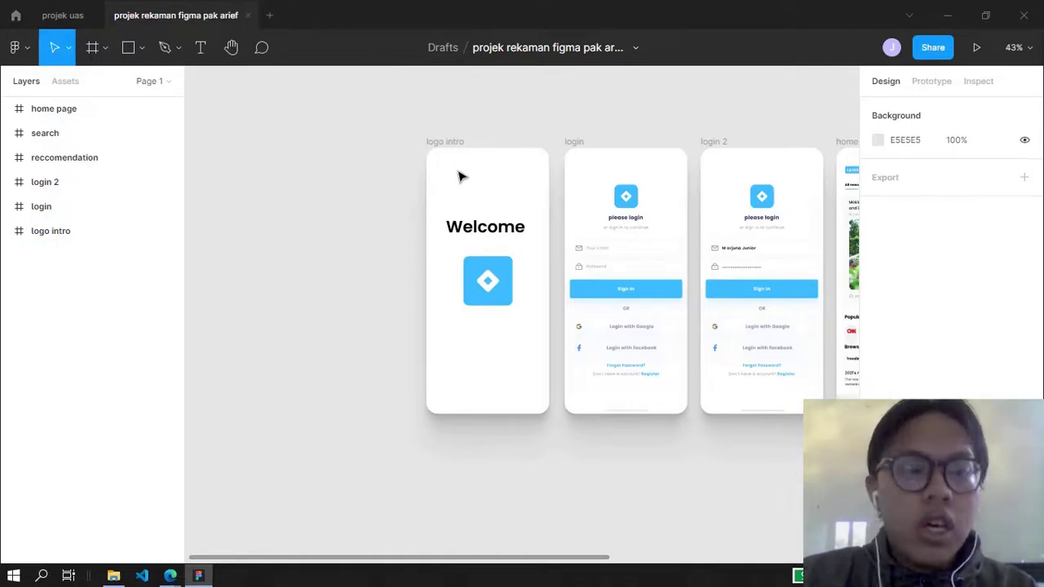
# Examine the logo intro frame with its Welcome text and app icon.
pyautogui.scroll(5, 459, 176)
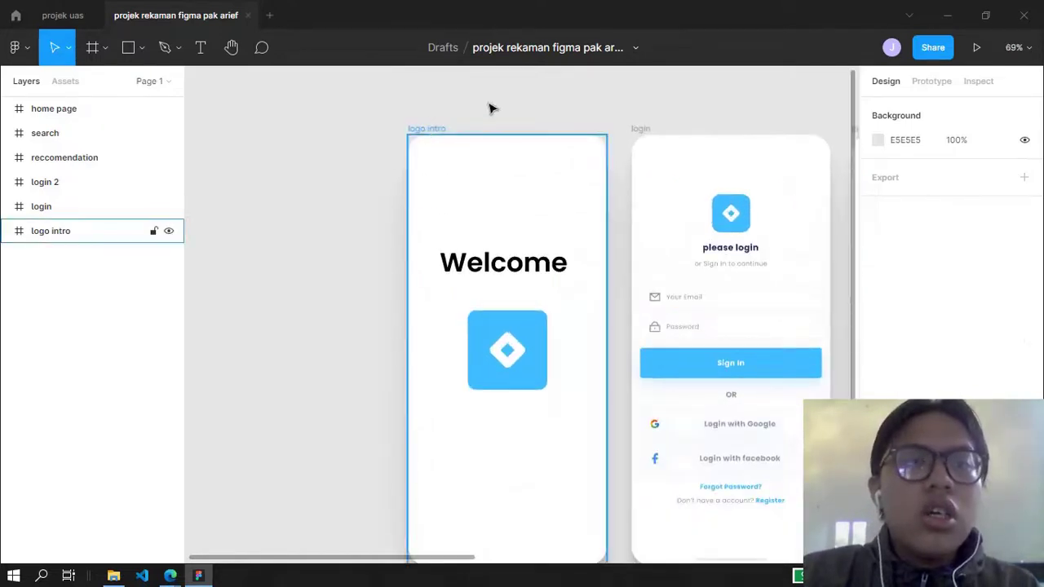
pyautogui.click(459, 128)
pyautogui.click(489, 112)
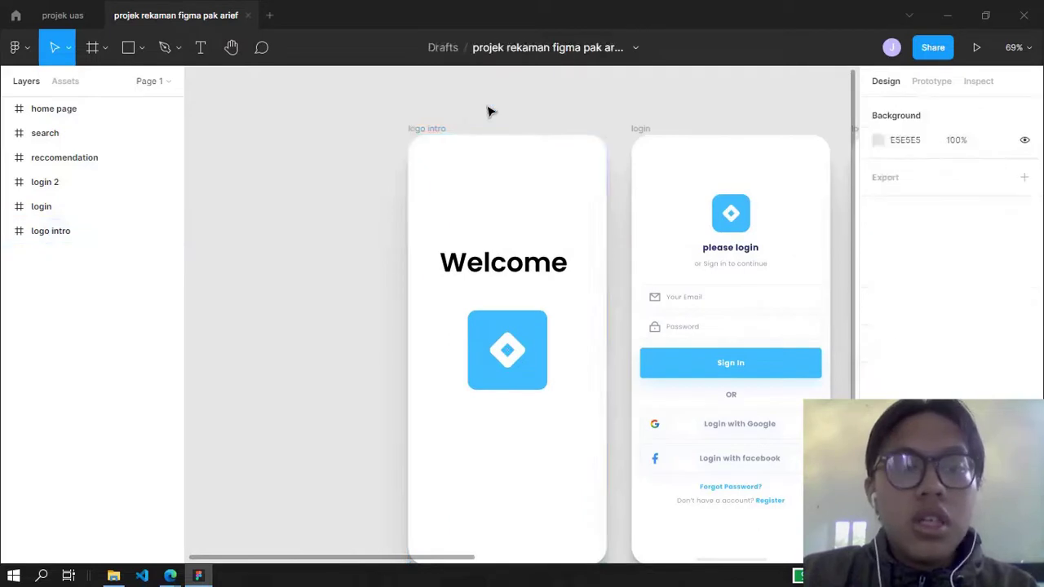
pyautogui.hscroll(3, 489, 112)
pyautogui.click(302, 158)
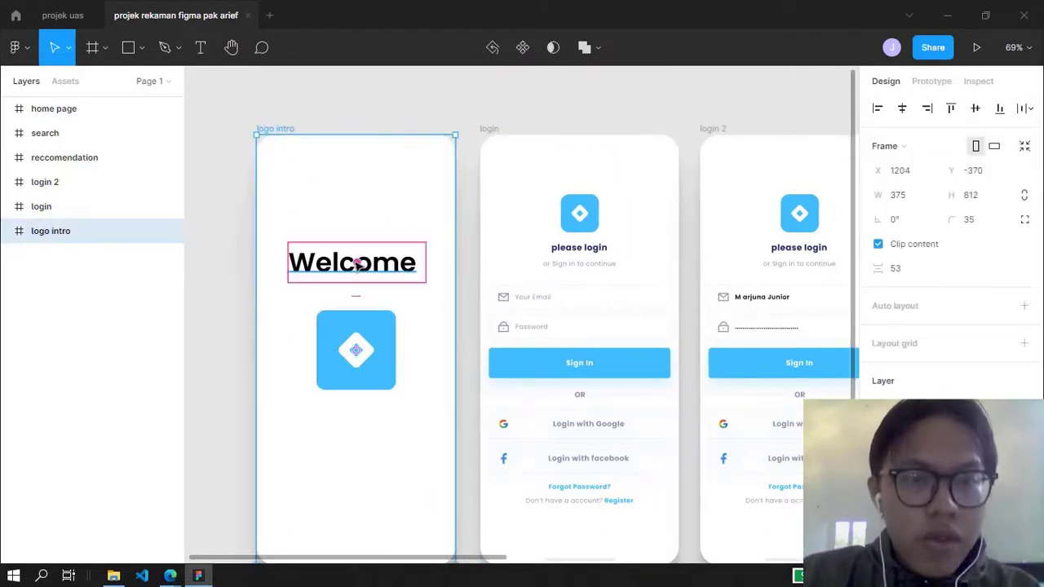
pyautogui.click(386, 357)
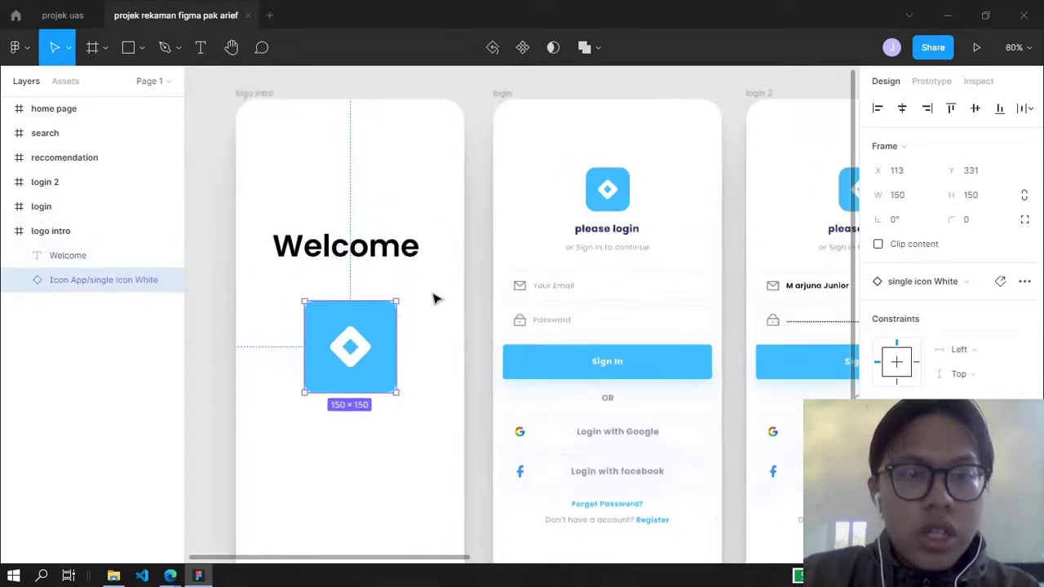
# Examine the login frame's app icon, "please login" heading and "or Sign in to continue" text.
pyautogui.scroll(5, 465, 201)
pyautogui.scroll(2, 441, 188)
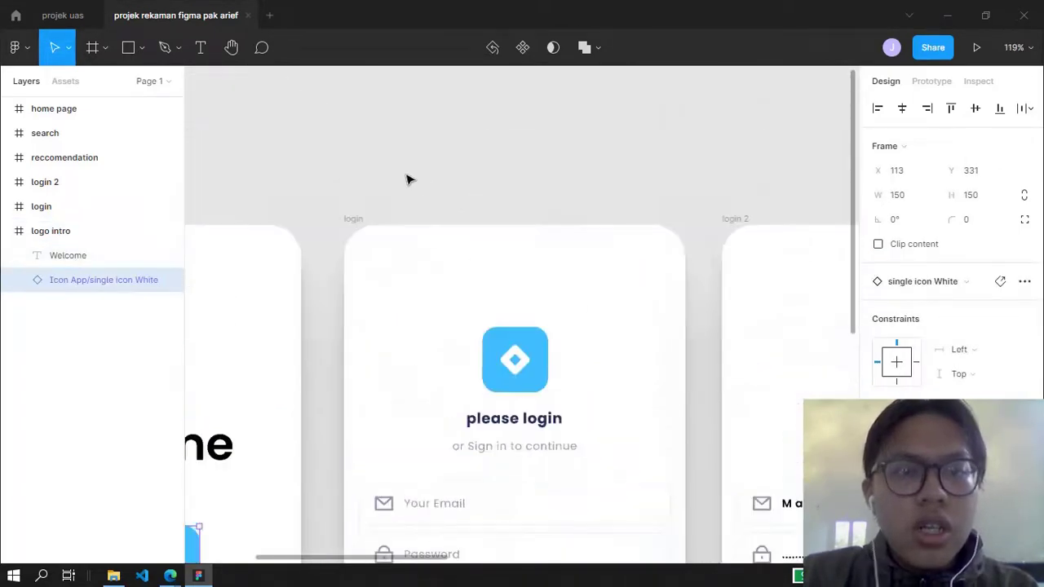
pyautogui.click(359, 205)
pyautogui.scroll(5, 466, 234)
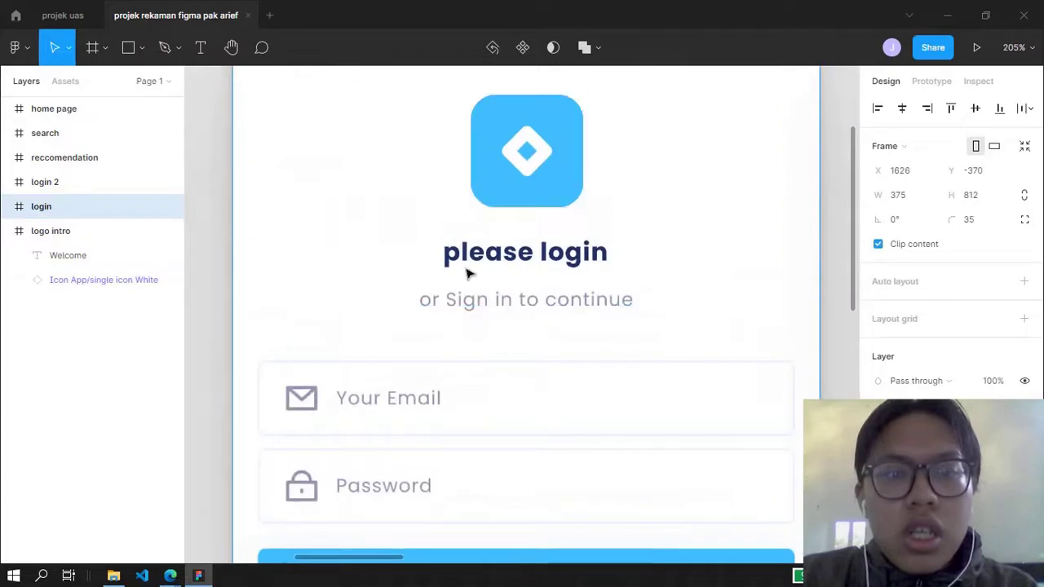
pyautogui.click(559, 187)
pyautogui.click(525, 252)
pyautogui.click(590, 302)
pyautogui.scroll(-1, 605, 243)
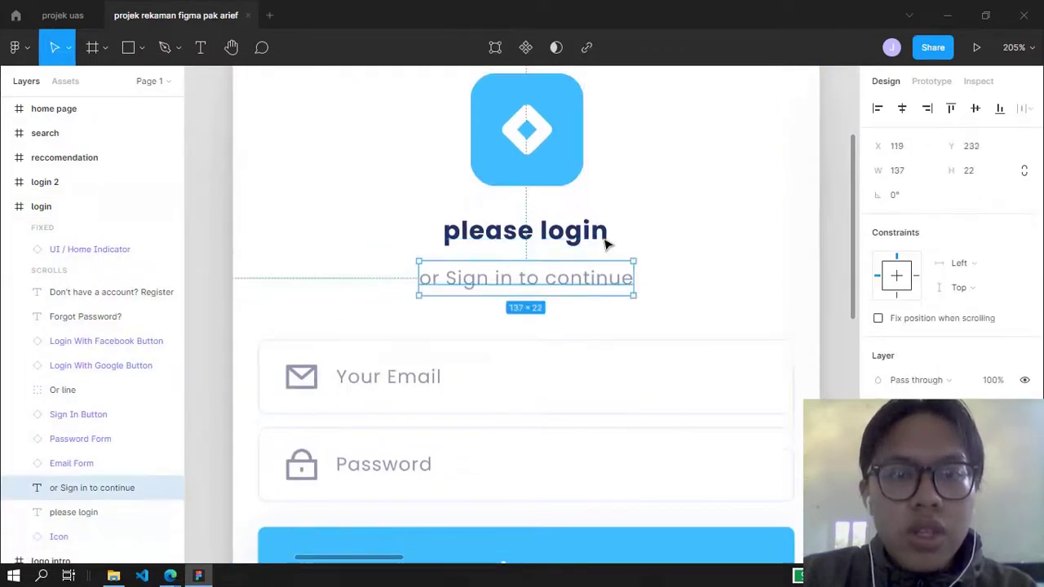
pyautogui.doubleClick(554, 278)
pyautogui.press('Escape')
pyautogui.scroll(-3, 530, 228)
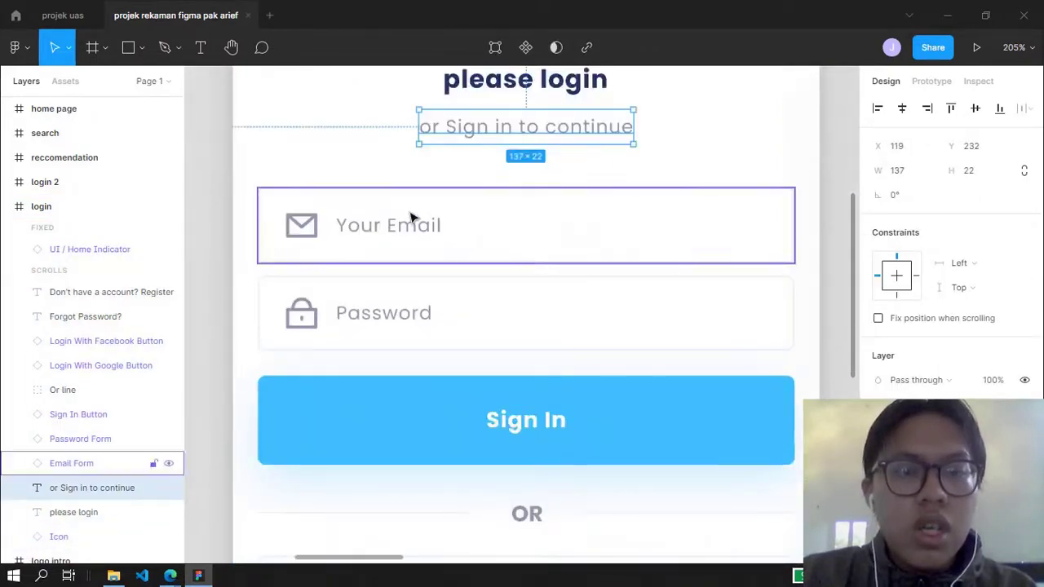
# Inspect the email form, password form, Sign In button and OR divider in the login frame.
pyautogui.click(411, 217)
pyautogui.click(441, 317)
pyautogui.scroll(-2, 440, 319)
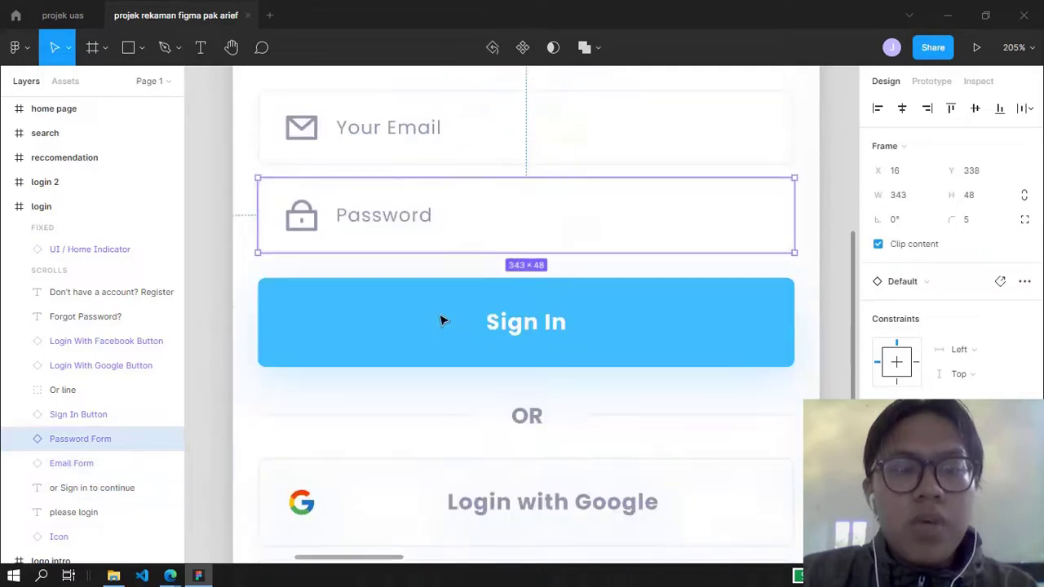
pyautogui.click(443, 325)
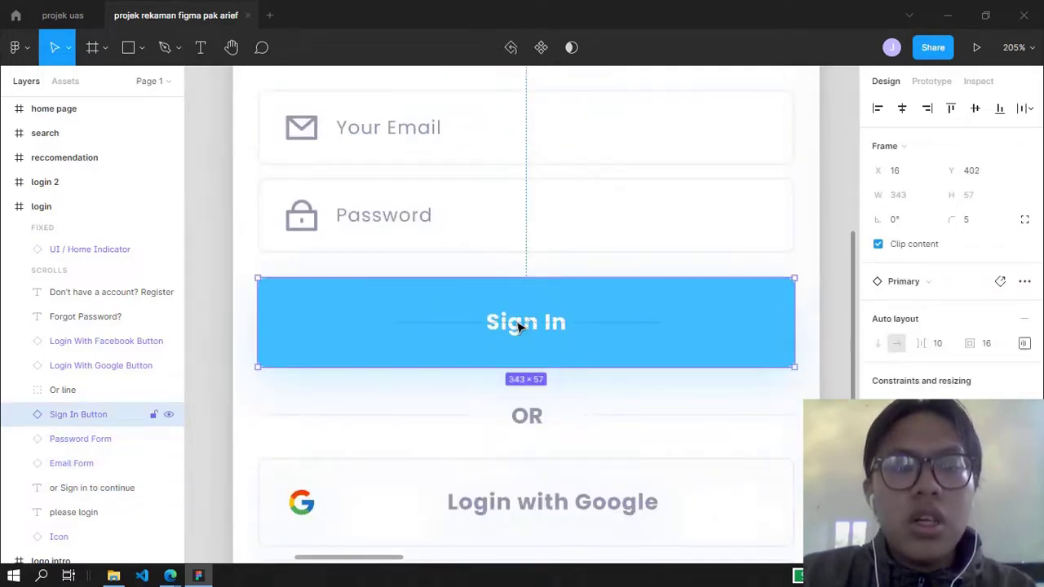
pyautogui.scroll(-2, 530, 302)
pyautogui.click(522, 273)
pyautogui.scroll(-1, 522, 277)
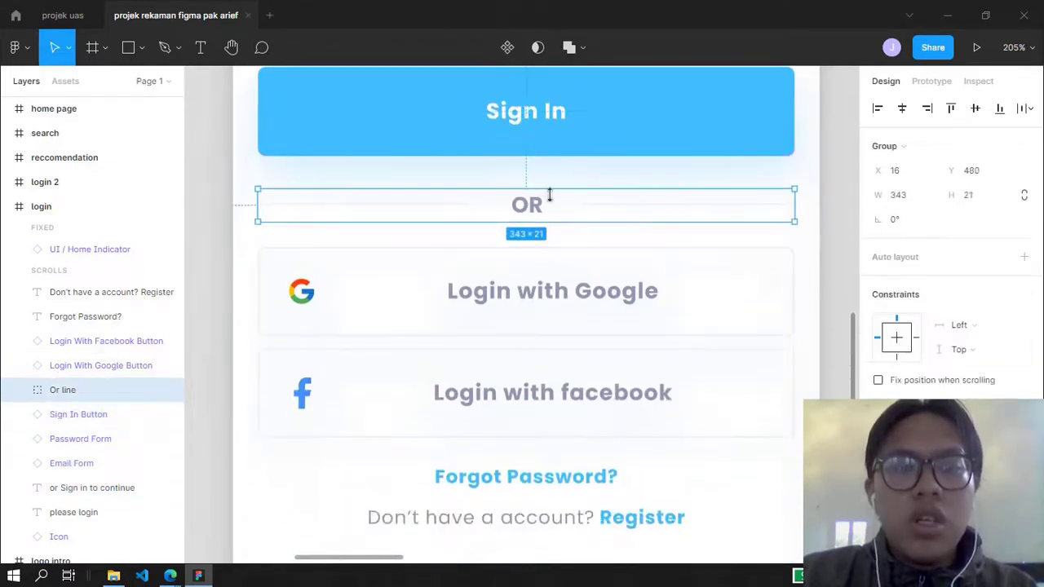
# Inspect the Google and Facebook login buttons, the "Forgot Password?" text and the Register line in the login frame.
pyautogui.click(526, 305)
pyautogui.scroll(-1, 447, 261)
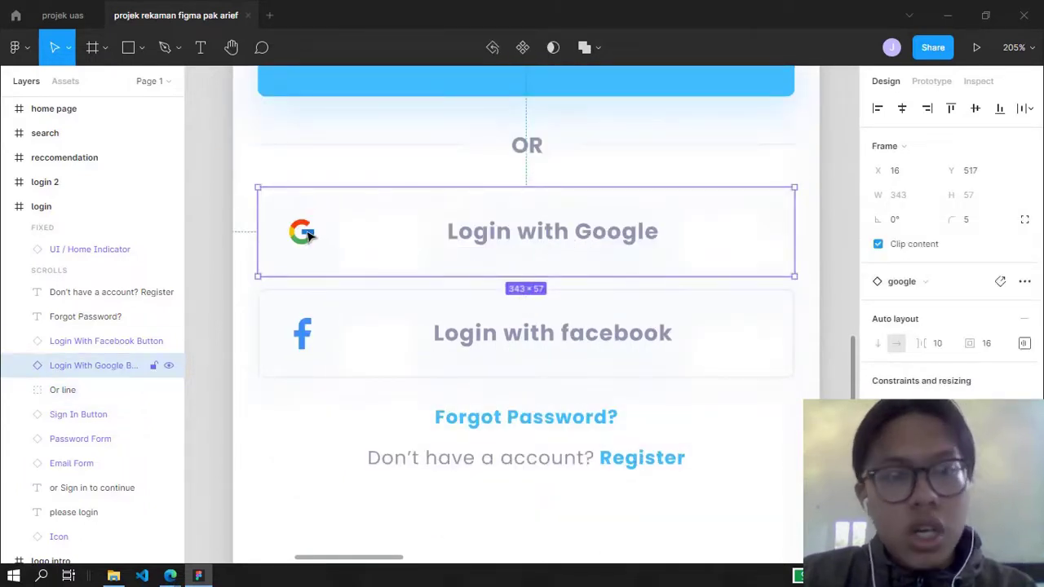
pyautogui.click(315, 345)
pyautogui.scroll(-3, 553, 275)
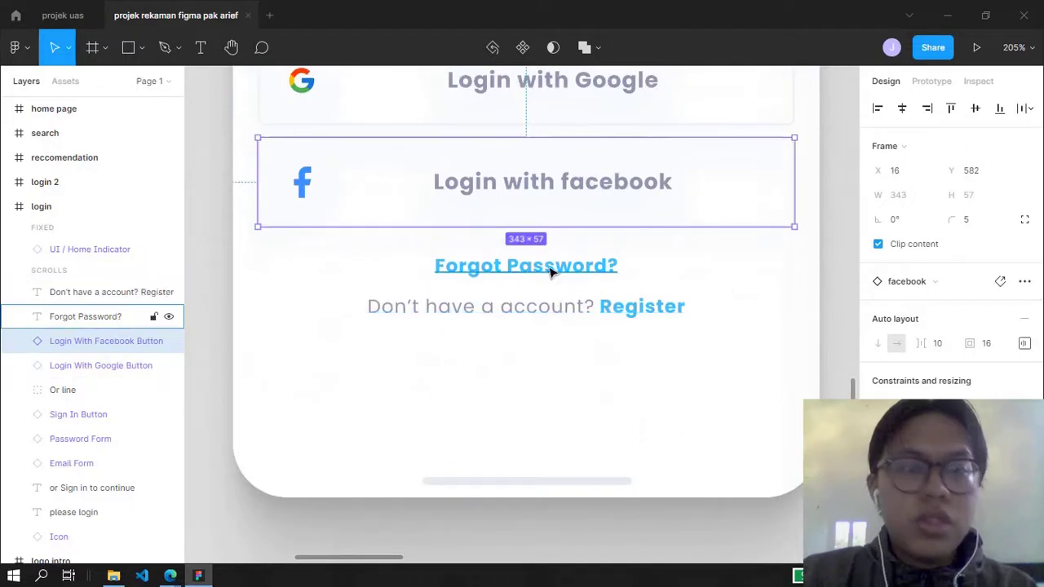
pyautogui.click(552, 273)
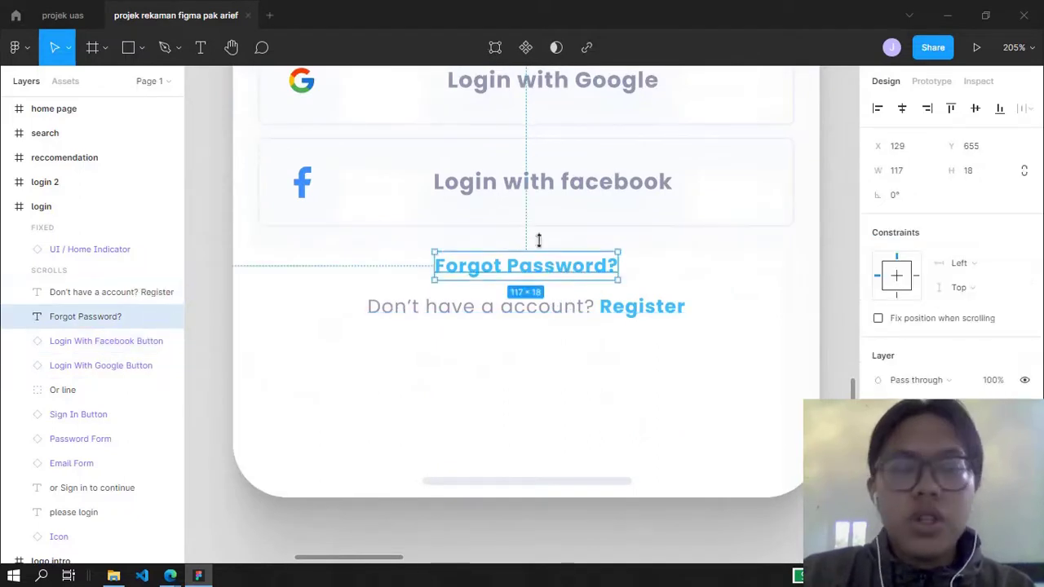
pyautogui.click(550, 312)
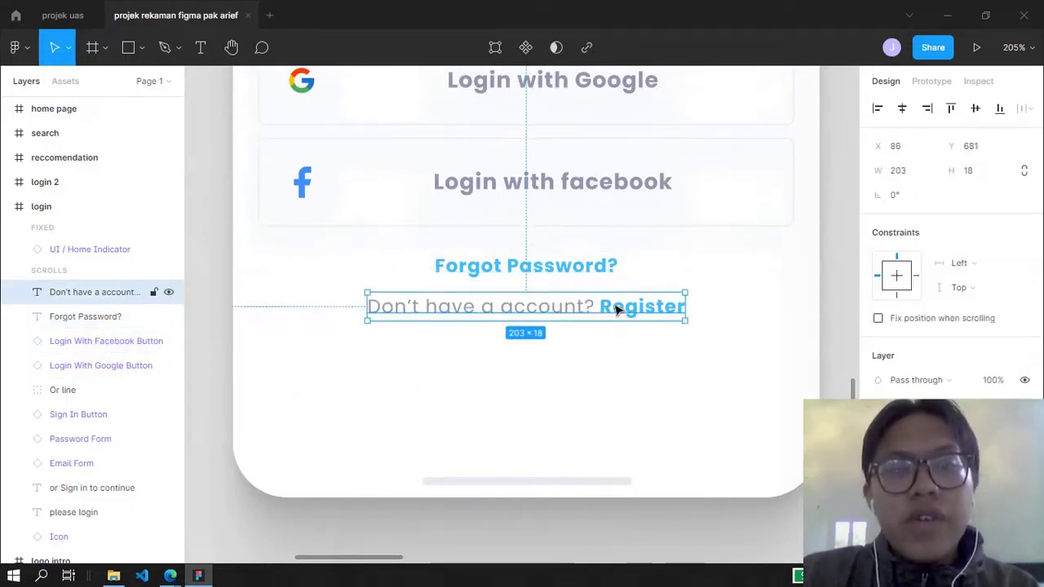
pyautogui.scroll(-1, 618, 310)
pyautogui.click(644, 287)
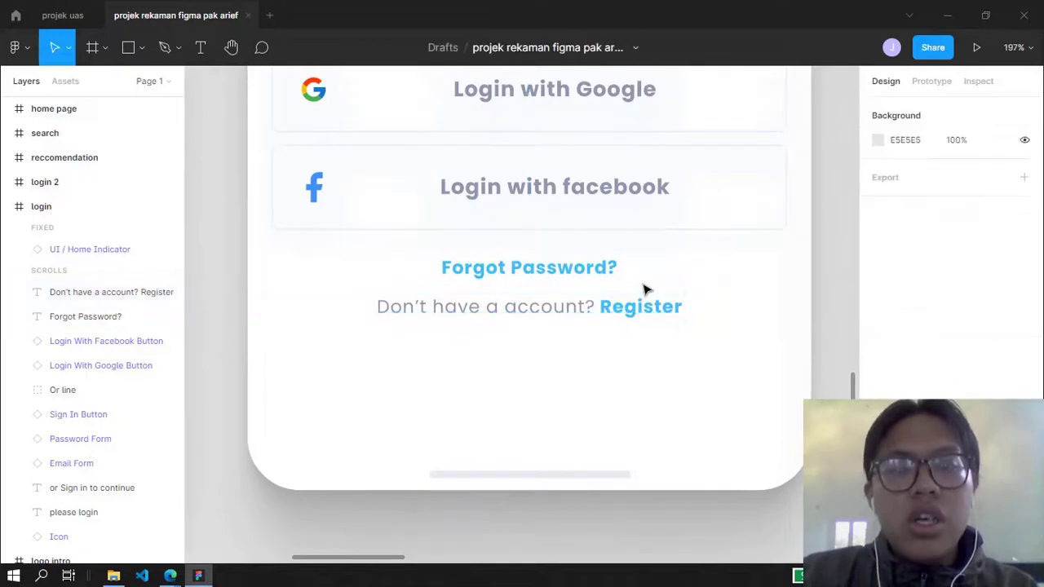
# Review the login frame as a whole, from its bottom edge back up to its title.
pyautogui.scroll(-5, 636, 286)
pyautogui.scroll(3, 618, 283)
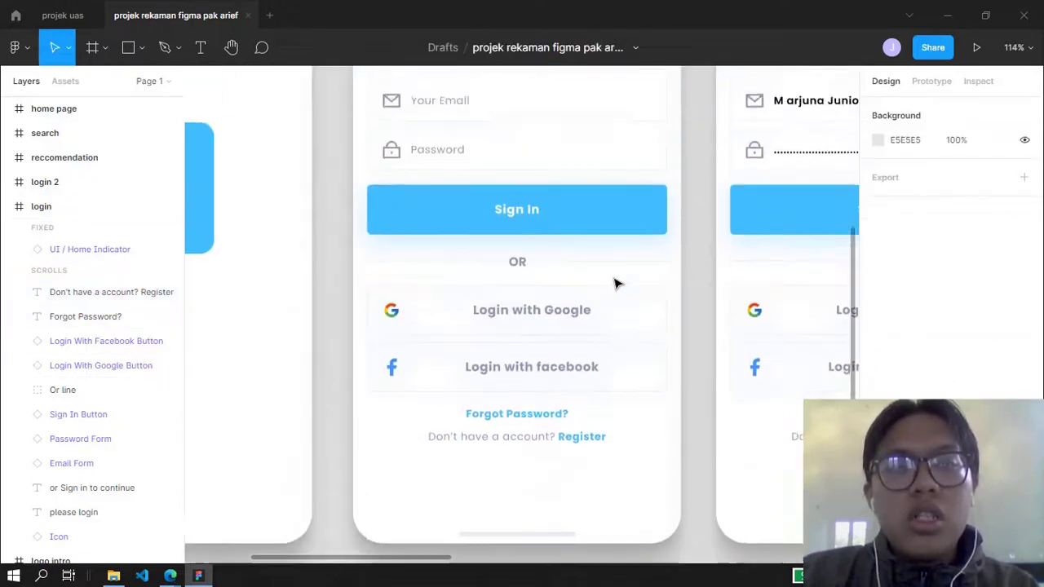
pyautogui.scroll(5, 569, 367)
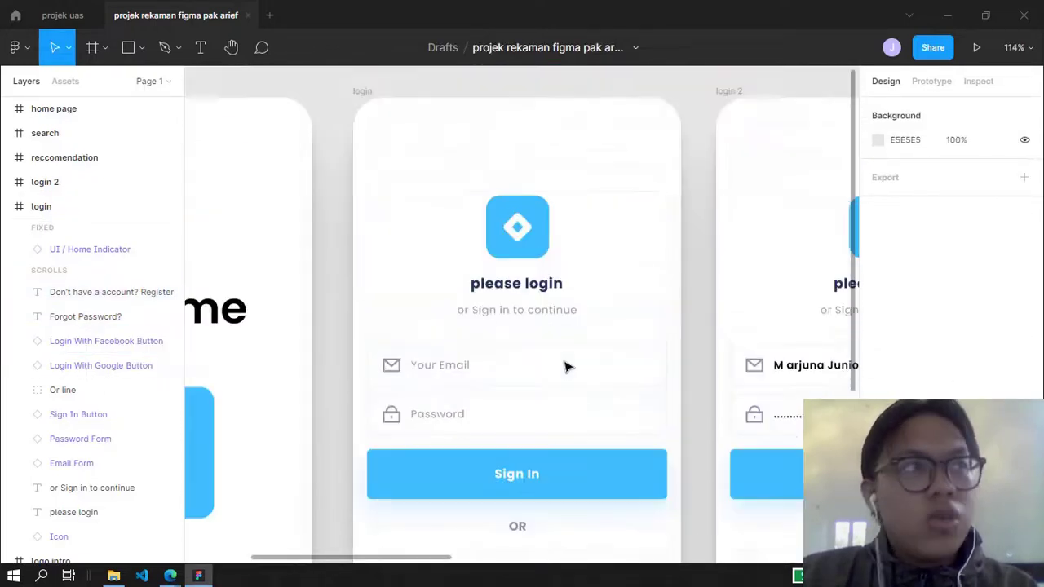
pyautogui.scroll(5, 537, 326)
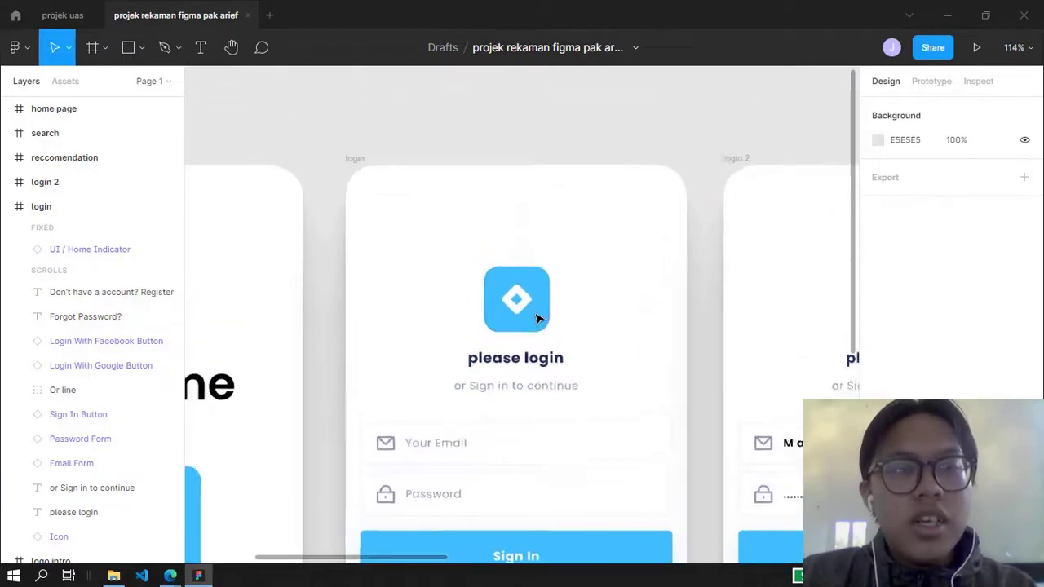
pyautogui.scroll(3, 537, 319)
pyautogui.click(396, 187)
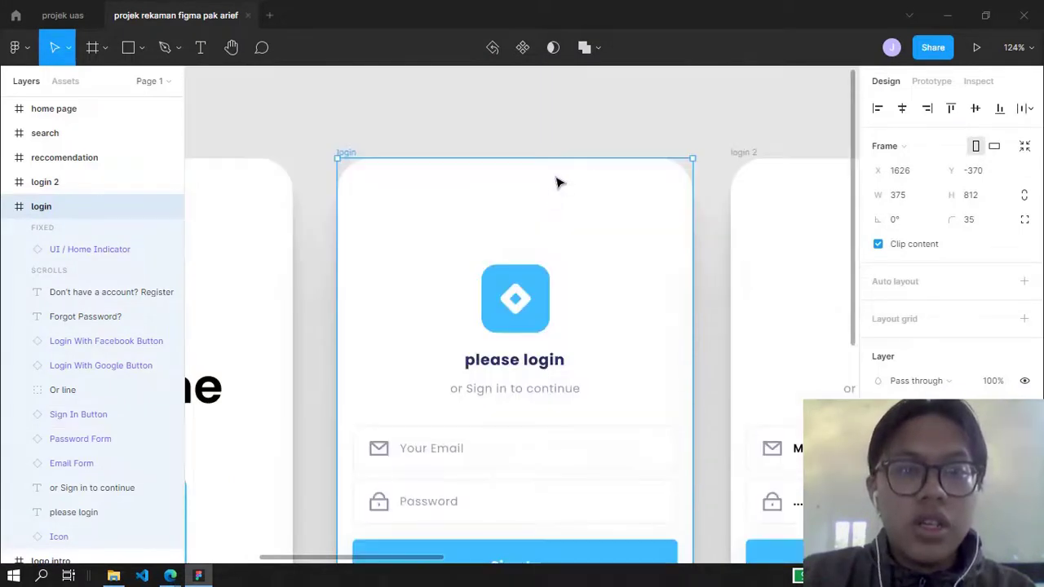
pyautogui.click(574, 144)
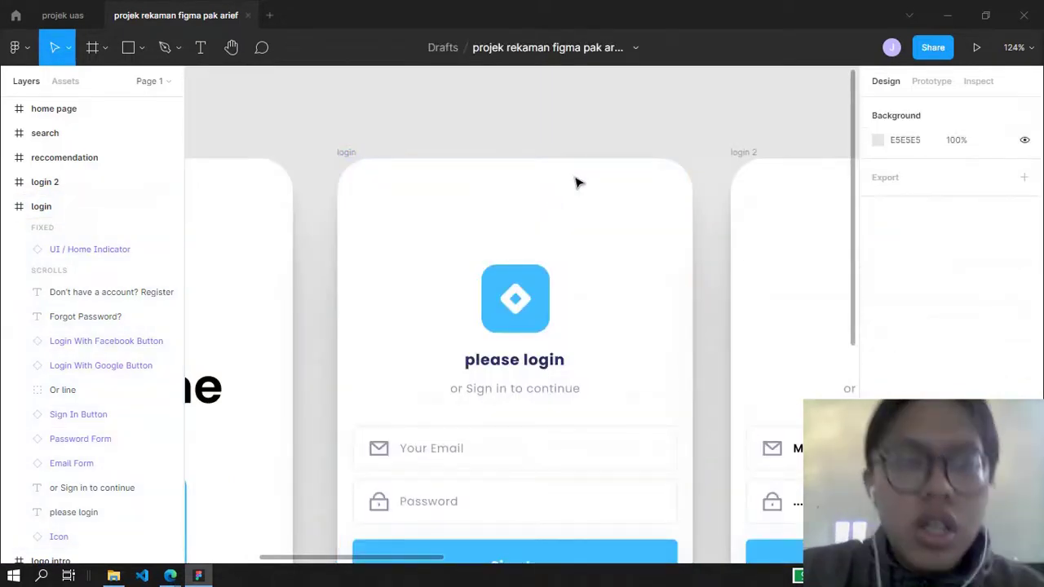
pyautogui.click(348, 155)
pyautogui.scroll(-2, 423, 214)
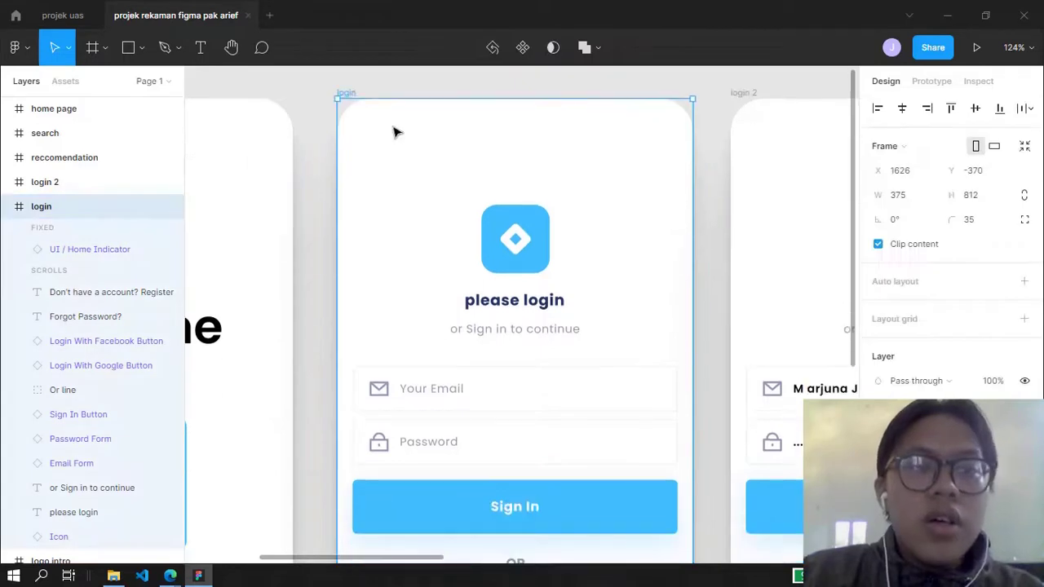
# Compare the filled-in email field of the login 2 frame with the "Your Email" placeholder in the login frame.
pyautogui.hscroll(5, 567, 191)
pyautogui.click(361, 93)
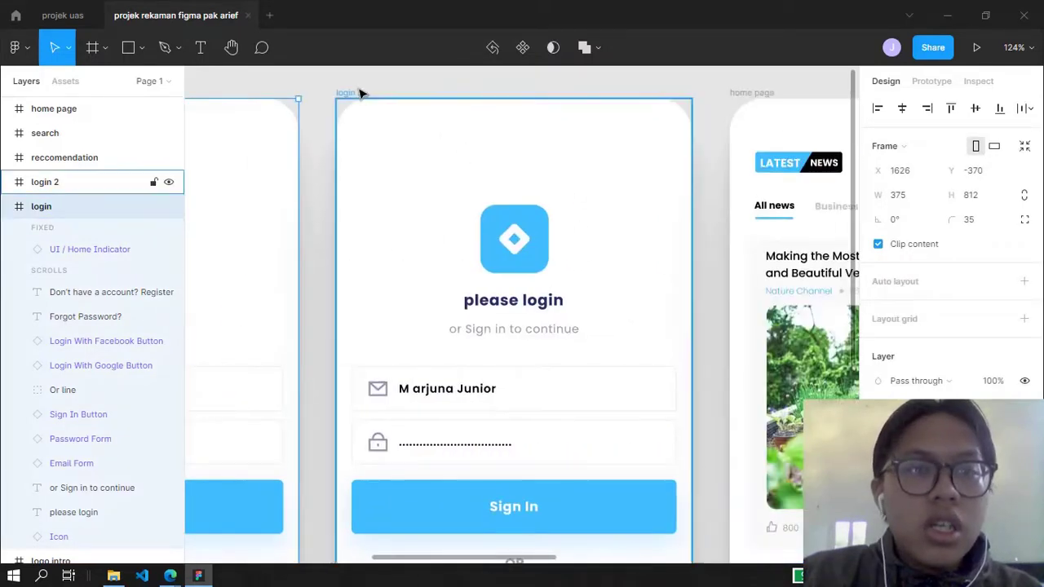
pyautogui.scroll(-1, 378, 199)
pyautogui.scroll(5, 430, 177)
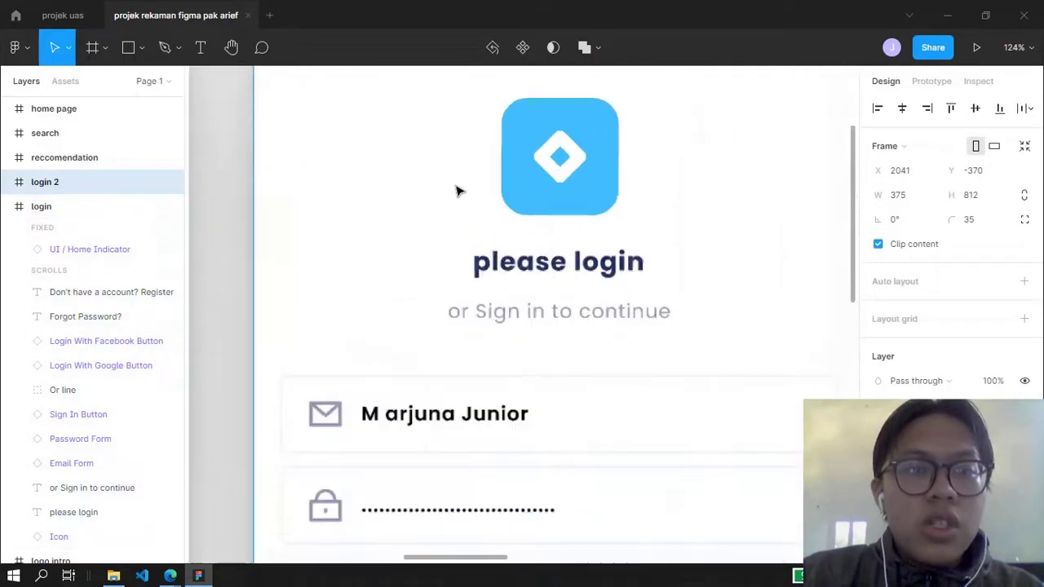
pyautogui.click(408, 295)
pyautogui.doubleClick(408, 295)
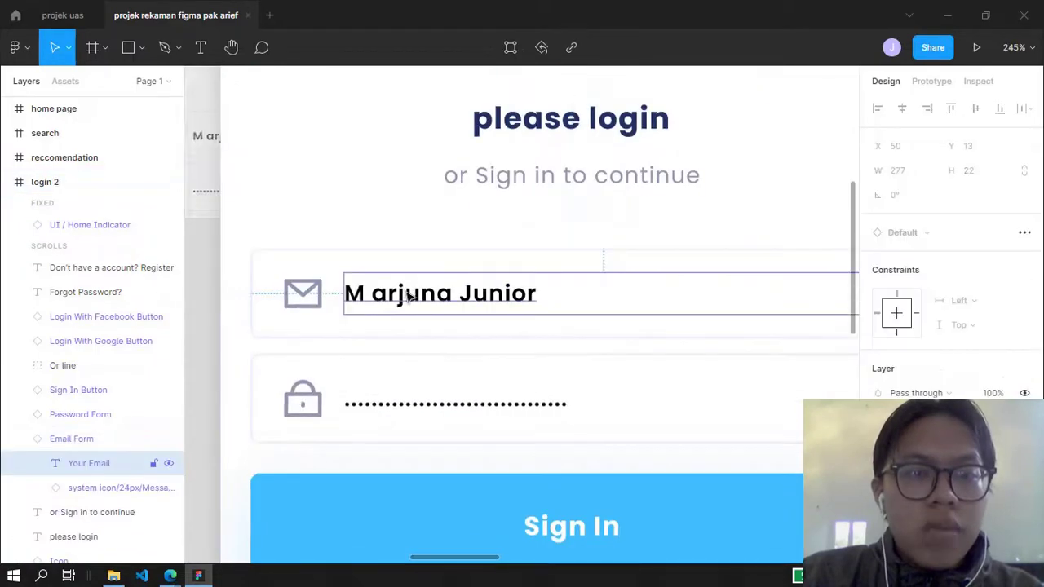
pyautogui.hotkey('ctrl', 'z')
pyautogui.click(340, 285)
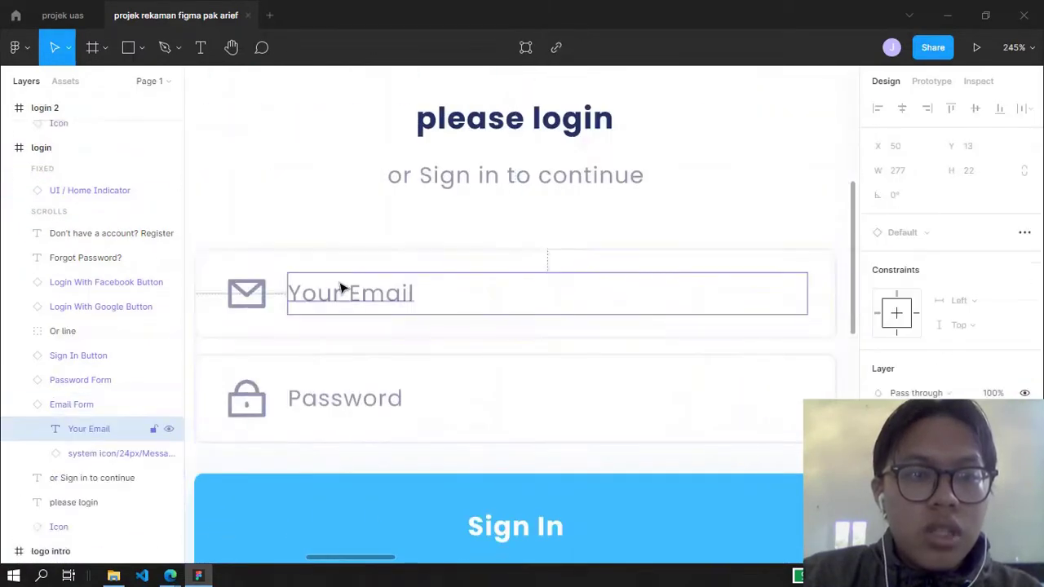
# Replace the name in the login 2 frame's email field with a sample e-mail address.
pyautogui.hscroll(6, 354, 285)
pyautogui.click(614, 291)
pyautogui.doubleClick(614, 290)
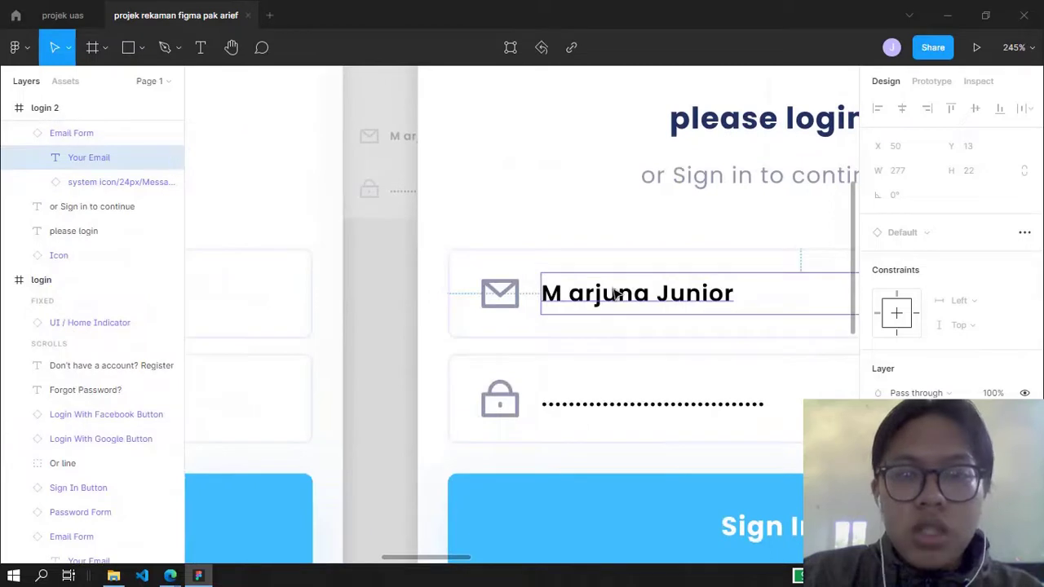
pyautogui.doubleClick(614, 289)
pyautogui.press('BackSpace')
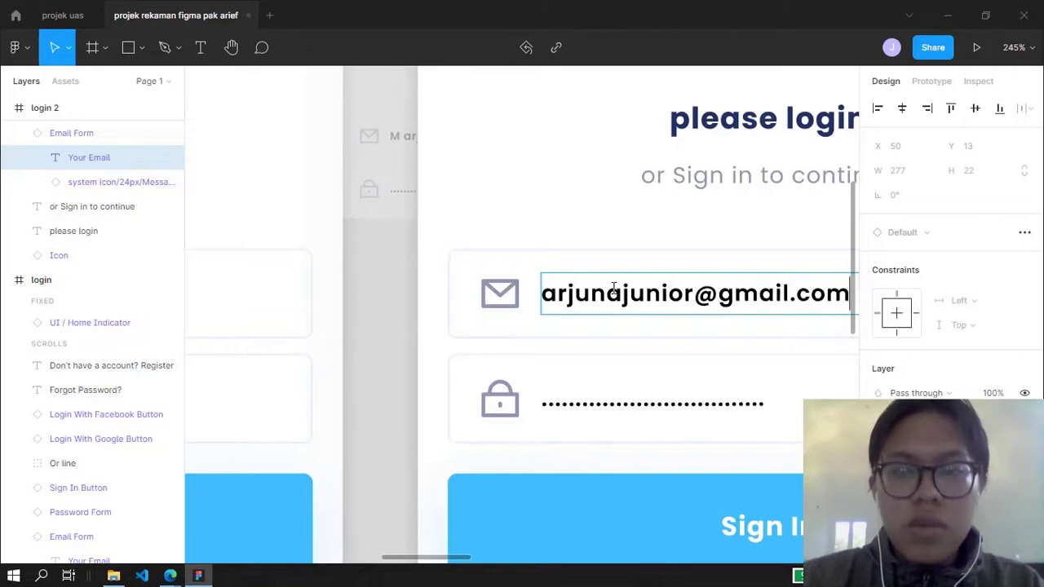
# Check the login 2 frame's password field and Sign In button alongside the neighbouring frames.
pyautogui.scroll(-3, 664, 310)
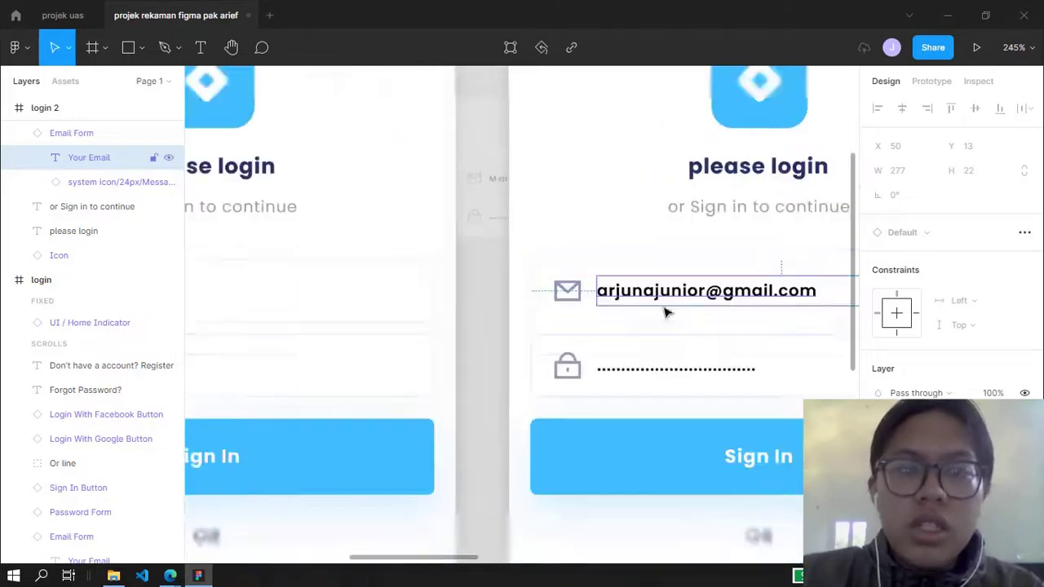
pyautogui.click(664, 368)
pyautogui.click(596, 230)
pyautogui.hscroll(1, 596, 229)
pyautogui.hscroll(2, 596, 229)
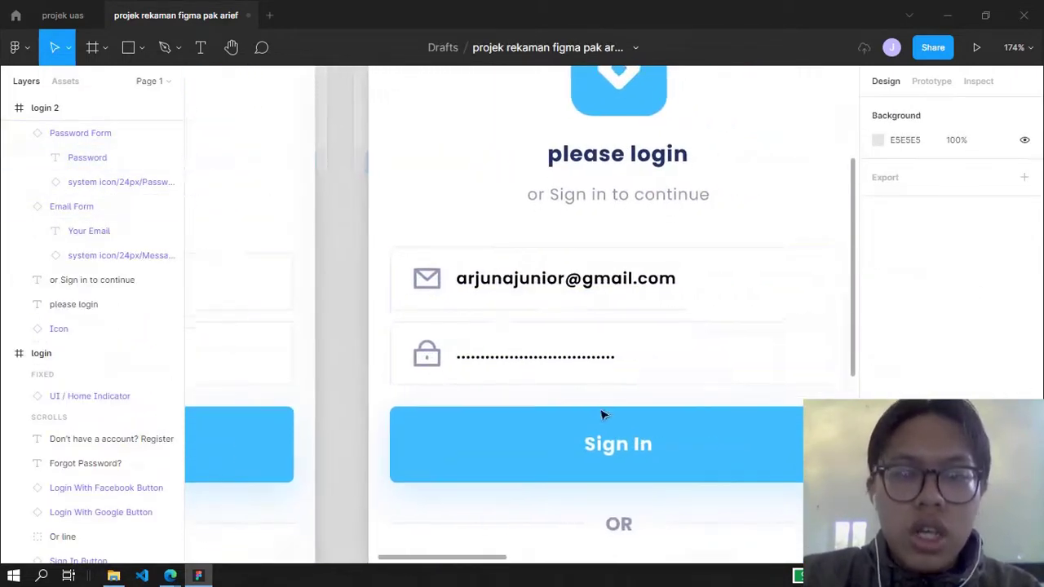
pyautogui.scroll(-3, 603, 355)
pyautogui.click(609, 368)
pyautogui.scroll(-2, 625, 329)
pyautogui.click(625, 330)
pyautogui.scroll(-2, 645, 328)
pyautogui.hscroll(3, 644, 326)
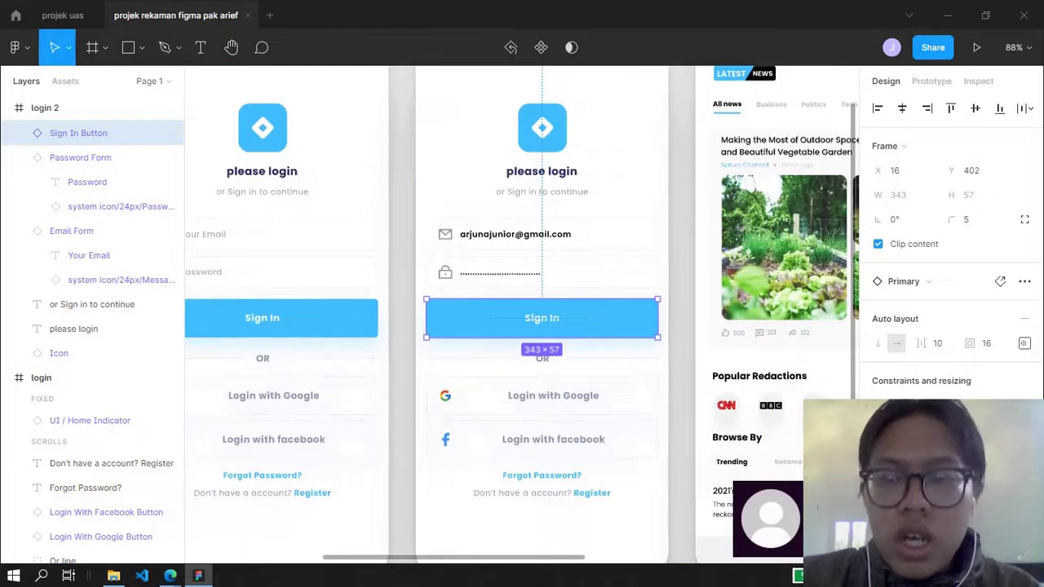
pyautogui.scroll(1, 602, 333)
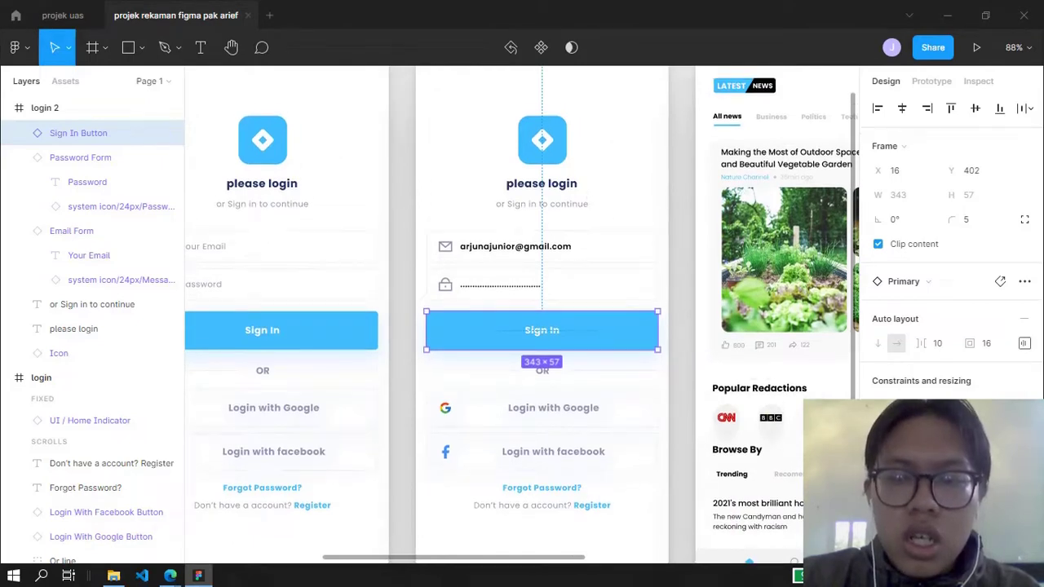
pyautogui.click(687, 329)
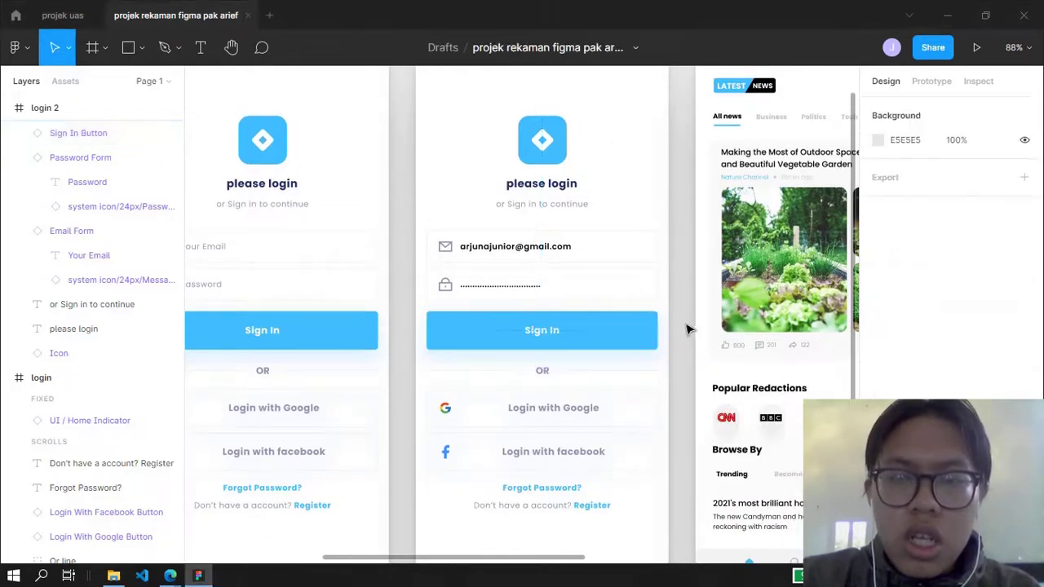
# Examine the top of the home page frame, between the login 2 and reccomendation frames.
pyautogui.hscroll(5, 687, 330)
pyautogui.scroll(3, 599, 309)
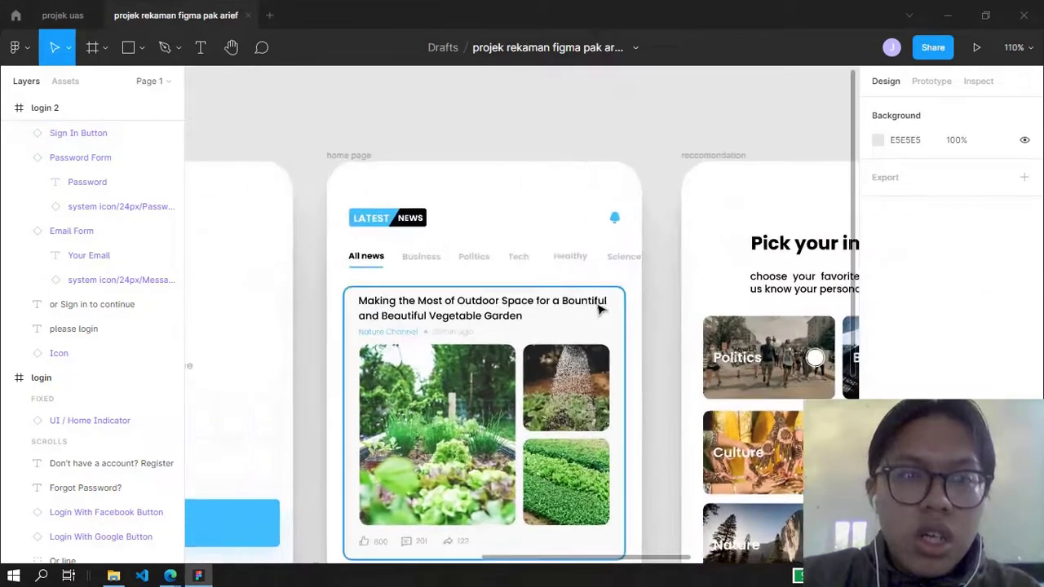
pyautogui.scroll(1, 503, 235)
pyautogui.scroll(3, 504, 236)
pyautogui.click(299, 173)
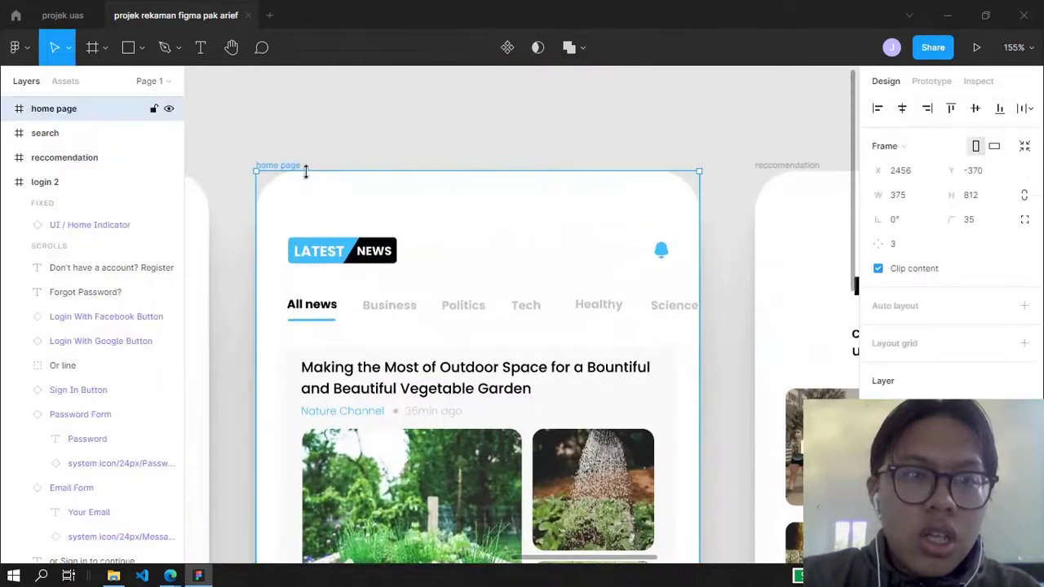
pyautogui.click(346, 153)
pyautogui.scroll(-2, 346, 153)
pyautogui.moveTo(314, 168); pyautogui.dragTo(353, 174)
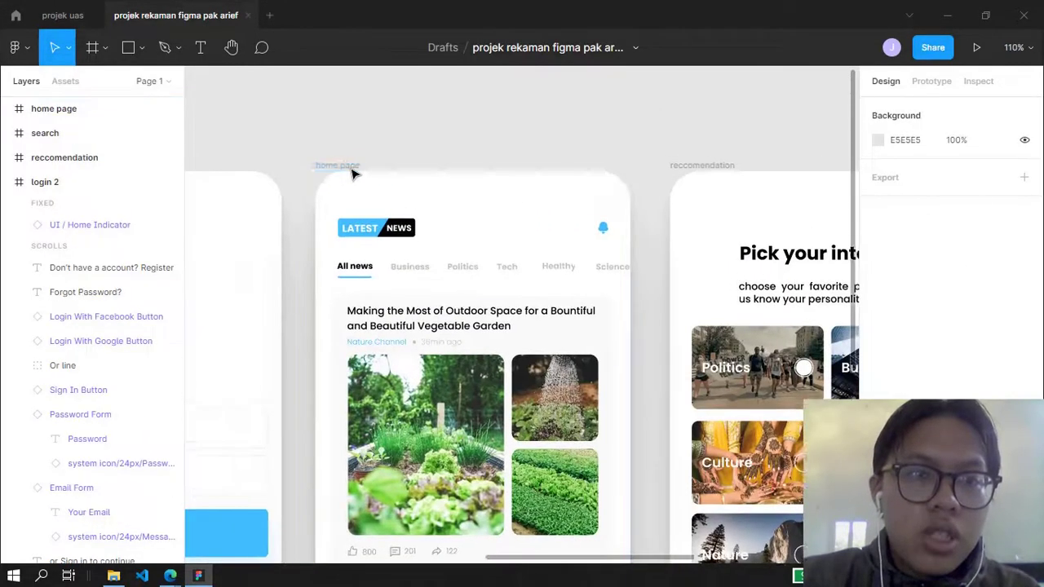
# Compare the login 2 frame with the neighbouring home page frame, selecting each in turn.
pyautogui.click(361, 170)
pyautogui.hscroll(-5, 310, 229)
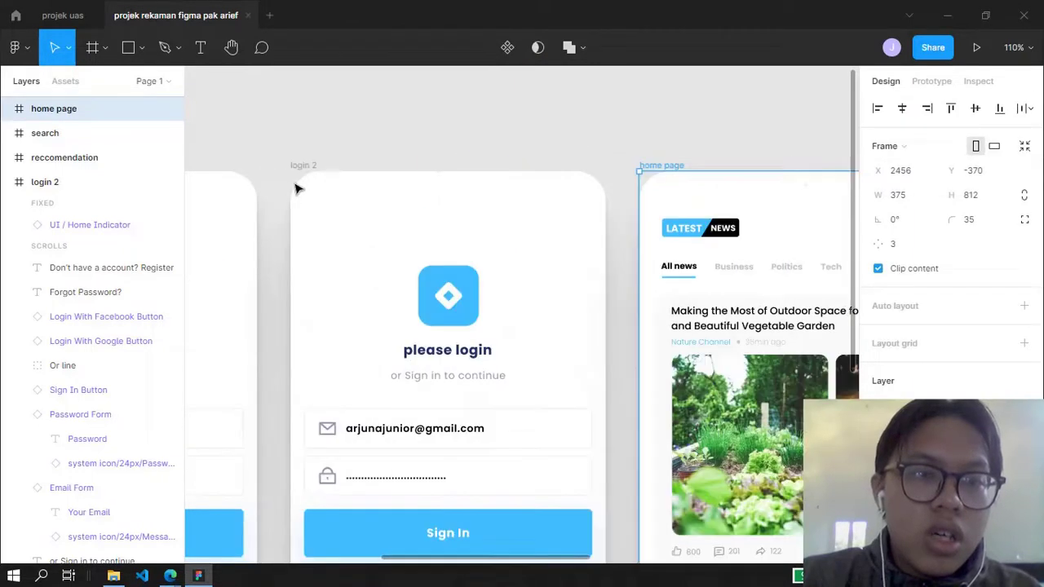
pyautogui.click(307, 168)
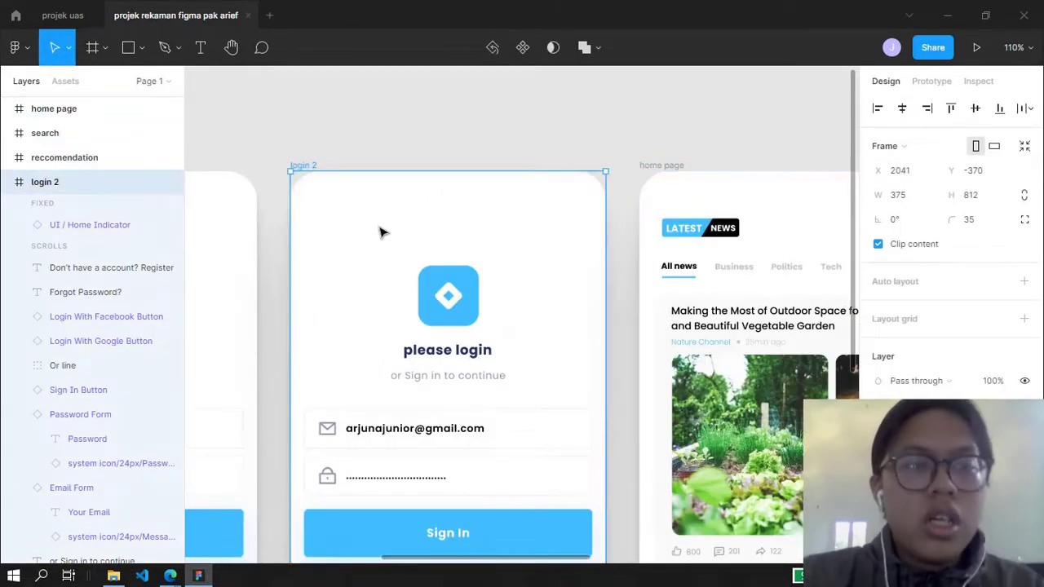
pyautogui.hscroll(8, 448, 228)
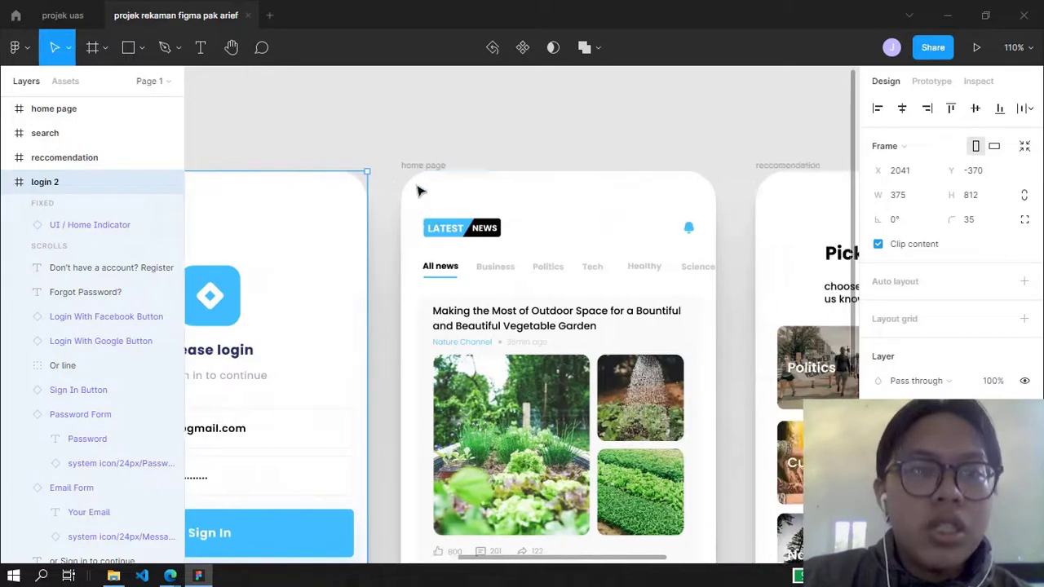
pyautogui.click(376, 173)
# Inspect the home page header, covering the LATEST NEWS logo and the notification bell.
pyautogui.scroll(2, 373, 168)
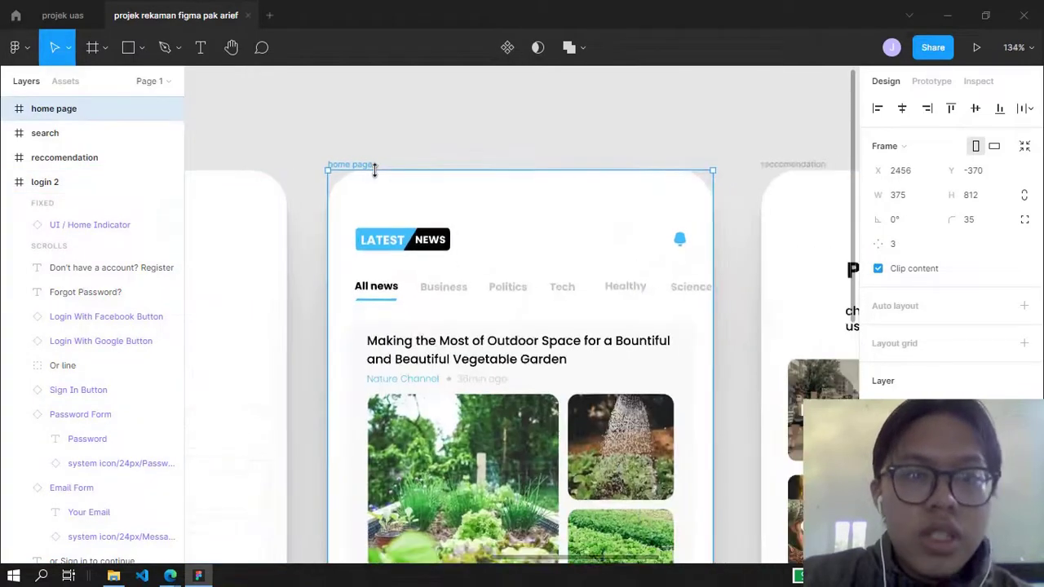
pyautogui.scroll(4, 395, 226)
pyautogui.click(399, 228)
pyautogui.scroll(-2, 403, 237)
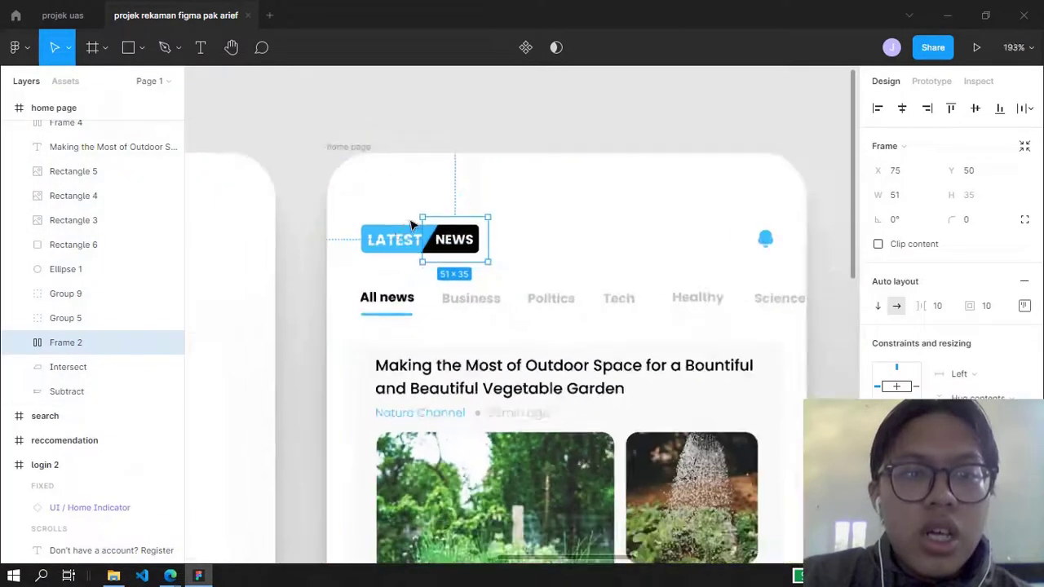
pyautogui.doubleClick(402, 240)
pyautogui.scroll(2, 402, 240)
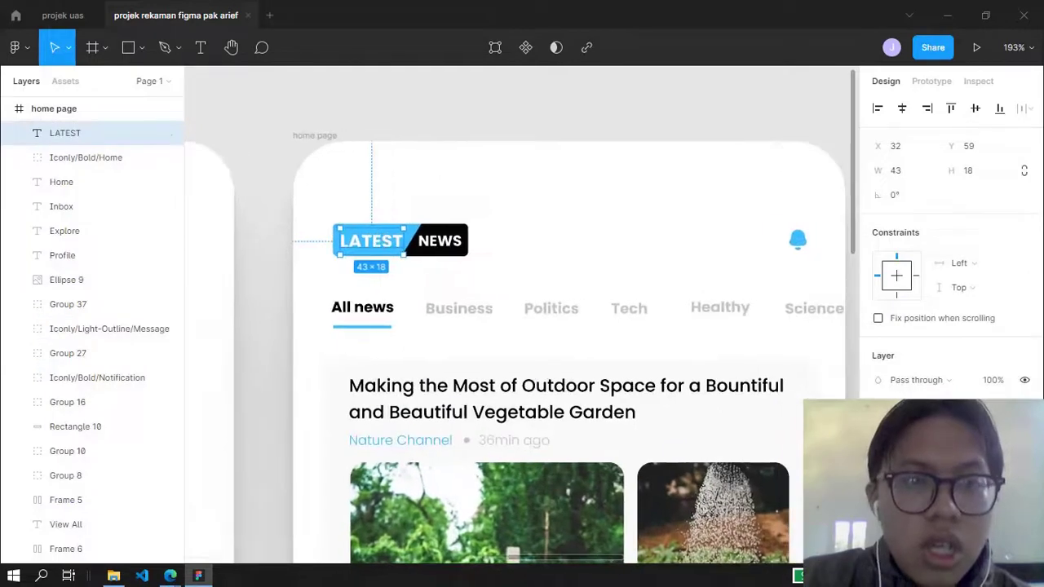
pyautogui.click(795, 236)
# Inspect the home page's row of news categories, from All news to Science.
pyautogui.scroll(-3, 527, 194)
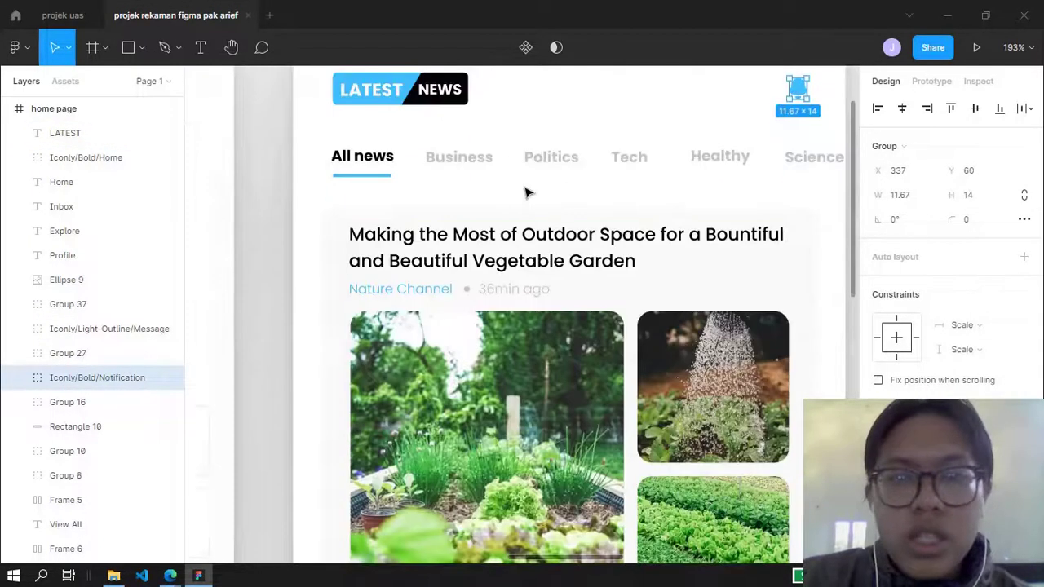
pyautogui.scroll(1, 416, 228)
pyautogui.click(416, 230)
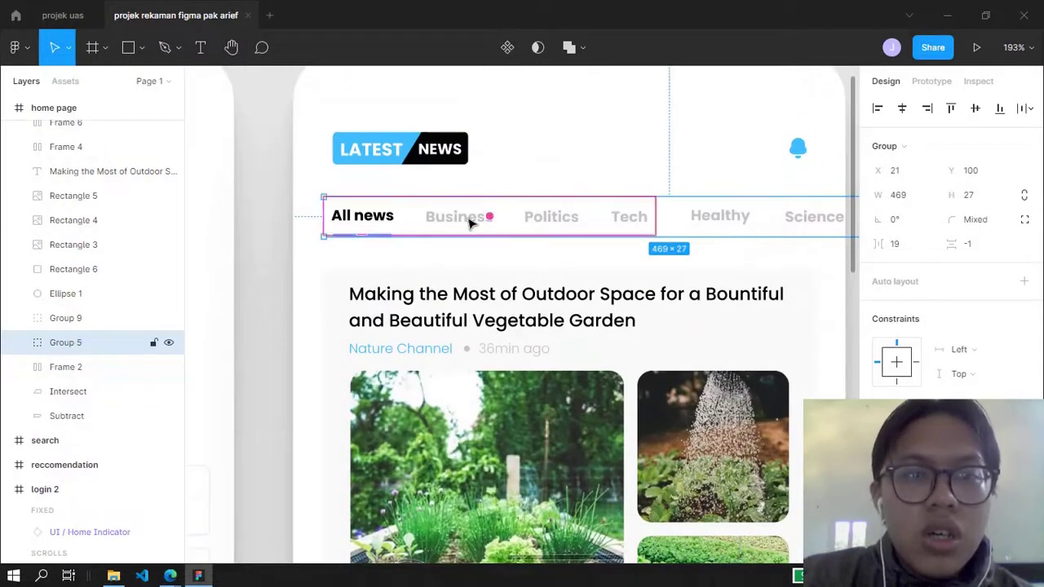
pyautogui.doubleClick(569, 218)
pyautogui.doubleClick(563, 219)
pyautogui.scroll(-1, 653, 252)
# Inspect the headline and garden photos of the home page's main article.
pyautogui.click(614, 272)
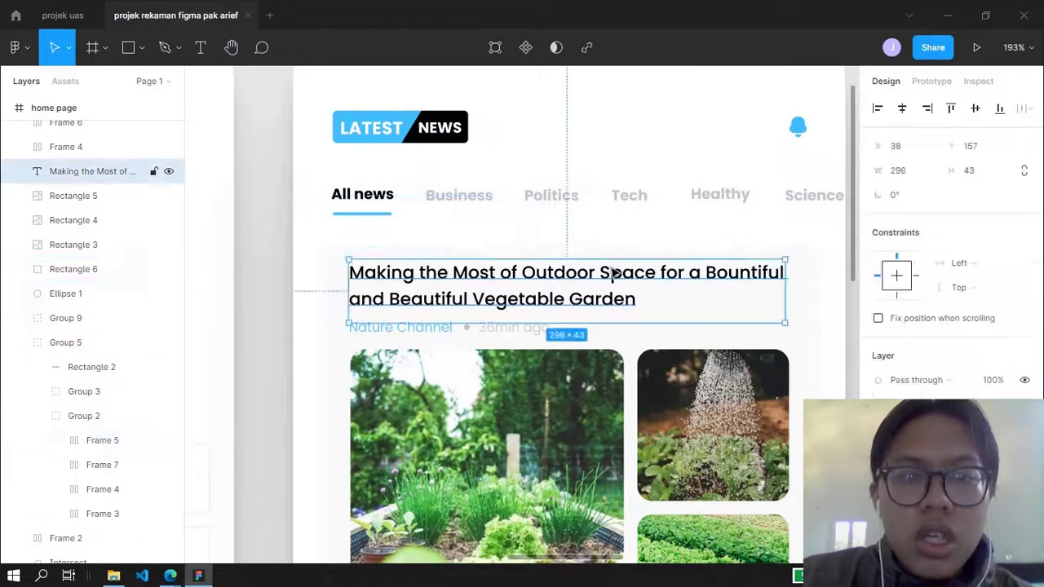
pyautogui.scroll(-3, 613, 272)
pyautogui.scroll(-3, 735, 261)
pyautogui.scroll(2, 789, 253)
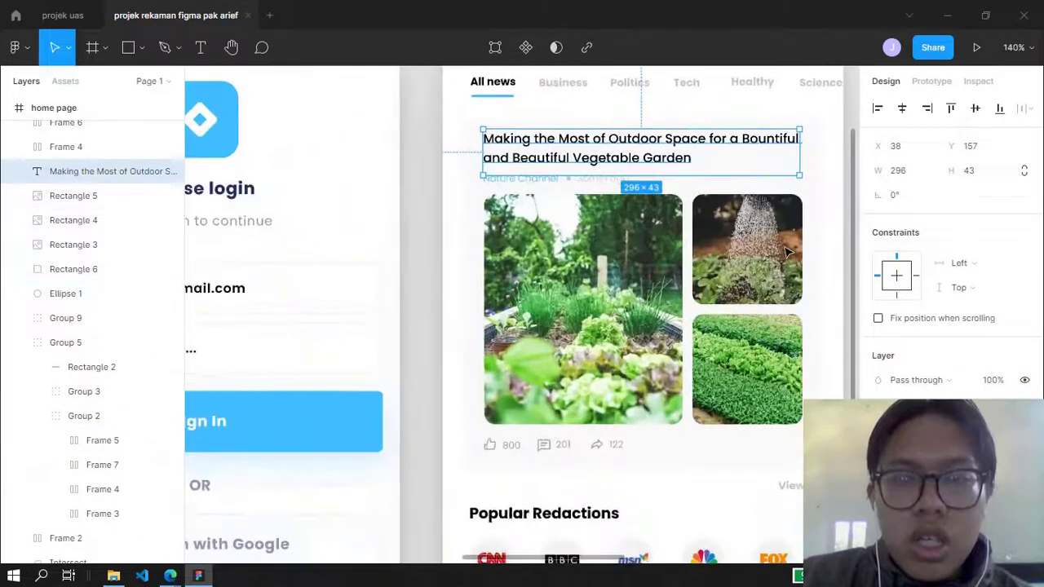
pyautogui.hscroll(2, 789, 253)
pyautogui.scroll(5, 575, 399)
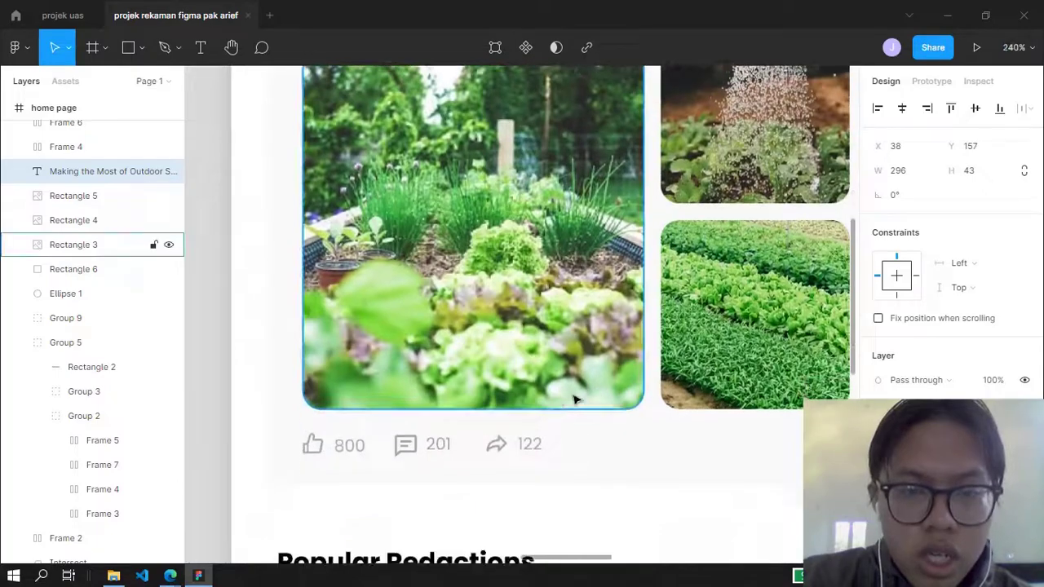
# Inspect the like, comment and share counters and the background card of the main article.
pyautogui.click(509, 448)
pyautogui.click(333, 450)
pyautogui.scroll(-4, 574, 320)
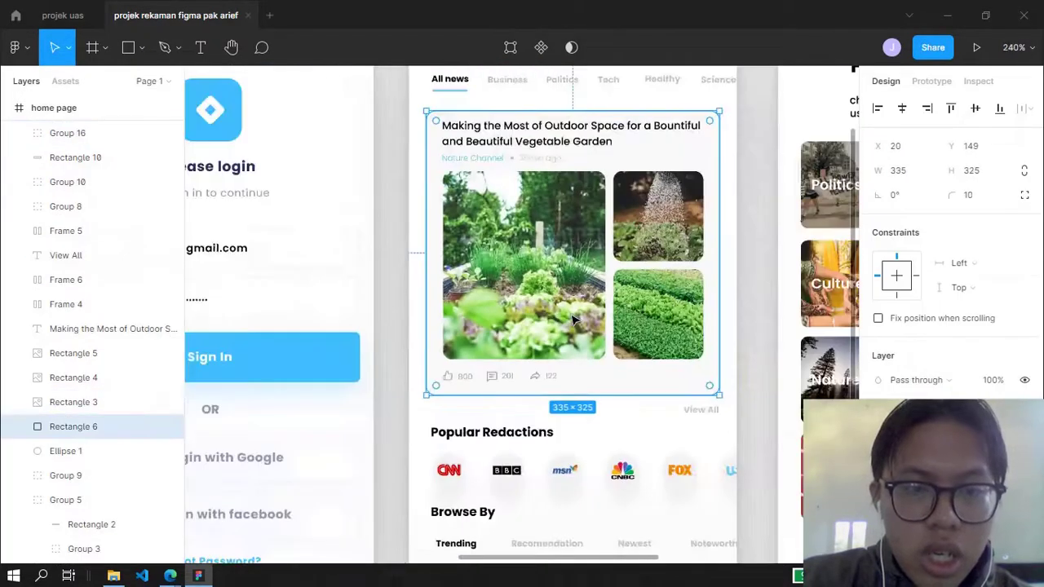
pyautogui.scroll(6, 501, 296)
pyautogui.scroll(-2, 468, 238)
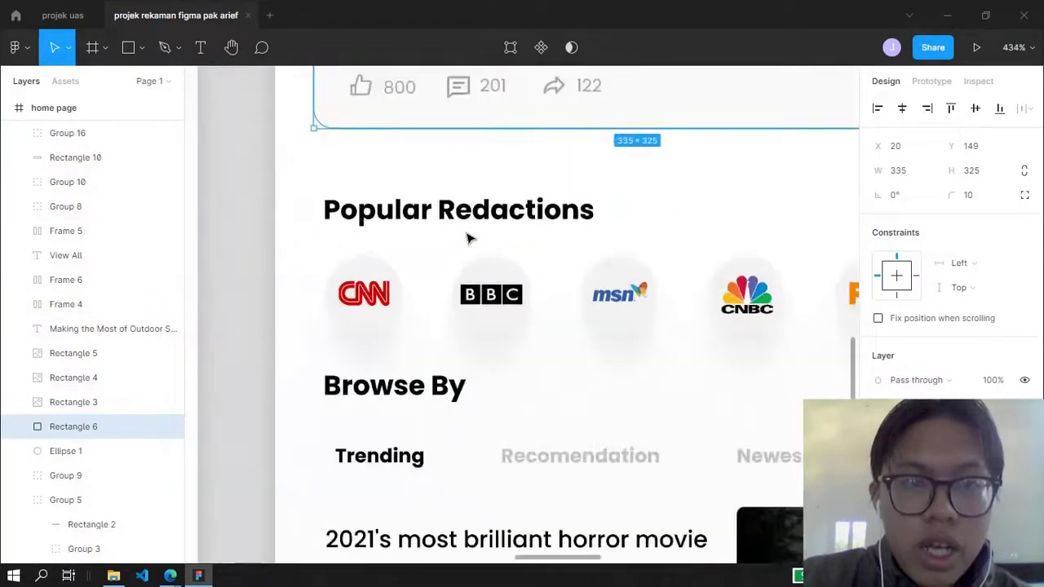
# Inspect the Popular Redactions heading and its CNN and BBC logos on the home page.
pyautogui.scroll(-4, 467, 237)
pyautogui.click(496, 220)
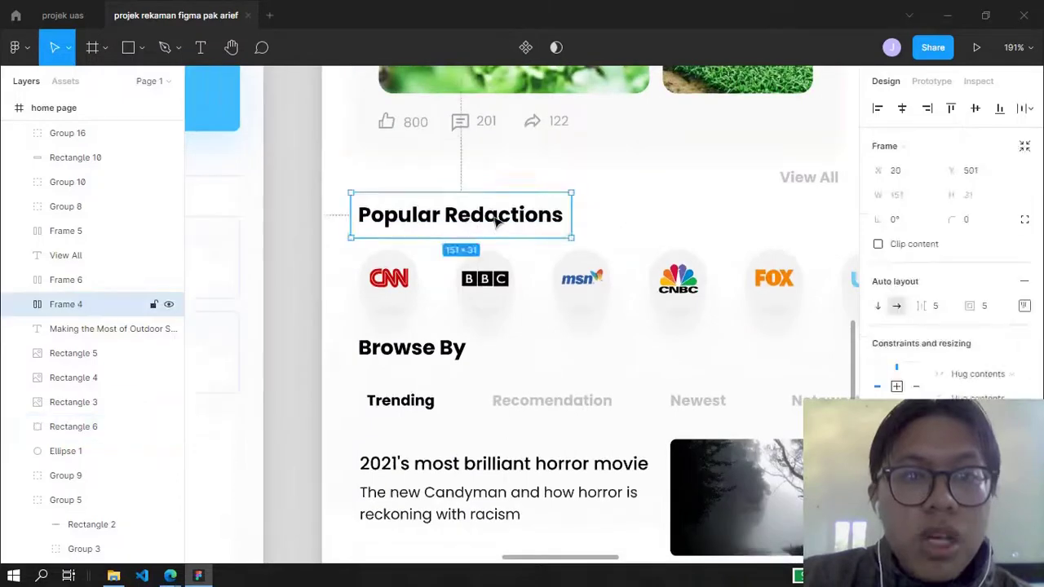
pyautogui.click(616, 222)
pyautogui.hscroll(3, 457, 277)
pyautogui.doubleClick(236, 287)
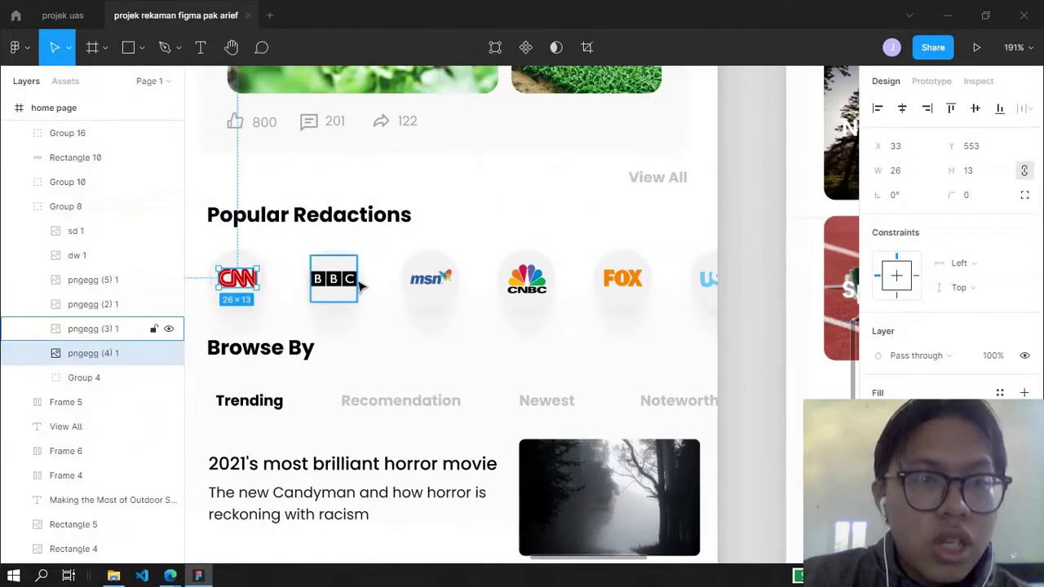
pyautogui.click(342, 280)
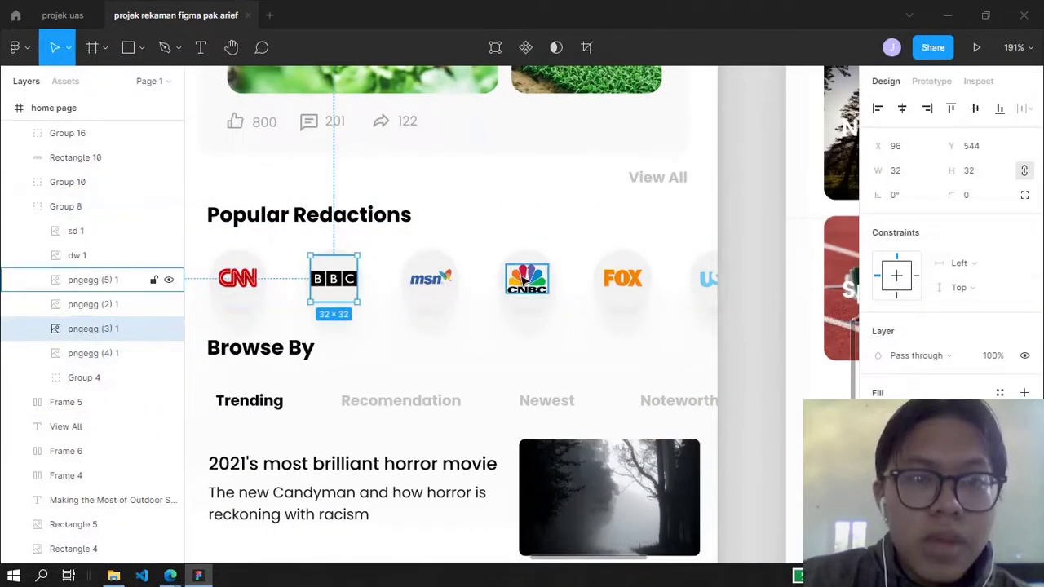
pyautogui.click(536, 217)
# Look over the full row of publisher logos and the Browse By section beneath it.
pyautogui.scroll(-4, 536, 217)
pyautogui.scroll(4, 537, 226)
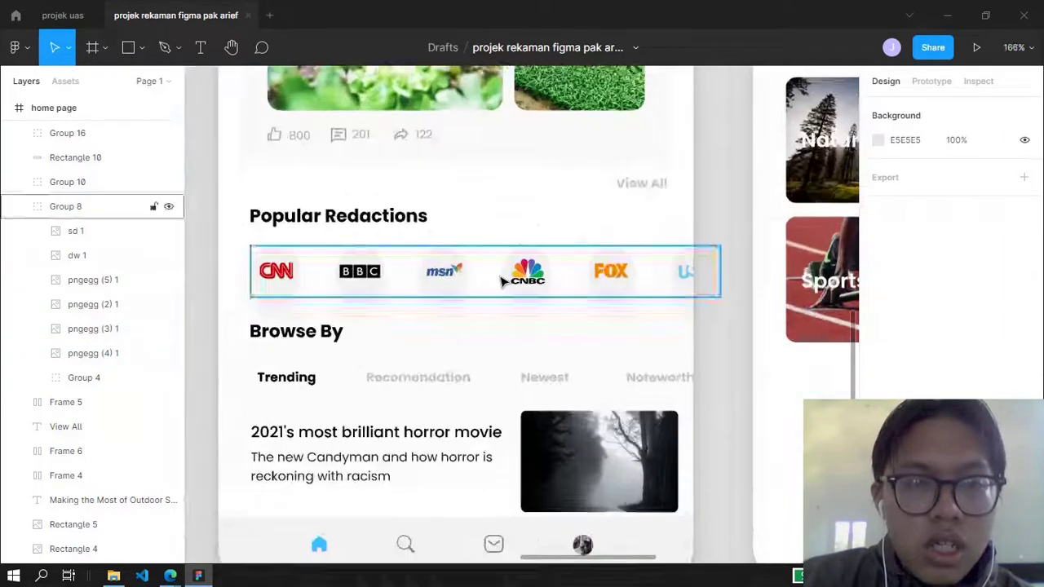
pyautogui.hscroll(2, 501, 280)
pyautogui.hscroll(-5, 501, 280)
pyautogui.scroll(-1, 501, 280)
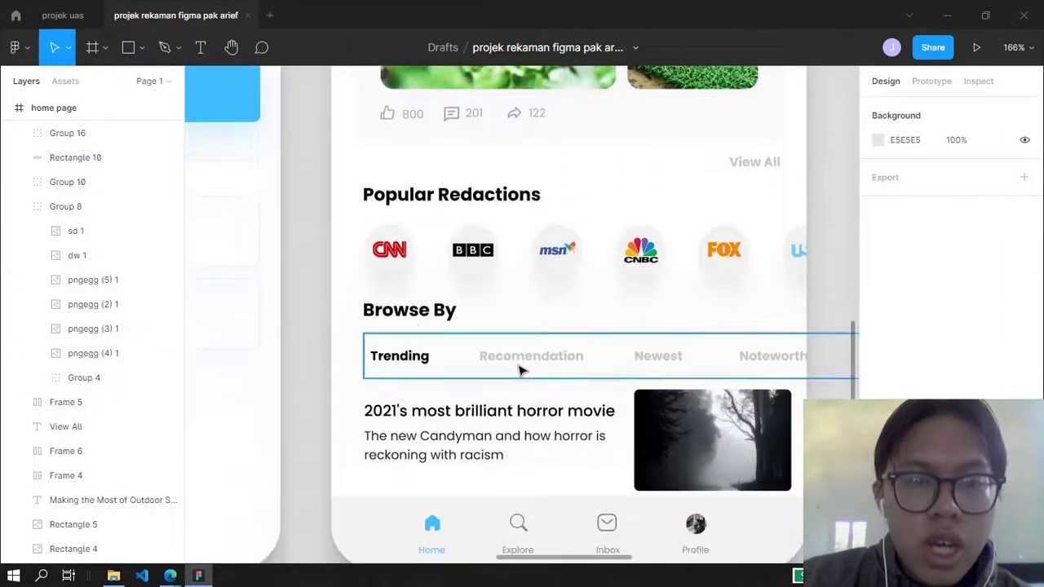
# Inspect the Browse By options Recomendation, Newest and Noteworth on the home page.
pyautogui.click(523, 368)
pyautogui.doubleClick(510, 356)
pyautogui.click(658, 356)
pyautogui.click(774, 359)
pyautogui.doubleClick(773, 363)
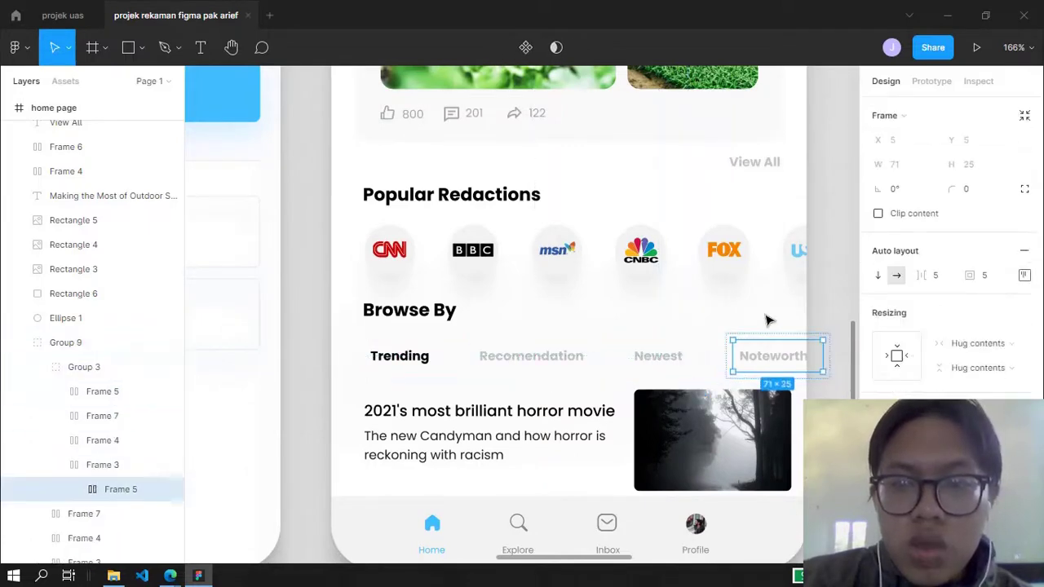
pyautogui.click(601, 343)
# Examine the home page's horror movie story and the Explore and Inbox icons in its navigation bar.
pyautogui.scroll(-2, 601, 342)
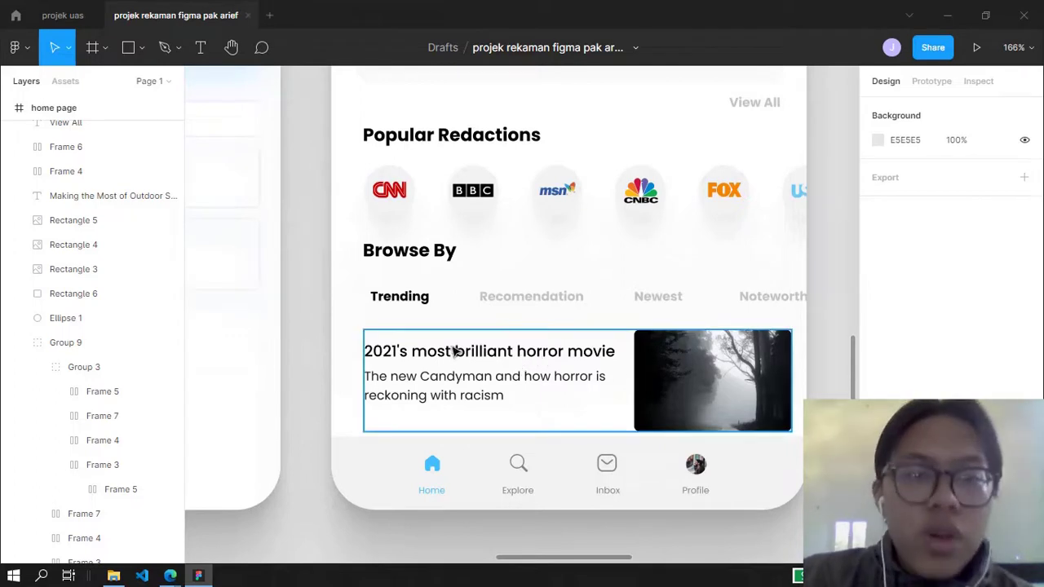
pyautogui.scroll(-1, 645, 365)
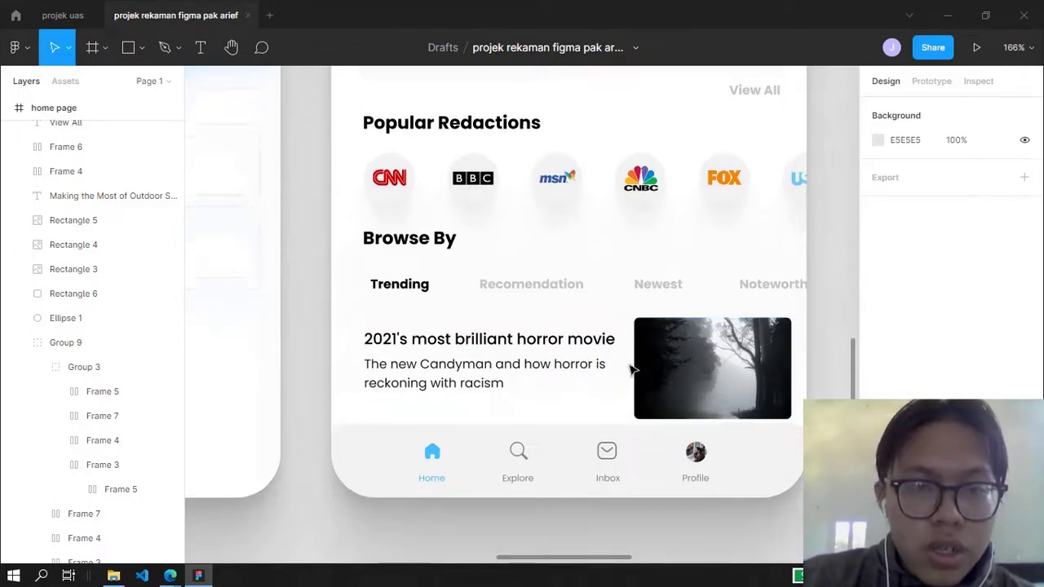
pyautogui.scroll(-3, 538, 400)
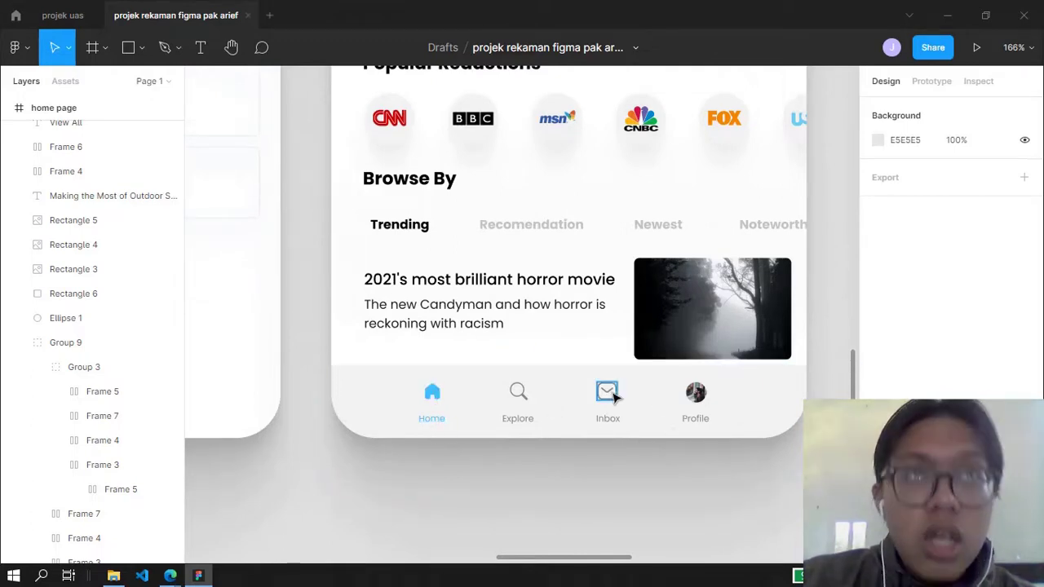
pyautogui.click(439, 412)
pyautogui.click(470, 421)
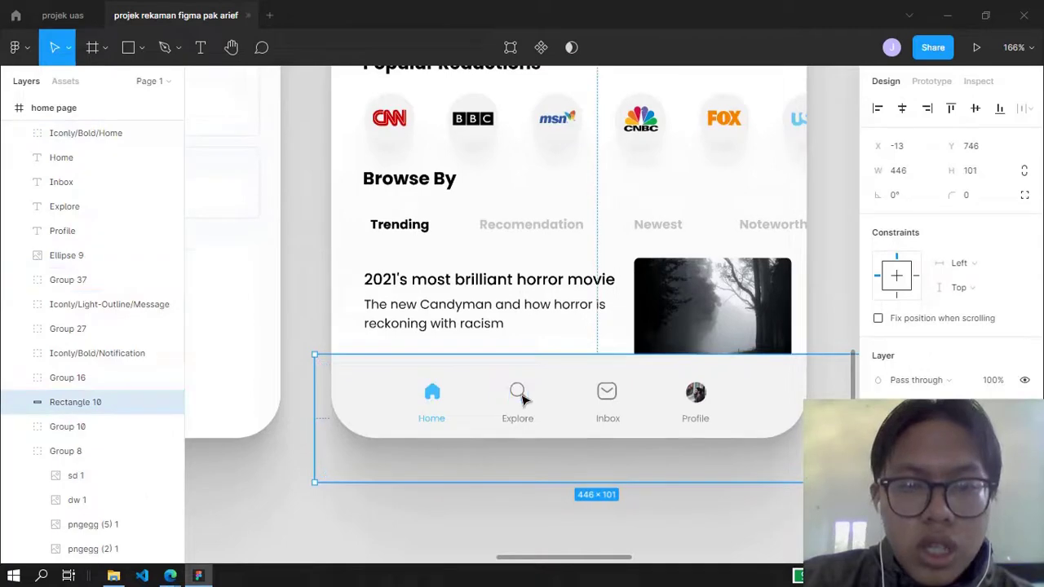
pyautogui.click(518, 393)
pyautogui.doubleClick(606, 393)
pyautogui.click(740, 396)
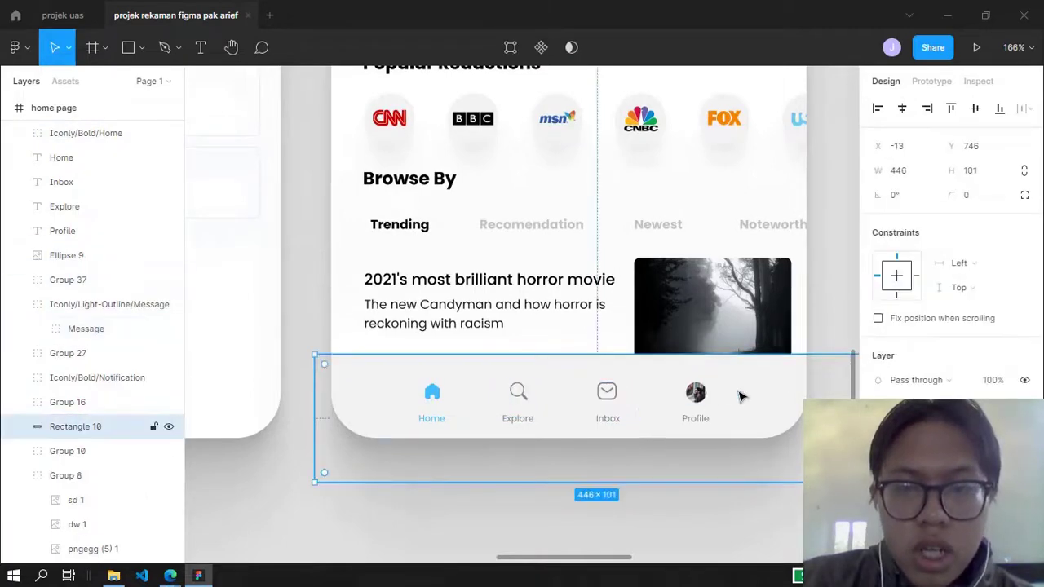
# Examine the home page's navigation bar up close and select the horror movie story above it.
pyautogui.keyDown('ctrl'); pyautogui.scroll(3, 741, 396); pyautogui.keyUp('ctrl')
pyautogui.hscroll(-3, 621, 401)
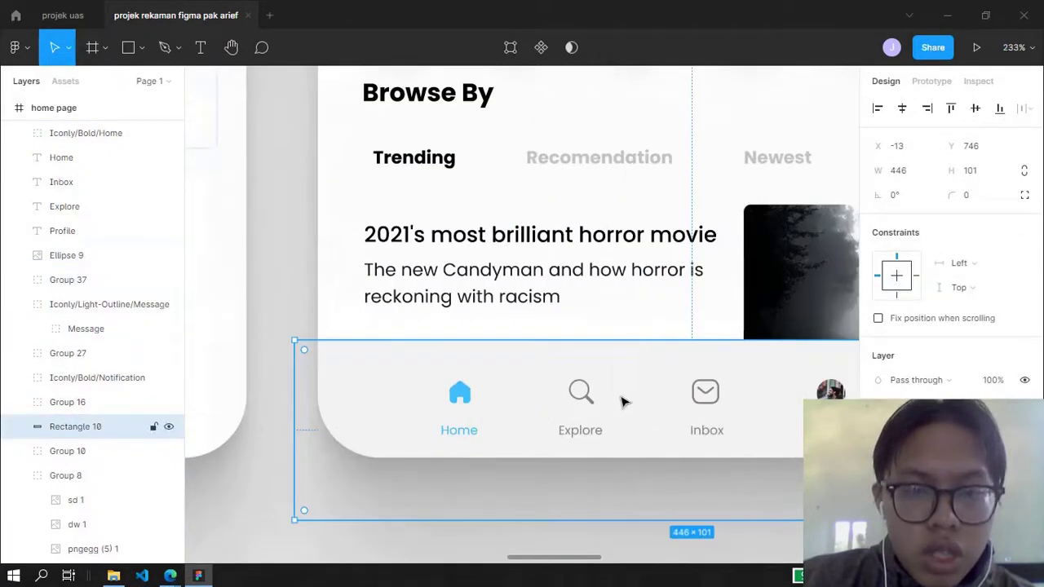
pyautogui.moveTo(621, 368); pyautogui.dragTo(537, 437)
pyautogui.click(539, 363)
pyautogui.moveTo(536, 361)
pyautogui.mouseDown()
pyautogui.moveTo(399, 487)
pyautogui.moveTo(510, 399)
pyautogui.mouseUp()
pyautogui.scroll(-5, 601, 332)
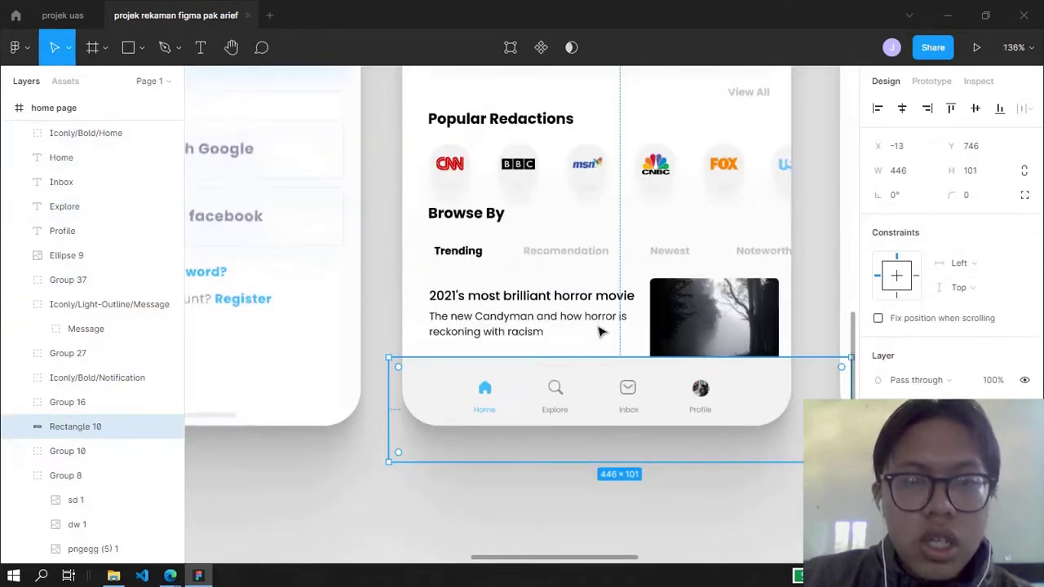
pyautogui.click(613, 331)
# Examine the title and upper part of the reccomendation frame between the home page and search frames.
pyautogui.hscroll(-5, 615, 331)
pyautogui.hscroll(8, 616, 331)
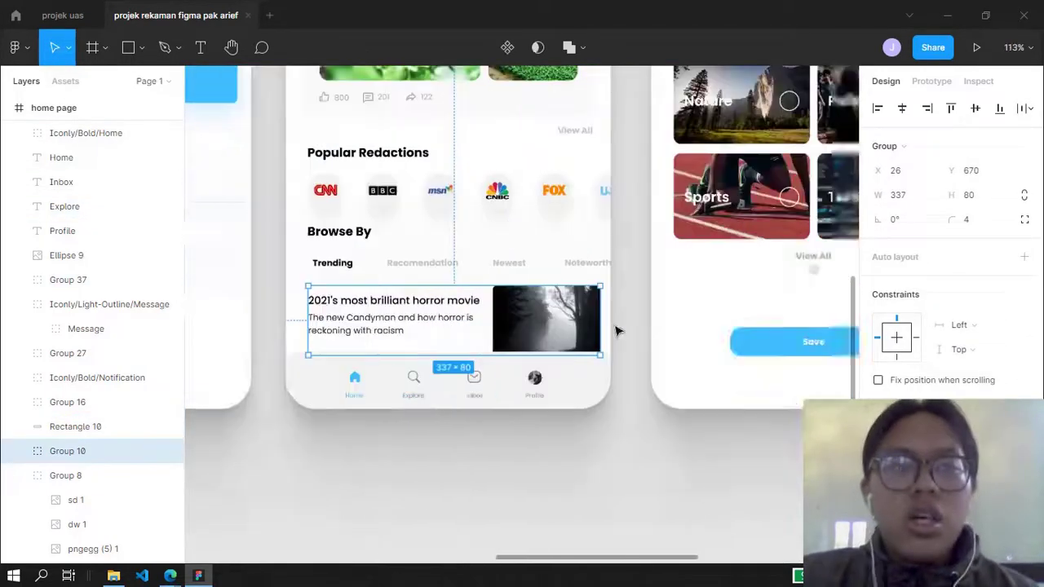
pyautogui.scroll(4, 616, 329)
pyautogui.scroll(2, 618, 329)
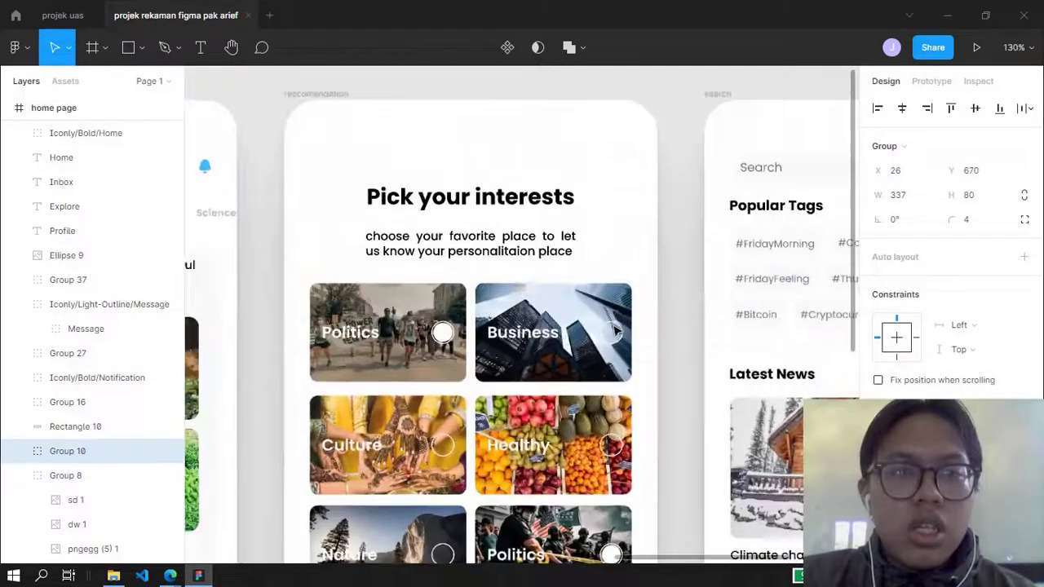
pyautogui.scroll(2, 403, 215)
pyautogui.click(403, 216)
pyautogui.scroll(1, 489, 179)
pyautogui.click(537, 112)
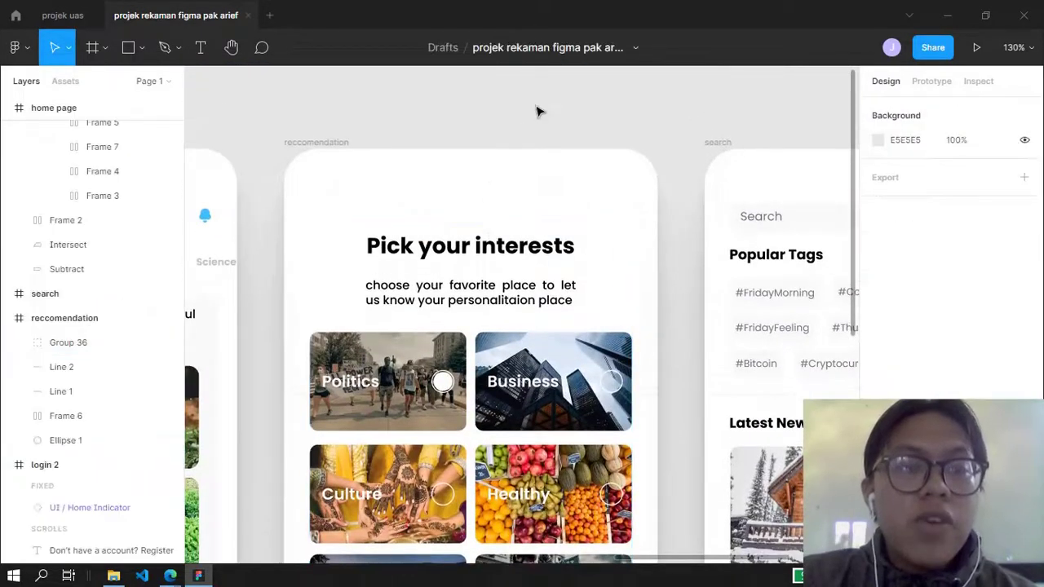
pyautogui.hscroll(5, 699, 155)
pyautogui.hscroll(-6, 559, 201)
pyautogui.click(380, 143)
pyautogui.click(380, 144)
pyautogui.click(515, 168)
# Inspect the Pick your interests heading and the Politics, Business, Healthy and Culture cards in the reccomendation frame.
pyautogui.scroll(-1, 515, 169)
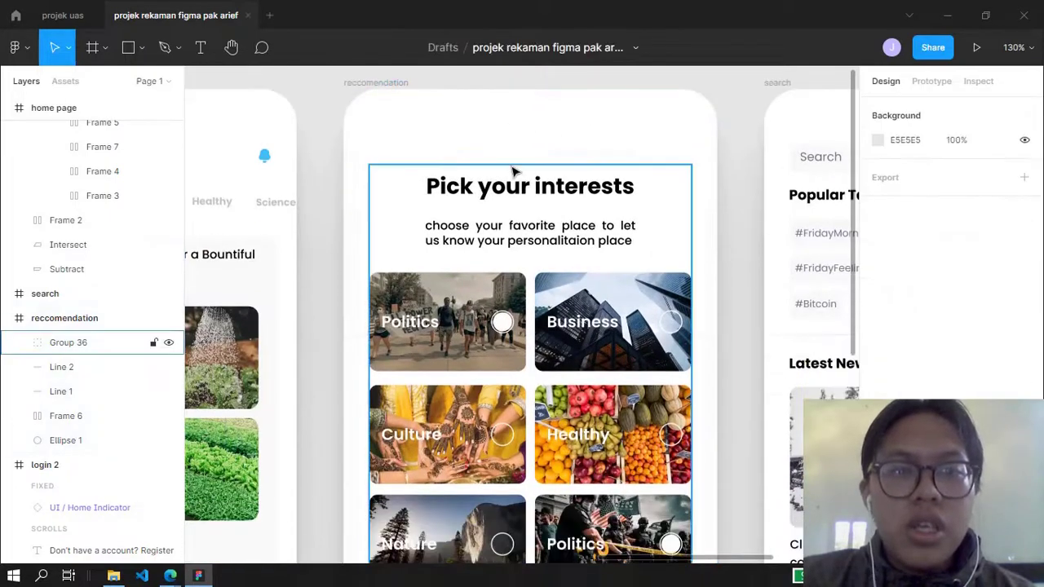
pyautogui.click(519, 202)
pyautogui.click(519, 201)
pyautogui.scroll(-1, 519, 201)
pyautogui.click(447, 263)
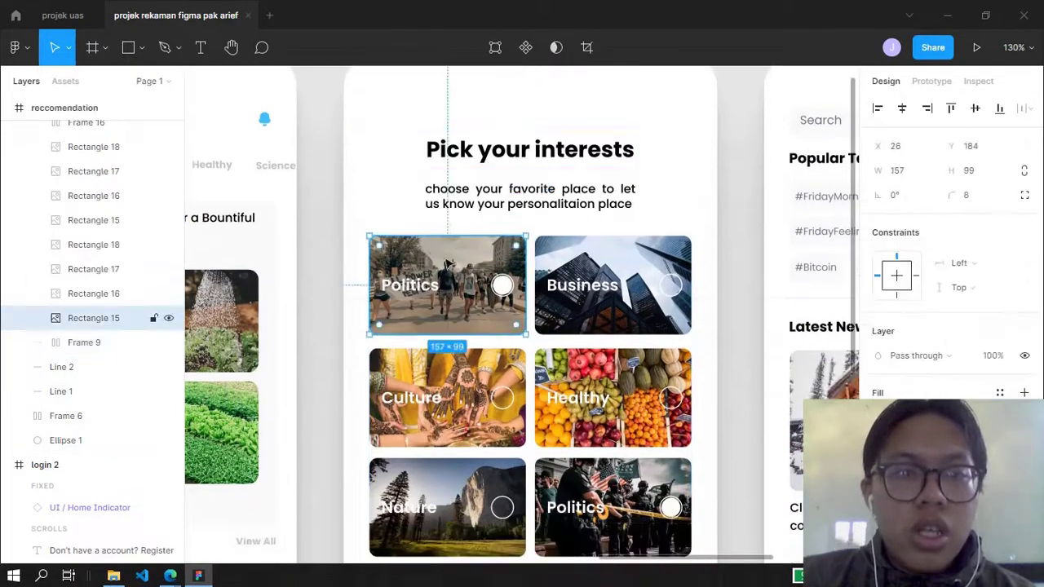
pyautogui.click(600, 273)
pyautogui.scroll(-3, 600, 274)
pyautogui.click(571, 228)
pyautogui.click(493, 218)
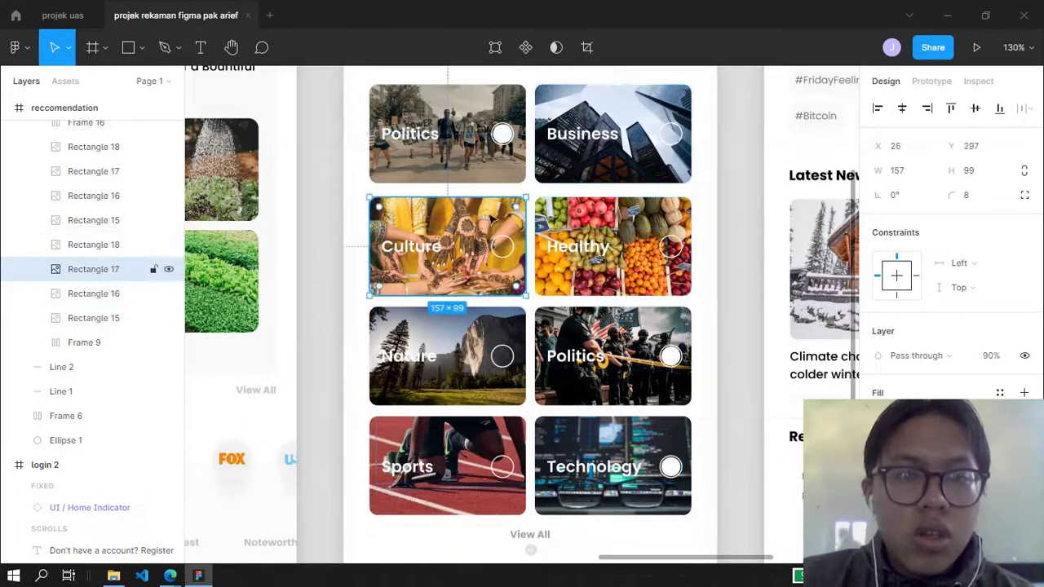
# Inspect the lower Politics, Technology and Sports cards and the Save button in the reccomendation frame.
pyautogui.scroll(-1, 481, 343)
pyautogui.click(481, 343)
pyautogui.click(627, 314)
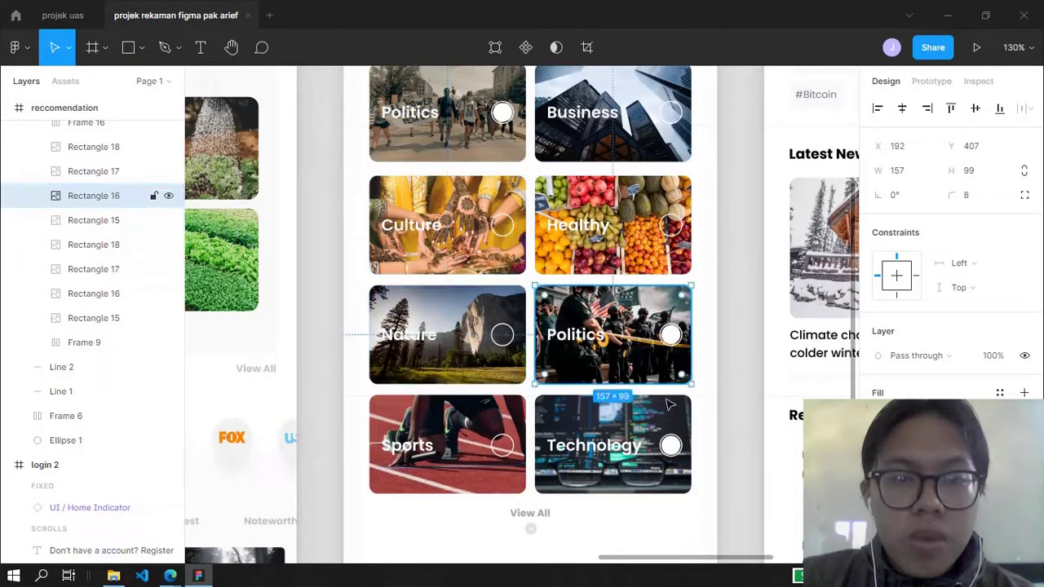
pyautogui.click(653, 419)
pyautogui.click(511, 416)
pyautogui.scroll(-4, 522, 412)
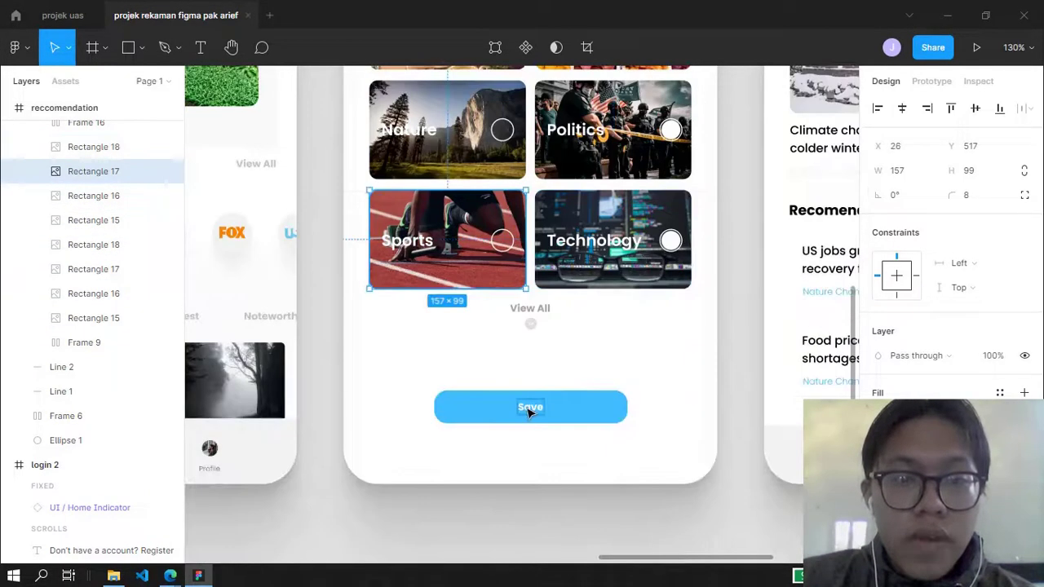
pyautogui.click(539, 407)
pyautogui.click(559, 405)
pyautogui.scroll(-3, 587, 361)
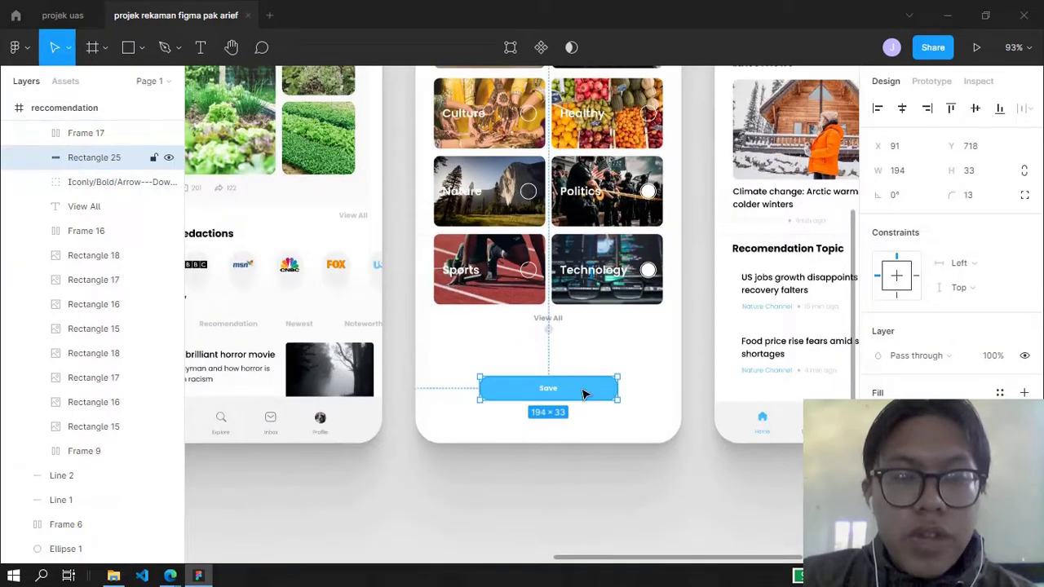
# Look over the upper part of the search frame and return to the Pick your interests heading.
pyautogui.hscroll(4, 594, 373)
pyautogui.hscroll(2, 594, 370)
pyautogui.scroll(3, 571, 326)
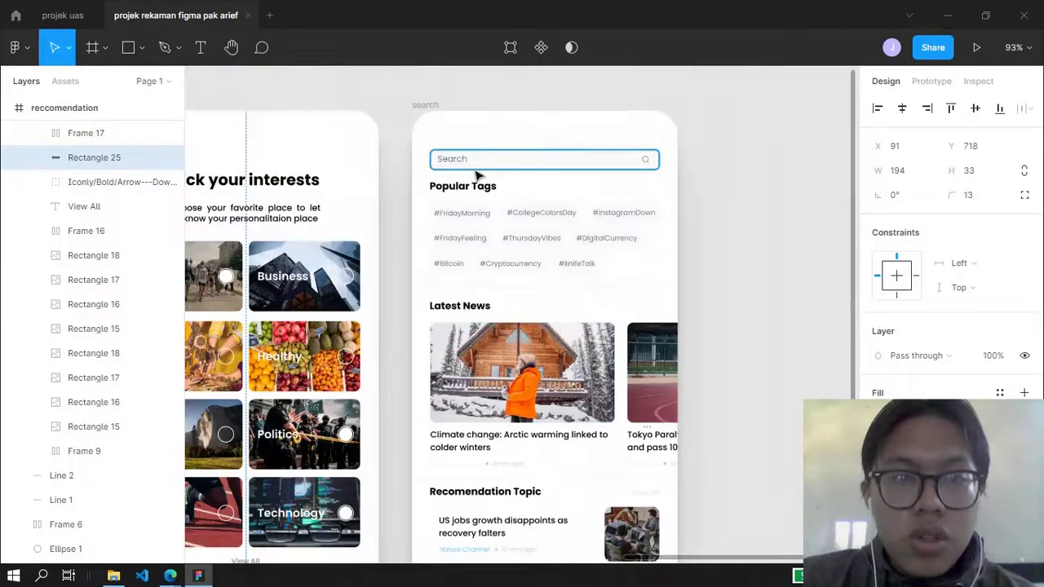
pyautogui.click(478, 105)
pyautogui.hscroll(-4, 481, 245)
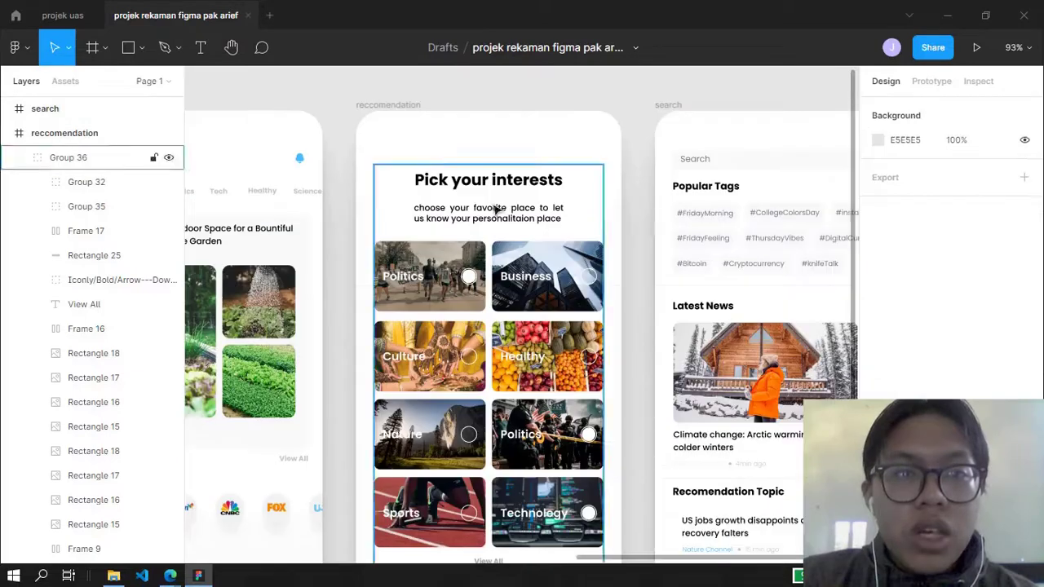
# Examine the Save button's background and the Nature card in the reccomendation frame.
pyautogui.scroll(-2, 525, 479)
pyautogui.doubleClick(524, 479)
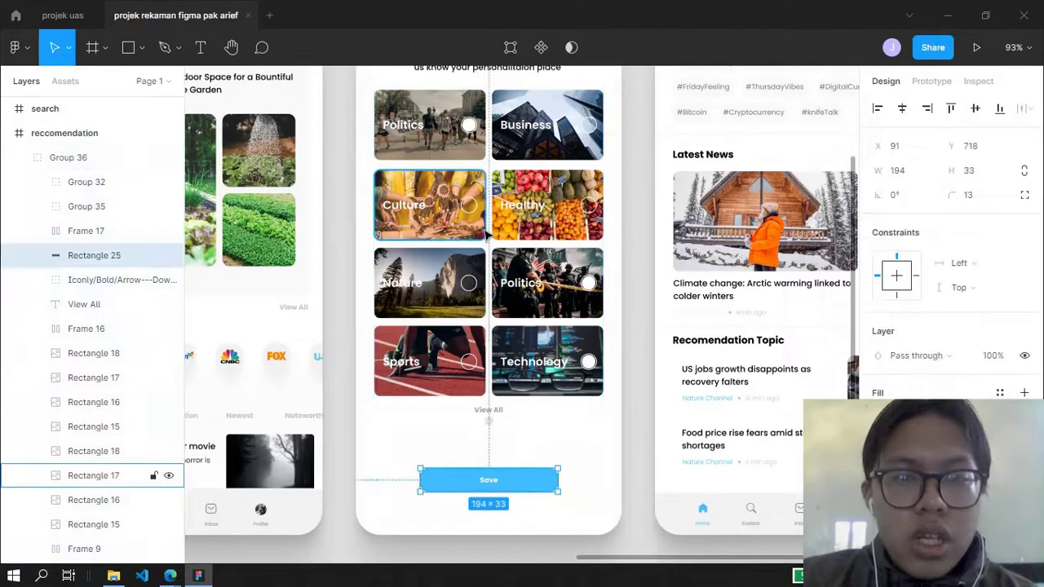
pyautogui.scroll(3, 522, 231)
pyautogui.doubleClick(435, 304)
pyautogui.press('Escape')
pyautogui.scroll(-3, 435, 305)
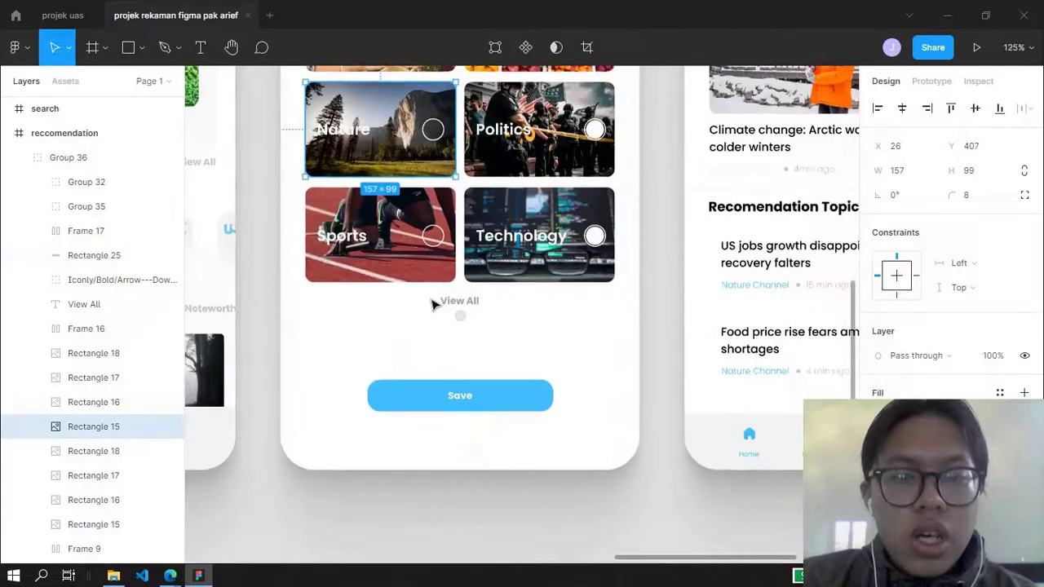
# View the search frame's Search bar and Popular Tags, and revisit the interest cards in the reccomendation frame.
pyautogui.hscroll(4, 435, 304)
pyautogui.scroll(10, 539, 324)
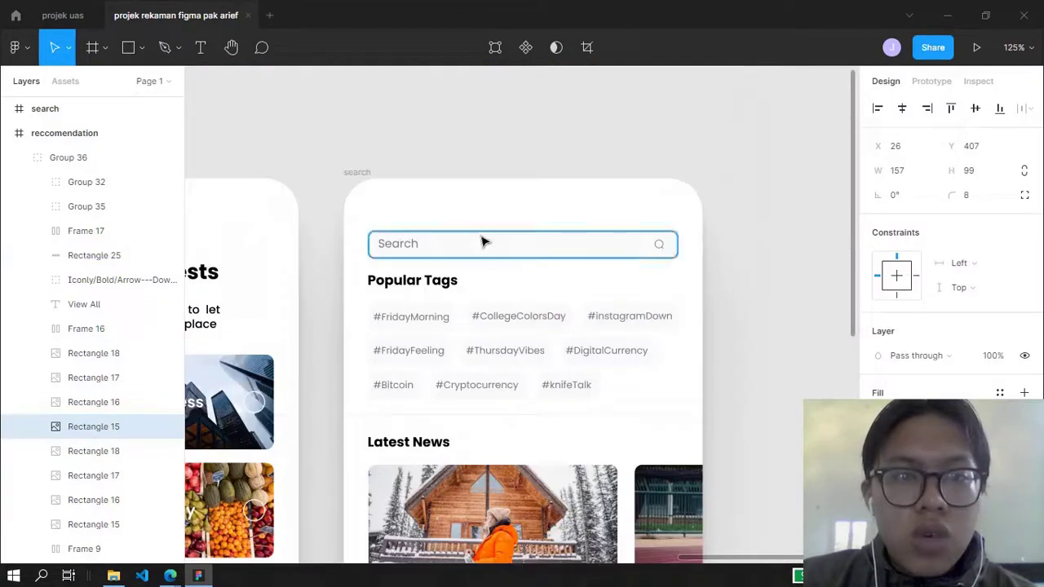
pyautogui.scroll(-3, 482, 237)
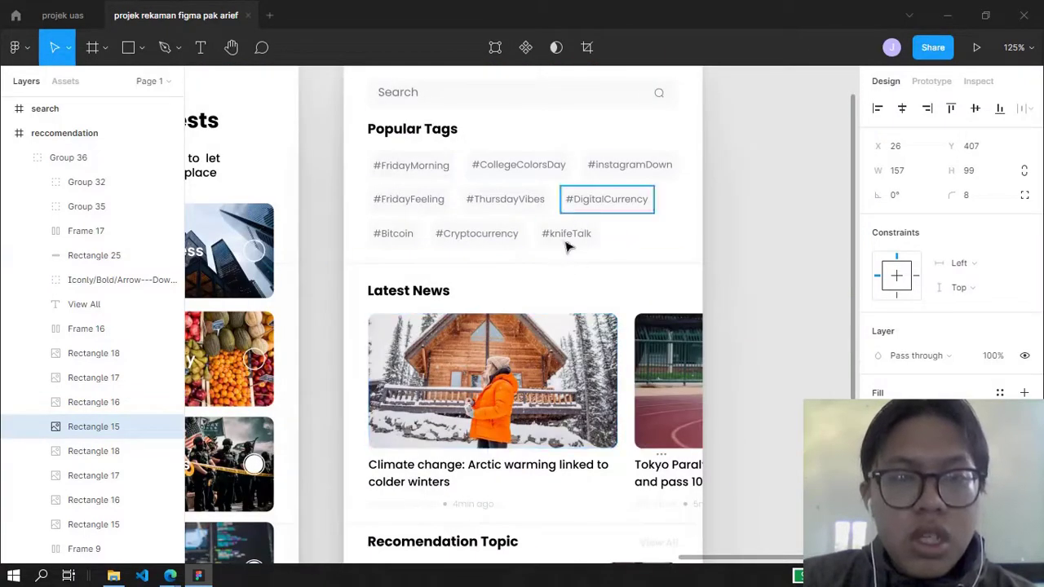
pyautogui.click(577, 280)
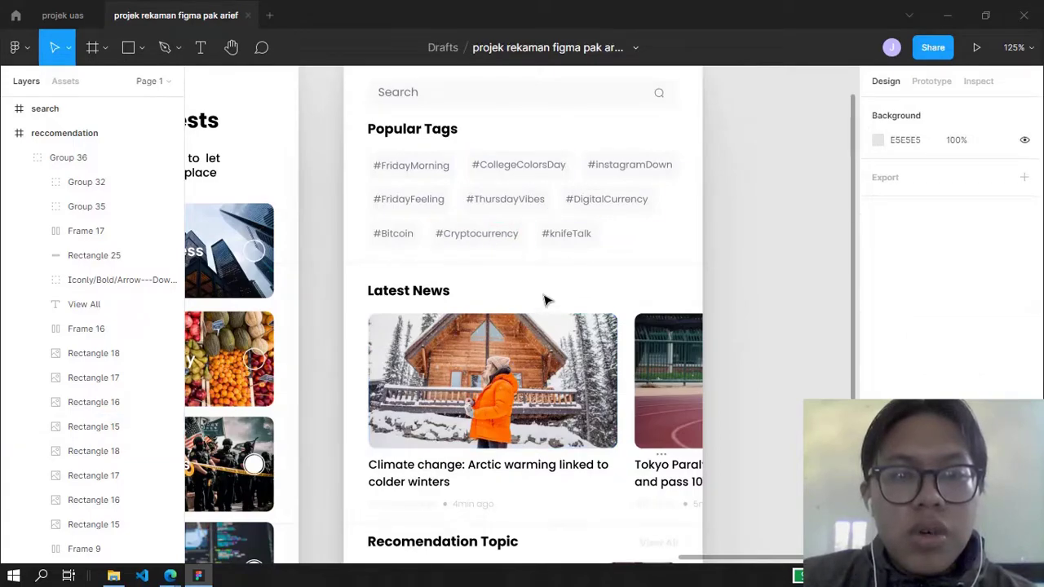
pyautogui.hscroll(-5, 545, 300)
pyautogui.click(514, 202)
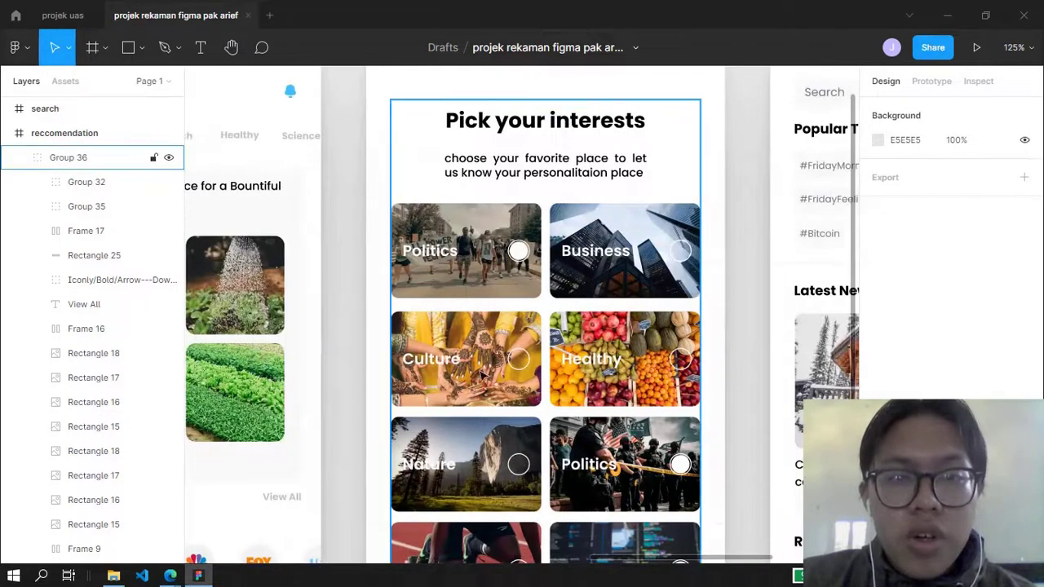
pyautogui.scroll(-4, 575, 359)
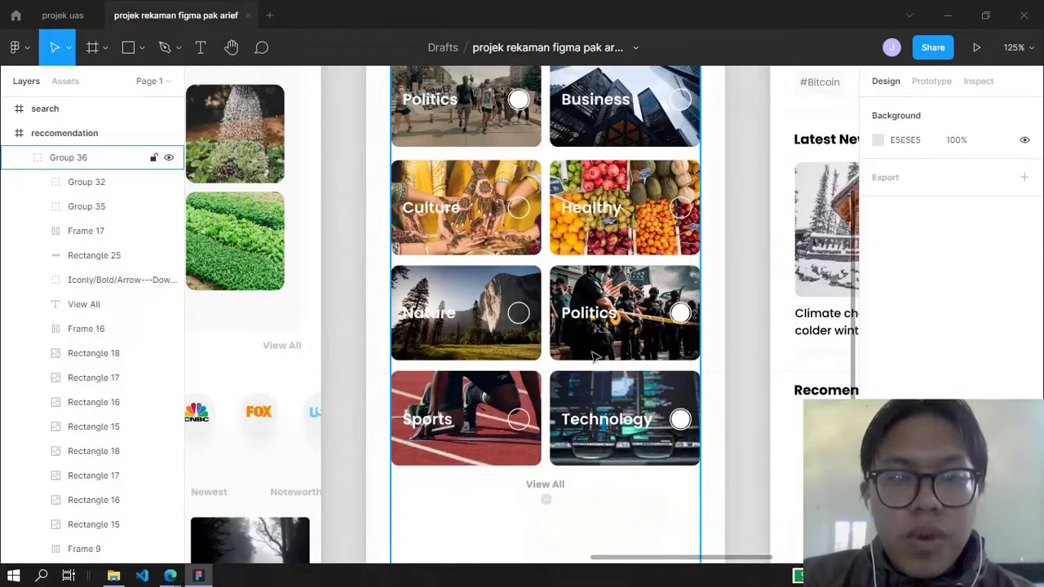
# Delete the stray empty element below the Climate change headline in the search frame's Latest News section.
pyautogui.hscroll(6, 581, 330)
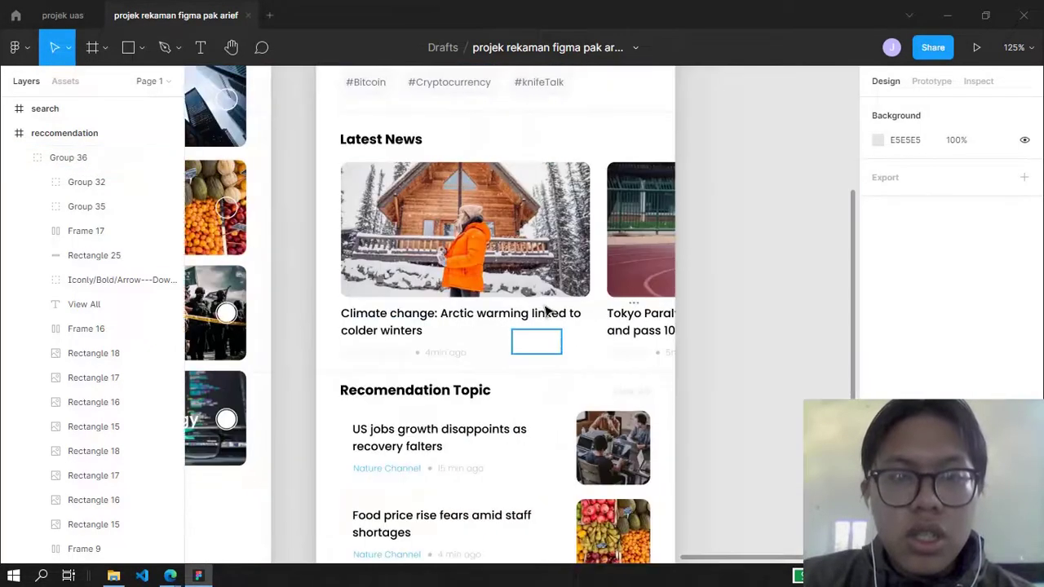
pyautogui.click(536, 347)
pyautogui.click(694, 245)
pyautogui.click(541, 348)
pyautogui.press('Delete')
pyautogui.scroll(-2, 546, 341)
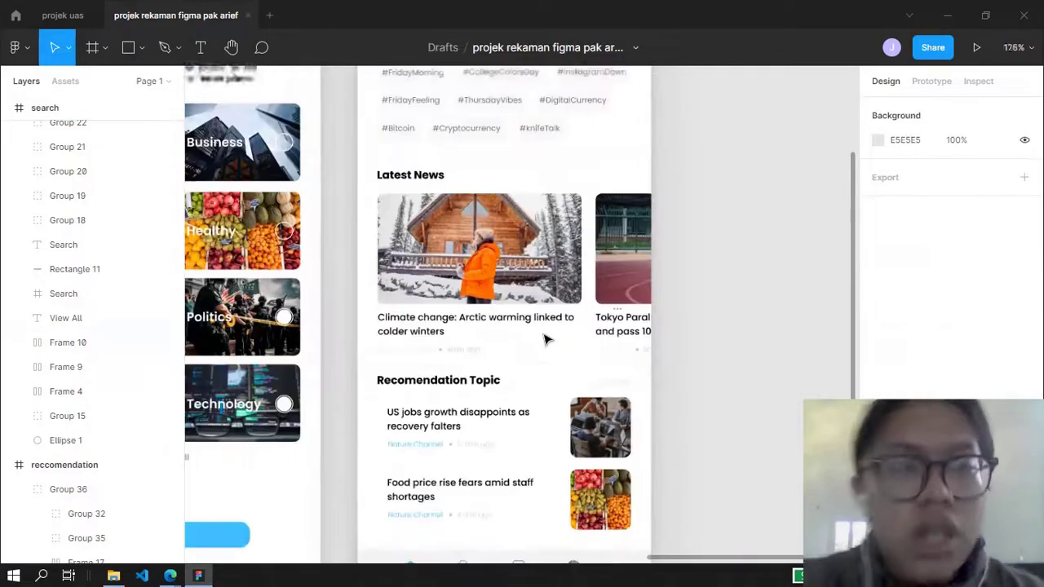
# Inspect the Search text and the background bar at the head of the search frame.
pyautogui.scroll(3, 546, 339)
pyautogui.scroll(3, 541, 338)
pyautogui.click(330, 202)
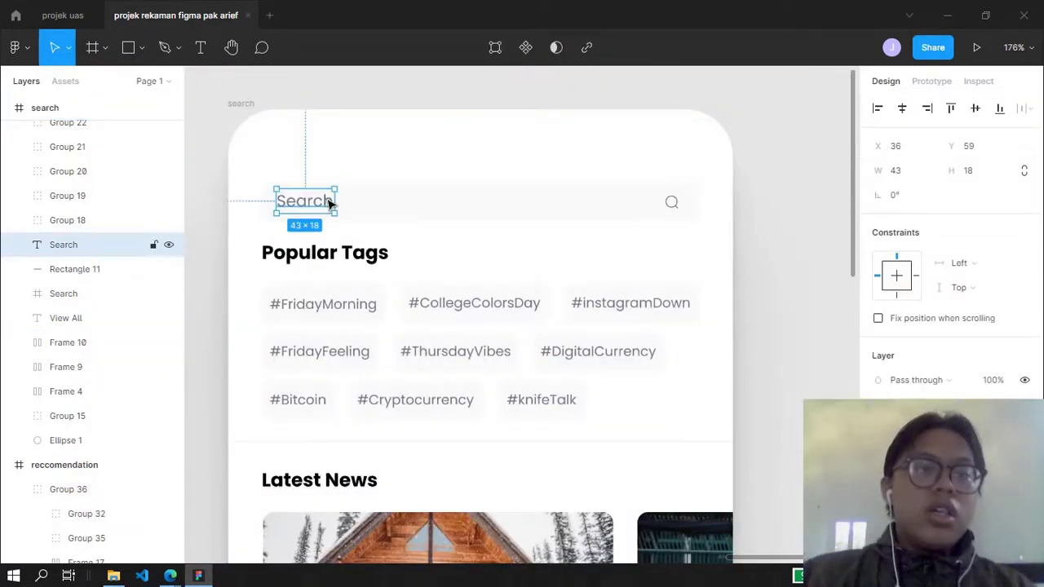
pyautogui.click(373, 205)
pyautogui.click(332, 203)
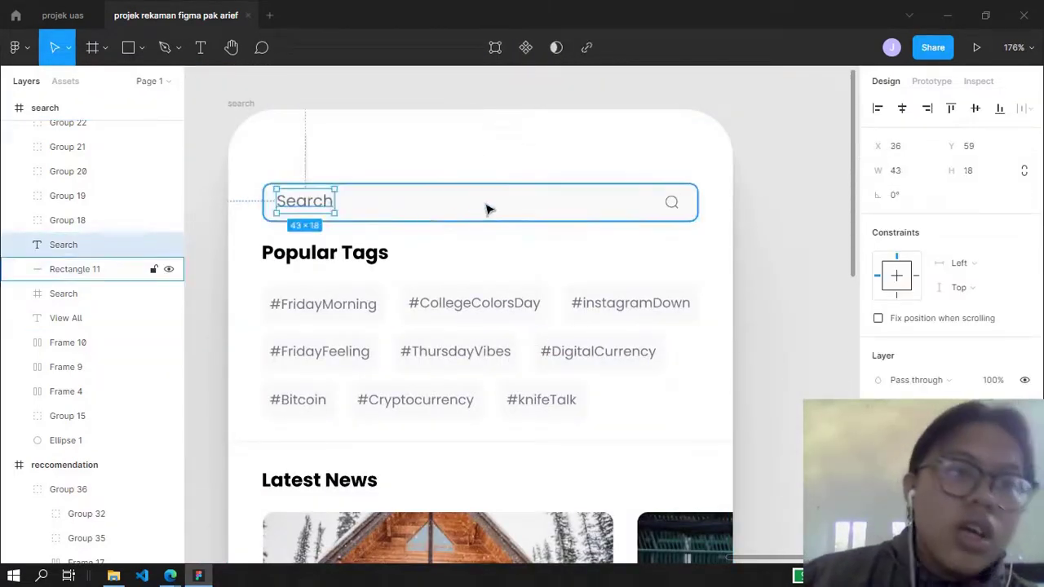
pyautogui.click(671, 207)
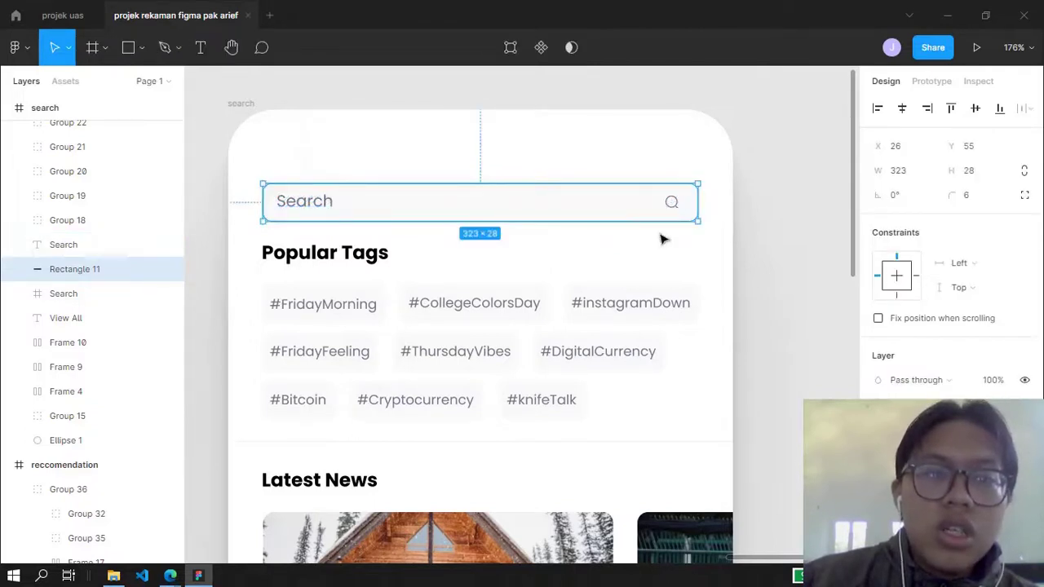
# Inspect the Popular Tags heading and its tags, including #FridayMorning, #CollegeColorsDay, #ThursdayVibes and #knifeTalk.
pyautogui.scroll(-1, 506, 269)
pyautogui.click(384, 250)
pyautogui.scroll(-2, 384, 250)
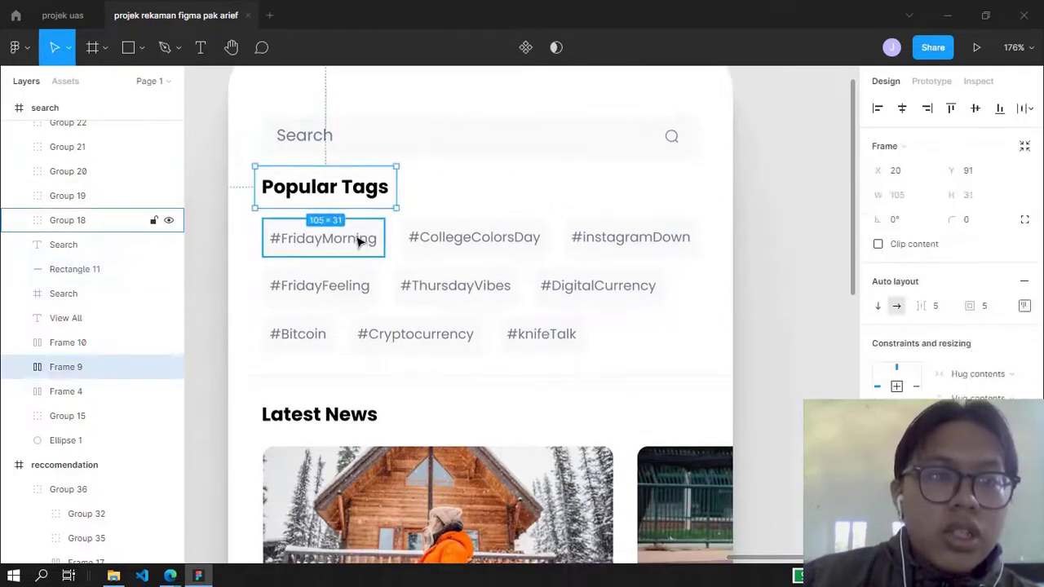
pyautogui.click(357, 240)
pyautogui.click(451, 238)
pyautogui.click(473, 282)
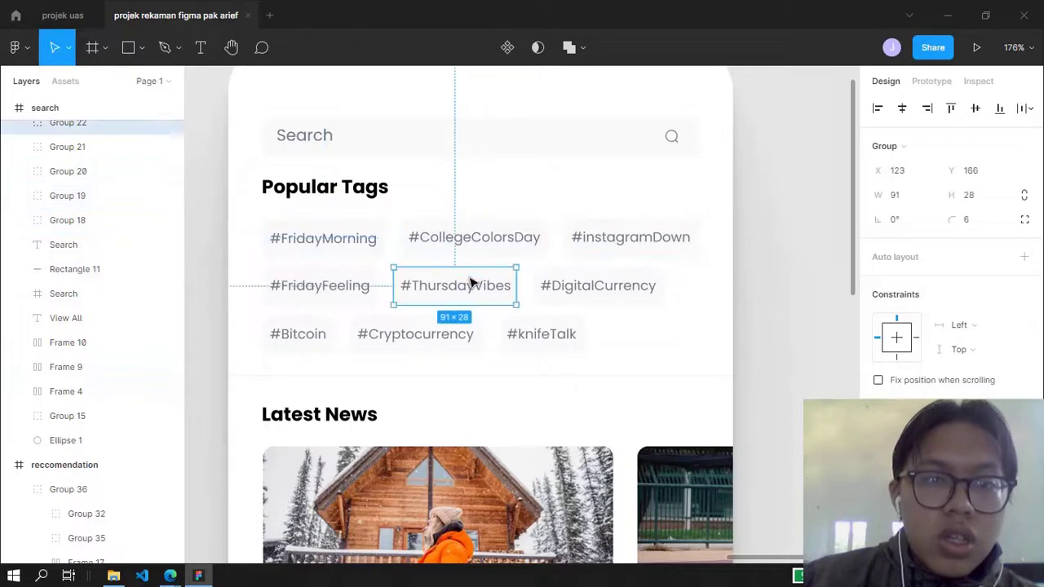
pyautogui.click(620, 300)
pyautogui.click(542, 338)
pyautogui.scroll(-3, 542, 341)
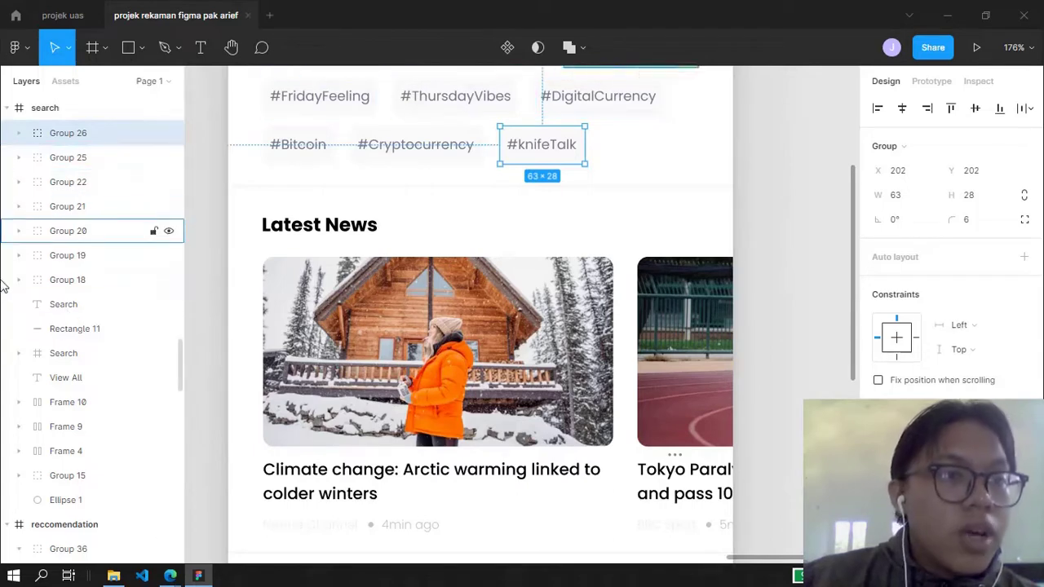
# Collapse the layer trees of all frames so only the frame names are listed.
pyautogui.click(7, 108)
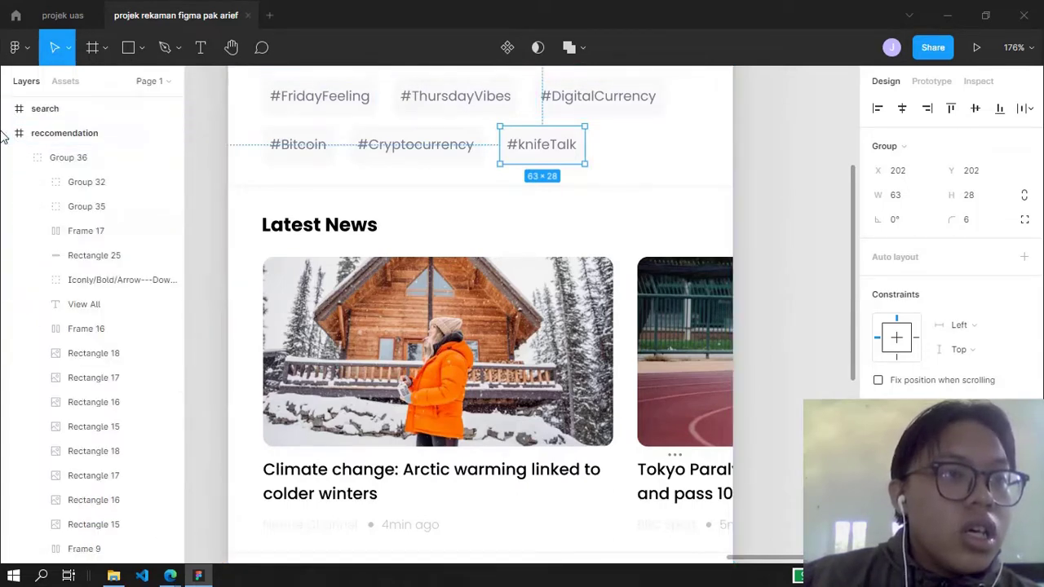
pyautogui.click(7, 133)
pyautogui.click(8, 157)
pyautogui.click(7, 180)
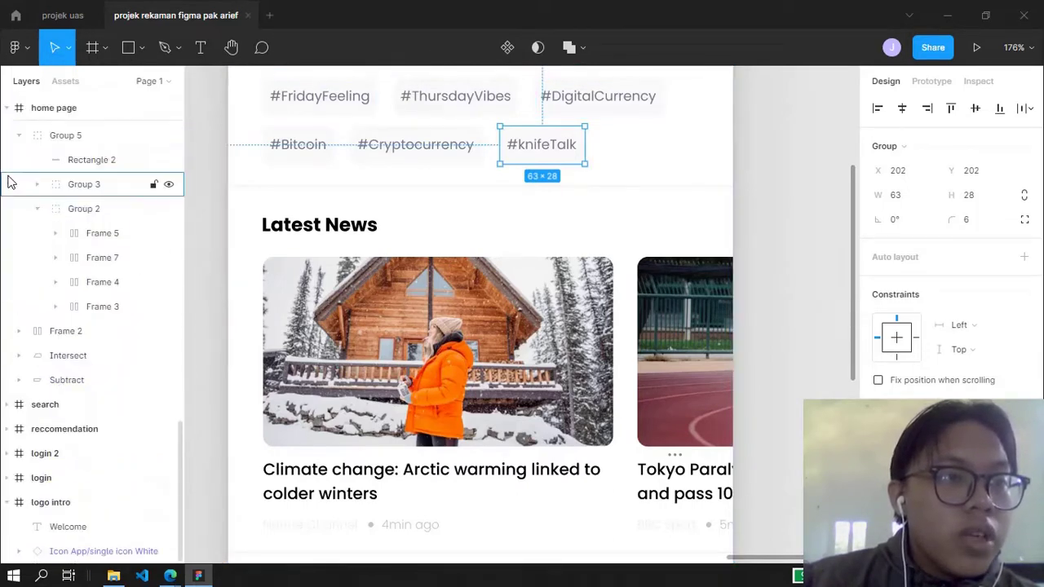
pyautogui.click(7, 108)
pyautogui.click(8, 231)
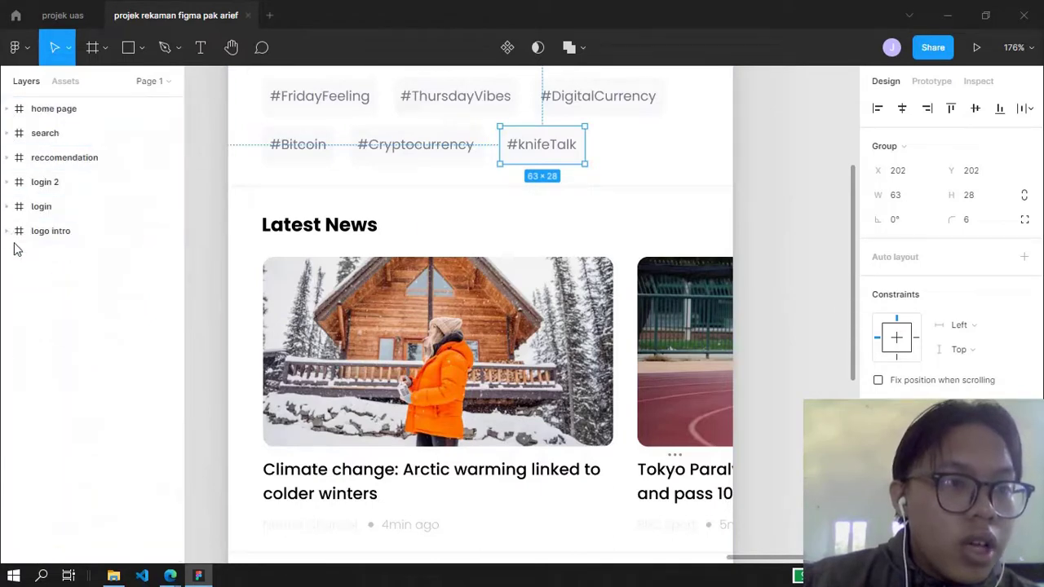
# Inspect the Latest News heading, the snowy cabin photo and the adjacent running track photo in the search frame.
pyautogui.scroll(-2, 386, 281)
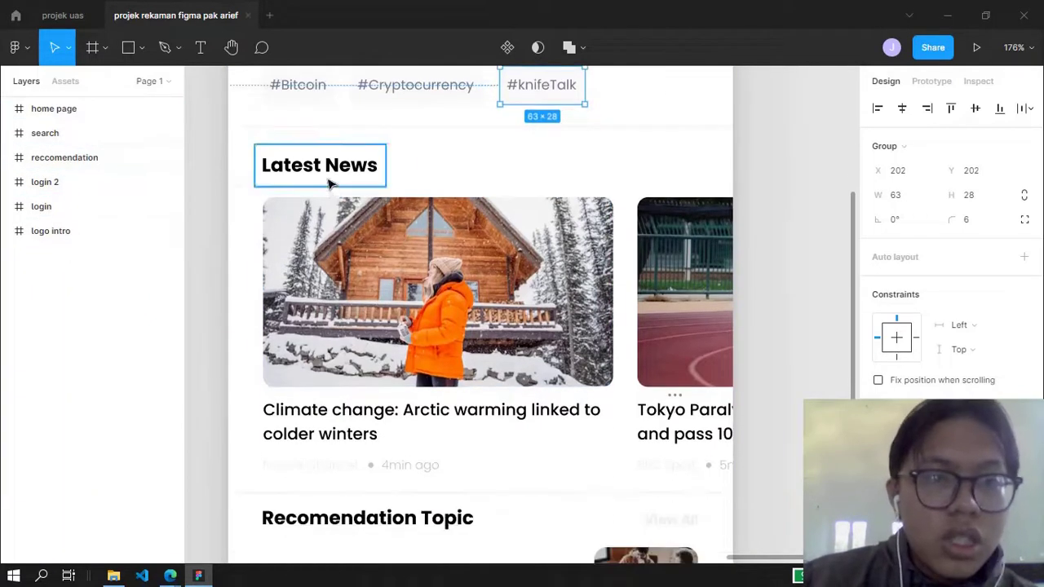
pyautogui.click(324, 171)
pyautogui.scroll(-1, 454, 254)
pyautogui.click(453, 252)
pyautogui.scroll(-5, 476, 297)
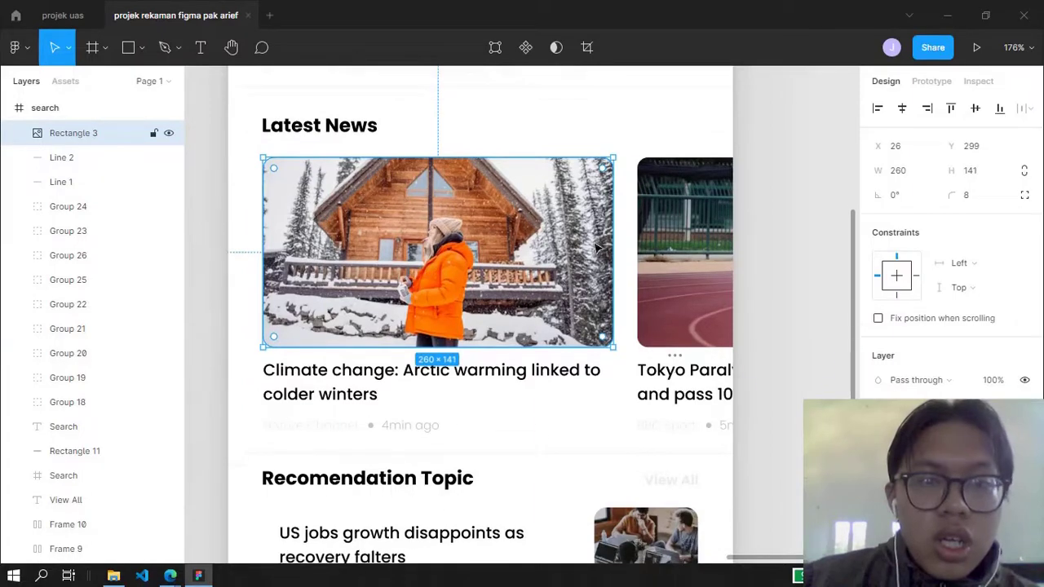
pyautogui.scroll(5, 552, 233)
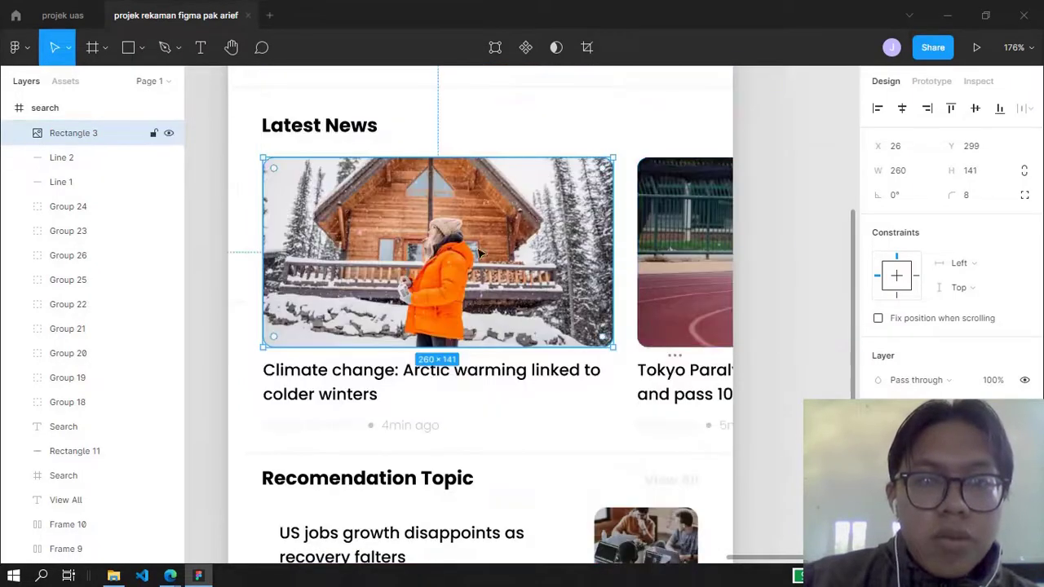
pyautogui.click(669, 253)
# Examine the Recomendation Topic section and the Nature Channel and 4 min ago labels under the food price story.
pyautogui.scroll(-8, 604, 259)
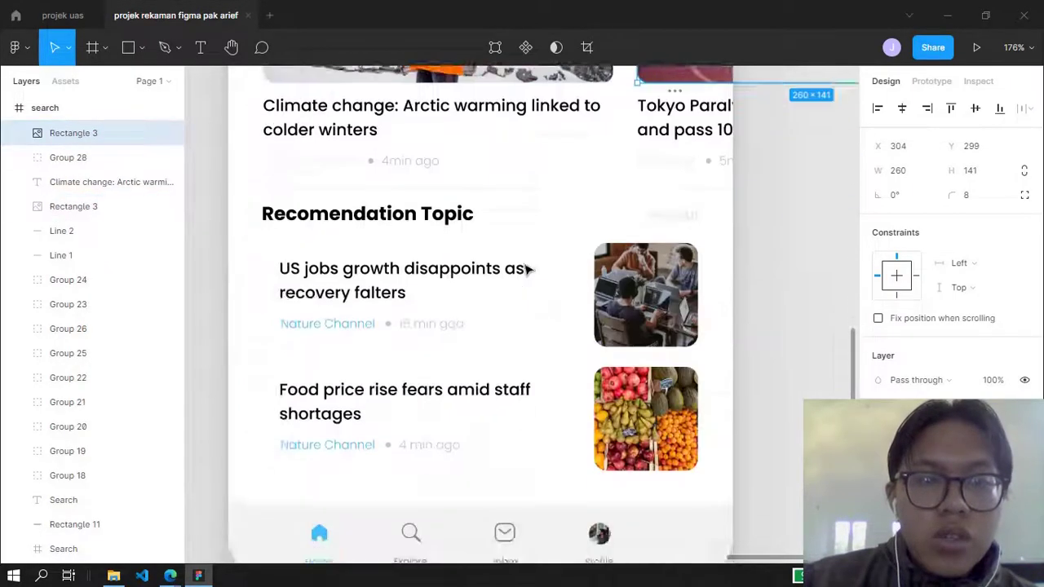
pyautogui.scroll(1, 531, 270)
pyautogui.scroll(-5, 436, 323)
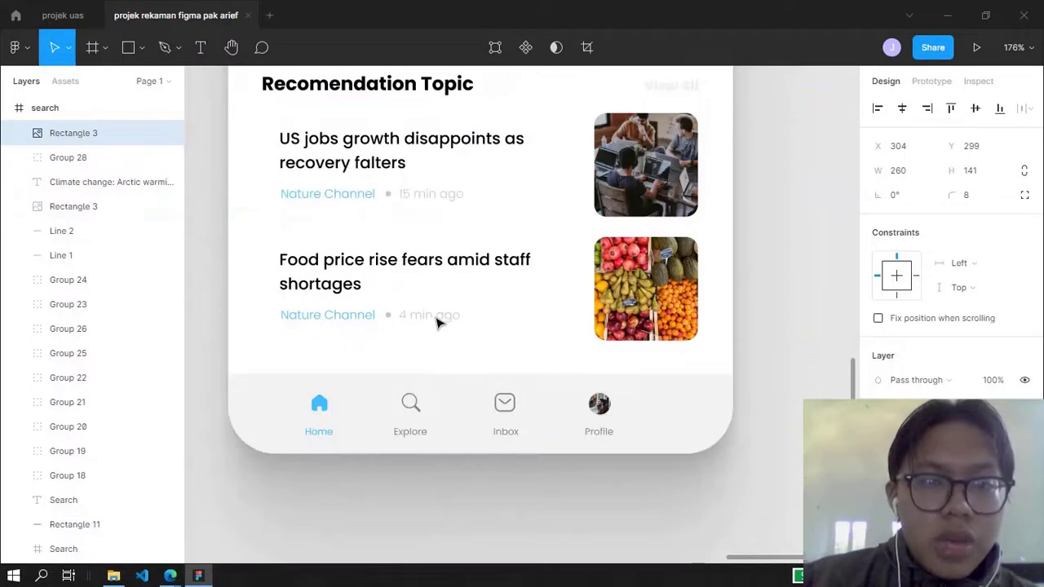
pyautogui.scroll(5, 429, 324)
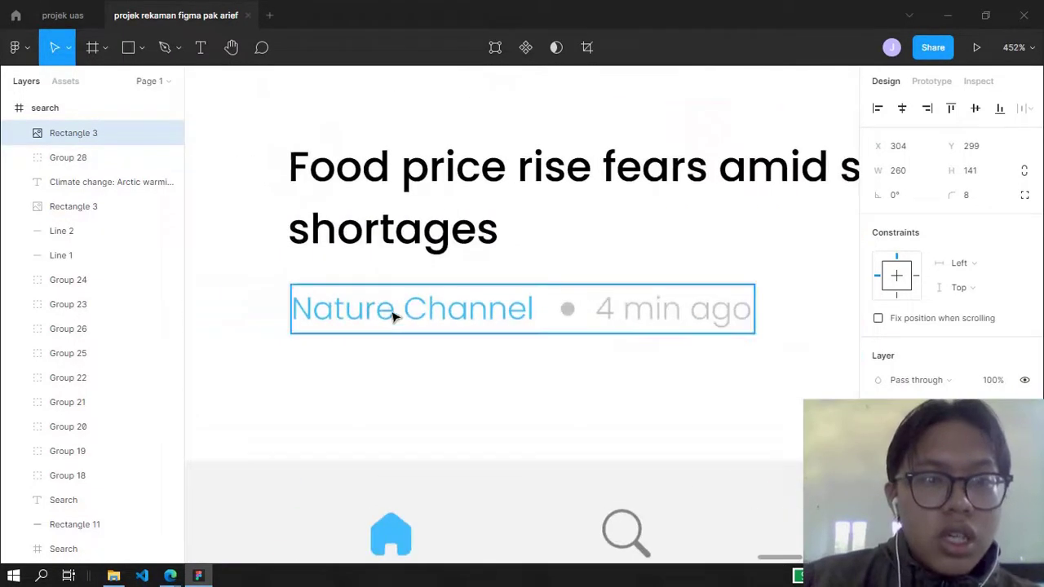
pyautogui.doubleClick(392, 303)
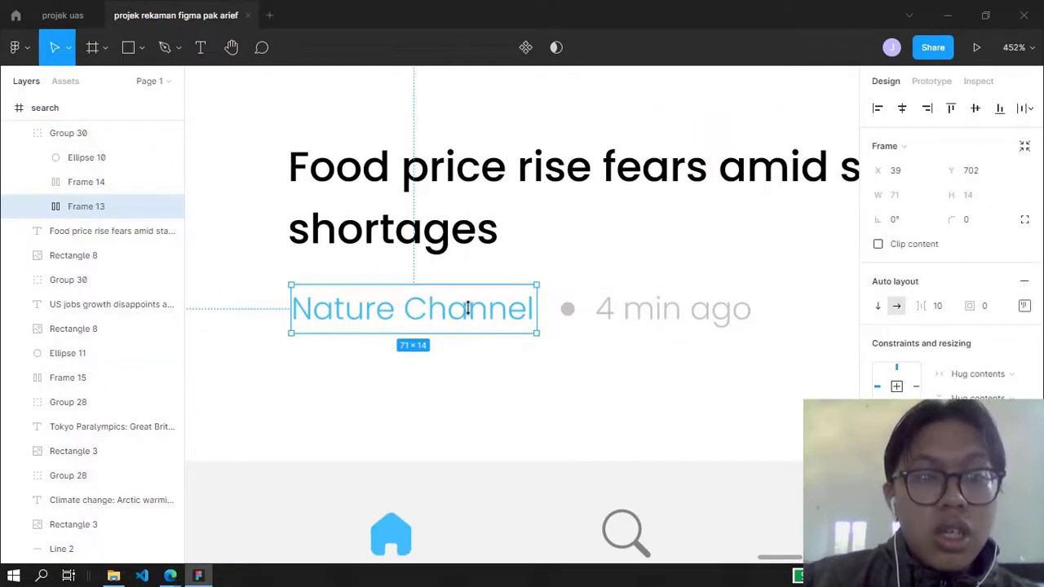
pyautogui.scroll(-1, 427, 302)
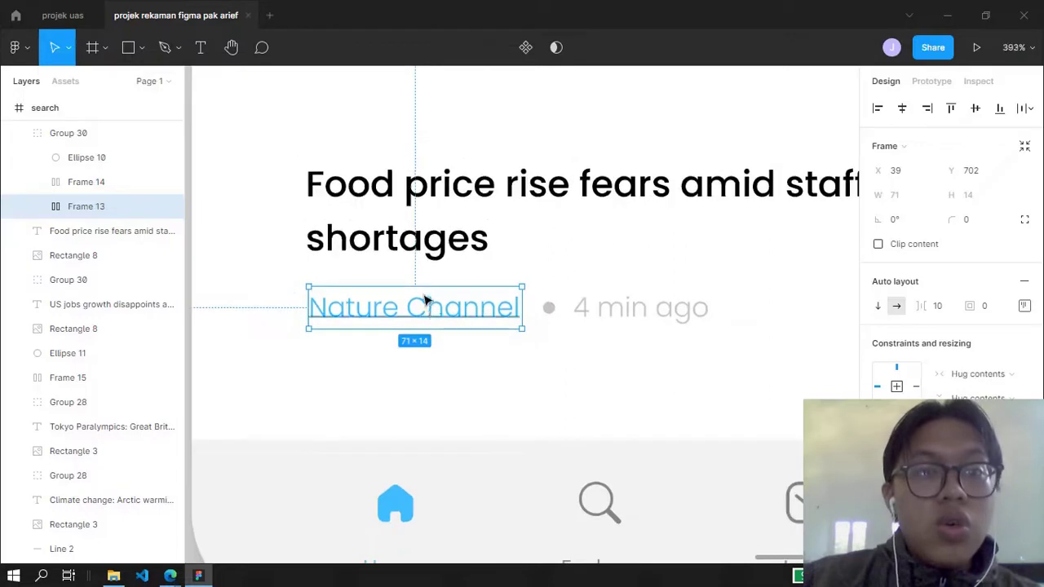
pyautogui.click(627, 325)
pyautogui.scroll(-2, 628, 321)
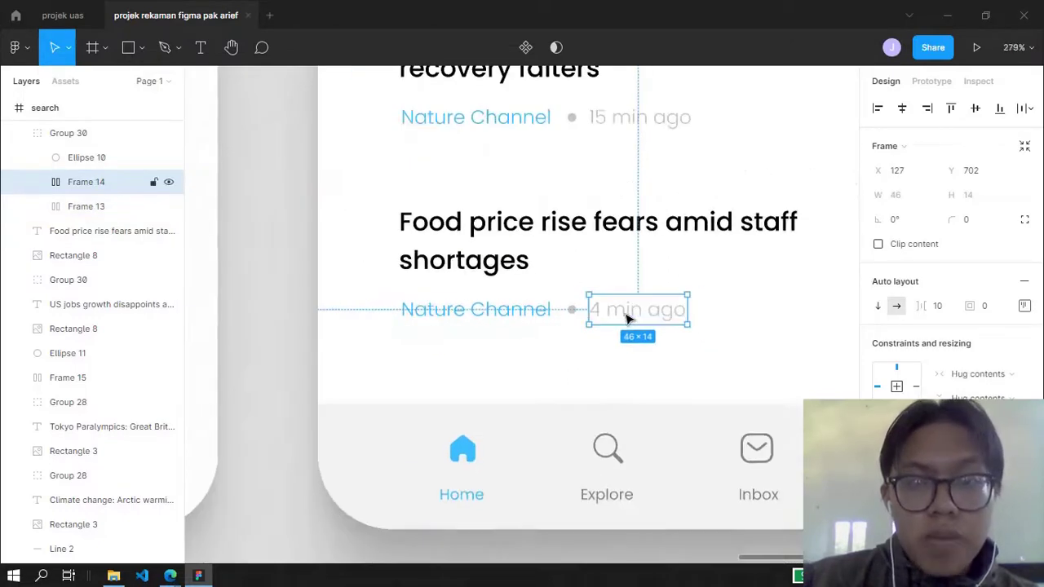
# Survey the row of app screens from the search frame back to the logo intro frame.
pyautogui.scroll(-2, 627, 321)
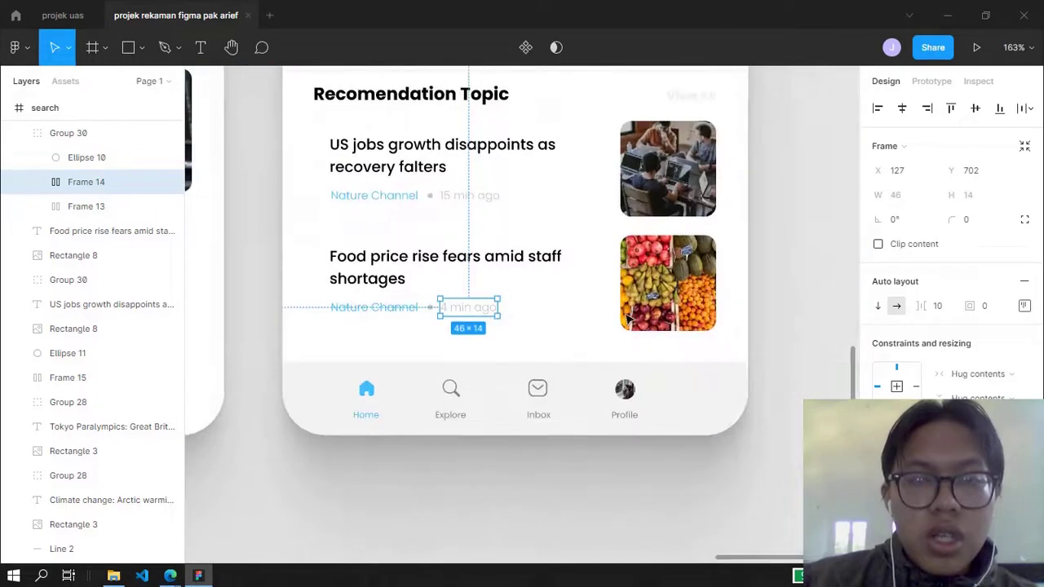
pyautogui.scroll(-4, 628, 318)
pyautogui.click(682, 275)
pyautogui.hscroll(-3, 702, 271)
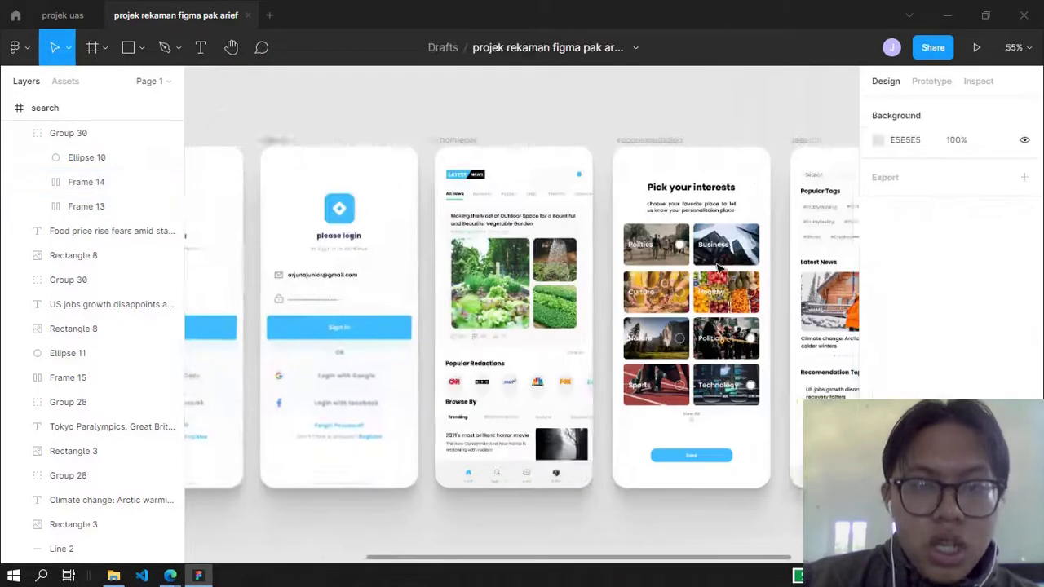
pyautogui.hscroll(-5, 718, 267)
pyautogui.scroll(-2, 718, 269)
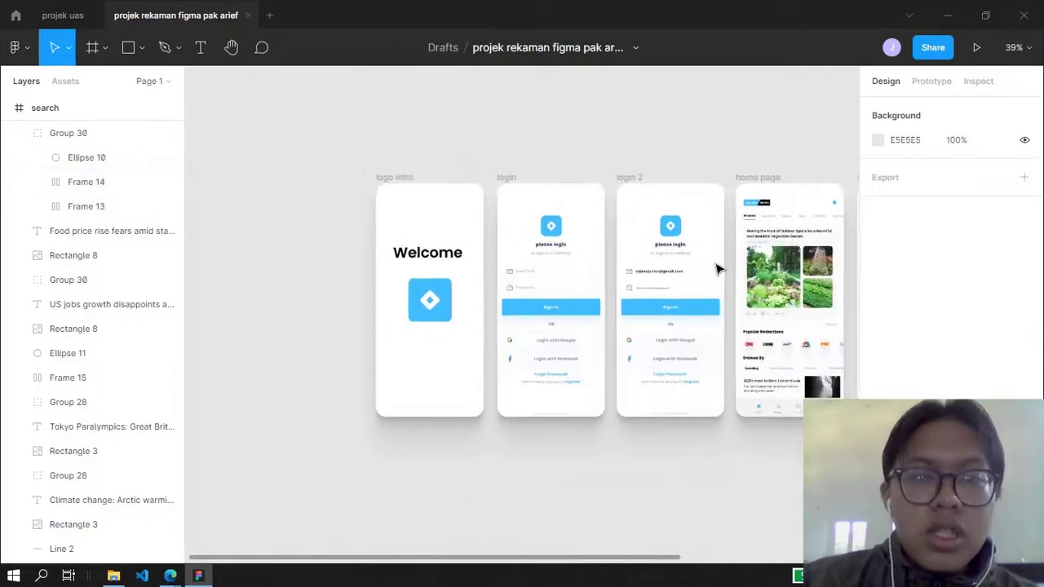
# Survey the complete row of app screens and collapse the search frame's layer tree.
pyautogui.hscroll(2, 718, 268)
pyautogui.scroll(-2, 714, 269)
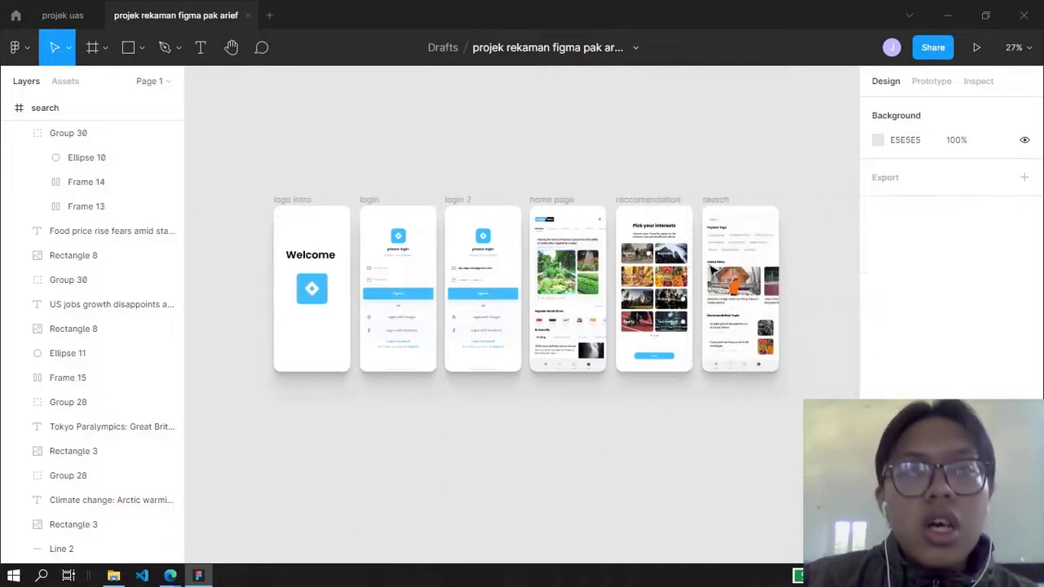
pyautogui.scroll(3, 712, 271)
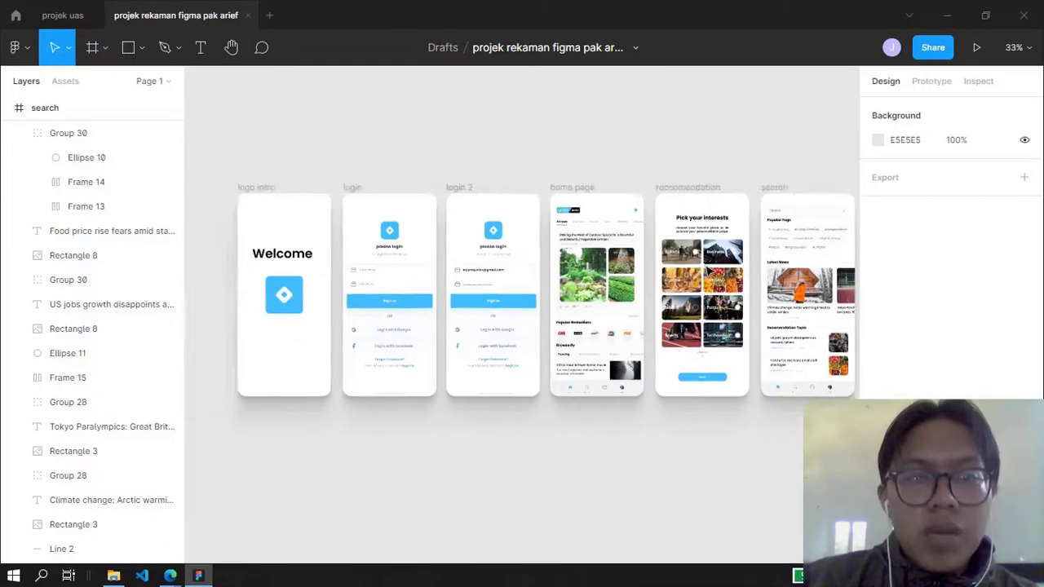
pyautogui.scroll(-1, 710, 272)
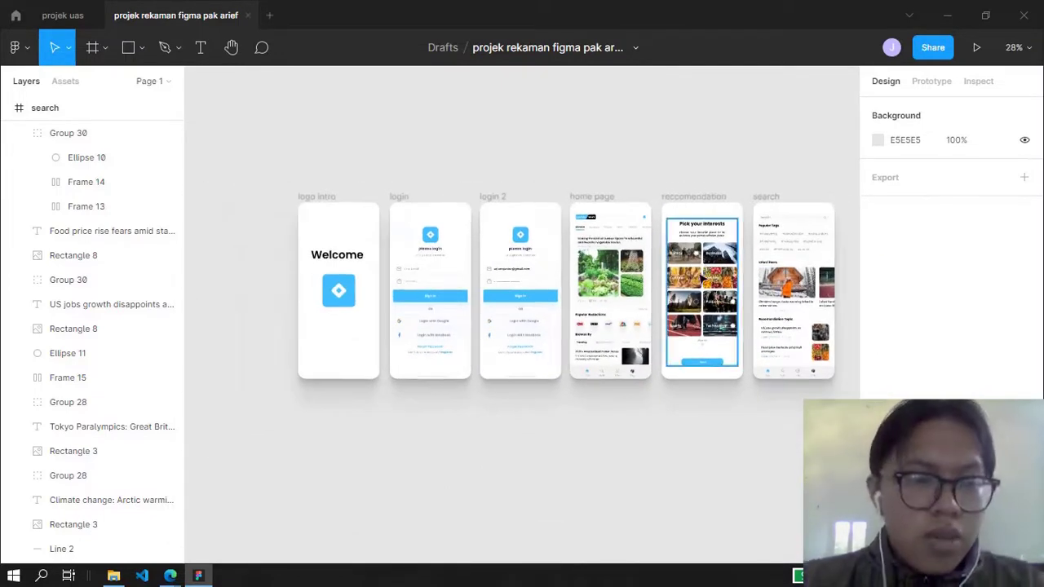
pyautogui.hotkey('shift', '2')
pyautogui.hotkey('shift', '1')
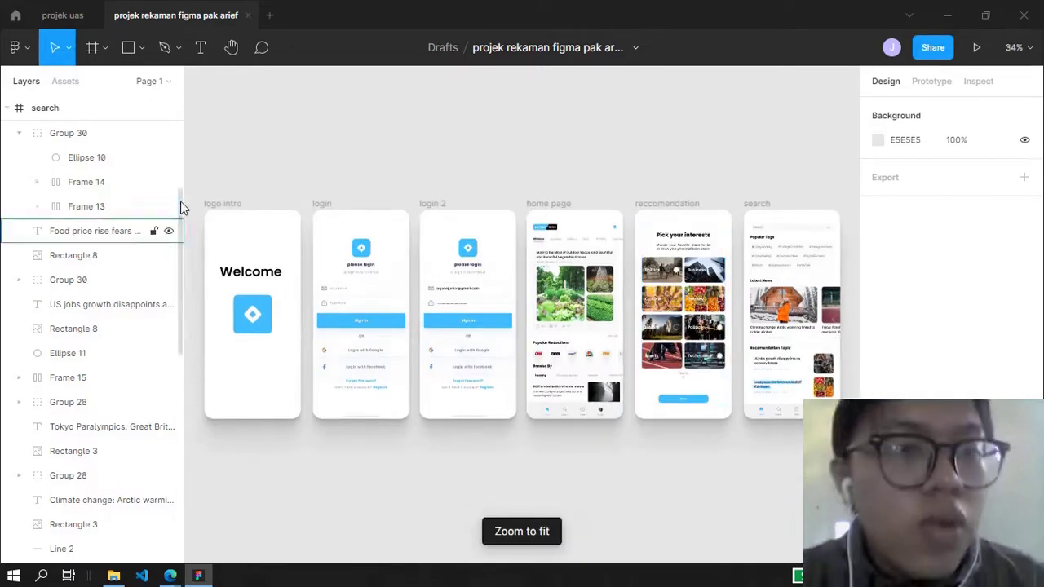
pyautogui.click(12, 110)
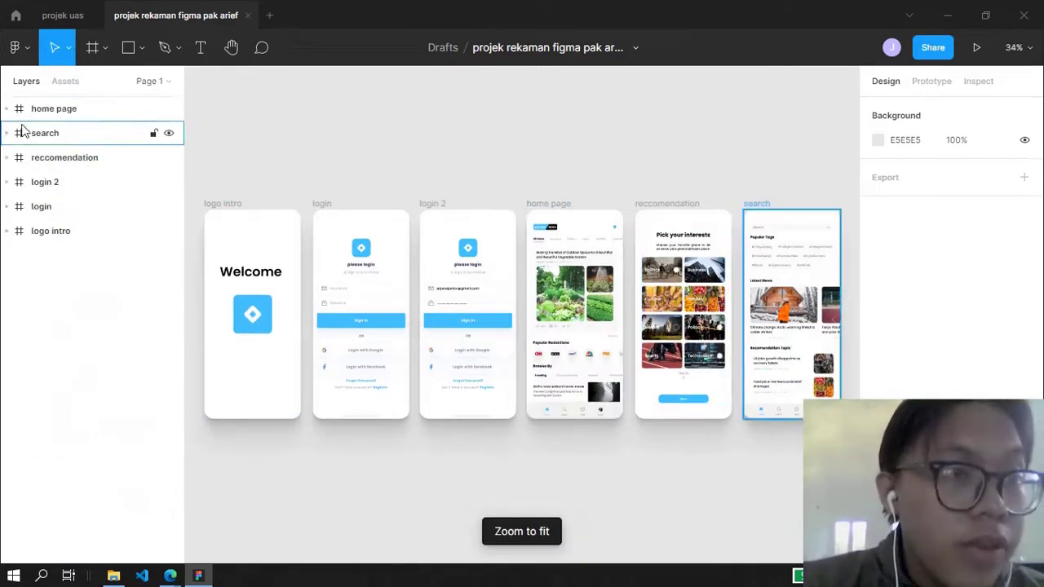
# Expand the home page frame's layers, inspect the Home label and Group 37 with its contents, and collapse the frame again.
pyautogui.click(72, 116)
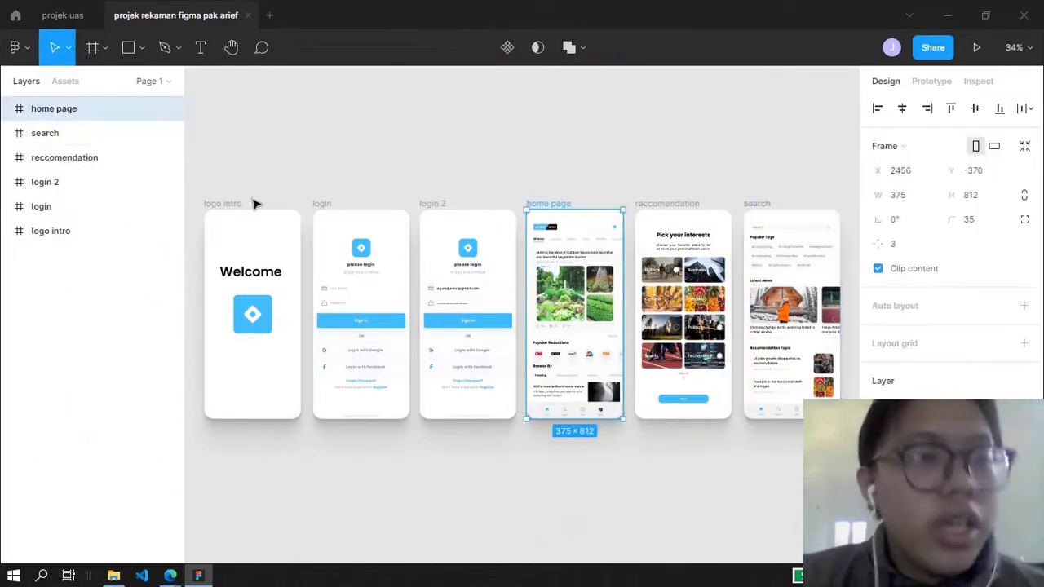
pyautogui.click(9, 109)
pyautogui.click(75, 180)
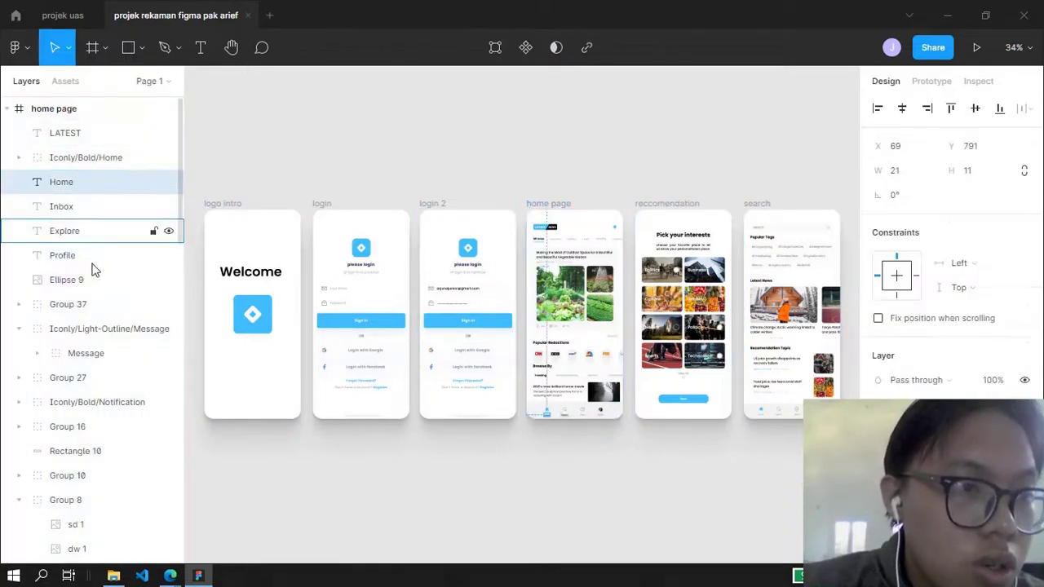
pyautogui.scroll(-1, 92, 269)
pyautogui.click(81, 280)
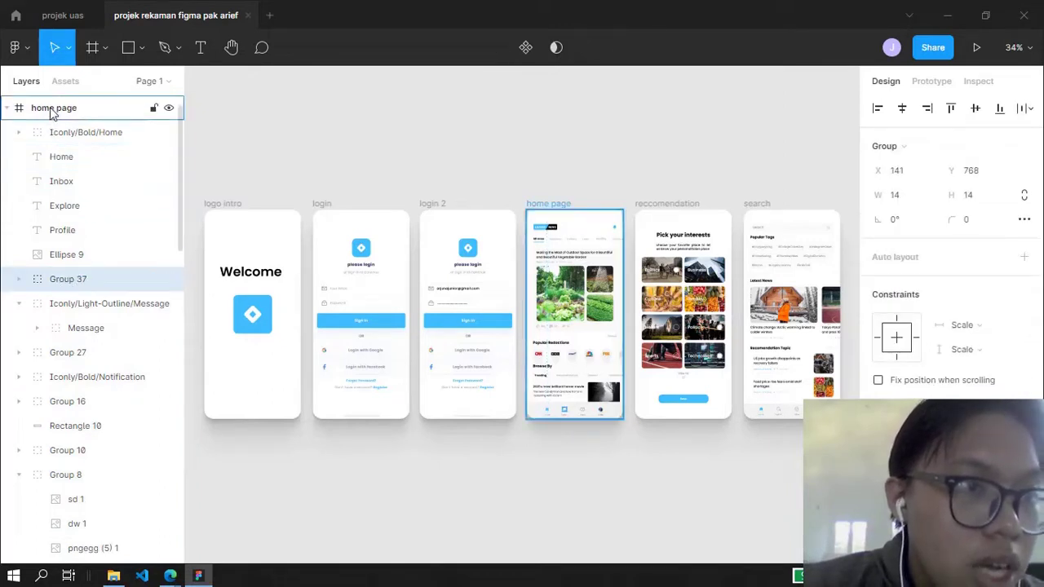
pyautogui.click(19, 280)
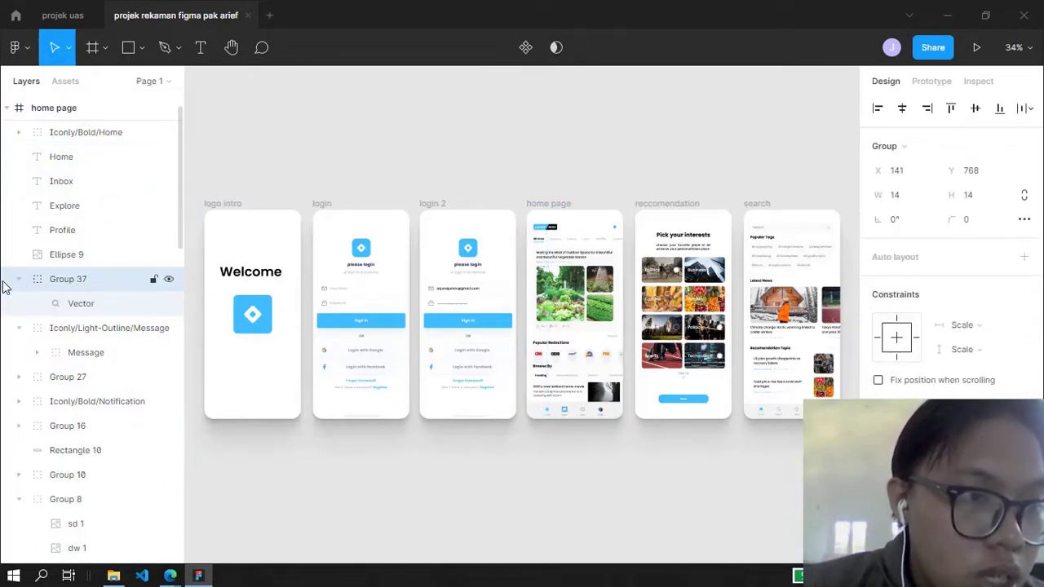
pyautogui.click(19, 280)
pyautogui.click(17, 108)
pyautogui.click(7, 109)
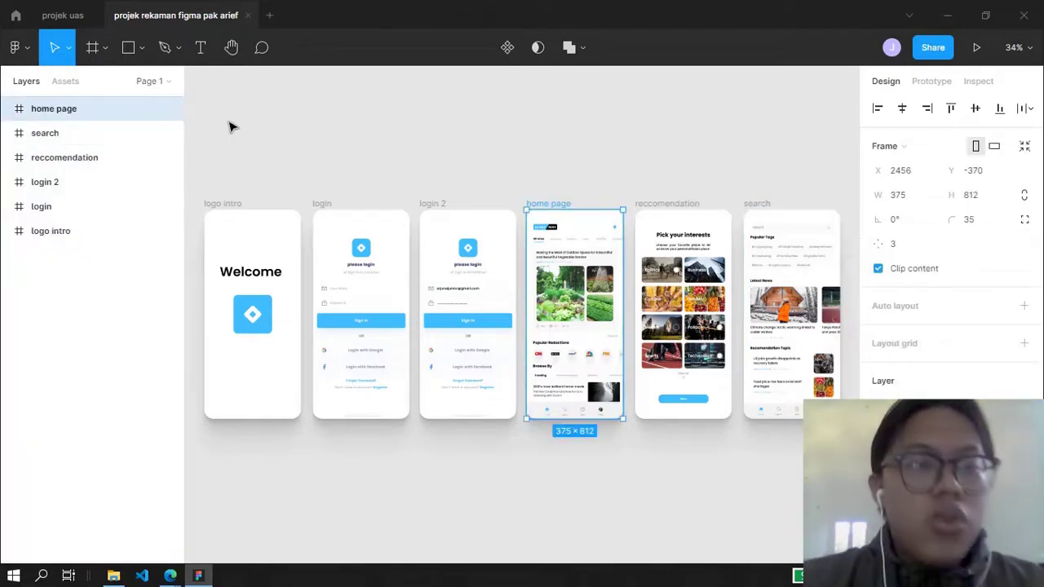
# Look over the intro and login screens, and reopen and close the home page frame to show its nested layers.
pyautogui.click(319, 179)
pyautogui.scroll(5, 433, 234)
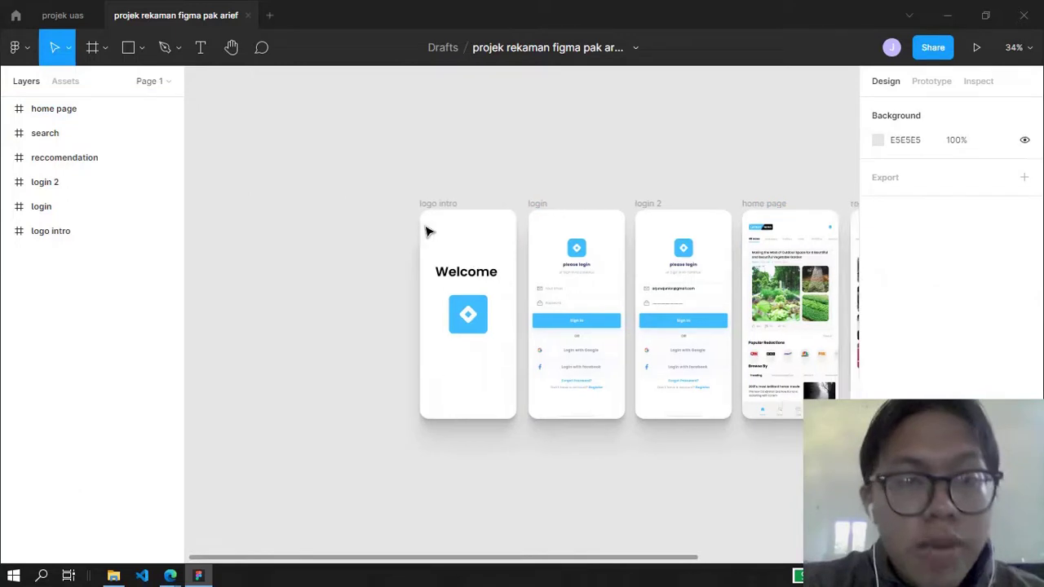
pyautogui.scroll(3, 413, 224)
pyautogui.scroll(-5, 203, 166)
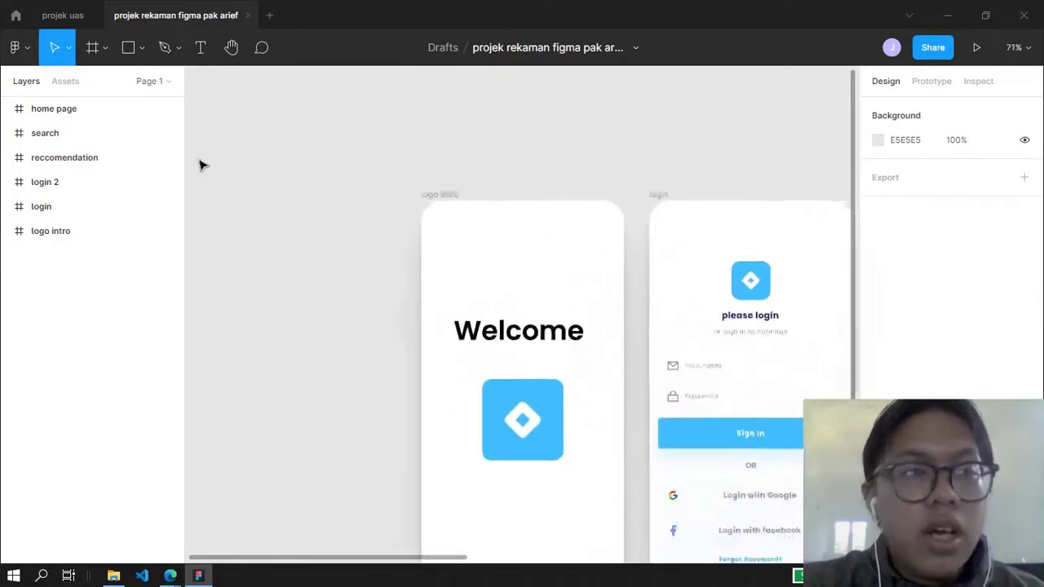
pyautogui.click(40, 113)
pyautogui.click(8, 110)
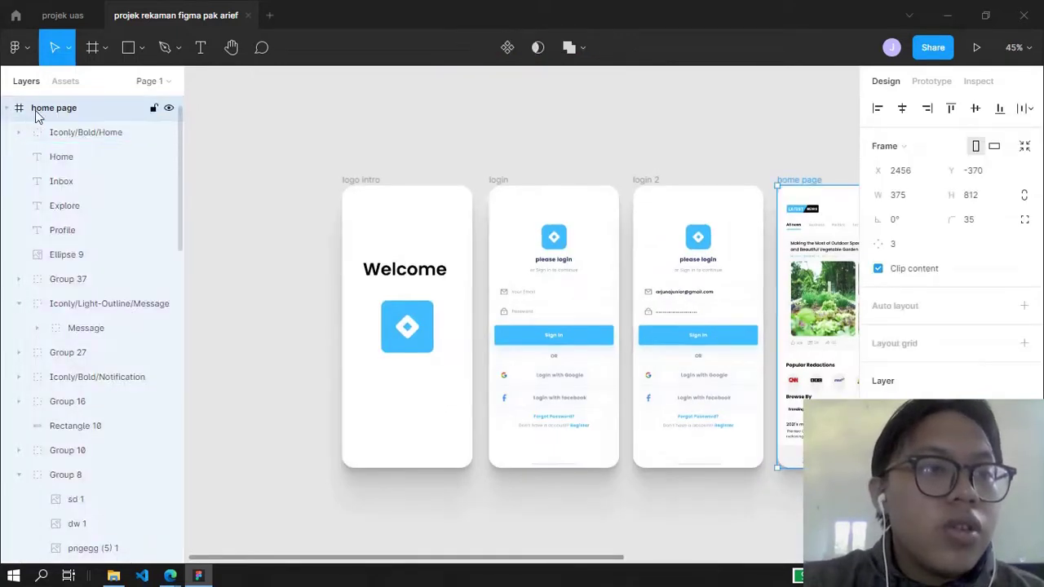
pyautogui.click(10, 111)
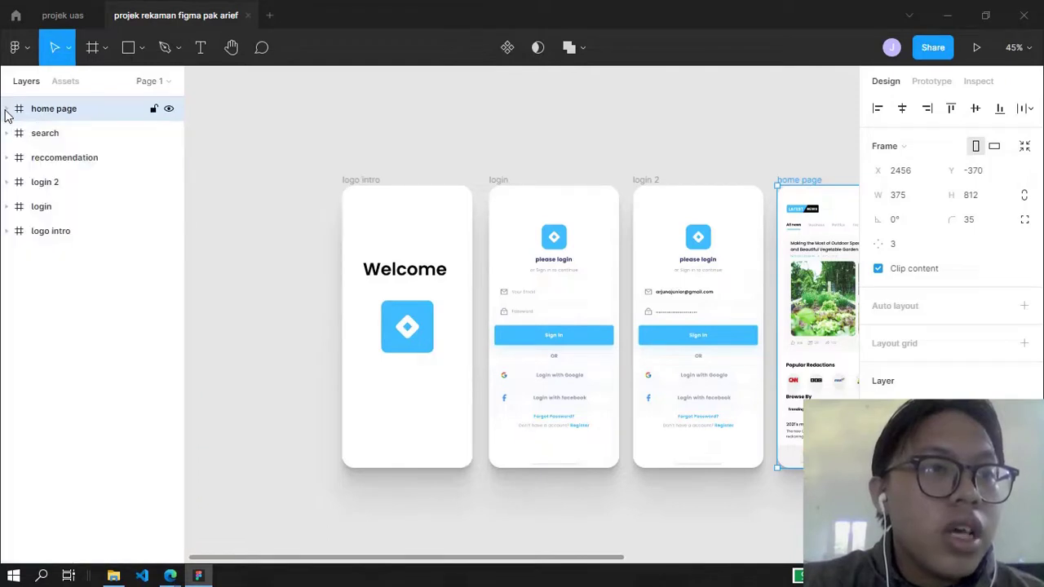
pyautogui.click(9, 111)
pyautogui.click(8, 109)
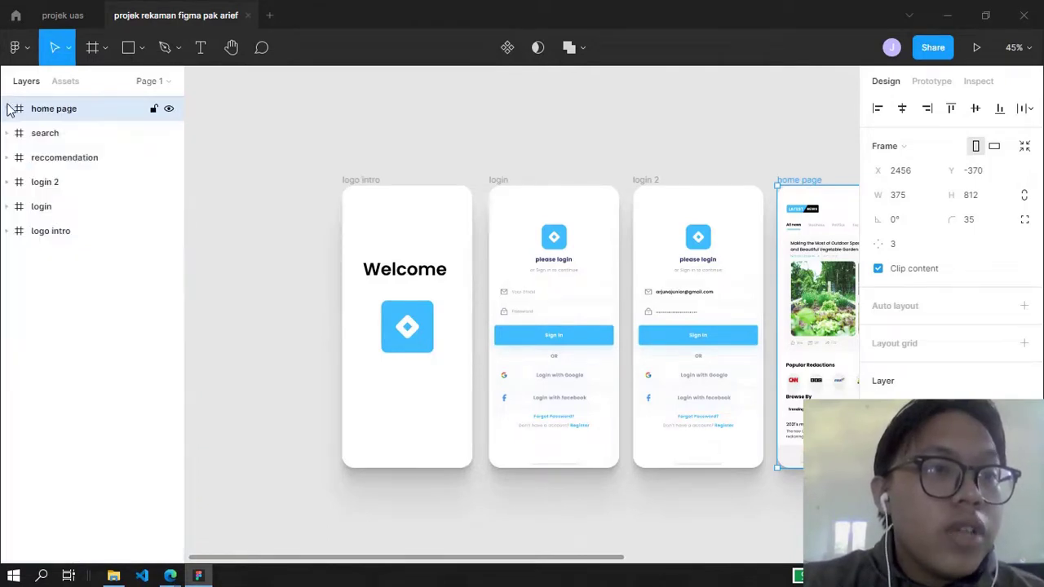
# Draw a grey rectangle about 628 × 614 on the empty canvas below the app screens.
pyautogui.click(419, 217)
pyautogui.scroll(-2, 420, 218)
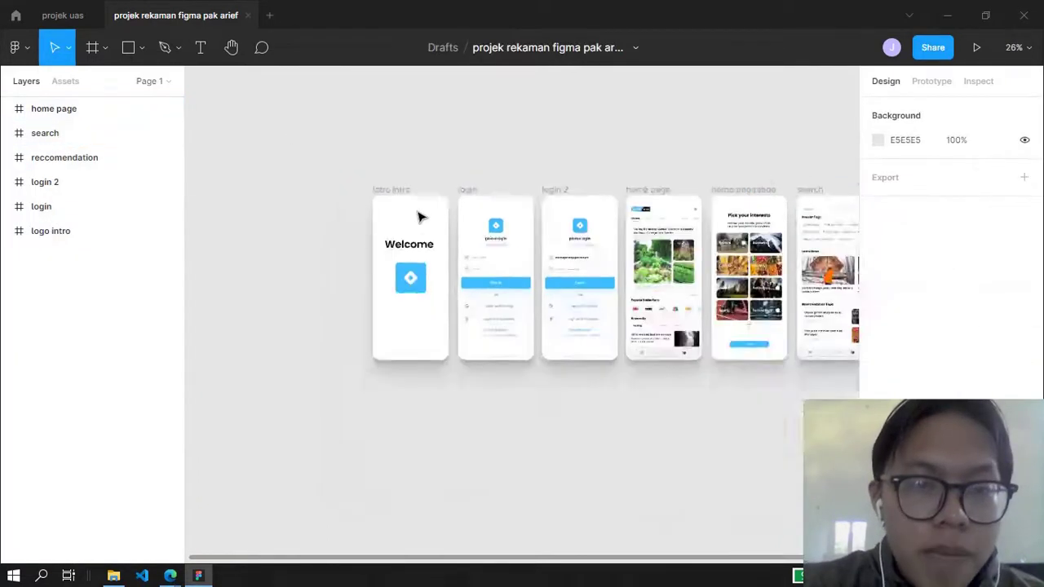
pyautogui.scroll(2, 419, 217)
pyautogui.hscroll(3, 329, 270)
pyautogui.hscroll(-3, 345, 275)
pyautogui.scroll(-5, 427, 302)
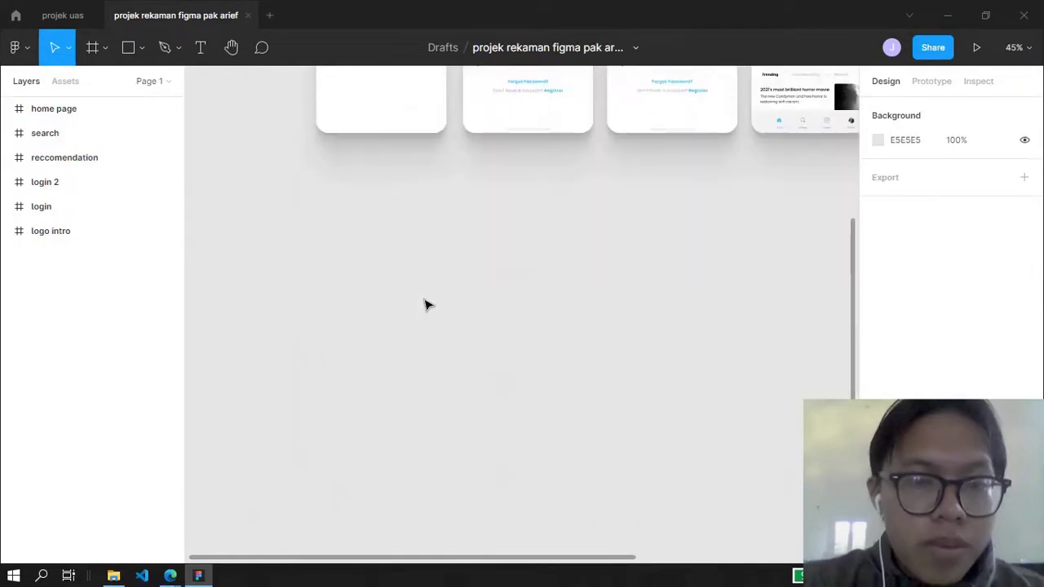
pyautogui.press('r')
pyautogui.moveTo(381, 221)
pyautogui.mouseDown()
pyautogui.moveTo(531, 403)
pyautogui.moveTo(600, 434)
pyautogui.mouseUp()
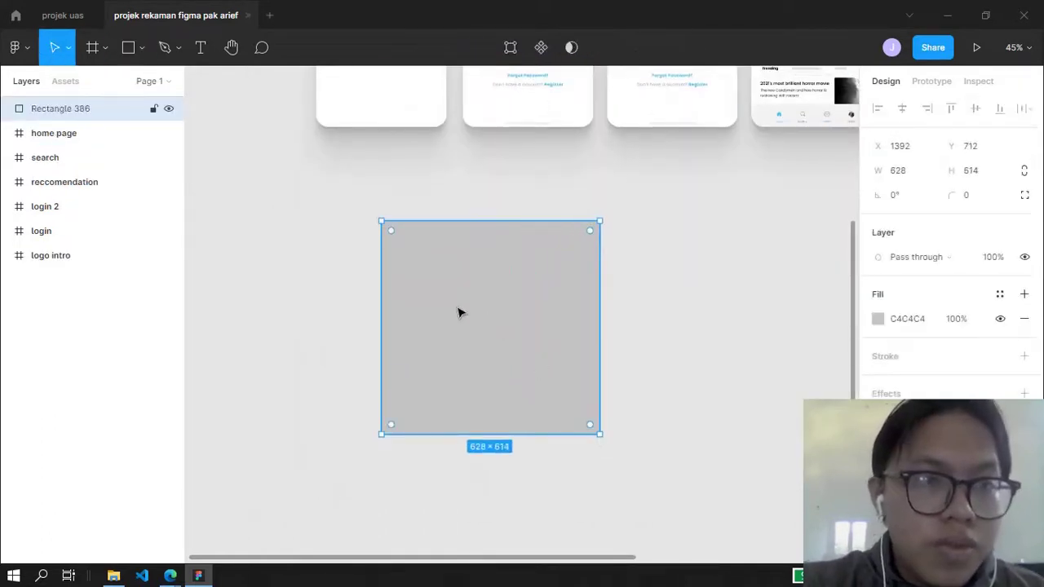
# Add the text "halo" on the grey rectangle.
pyautogui.press('t')
pyautogui.click(438, 276)
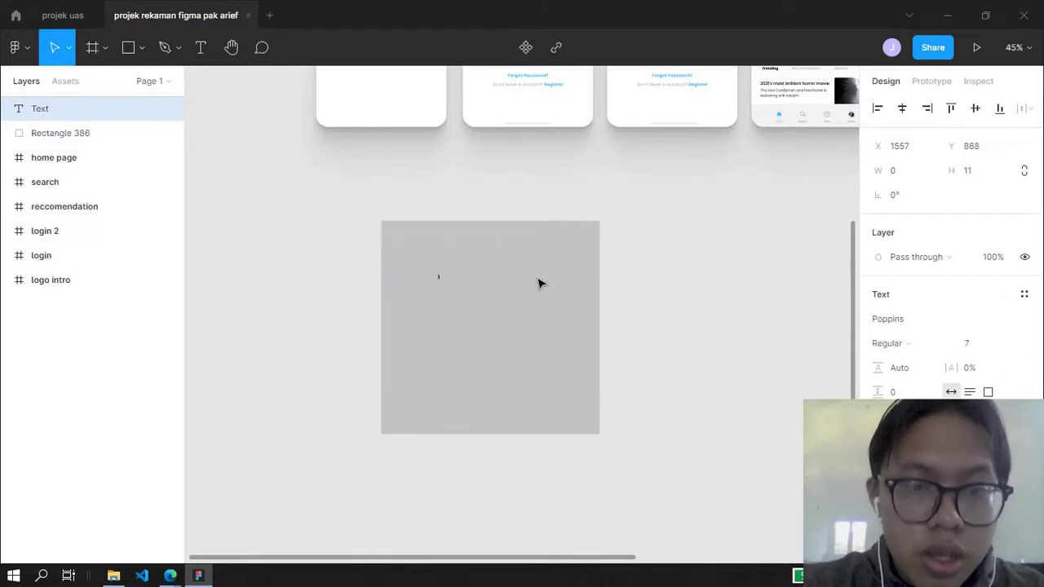
pyautogui.write('halo')
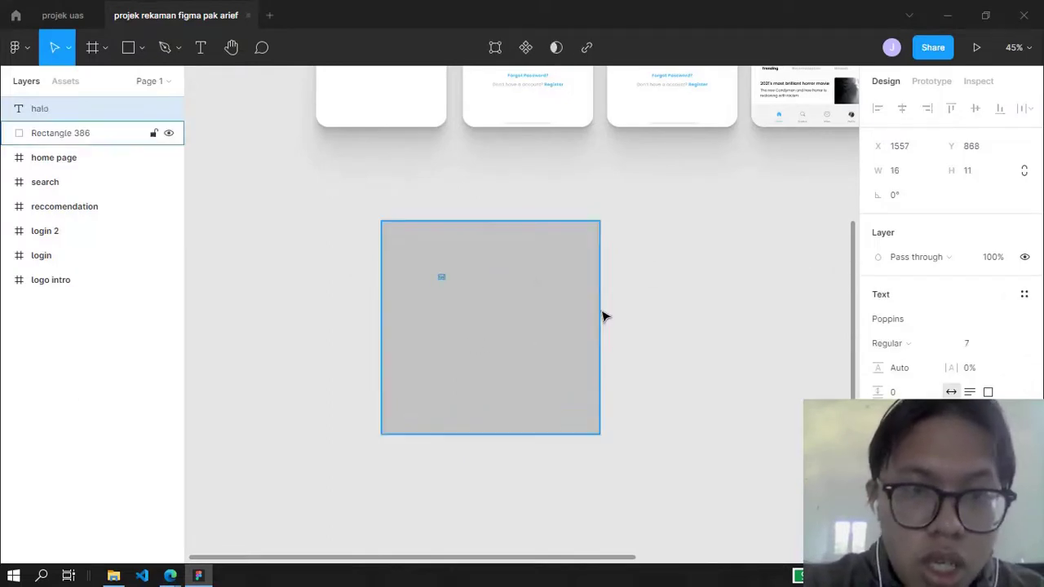
pyautogui.press('Escape')
pyautogui.press('Escape')
# Set the halo text's font size to 40 and move it to the middle of the rectangle.
pyautogui.click(441, 279)
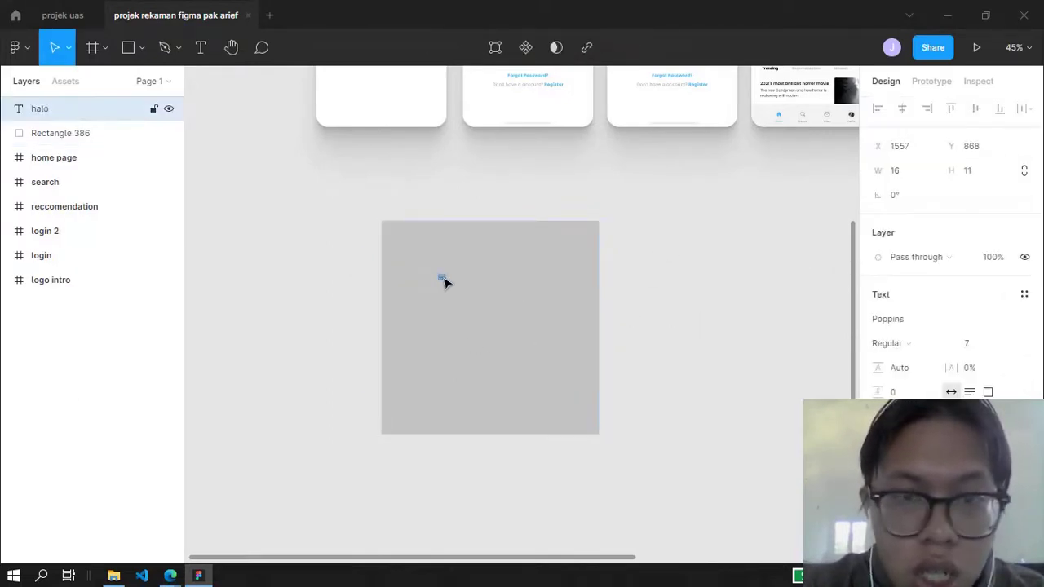
pyautogui.click(971, 345)
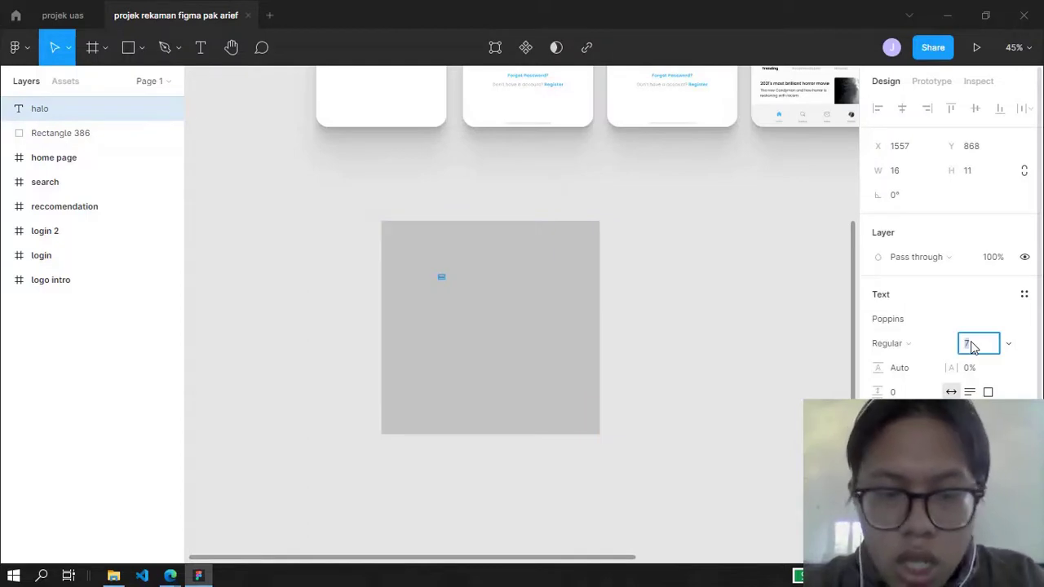
pyautogui.write('40')
pyautogui.press('Return')
pyautogui.moveTo(453, 287); pyautogui.dragTo(494, 329)
pyautogui.click(640, 449)
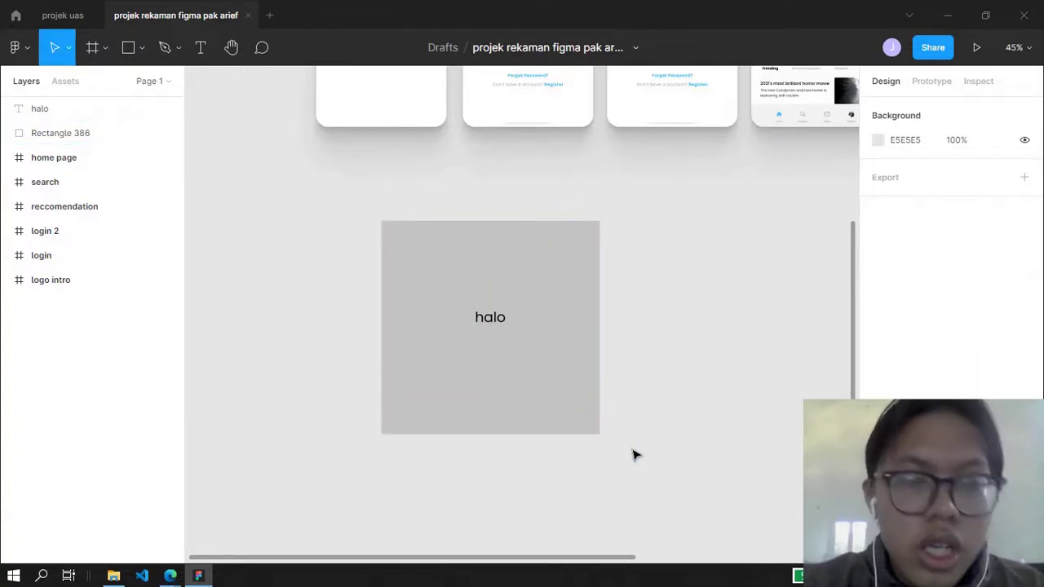
# Group the grey rectangle with the halo text and expand the group to show its layers.
pyautogui.moveTo(646, 457); pyautogui.dragTo(323, 193)
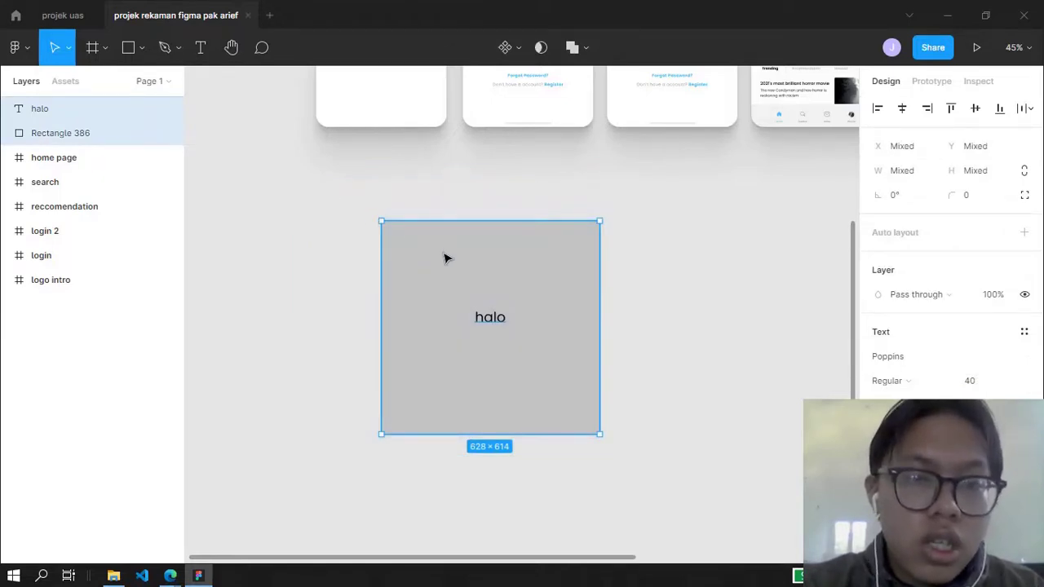
pyautogui.rightClick(445, 258)
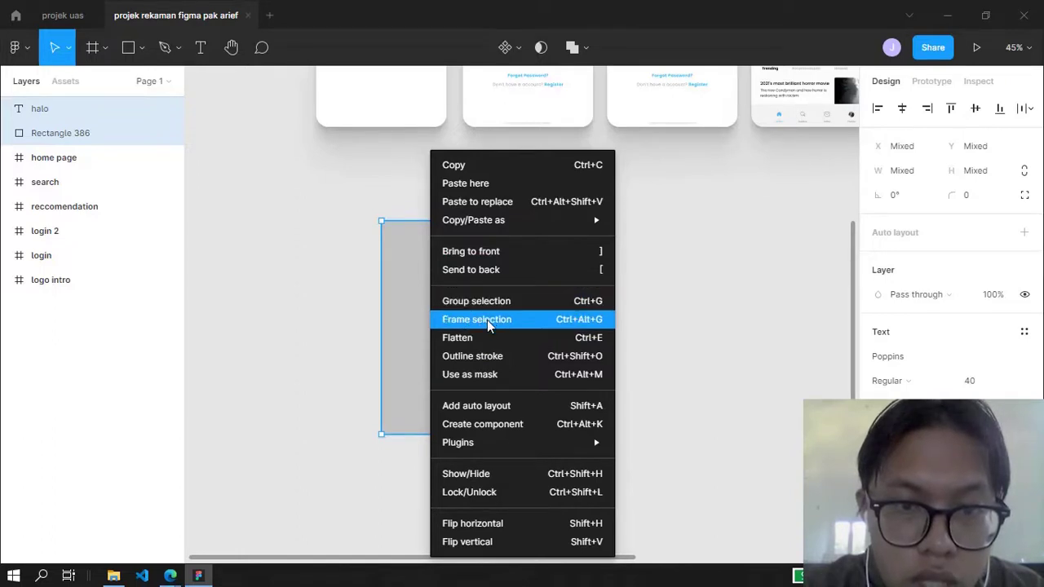
pyautogui.click(503, 304)
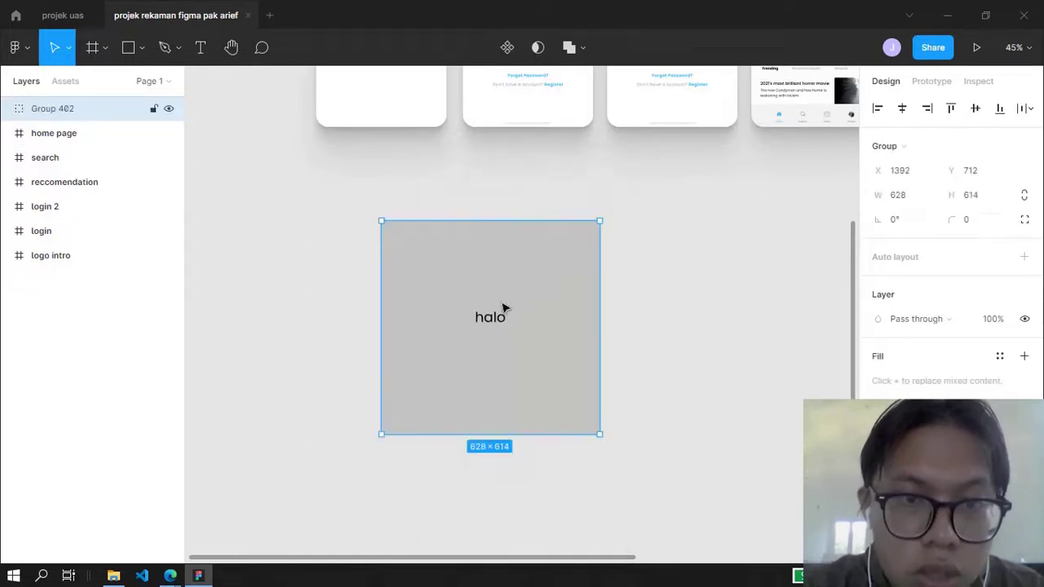
pyautogui.click(8, 110)
pyautogui.click(7, 111)
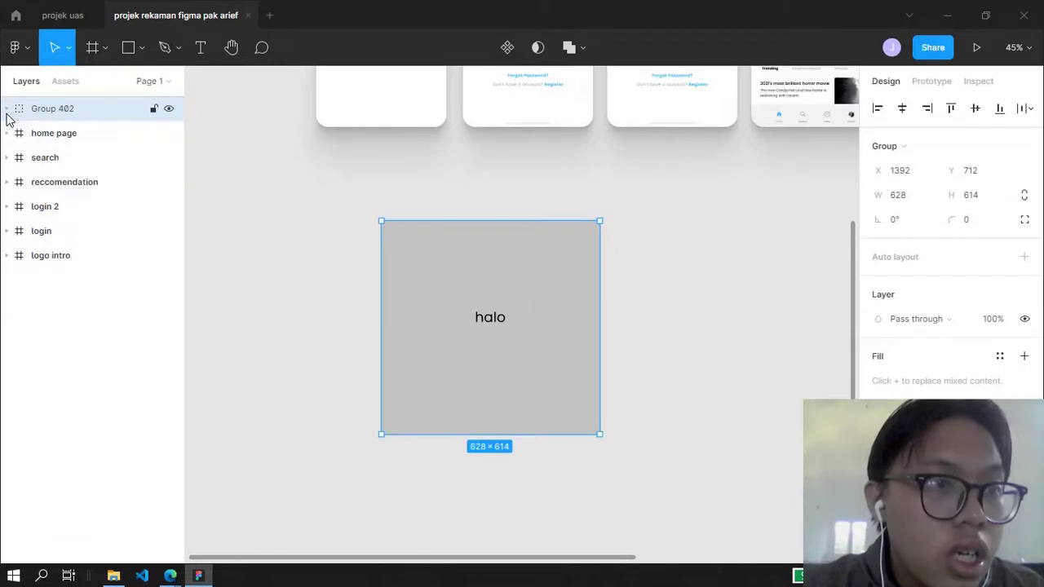
pyautogui.click(8, 110)
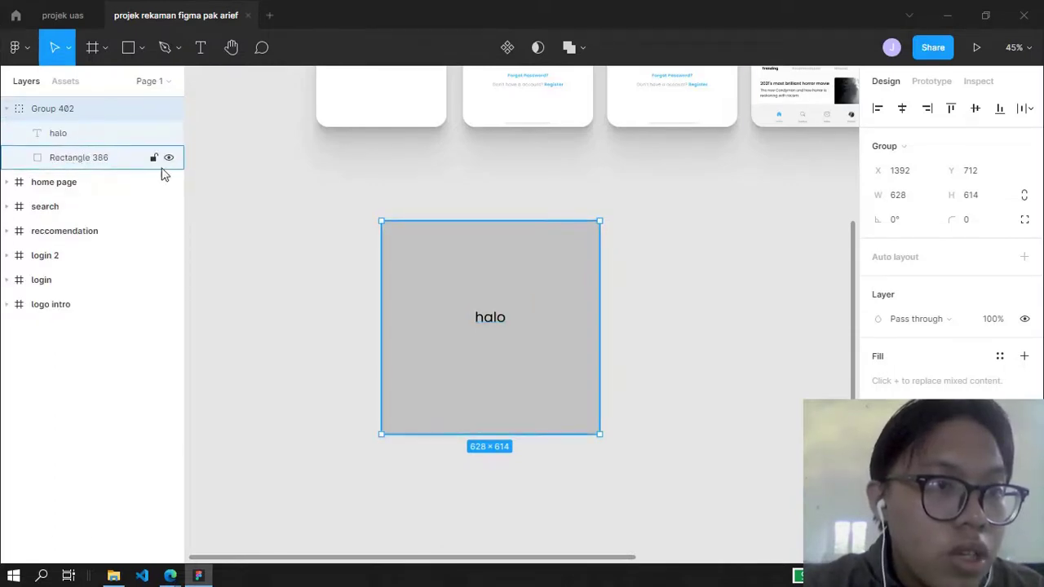
# Ungroup the rectangle and halo text and wrap both in a frame instead.
pyautogui.hotkey('ctrl', 'shift', 'g')
pyautogui.click(614, 268)
pyautogui.moveTo(690, 465); pyautogui.dragTo(354, 198)
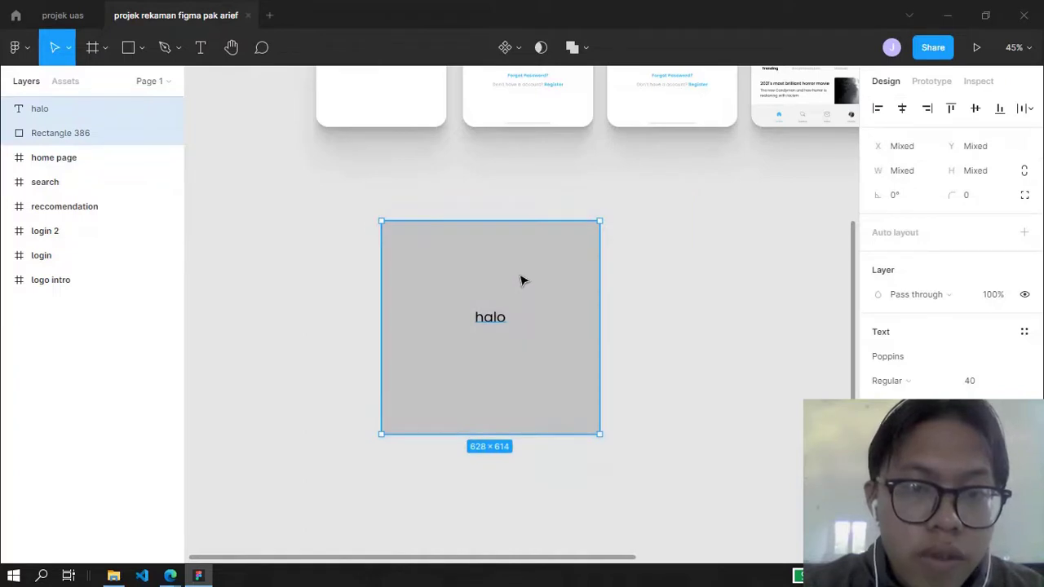
pyautogui.rightClick(508, 280)
pyautogui.click(553, 320)
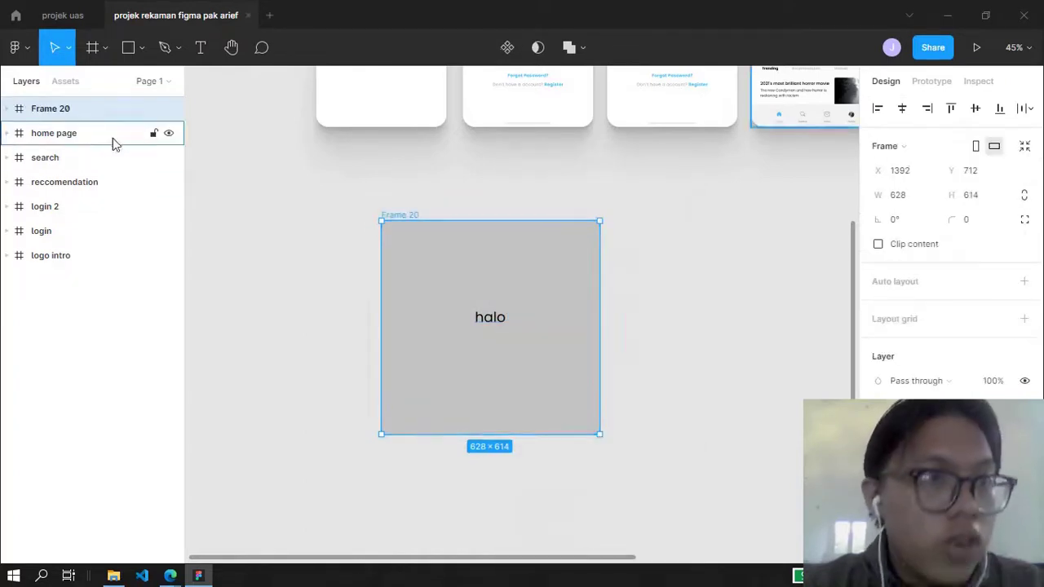
# Compare the new halo frame with the search, reccomendation, login 2, login and logo intro frames in the layer list.
pyautogui.click(62, 158)
pyautogui.click(62, 183)
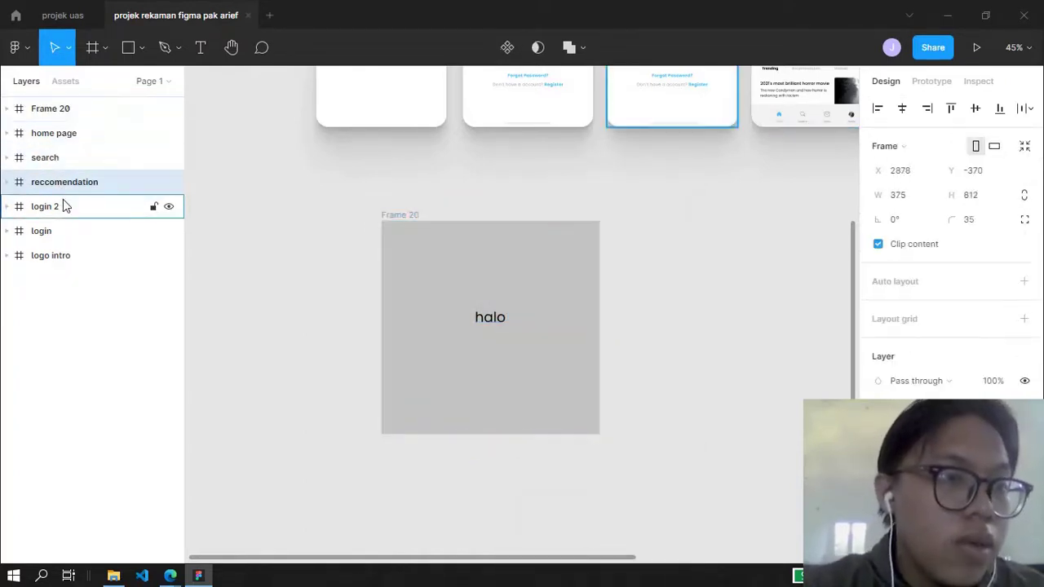
pyautogui.click(66, 206)
pyautogui.click(66, 231)
pyautogui.click(61, 256)
pyautogui.click(65, 109)
# Delete the demonstration frame containing the rectangle and halo text.
pyautogui.moveTo(677, 473); pyautogui.dragTo(308, 197)
pyautogui.press('Delete')
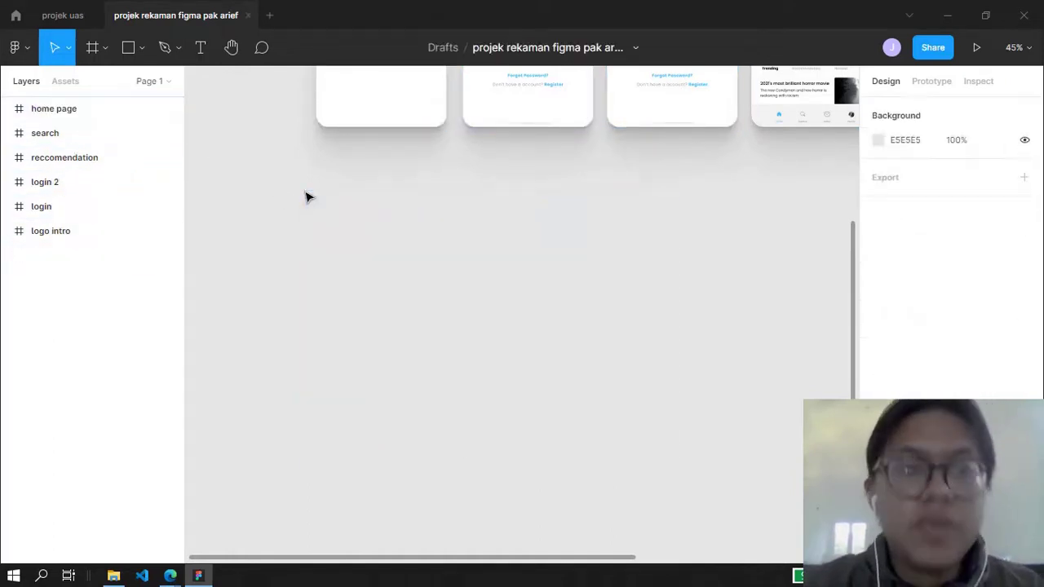
# Return to the start of the row of app screens and select the logo intro frame.
pyautogui.scroll(-2, 413, 240)
pyautogui.scroll(5, 412, 240)
pyautogui.scroll(-3, 412, 240)
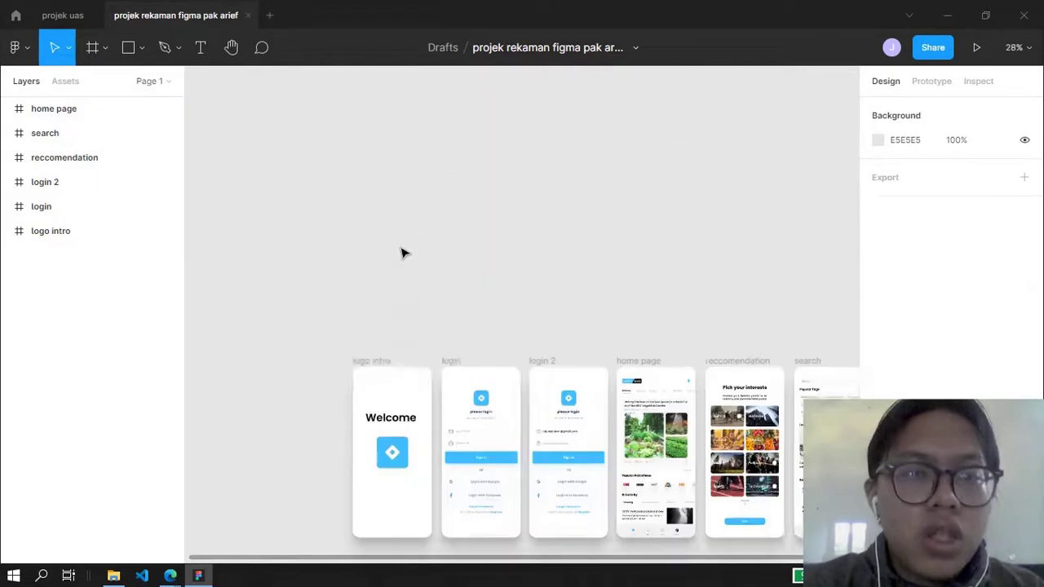
pyautogui.scroll(6, 403, 252)
pyautogui.click(324, 161)
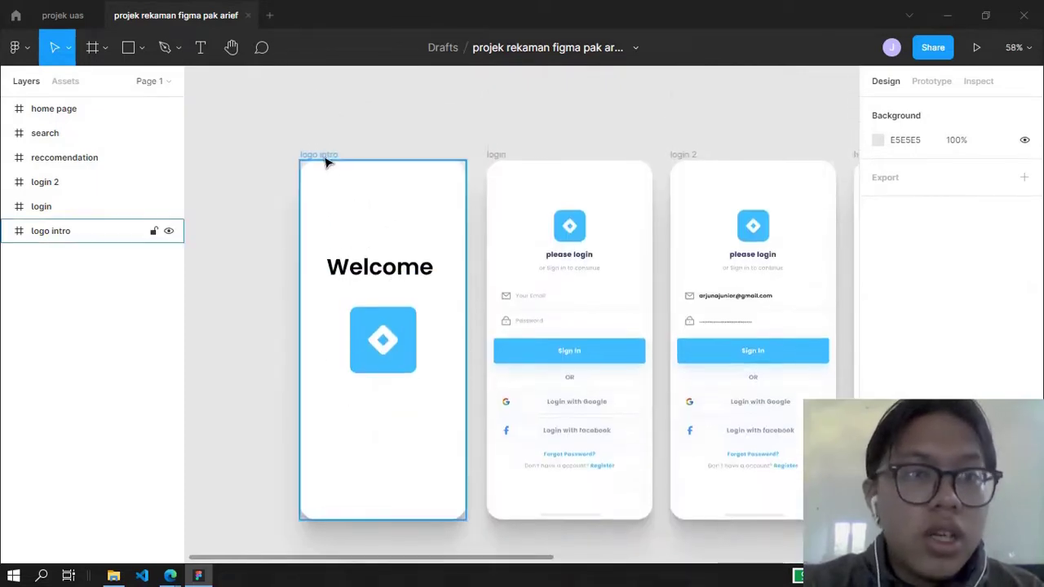
pyautogui.click(312, 161)
pyautogui.click(392, 145)
pyautogui.click(329, 155)
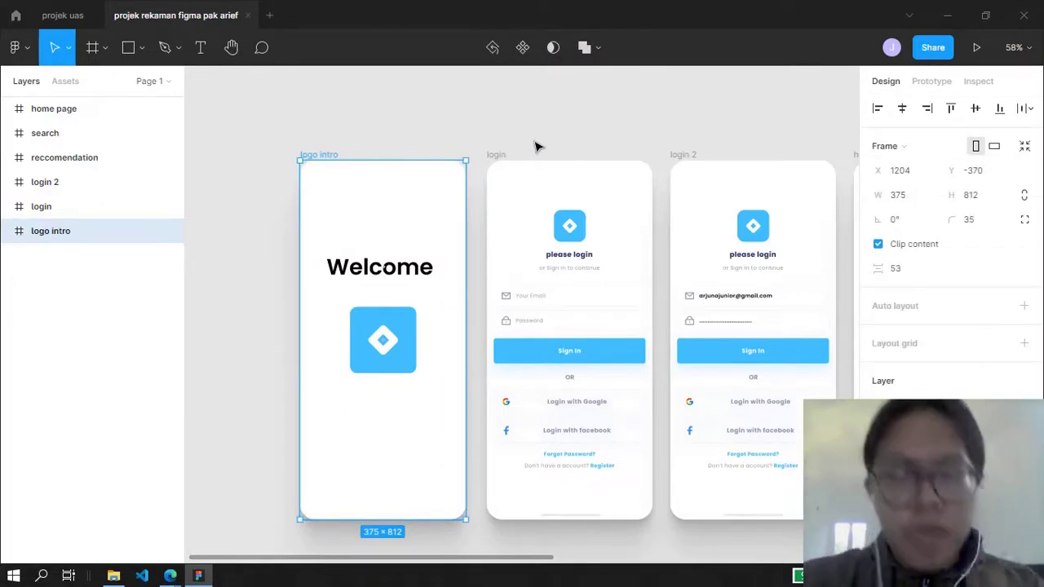
# Show the prototype settings of the logo intro frame and examine its Flow 1 starting point.
pyautogui.click(933, 81)
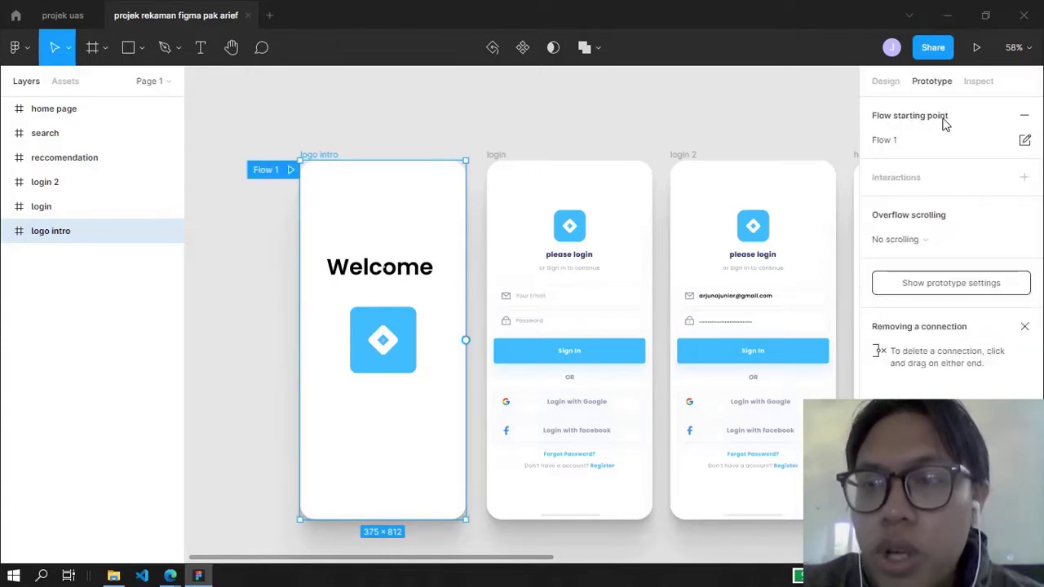
pyautogui.scroll(5, 279, 179)
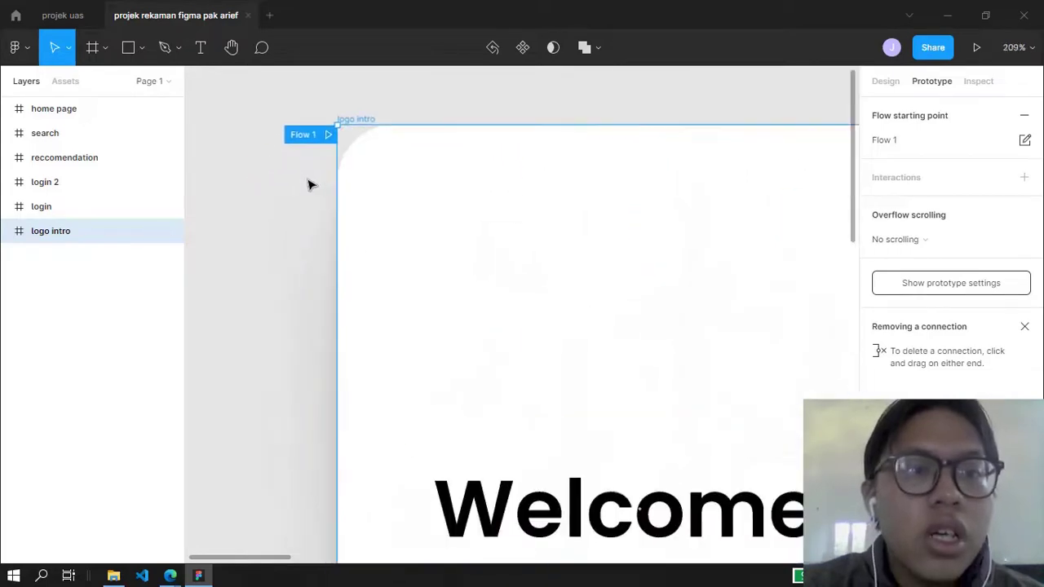
pyautogui.scroll(-6, 341, 142)
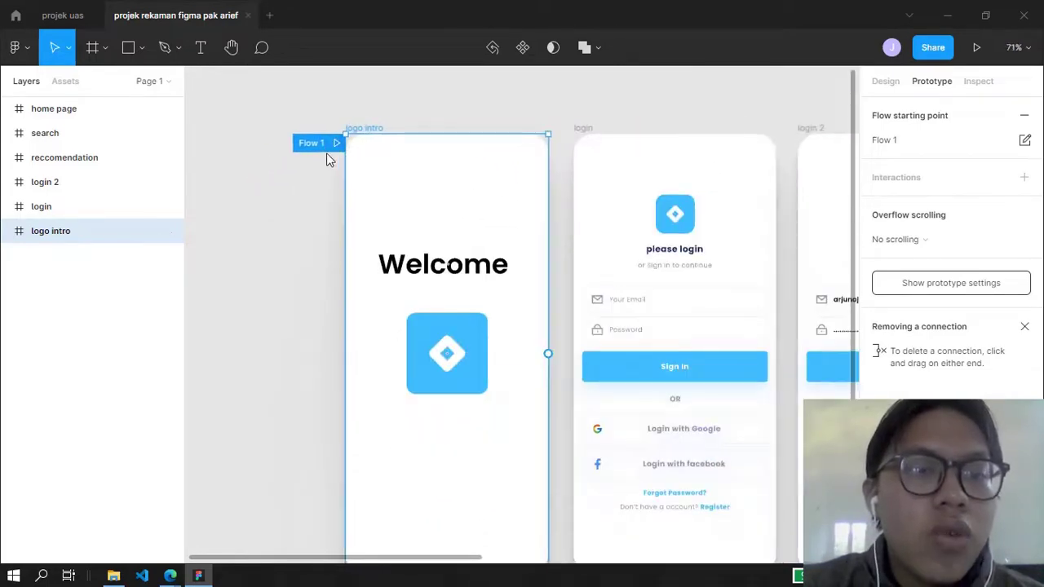
pyautogui.scroll(1, 343, 164)
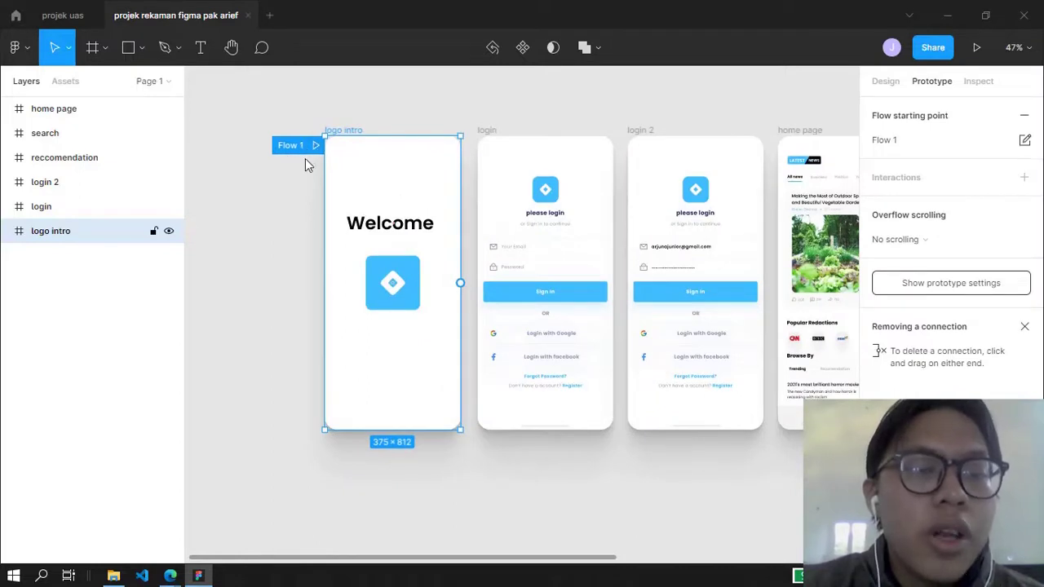
# Add a flow starting point to the login frame, remove it again, and reselect the logo intro frame.
pyautogui.click(485, 136)
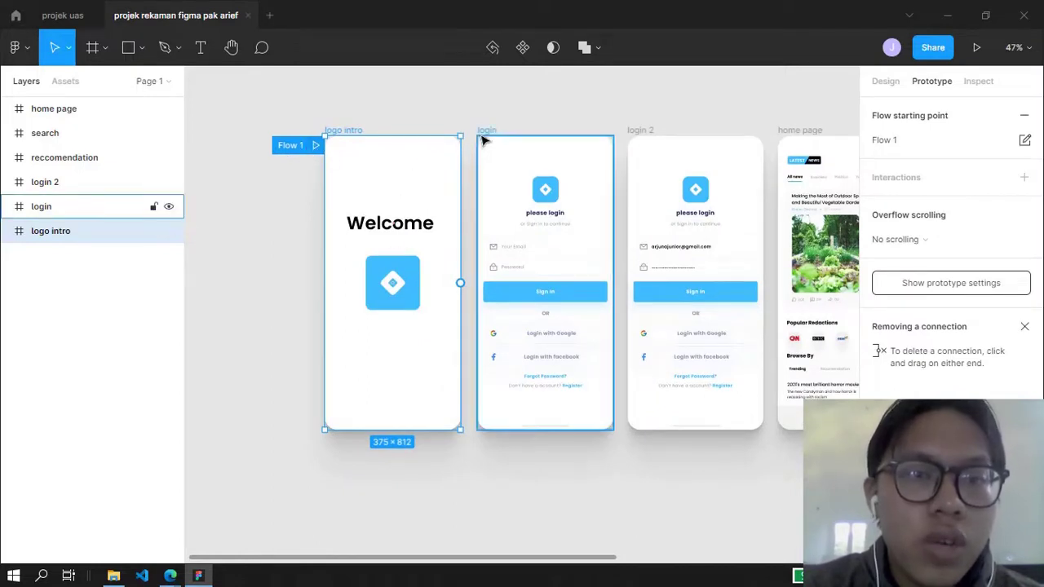
pyautogui.click(933, 119)
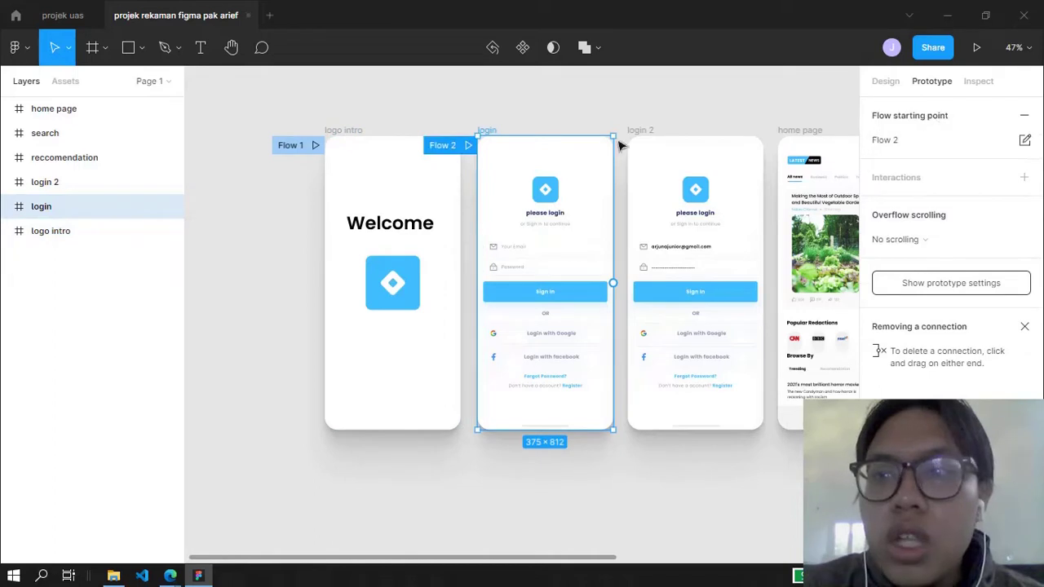
pyautogui.click(1026, 118)
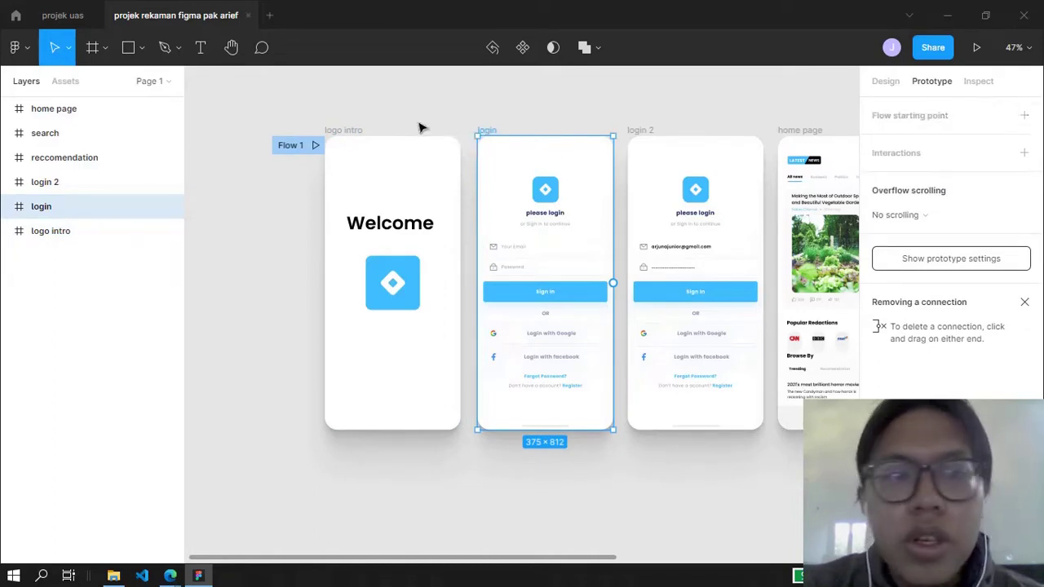
pyautogui.click(350, 129)
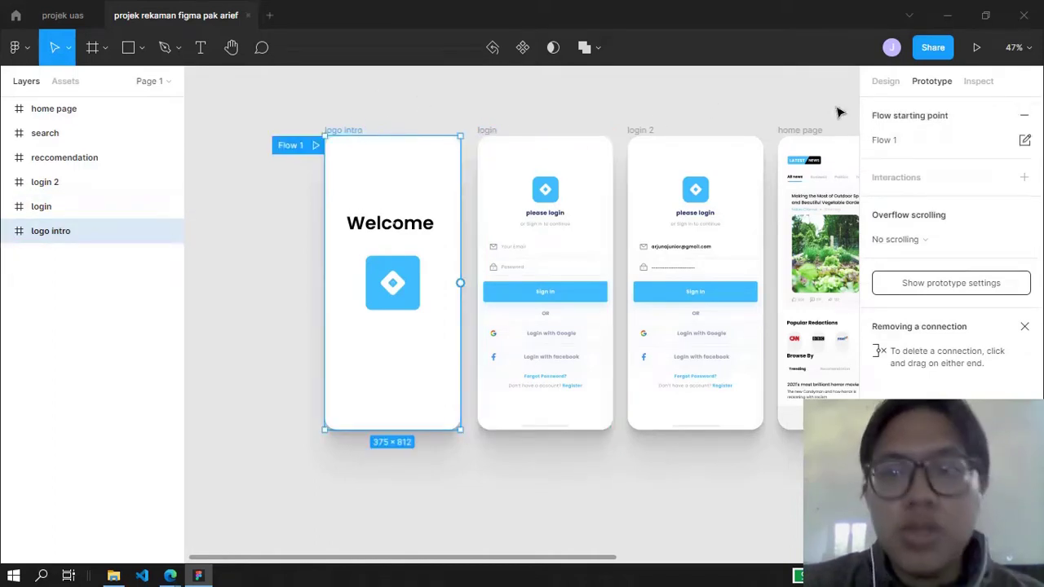
# Try out a prototype connection from the logo intro frame across the other app screens without attaching it.
pyautogui.scroll(2, 470, 290)
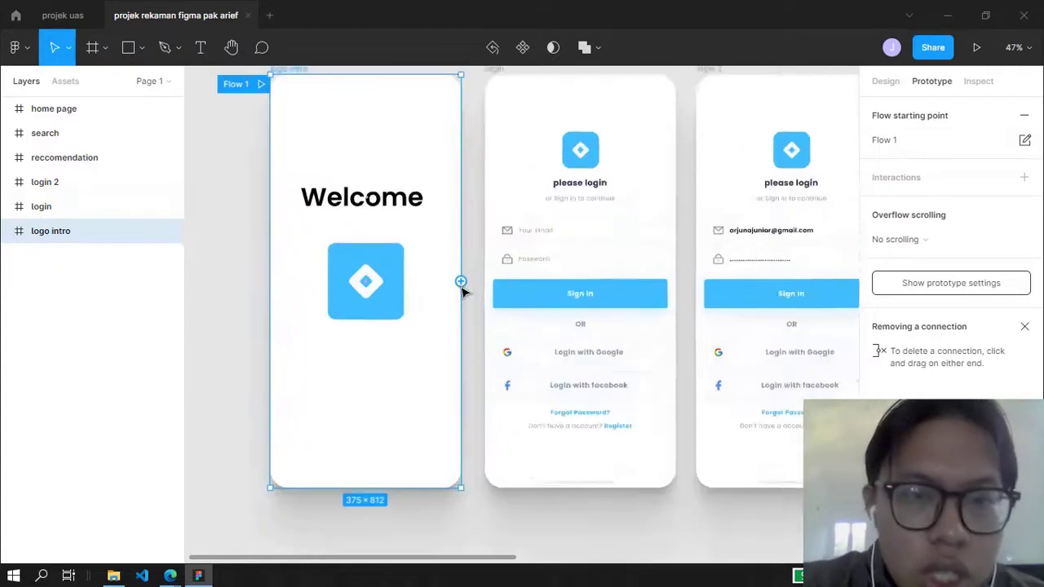
pyautogui.scroll(2, 468, 287)
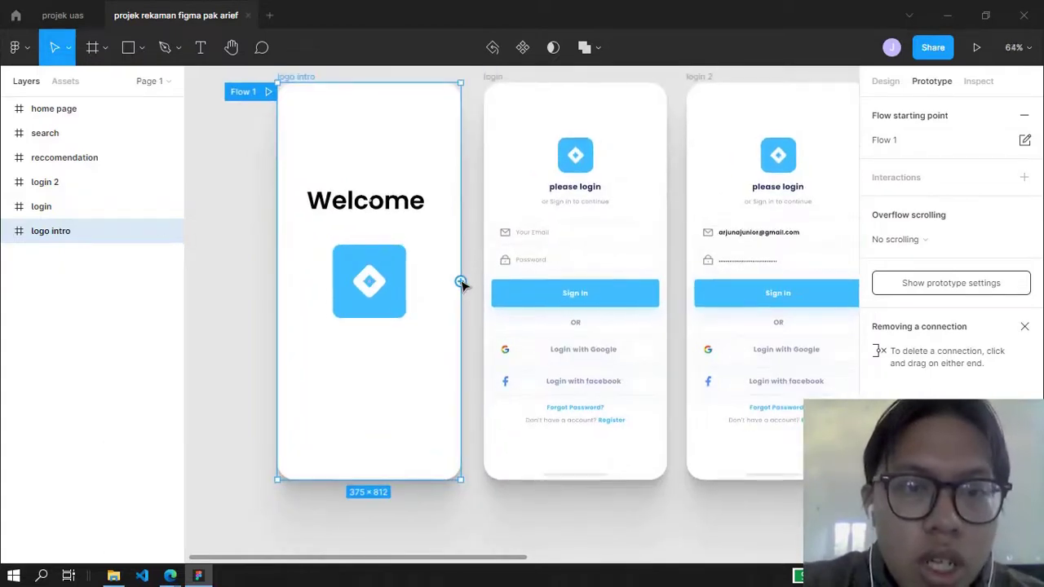
pyautogui.moveTo(483, 287); pyautogui.dragTo(474, 268)
pyautogui.scroll(-5, 492, 234)
pyautogui.scroll(2, 490, 240)
pyautogui.scroll(-1, 490, 242)
pyautogui.scroll(1, 489, 242)
pyautogui.moveTo(490, 149); pyautogui.dragTo(914, 261)
pyautogui.scroll(2, 435, 271)
pyautogui.scroll(-2, 263, 281)
pyautogui.scroll(2, 294, 269)
pyautogui.hscroll(-3, 295, 206)
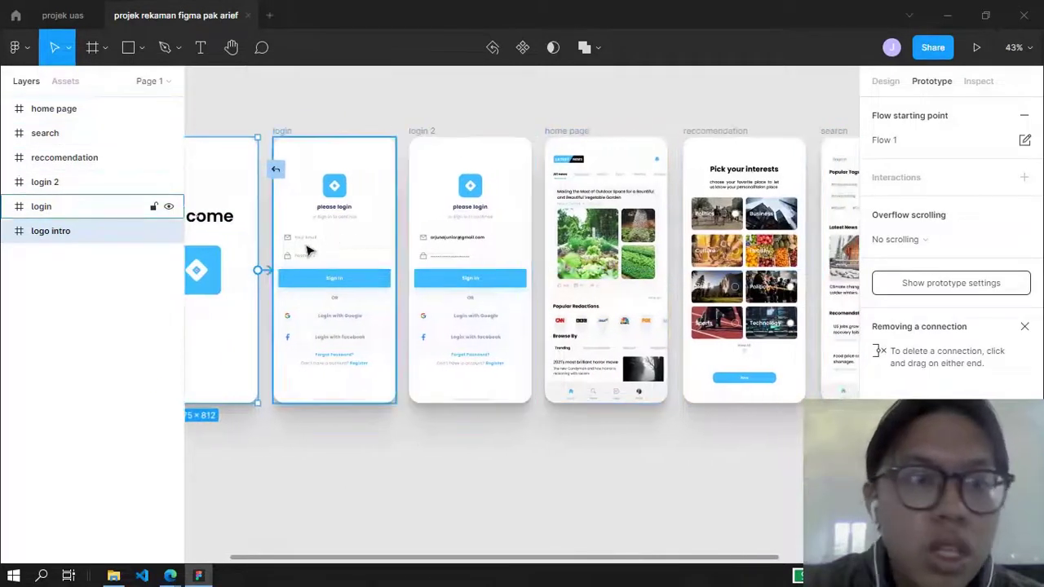
pyautogui.click(307, 109)
pyautogui.hscroll(-2, 345, 196)
pyautogui.hscroll(-1, 252, 145)
pyautogui.click(296, 154)
pyautogui.hscroll(-2, 358, 195)
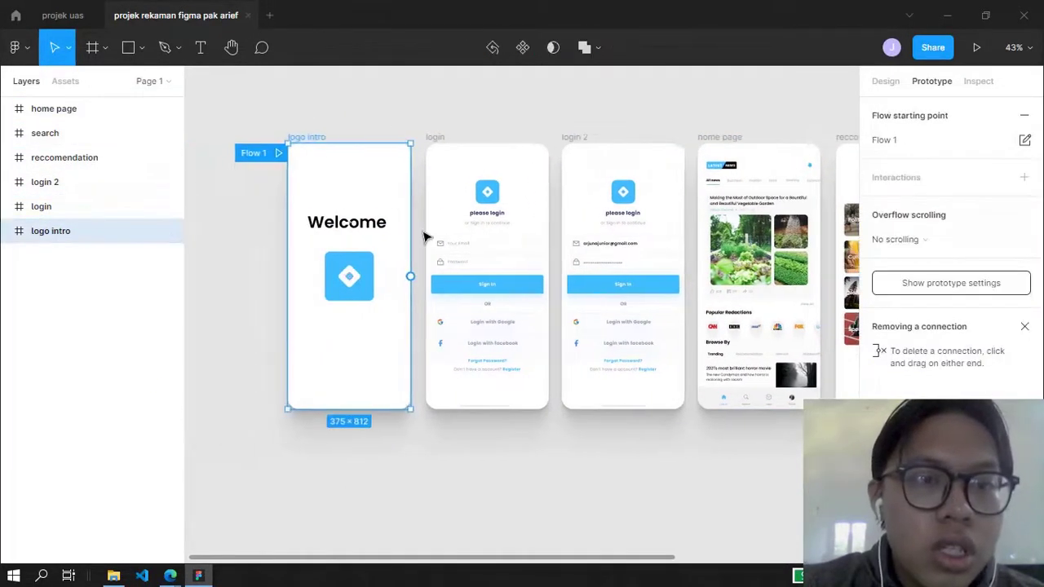
# Connect the logo intro frame to the login frame with an On tap, Navigate to interaction.
pyautogui.scroll(1, 424, 236)
pyautogui.moveTo(467, 281); pyautogui.dragTo(478, 229)
pyautogui.moveTo(480, 214); pyautogui.dragTo(537, 259)
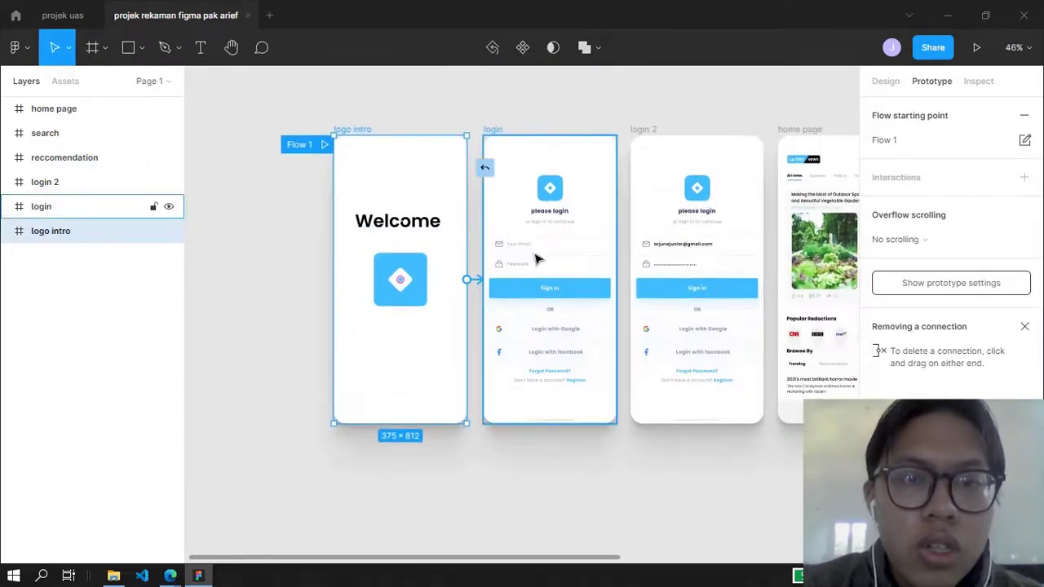
pyautogui.moveTo(546, 296); pyautogui.dragTo(547, 285)
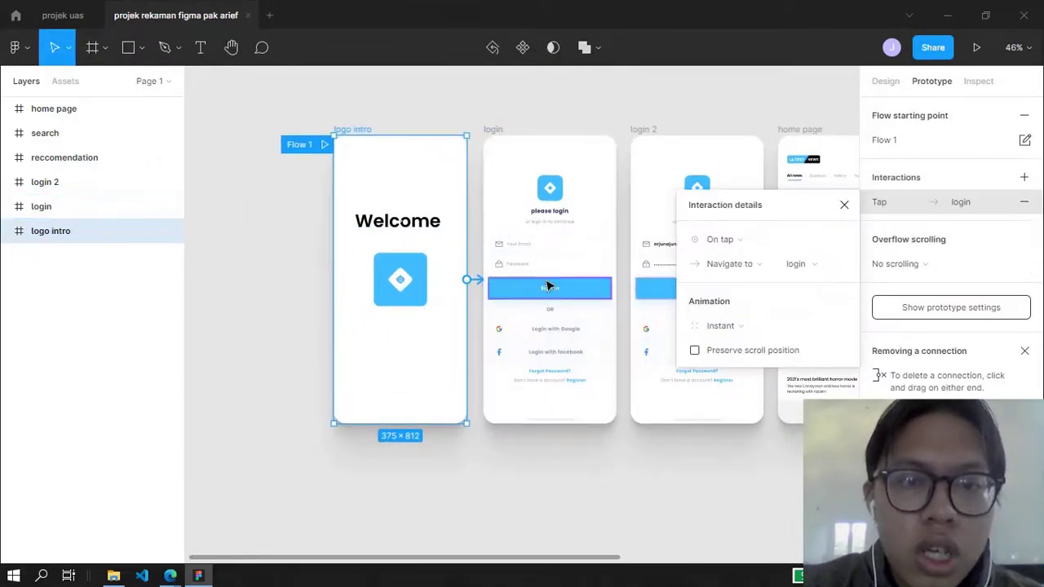
# Set the interaction's trigger to On drag and enable Smart animate matching layers.
pyautogui.click(737, 241)
pyautogui.click(742, 257)
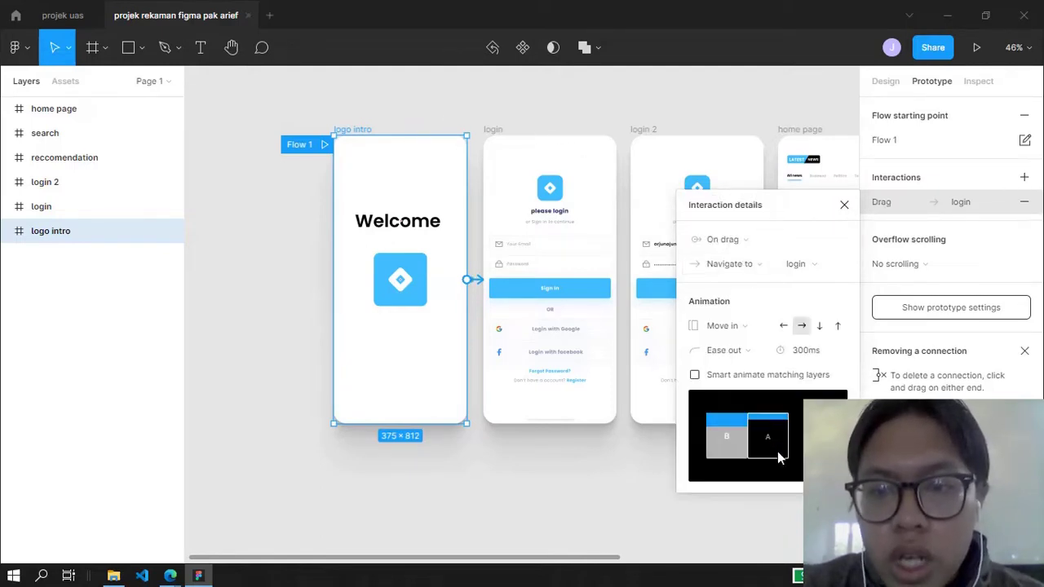
pyautogui.click(744, 378)
# Try the While hovering and Mouse enter triggers, set the trigger to On tap, and review the remaining trigger options.
pyautogui.click(738, 240)
pyautogui.click(741, 259)
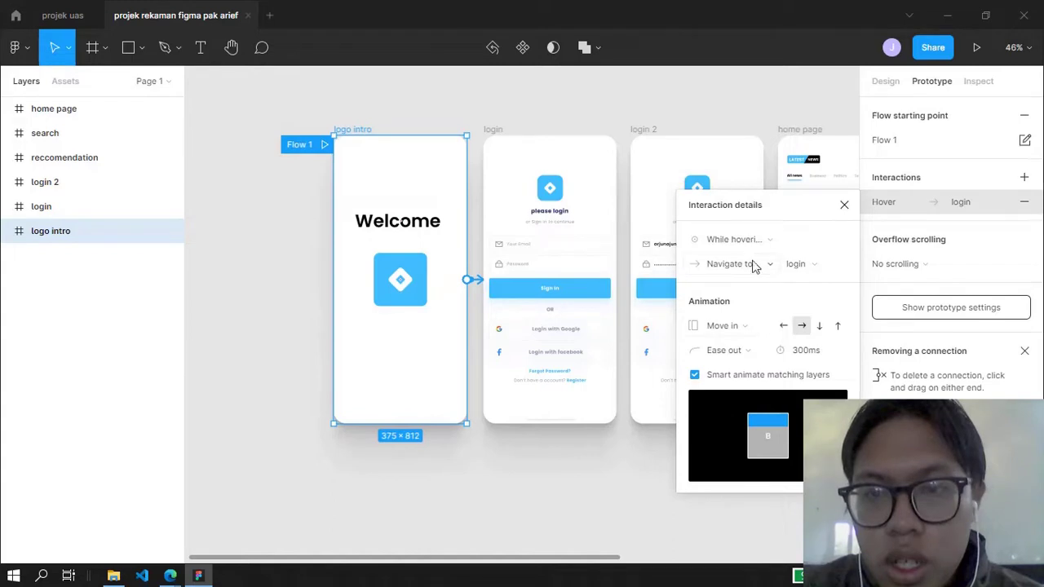
pyautogui.click(739, 239)
pyautogui.click(746, 308)
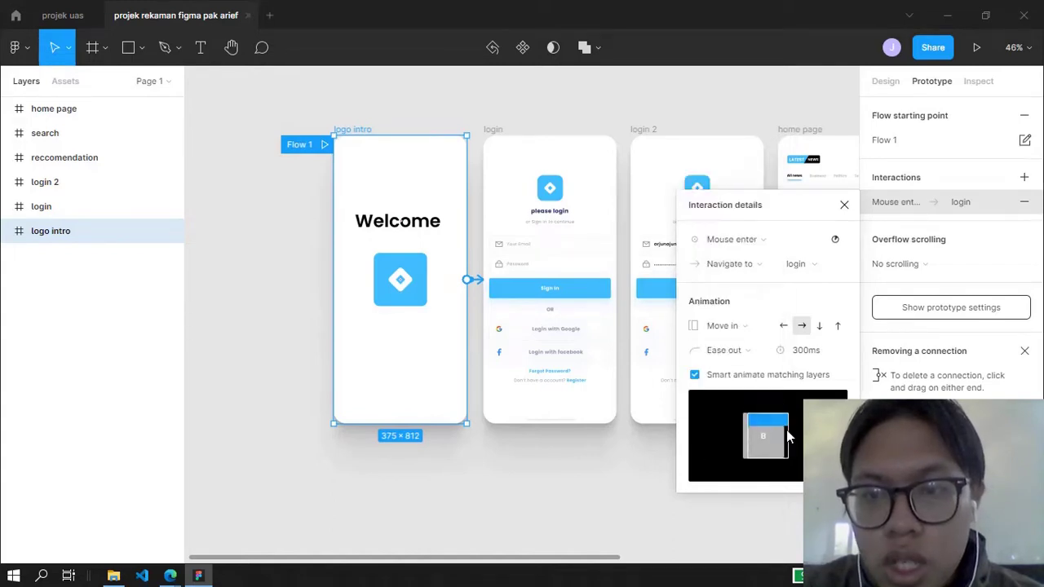
pyautogui.click(734, 239)
pyautogui.click(730, 138)
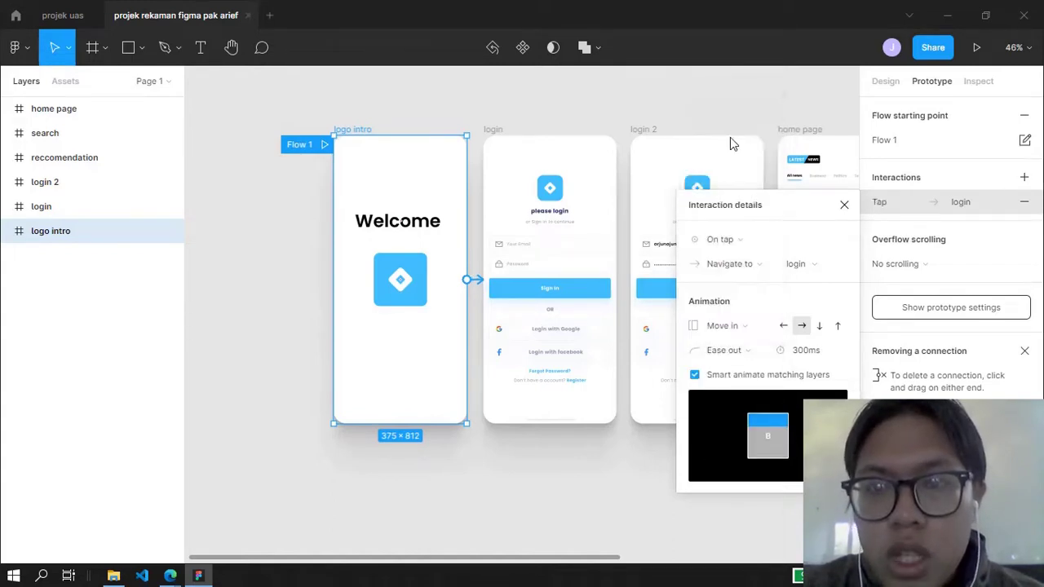
pyautogui.click(736, 239)
pyautogui.click(733, 239)
pyautogui.click(731, 239)
pyautogui.click(731, 239)
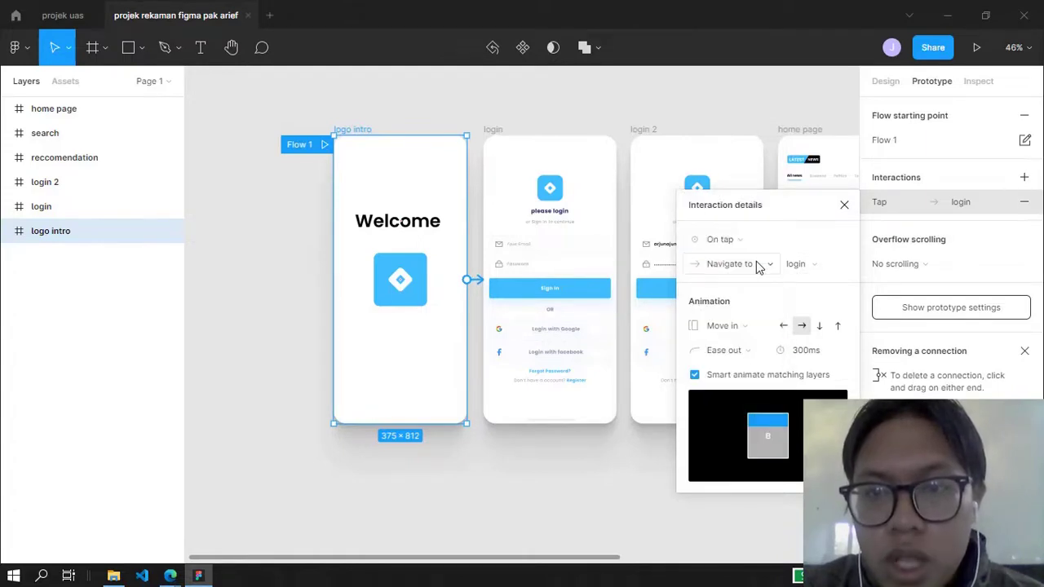
# Review the alternatives to the Navigate to action and the available destination frames, keeping login as the destination.
pyautogui.click(759, 265)
pyautogui.click(752, 265)
pyautogui.click(751, 266)
pyautogui.click(750, 270)
pyautogui.click(751, 267)
pyautogui.click(757, 267)
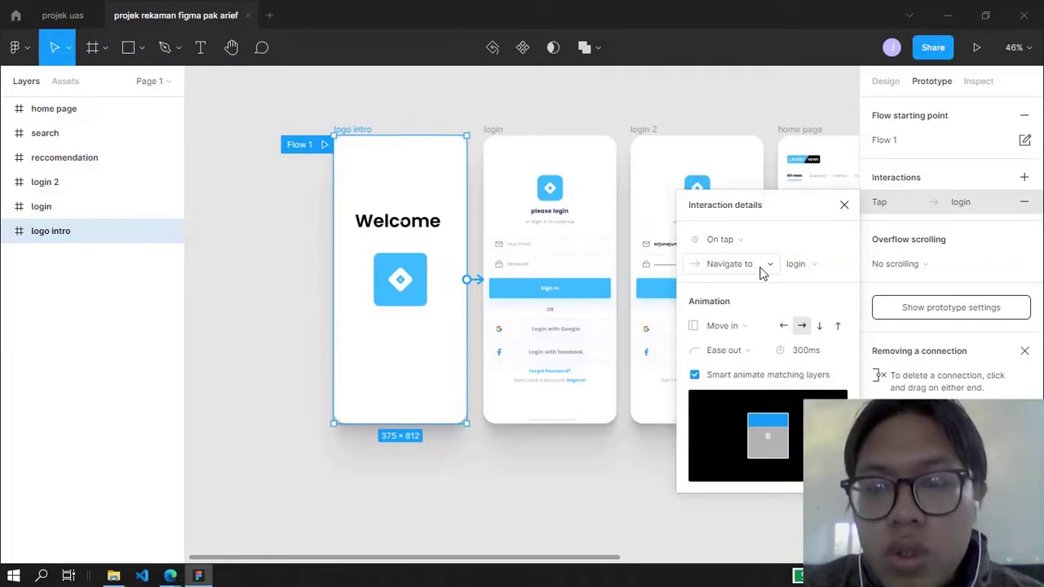
pyautogui.click(754, 267)
pyautogui.click(754, 267)
pyautogui.click(813, 267)
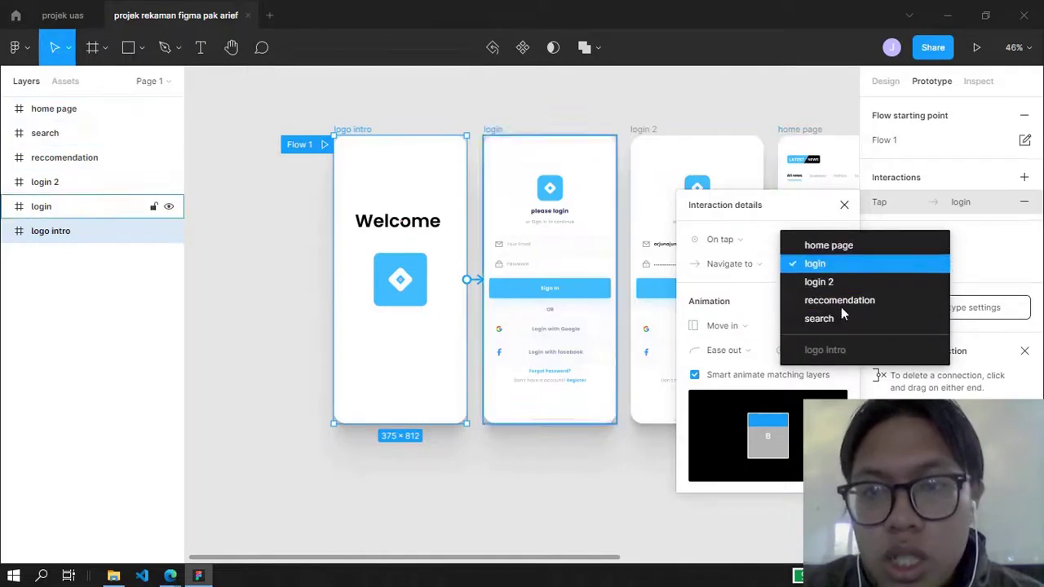
pyautogui.click(847, 263)
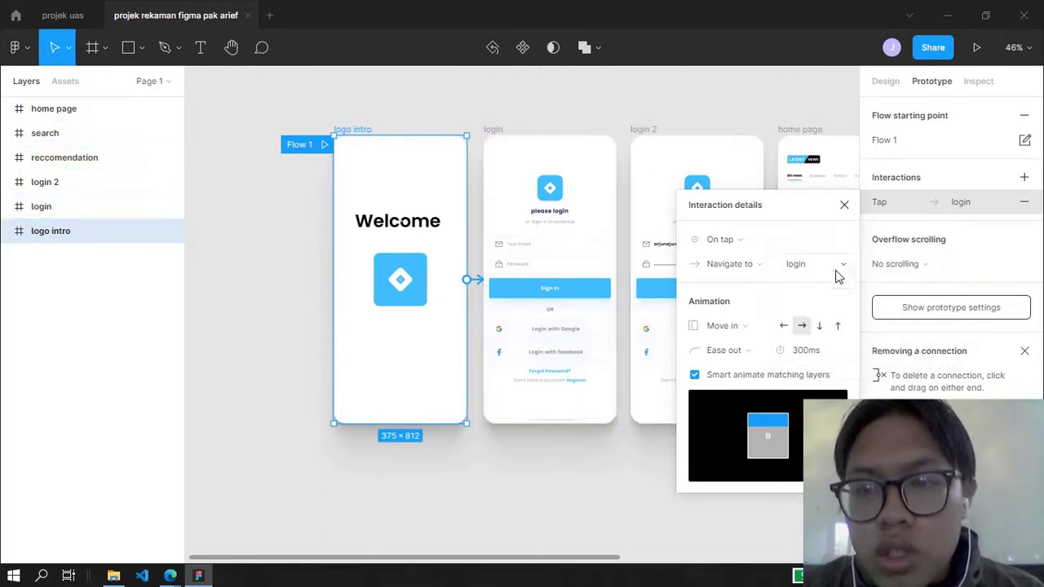
# Try the Instant, Dissolve, Smart animate and Move in animations on the logo intro to login connection.
pyautogui.click(739, 326)
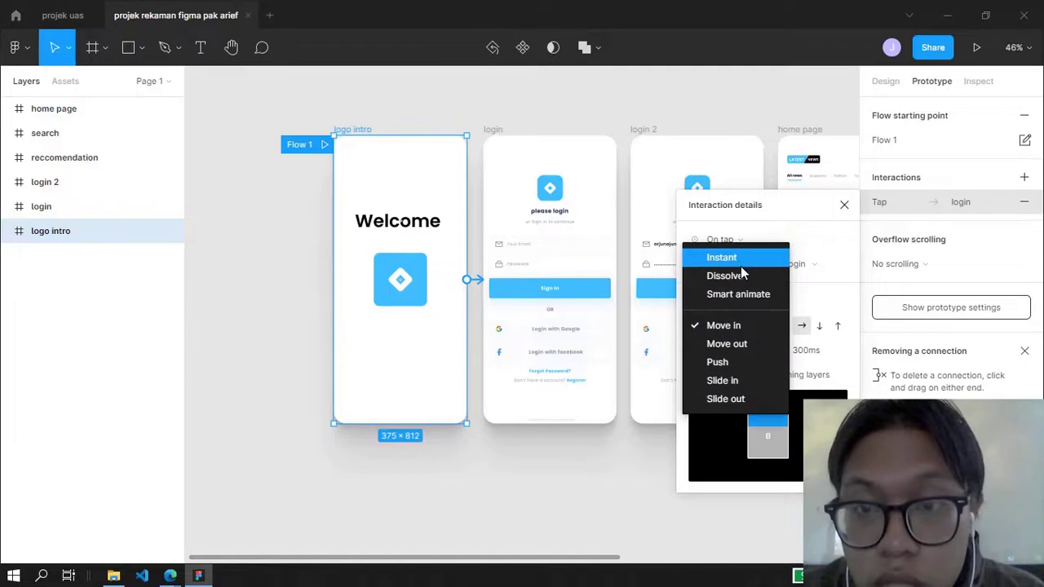
pyautogui.click(741, 260)
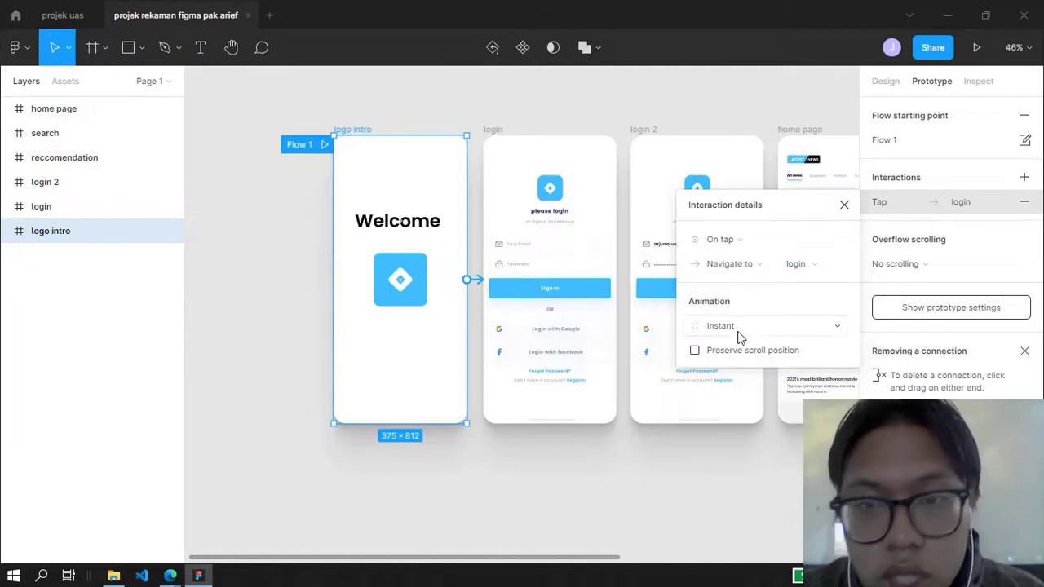
pyautogui.click(739, 325)
pyautogui.click(744, 346)
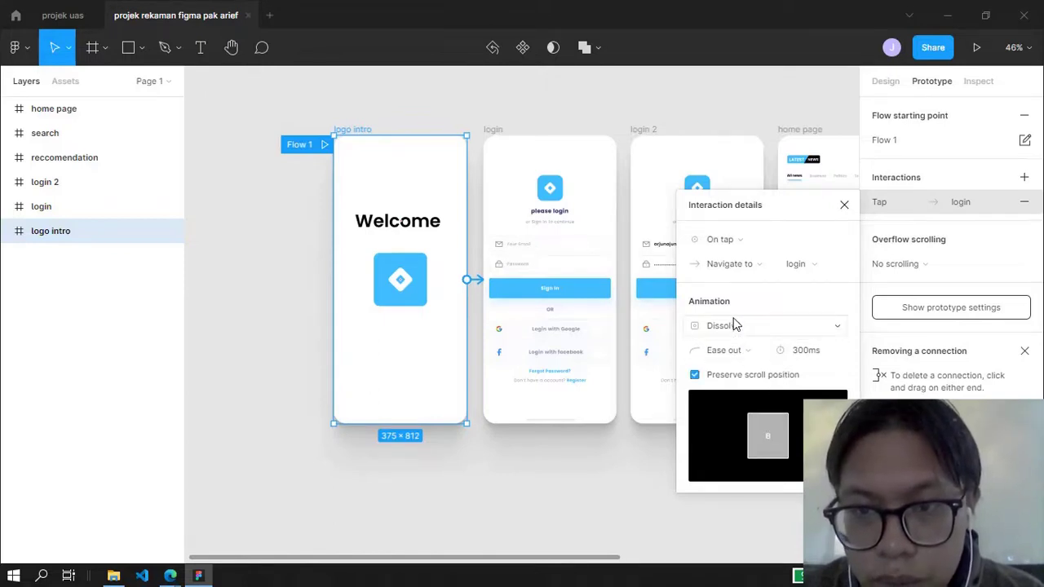
pyautogui.click(734, 325)
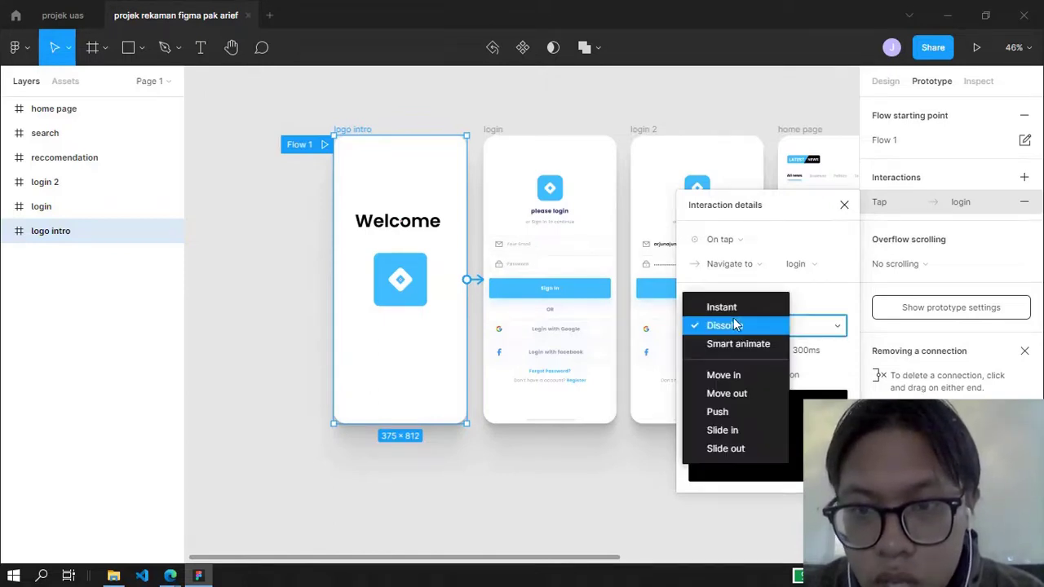
pyautogui.click(744, 345)
pyautogui.click(743, 326)
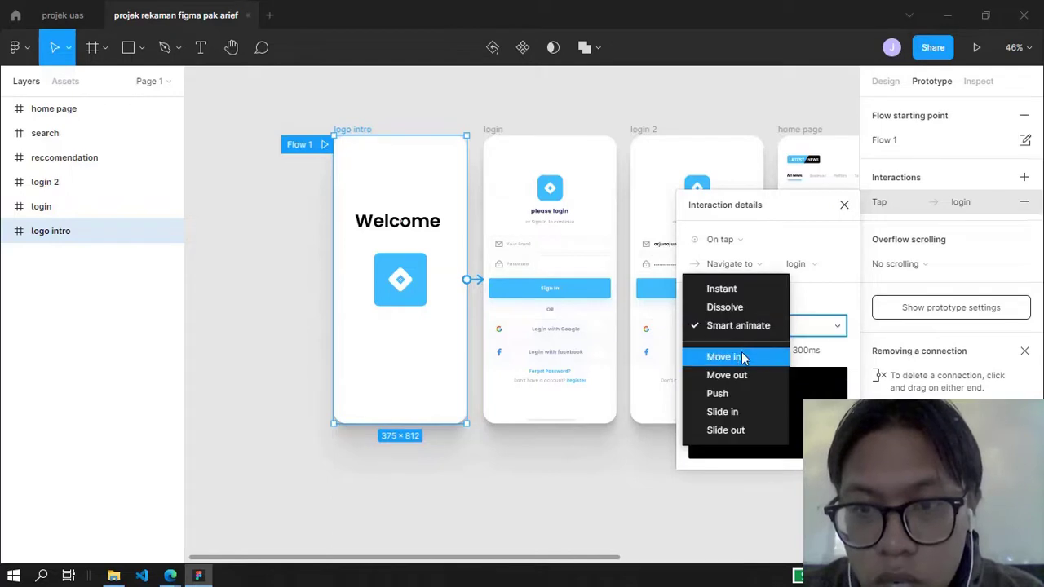
pyautogui.click(734, 357)
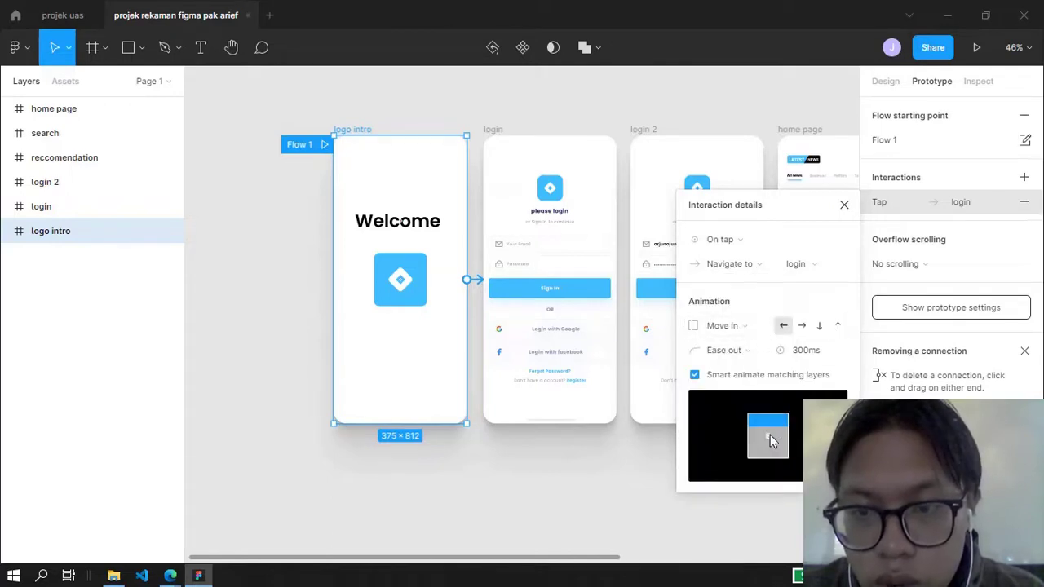
# Try the Move out, Push and Slide in animations on the same connection and preview each one.
pyautogui.click(743, 326)
pyautogui.click(753, 343)
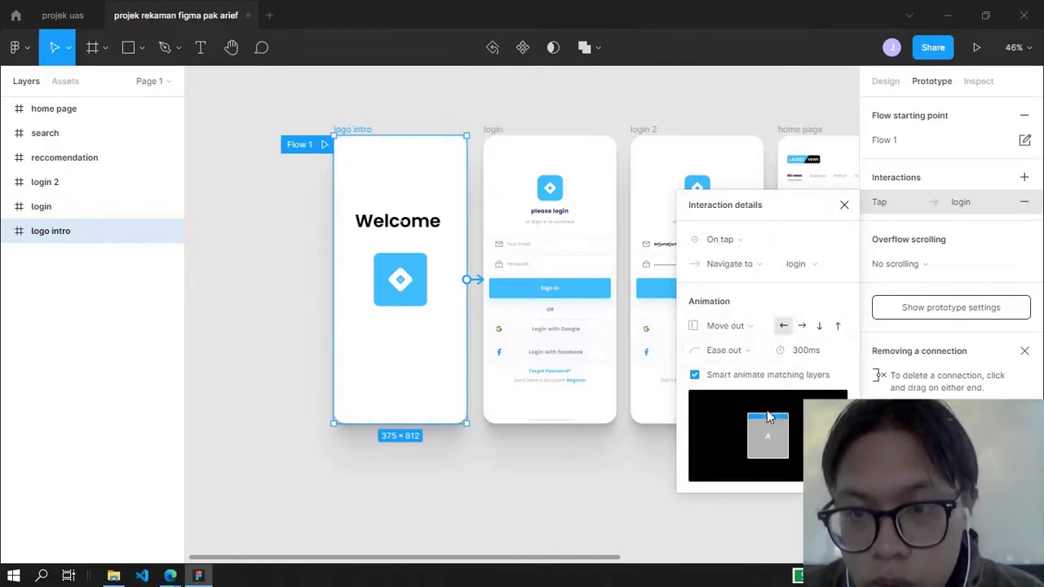
pyautogui.click(747, 330)
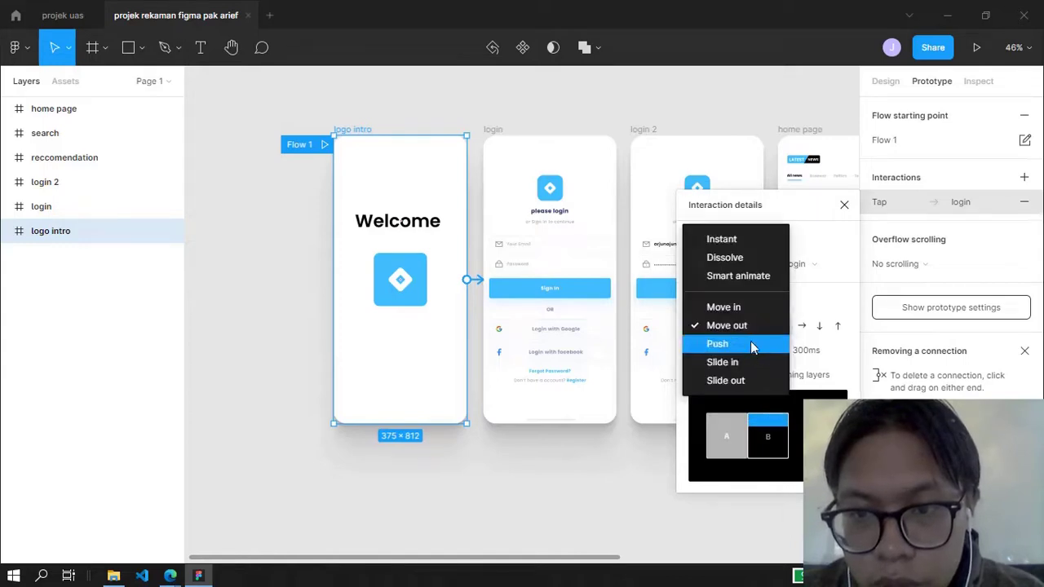
pyautogui.click(754, 343)
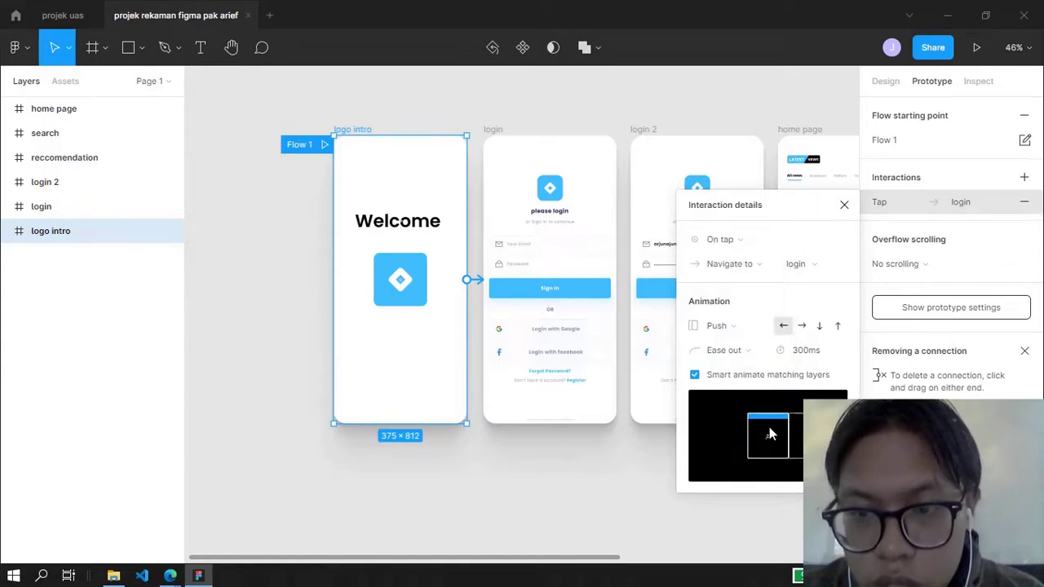
pyautogui.click(734, 327)
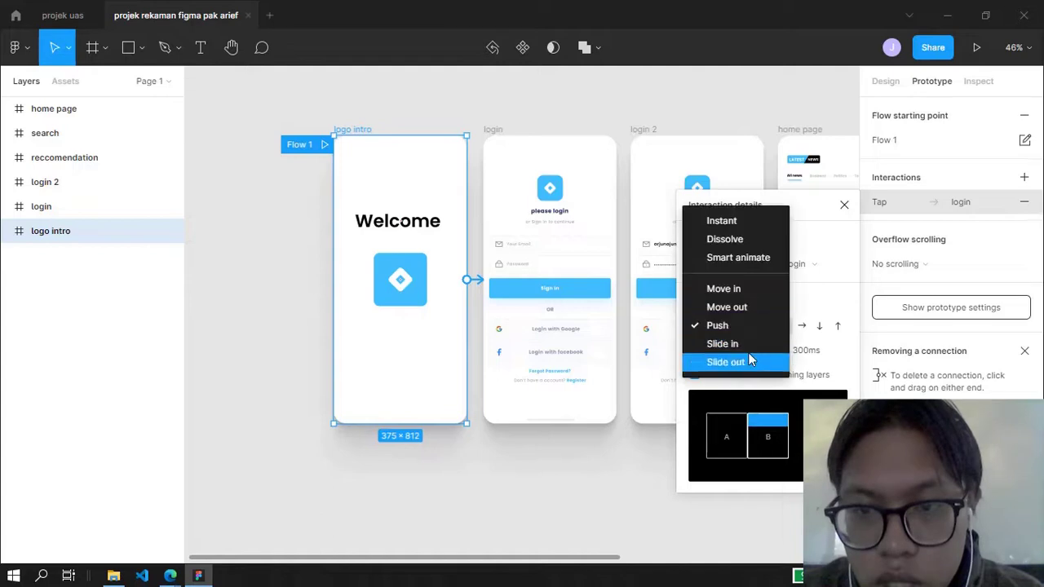
pyautogui.click(748, 344)
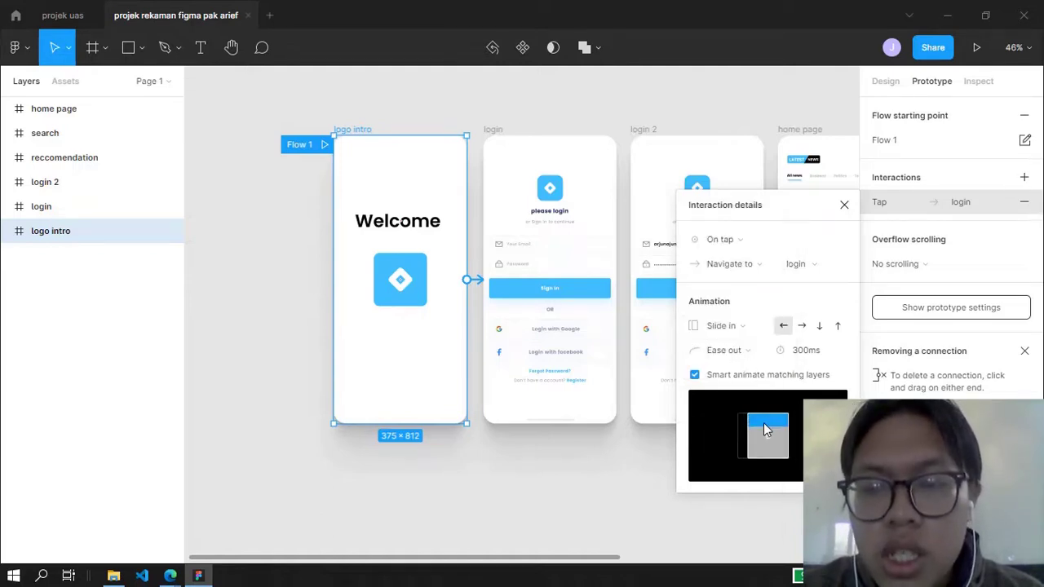
# Set the connection's animation to Slide out and preview the transition.
pyautogui.click(723, 326)
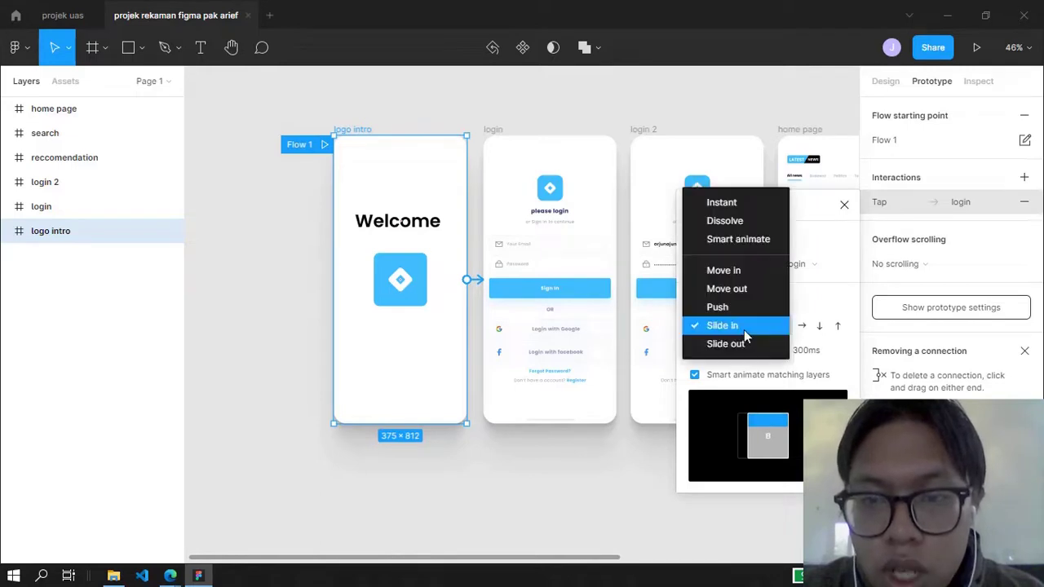
pyautogui.click(723, 326)
pyautogui.click(723, 327)
pyautogui.click(748, 343)
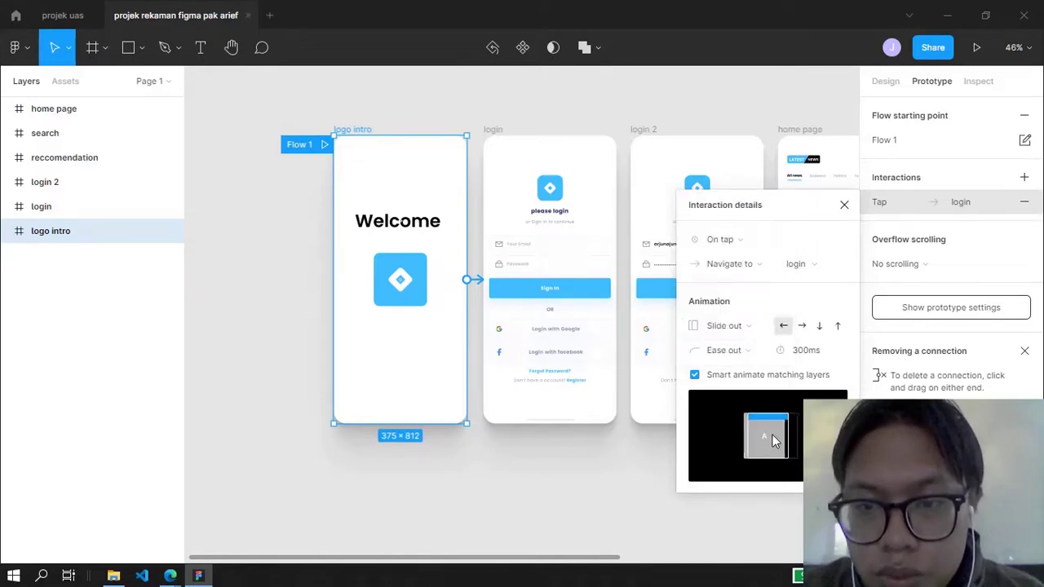
# Set the connection's animation to Slide in and try its directions, finishing with the upward one.
pyautogui.click(740, 325)
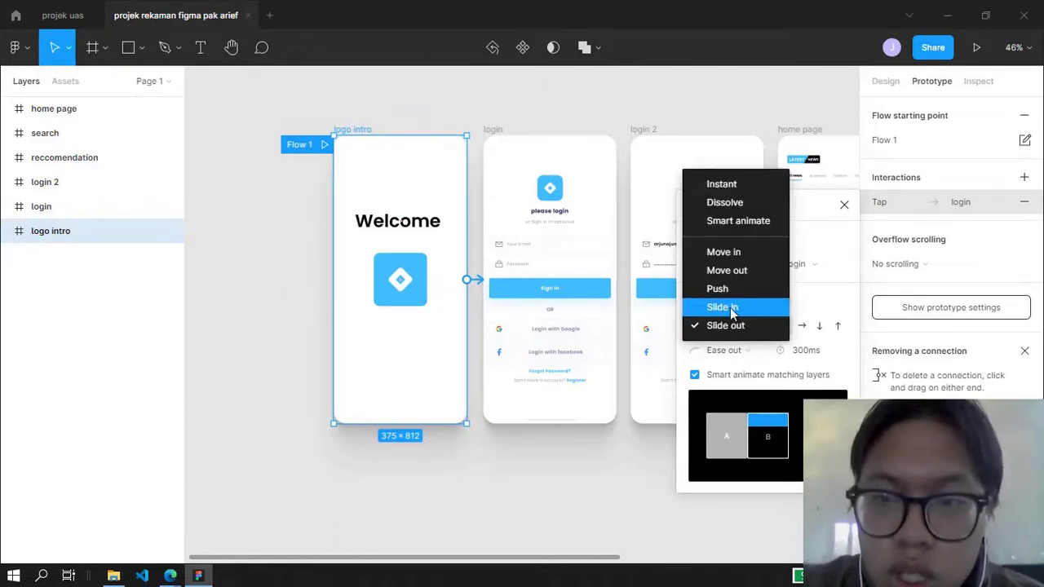
pyautogui.click(733, 308)
pyautogui.click(802, 326)
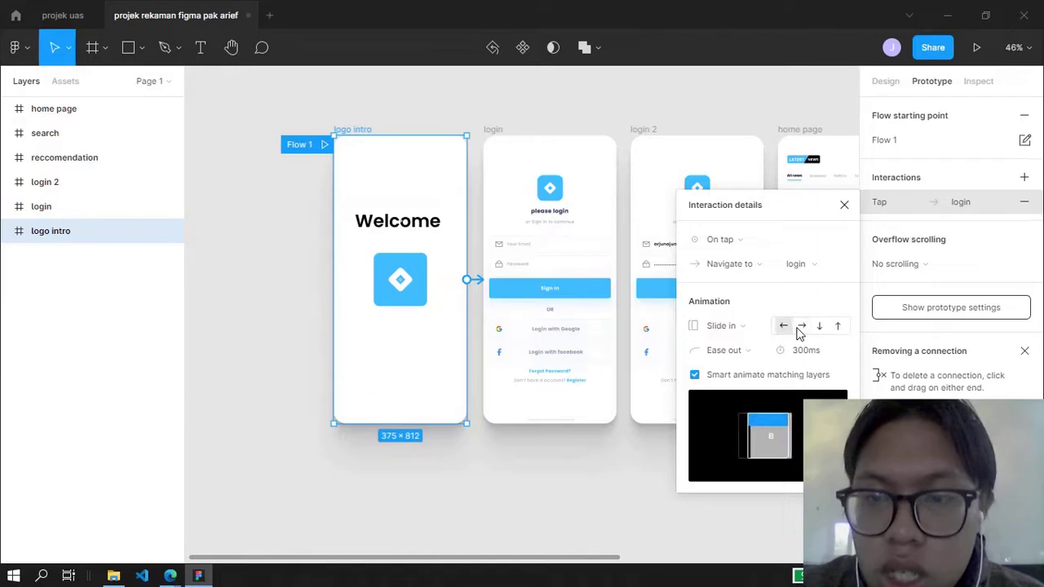
pyautogui.click(821, 327)
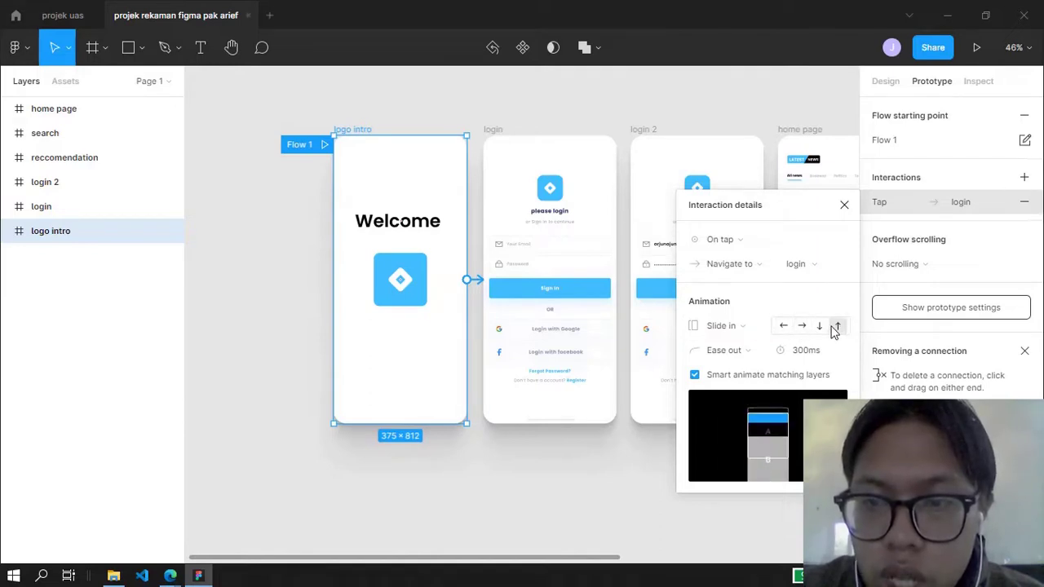
pyautogui.click(783, 326)
pyautogui.click(802, 326)
pyautogui.click(820, 326)
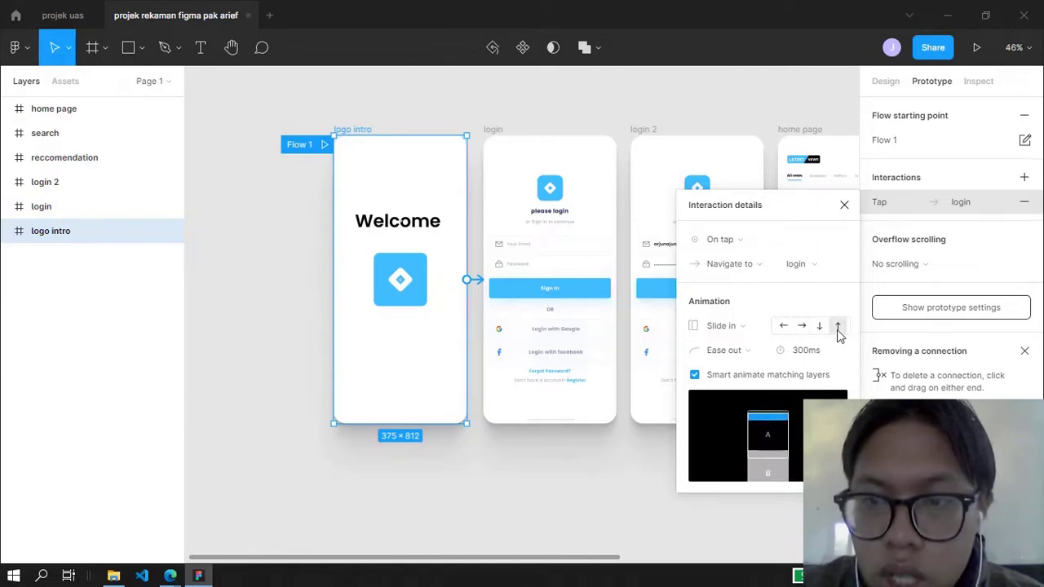
pyautogui.click(803, 328)
pyautogui.click(785, 328)
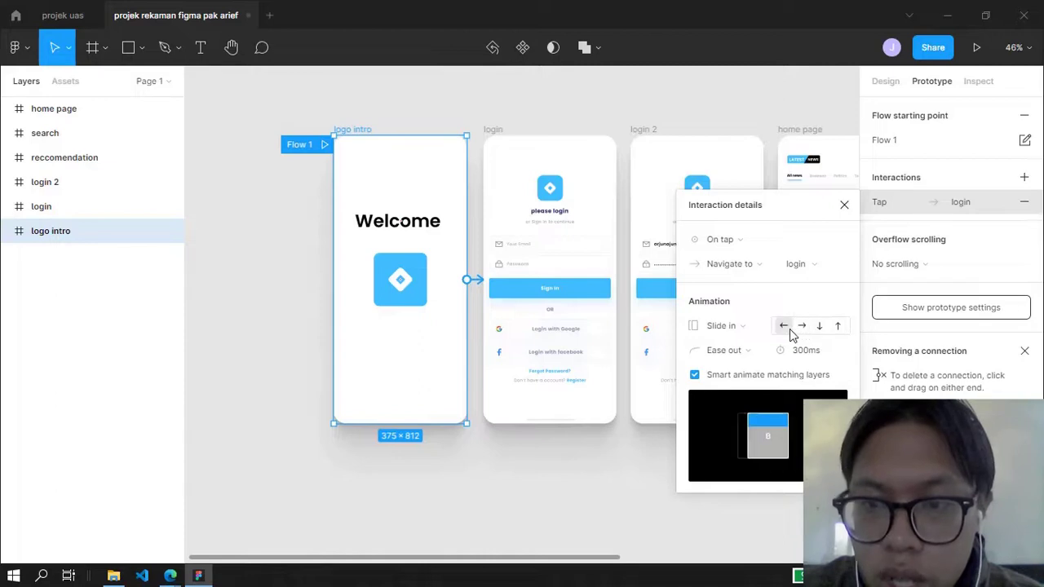
pyautogui.click(837, 327)
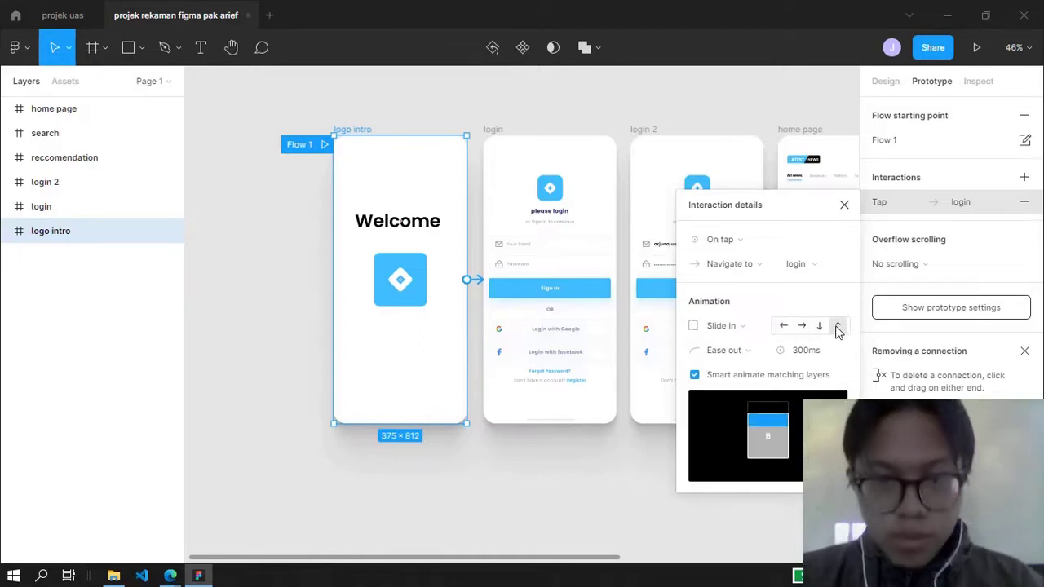
# Set the Slide in animation's duration to 500 ms.
pyautogui.click(807, 358)
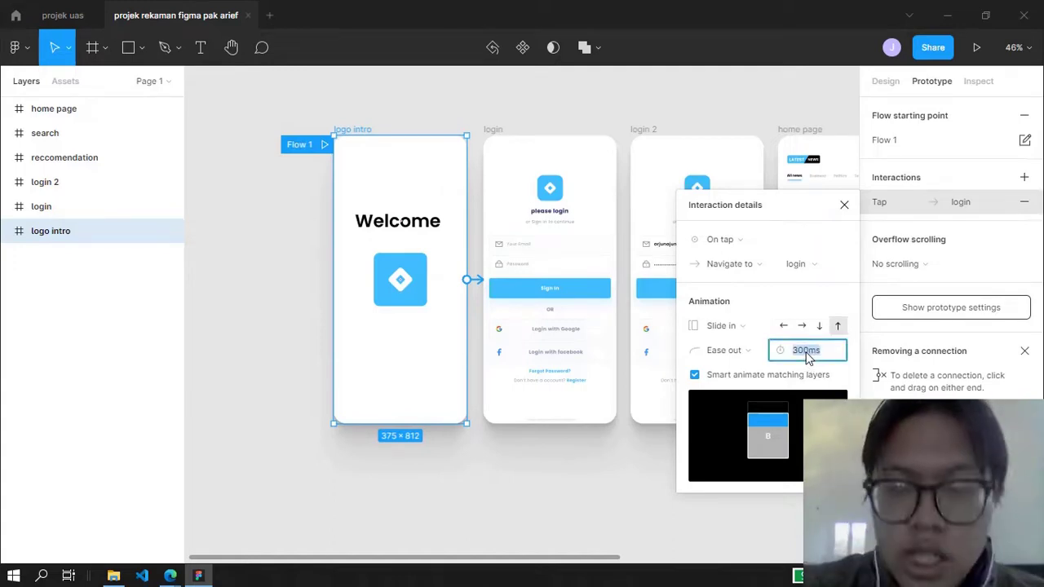
pyautogui.write('50')
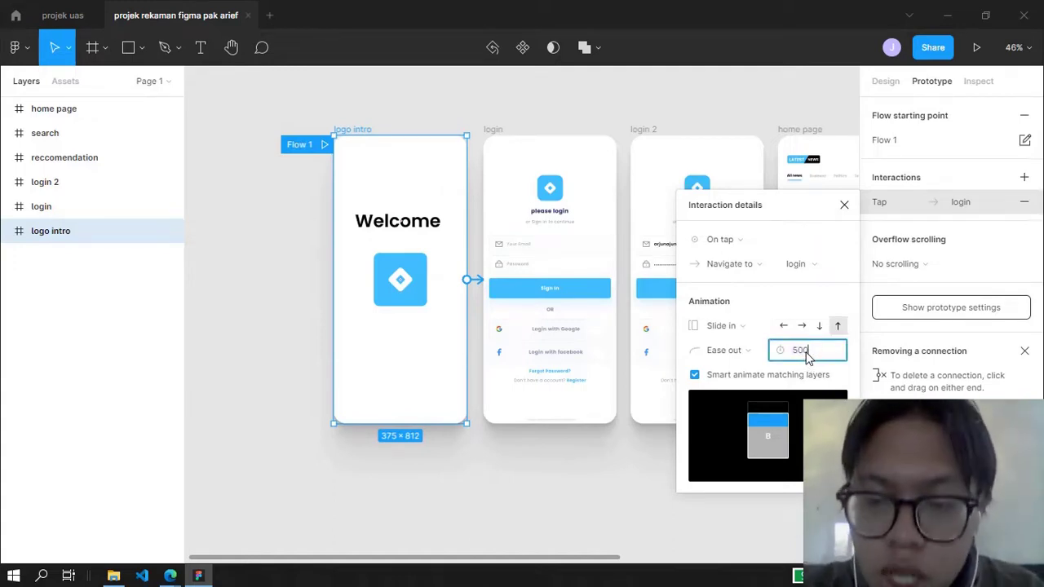
pyautogui.write('0')
pyautogui.press('Return')
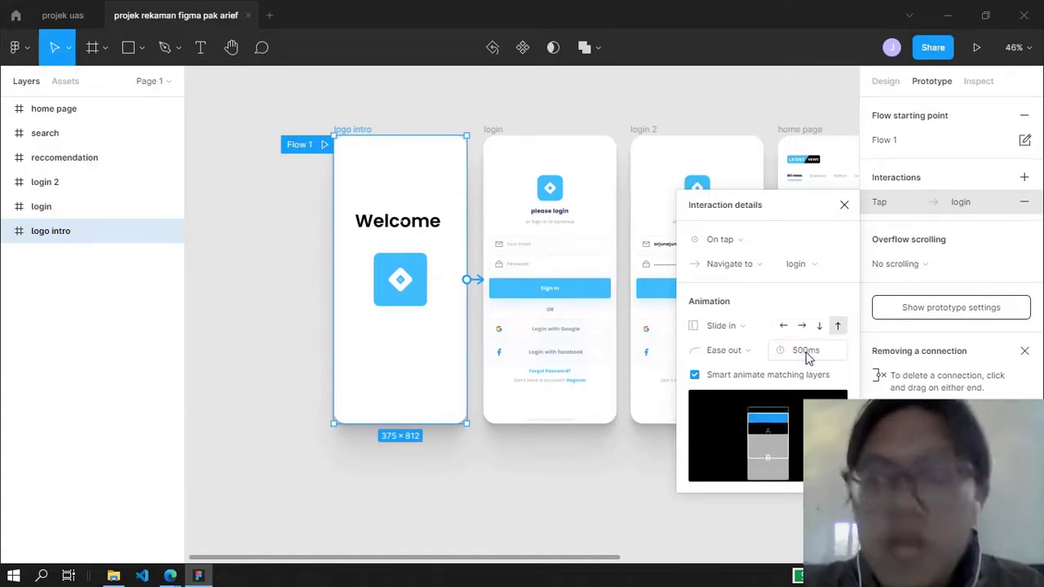
# Try the Ease in, Ease in back, Ease out back and Ease out curves on the Slide in animation.
pyautogui.click(761, 359)
pyautogui.click(751, 368)
pyautogui.click(754, 351)
pyautogui.click(745, 313)
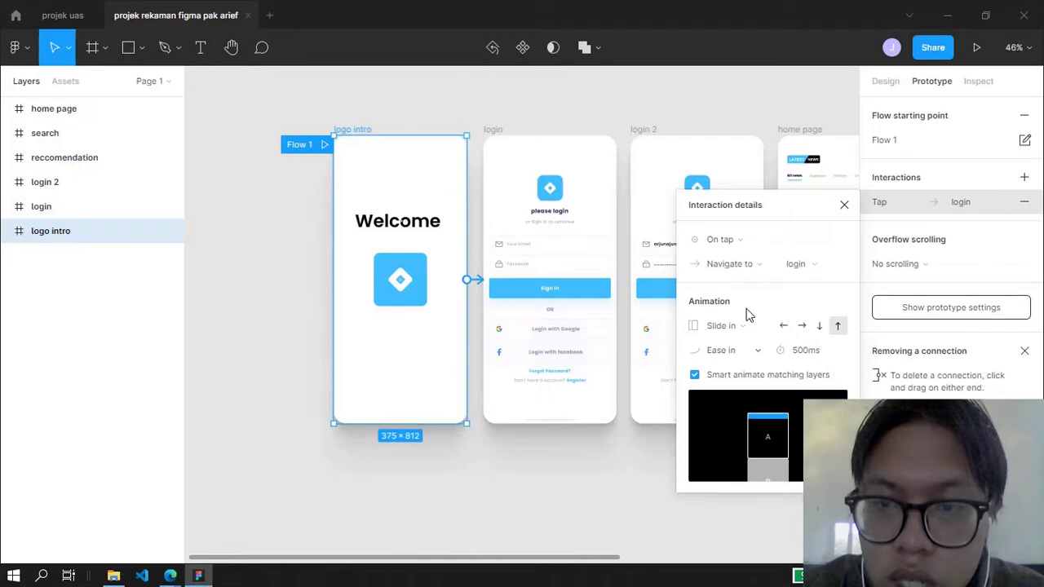
pyautogui.click(751, 353)
pyautogui.click(739, 418)
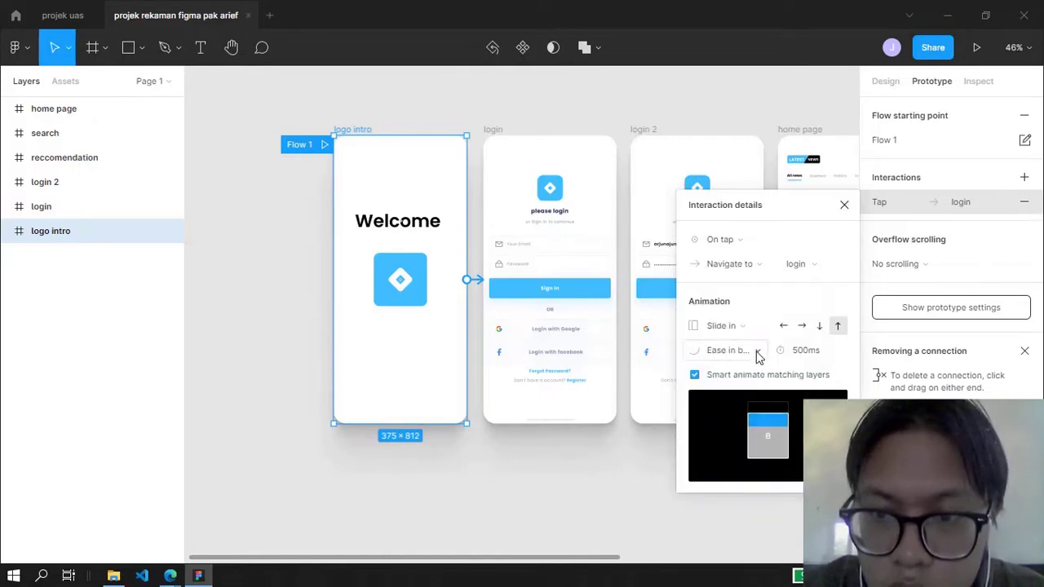
pyautogui.click(754, 354)
pyautogui.click(751, 368)
pyautogui.click(761, 356)
pyautogui.click(756, 354)
pyautogui.click(756, 352)
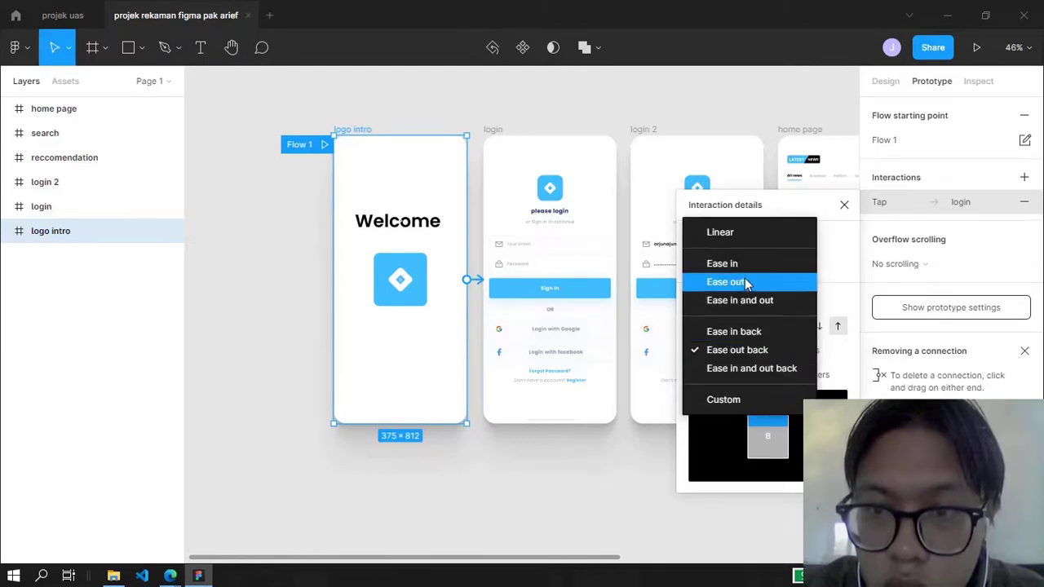
pyautogui.click(745, 282)
# Compare Ease in with Ease in back and Ease out back, keep Ease in, and close the interaction details.
pyautogui.click(753, 354)
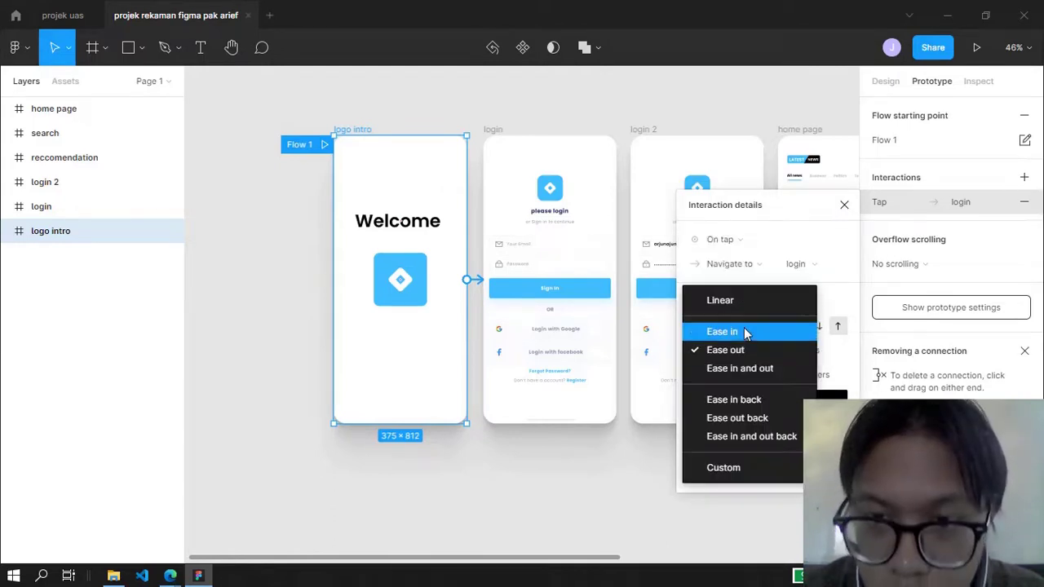
pyautogui.click(745, 332)
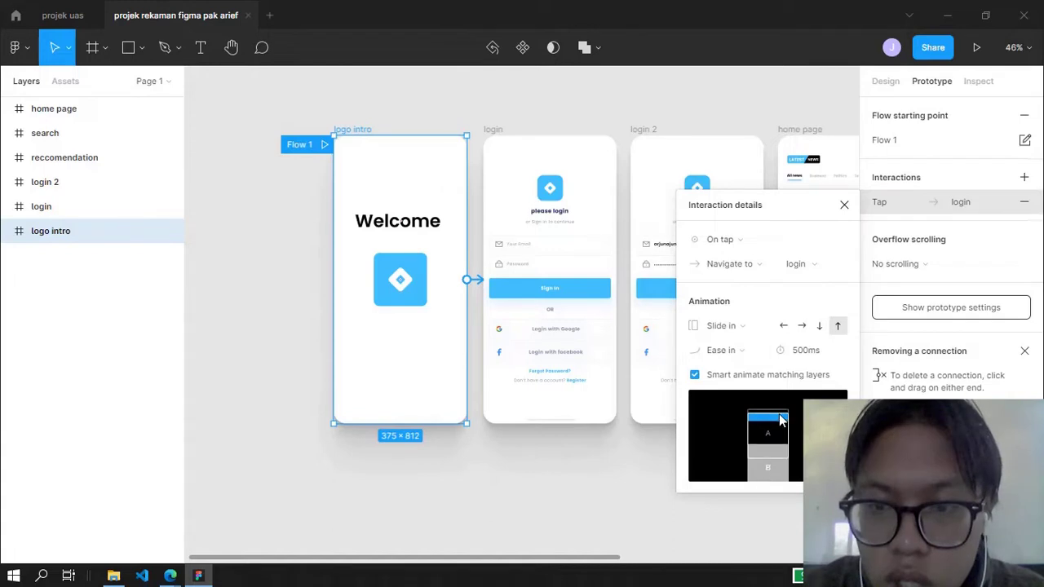
pyautogui.click(752, 355)
pyautogui.click(755, 419)
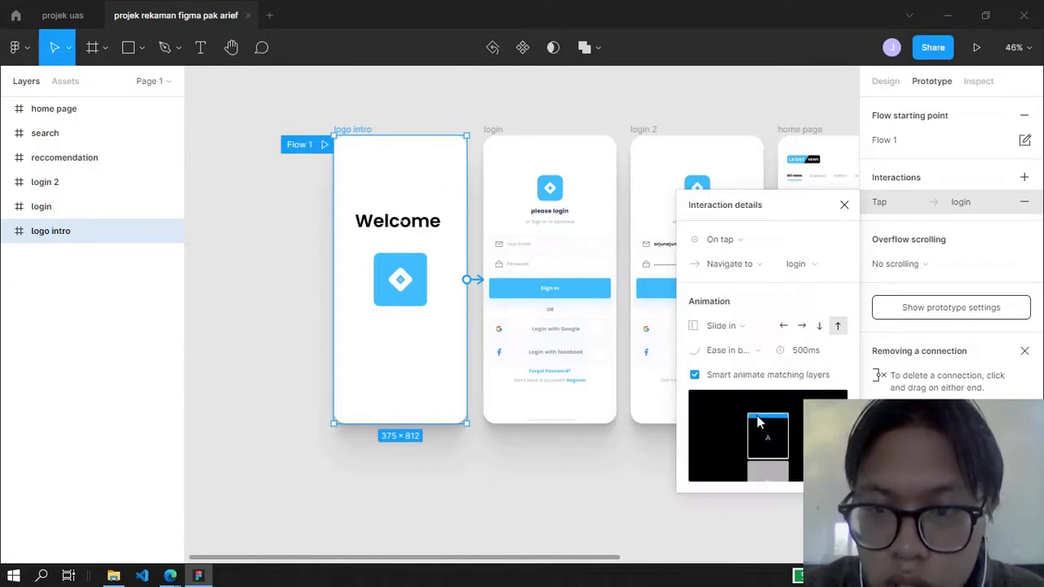
pyautogui.click(750, 359)
pyautogui.click(749, 368)
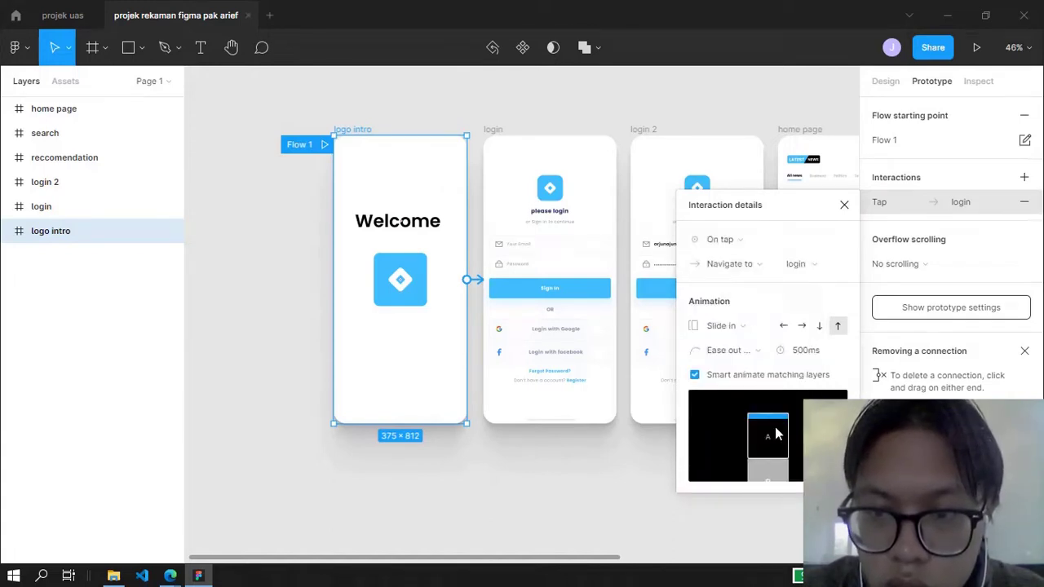
pyautogui.click(728, 350)
pyautogui.click(741, 266)
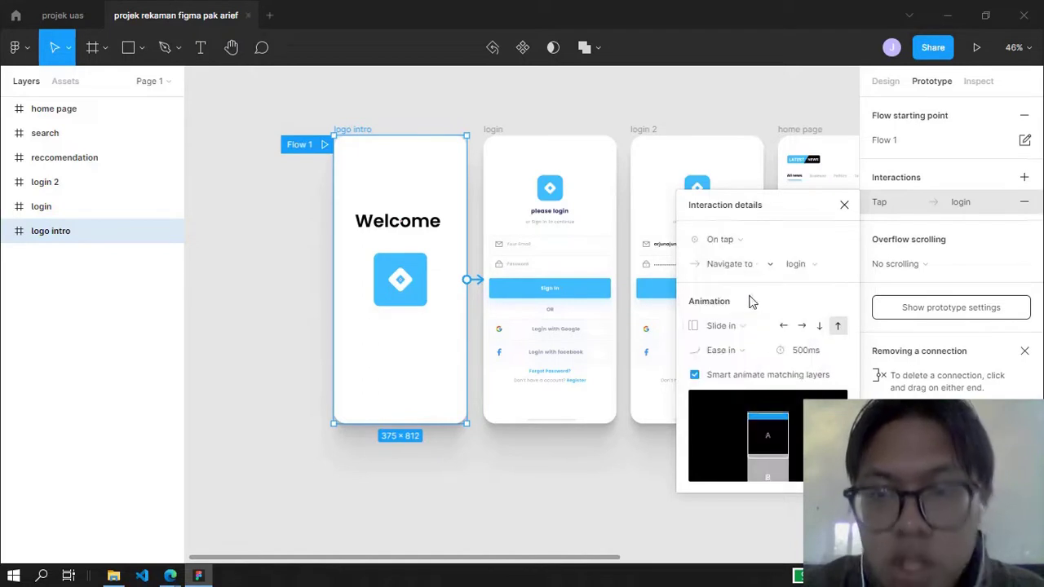
pyautogui.click(844, 206)
# Try to draw a prototype connection from the whole login frame to login 2.
pyautogui.scroll(3, 443, 133)
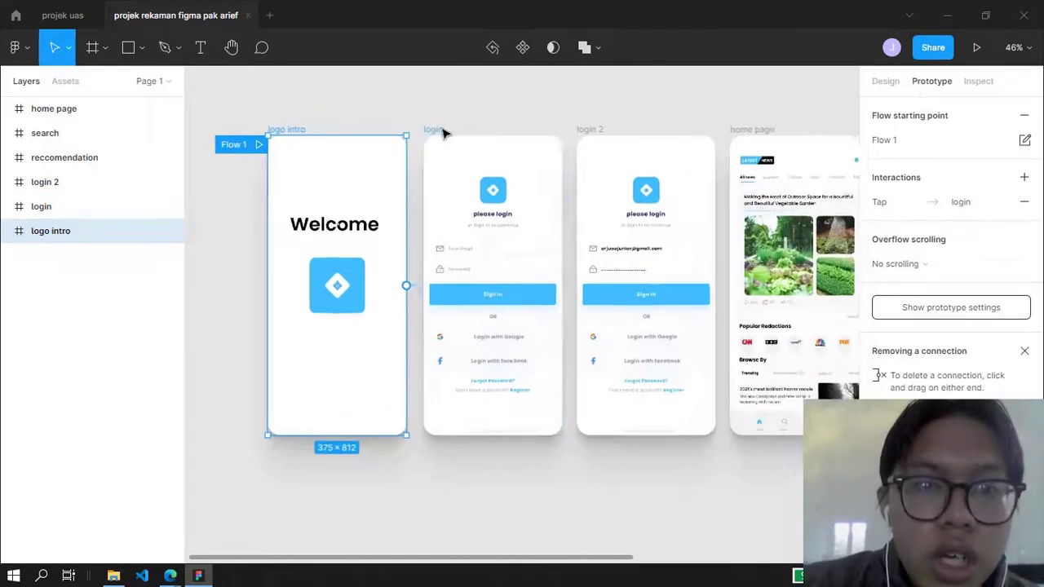
pyautogui.click(439, 137)
pyautogui.scroll(-1, 499, 121)
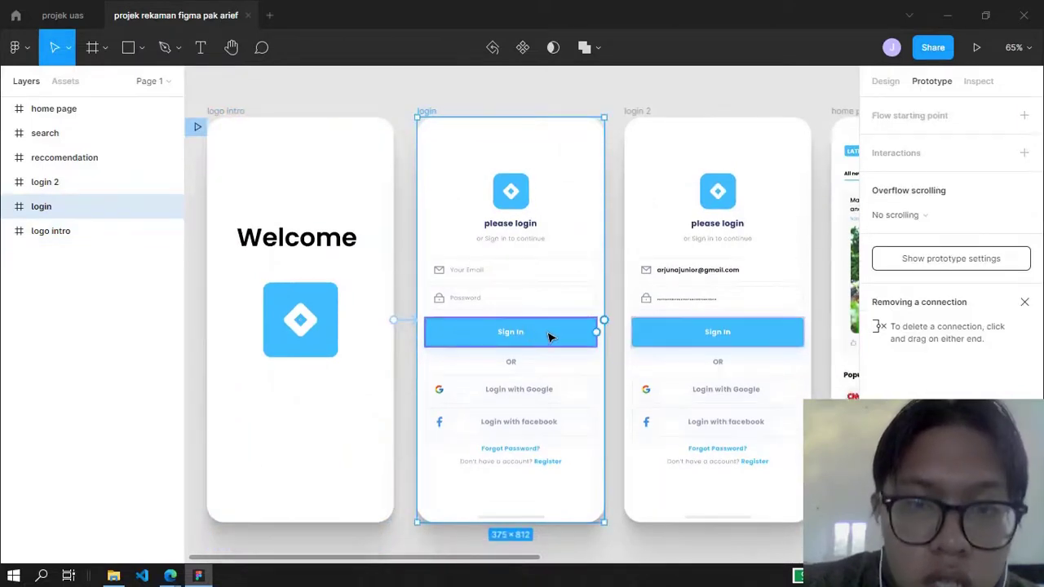
pyautogui.click(549, 337)
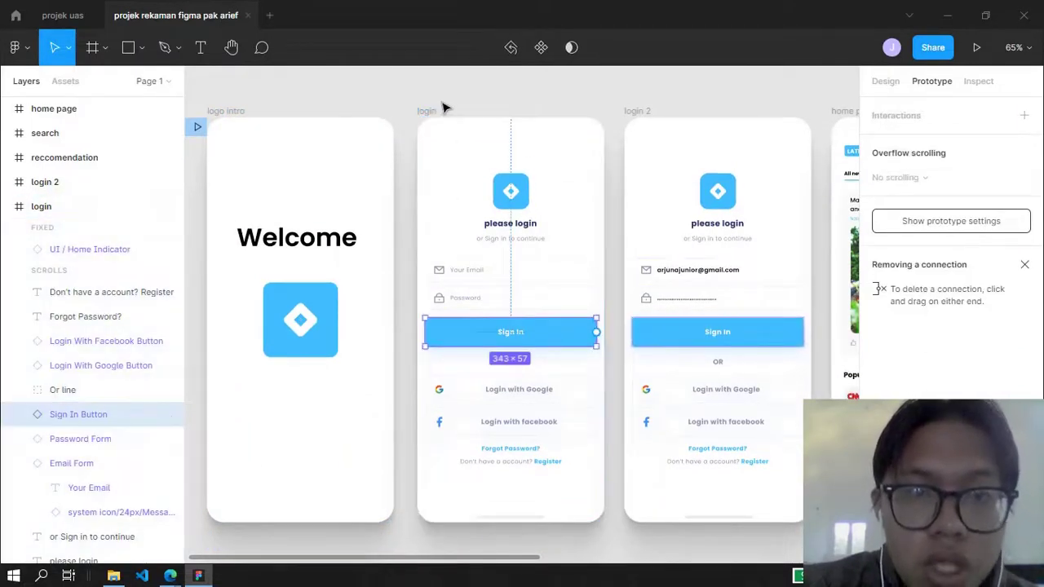
pyautogui.click(426, 111)
pyautogui.moveTo(606, 325); pyautogui.dragTo(676, 330)
# Connect the login frame's Sign In button to the login 2 frame.
pyautogui.click(594, 331)
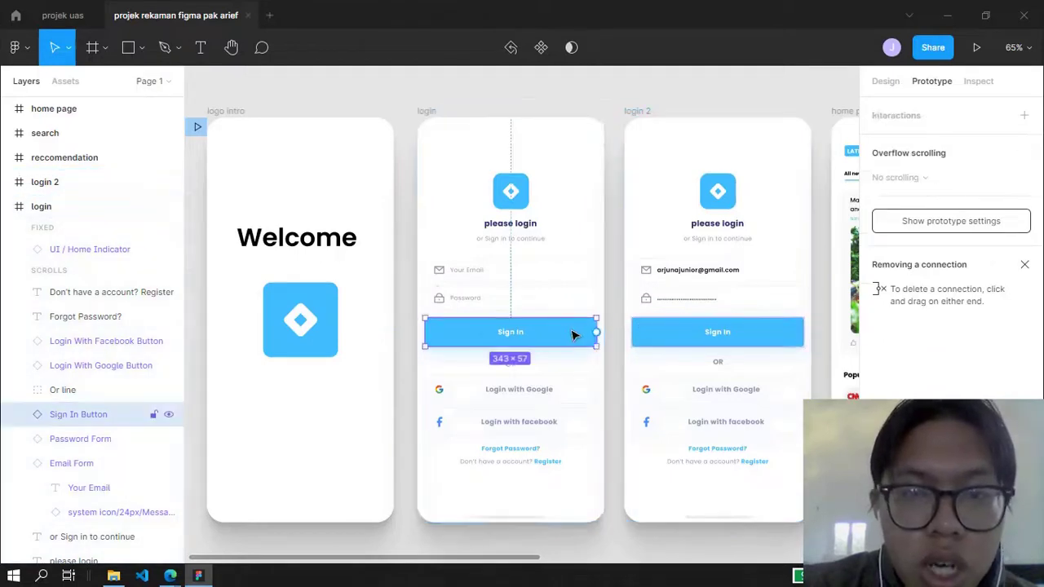
pyautogui.keyDown('ctrl'); pyautogui.scroll(3, 574, 331); pyautogui.keyUp('ctrl')
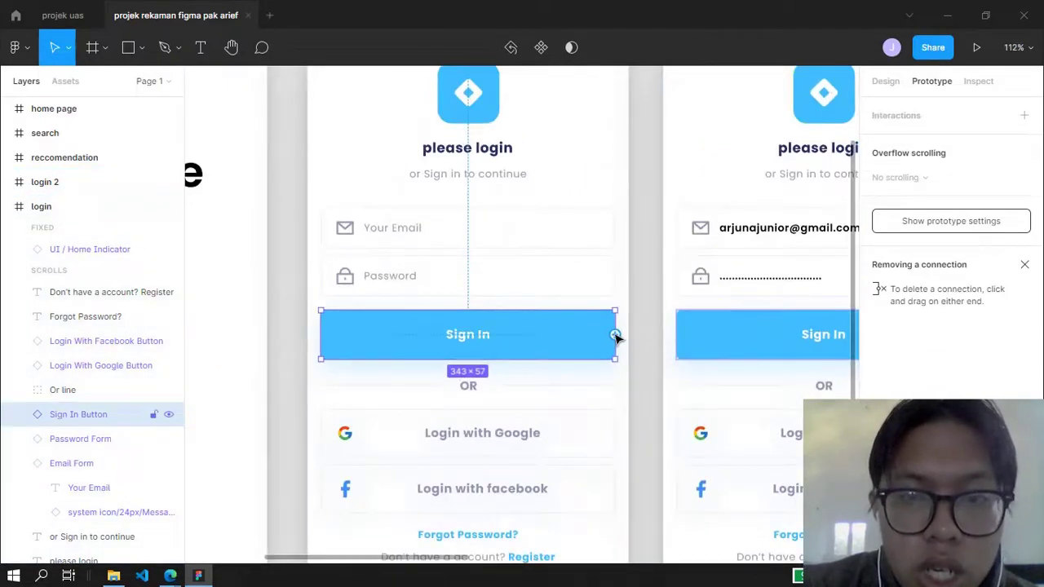
pyautogui.keyDown('ctrl'); pyautogui.scroll(3, 616, 337); pyautogui.keyUp('ctrl')
pyautogui.keyDown('ctrl'); pyautogui.scroll(-4, 616, 339); pyautogui.keyUp('ctrl')
pyautogui.moveTo(613, 339); pyautogui.dragTo(701, 260)
pyautogui.keyDown('ctrl'); pyautogui.scroll(-4, 560, 239); pyautogui.keyUp('ctrl')
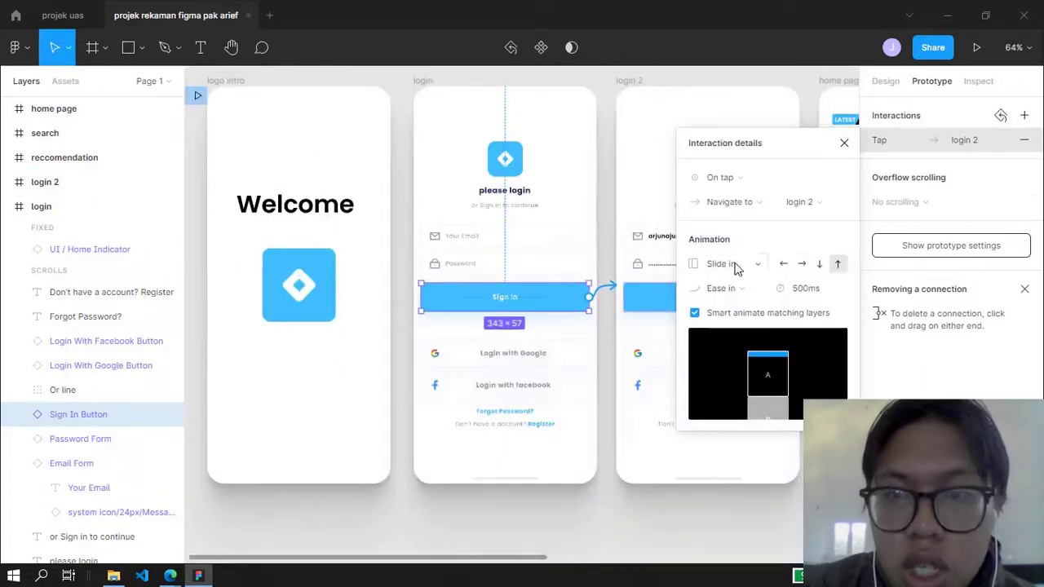
# Set the Sign In connection's animation to Dissolve with Ease out easing, and close the interaction details.
pyautogui.click(757, 267)
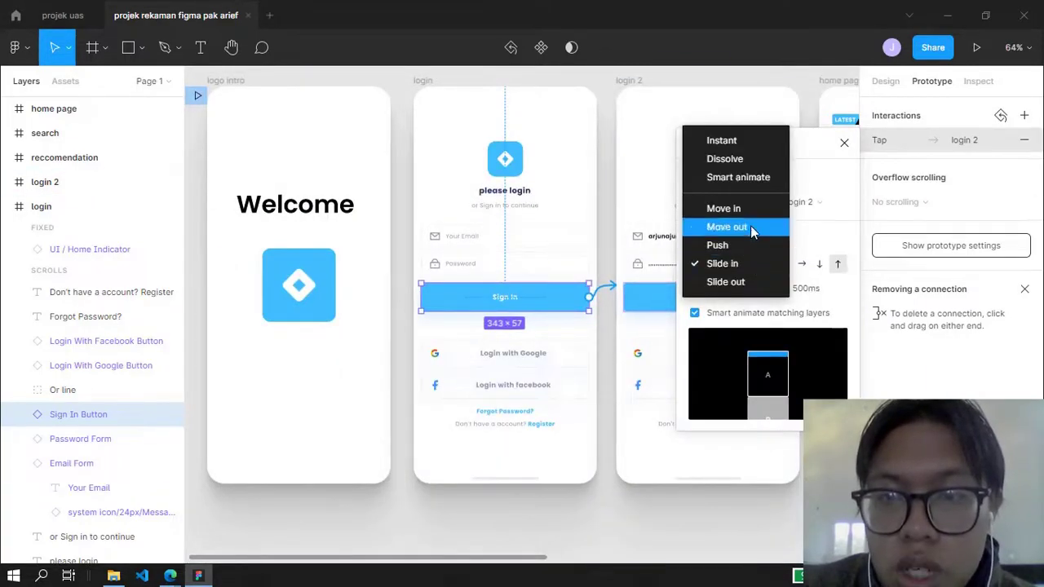
pyautogui.click(738, 140)
pyautogui.click(722, 269)
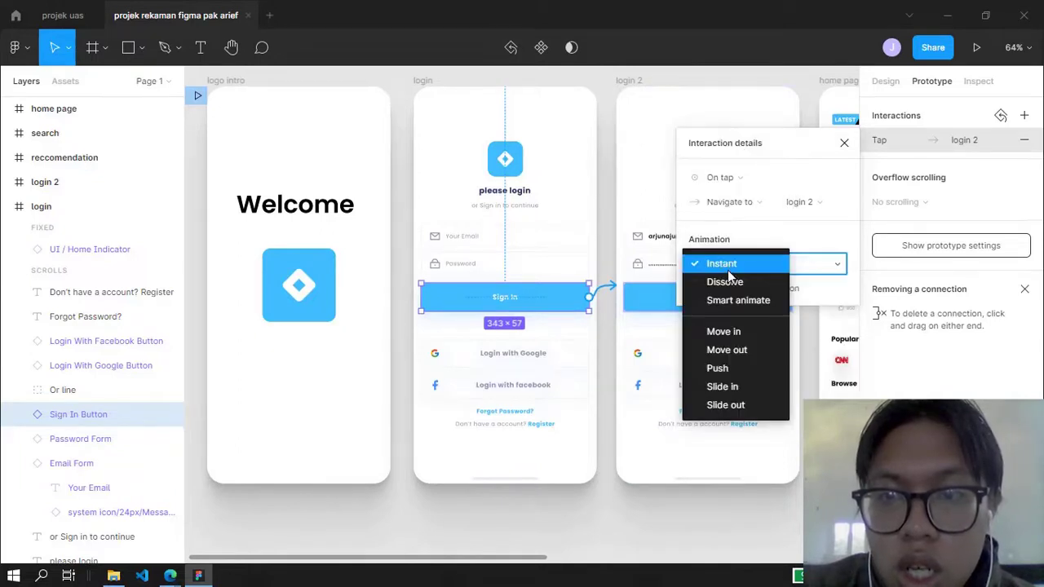
pyautogui.click(732, 278)
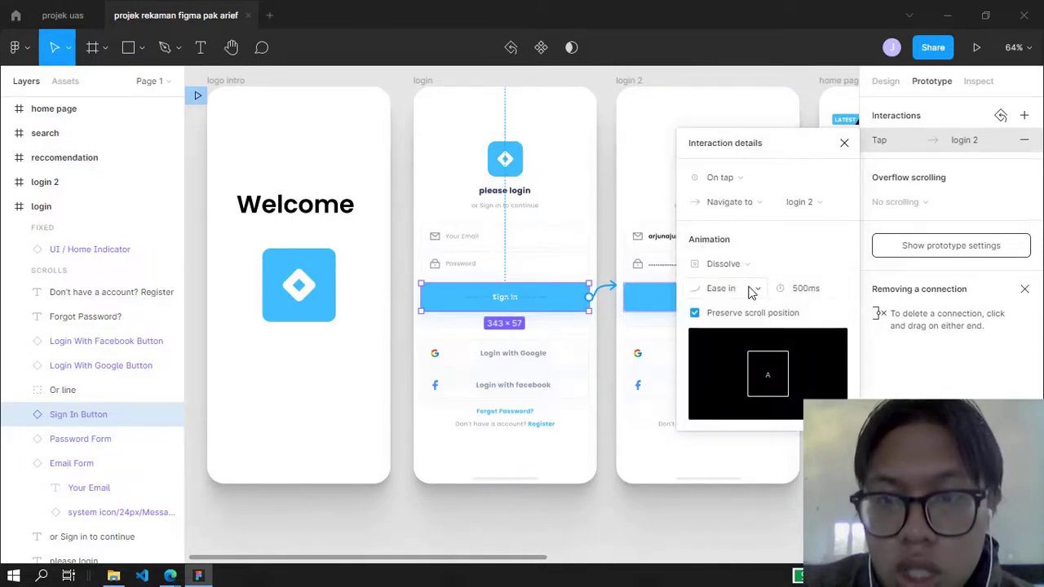
pyautogui.click(752, 291)
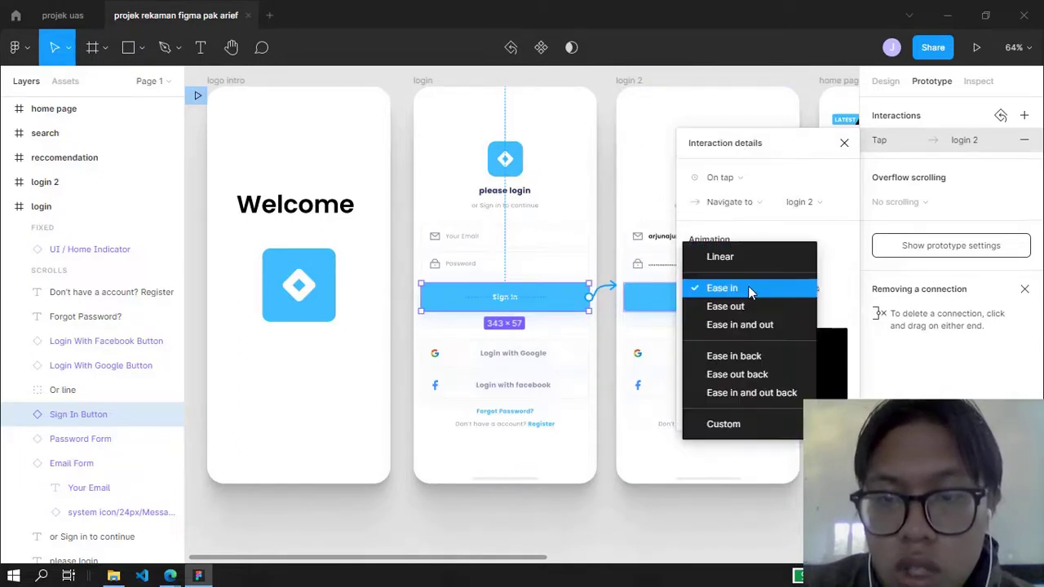
pyautogui.click(748, 305)
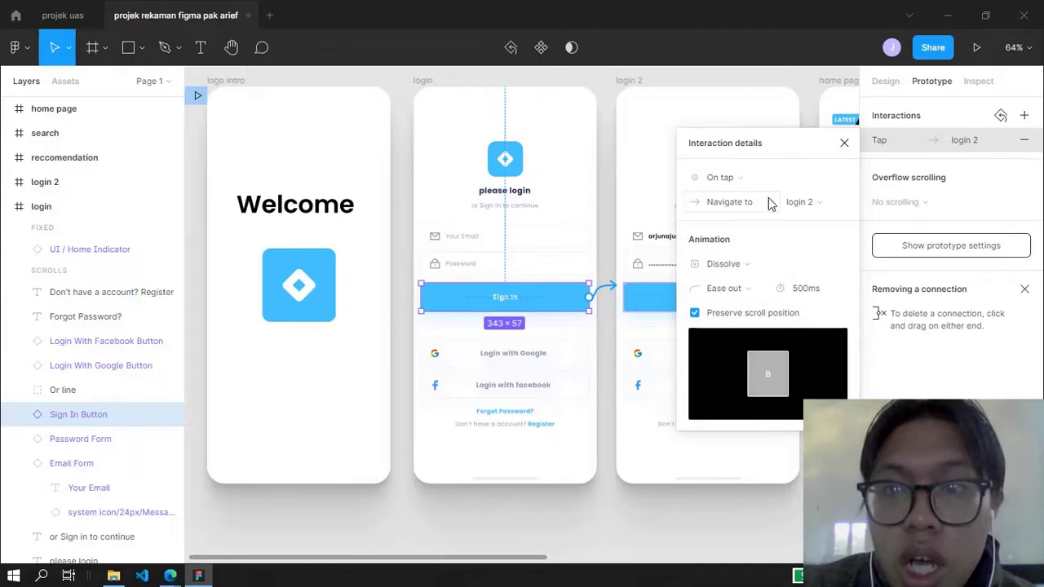
pyautogui.hscroll(3, 576, 169)
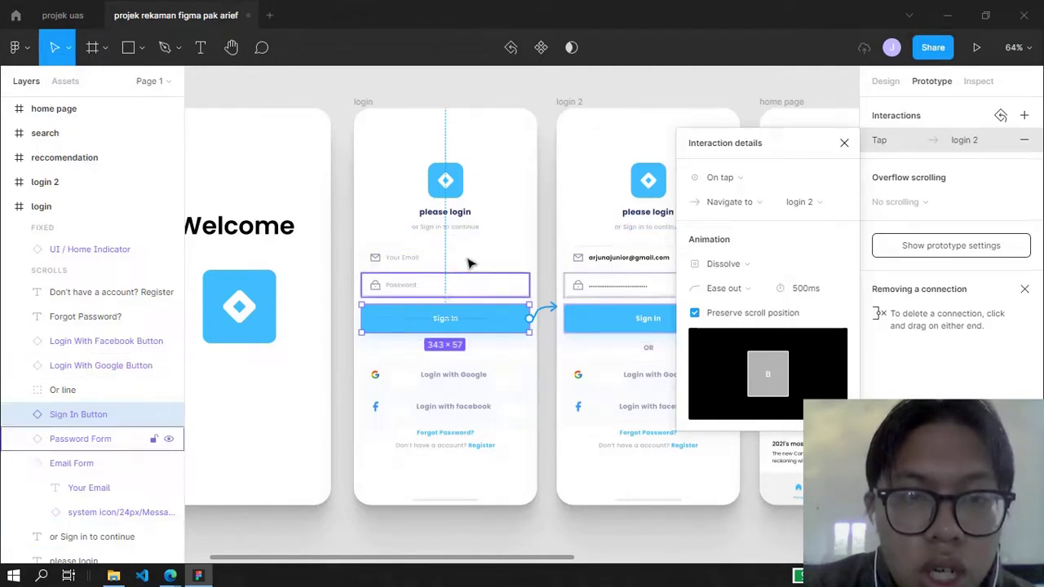
pyautogui.hscroll(5, 429, 261)
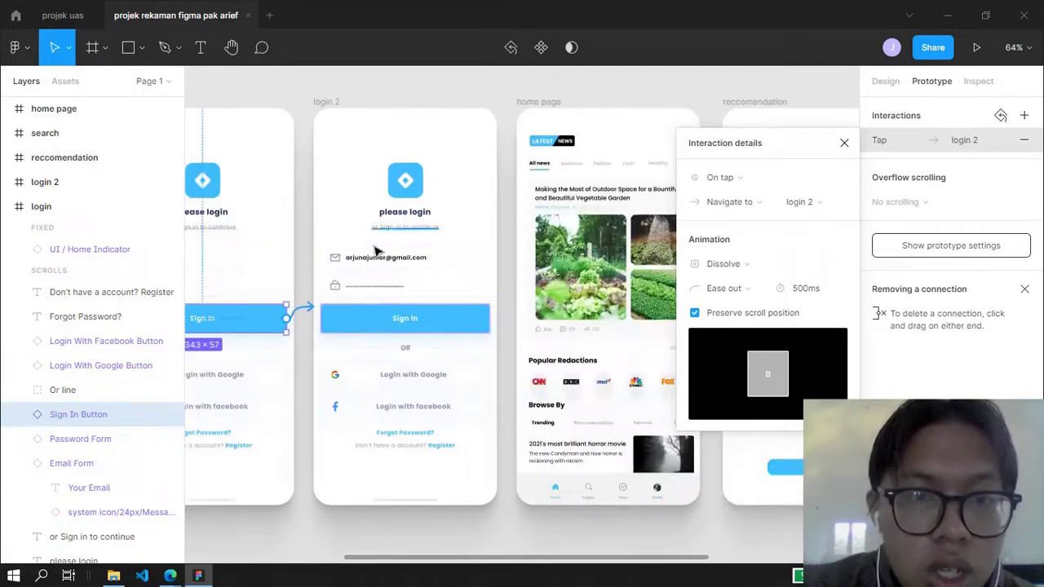
pyautogui.click(845, 143)
# Select the Sign In button on the login 2 frame and inspect its connection to the home page.
pyautogui.click(492, 87)
pyautogui.click(329, 103)
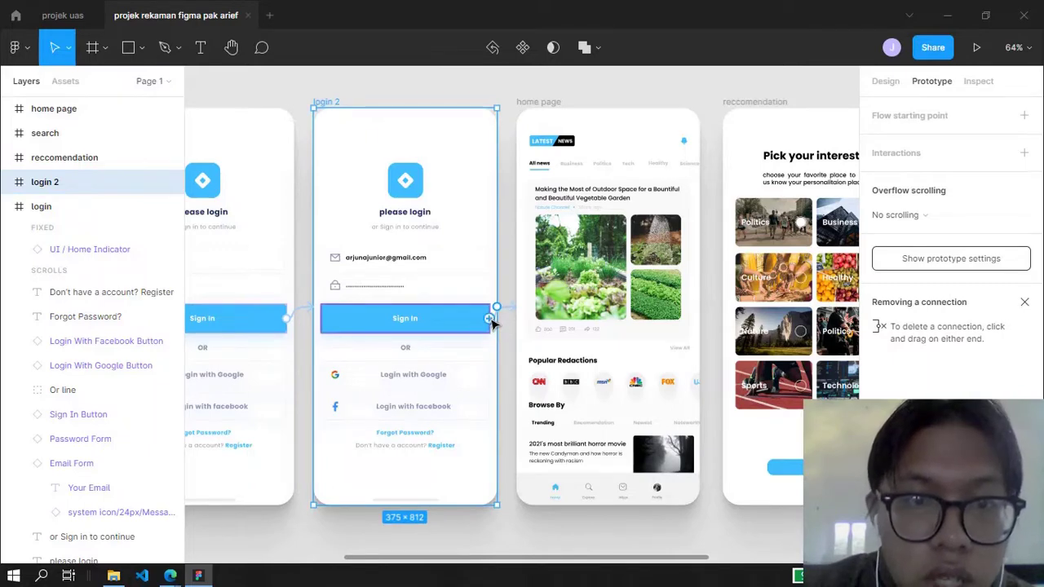
pyautogui.scroll(5, 494, 323)
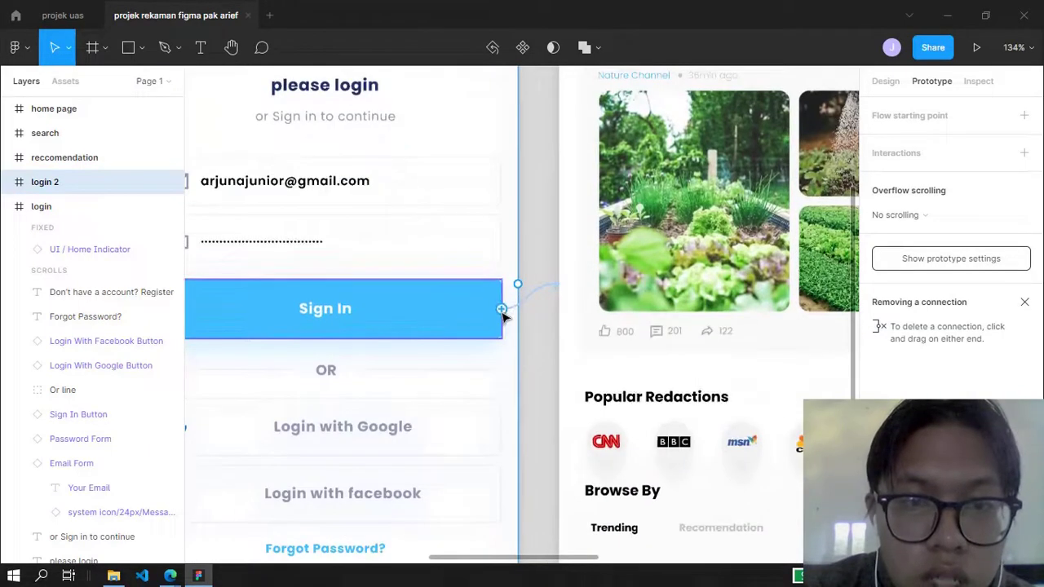
pyautogui.scroll(-3, 478, 319)
pyautogui.scroll(2, 403, 318)
pyautogui.scroll(-2, 403, 317)
pyautogui.hscroll(-4, 359, 302)
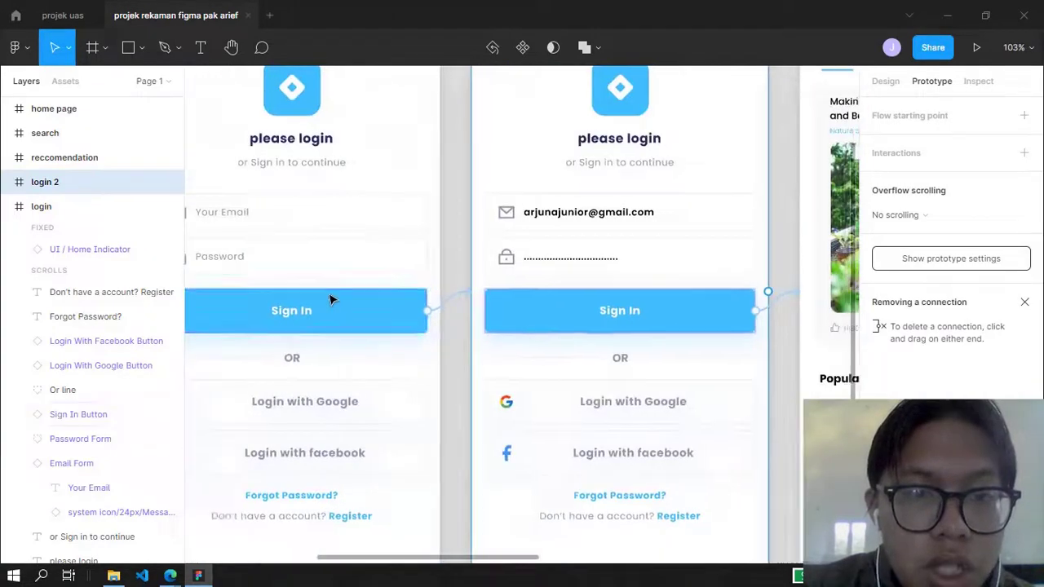
pyautogui.hscroll(-1, 351, 318)
pyautogui.hscroll(5, 396, 327)
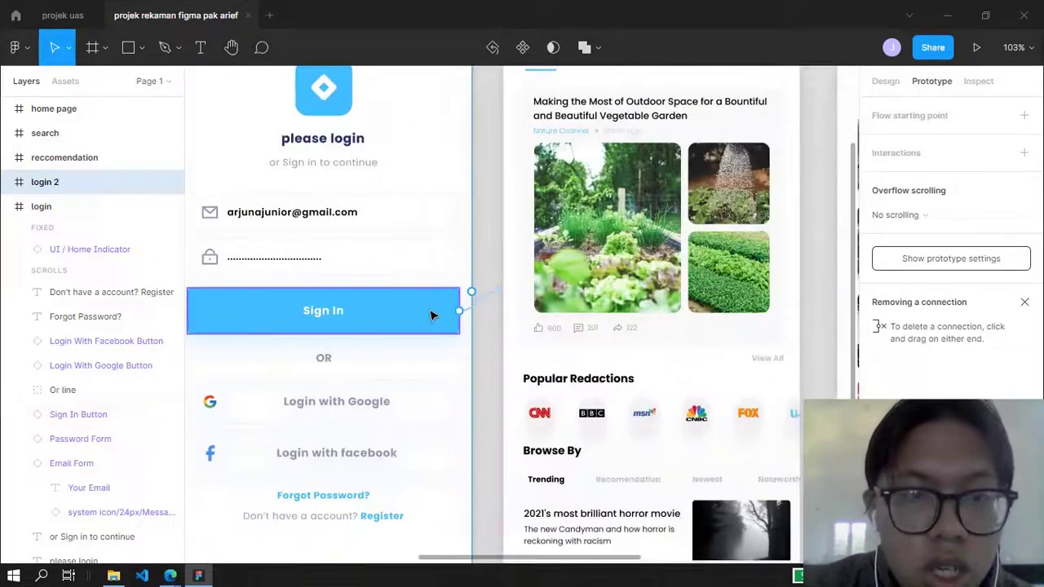
pyautogui.click(453, 313)
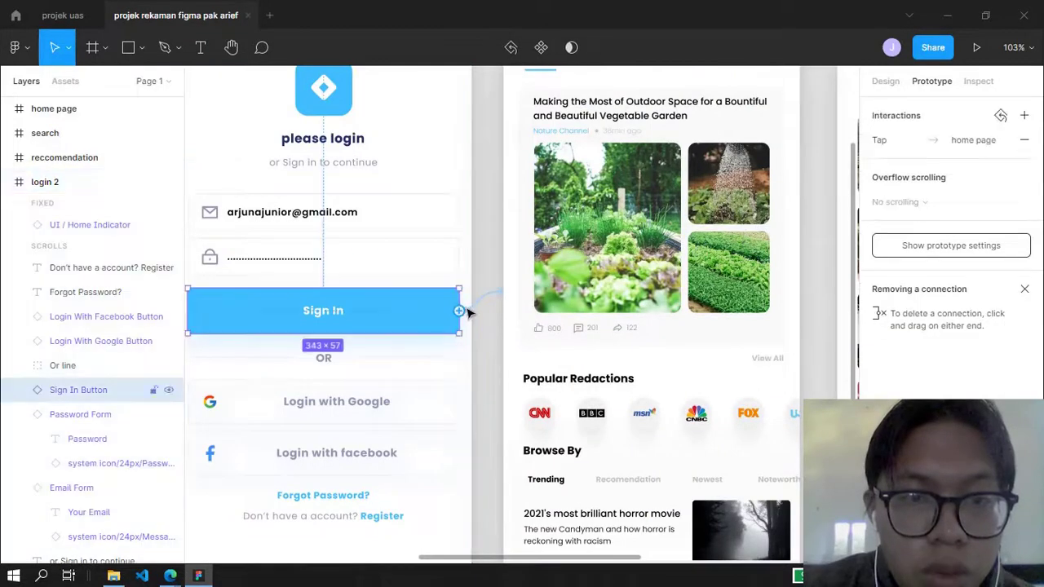
# Select the home page frame and examine its connection point toward the reccomendation frame.
pyautogui.scroll(-3, 472, 310)
pyautogui.click(503, 308)
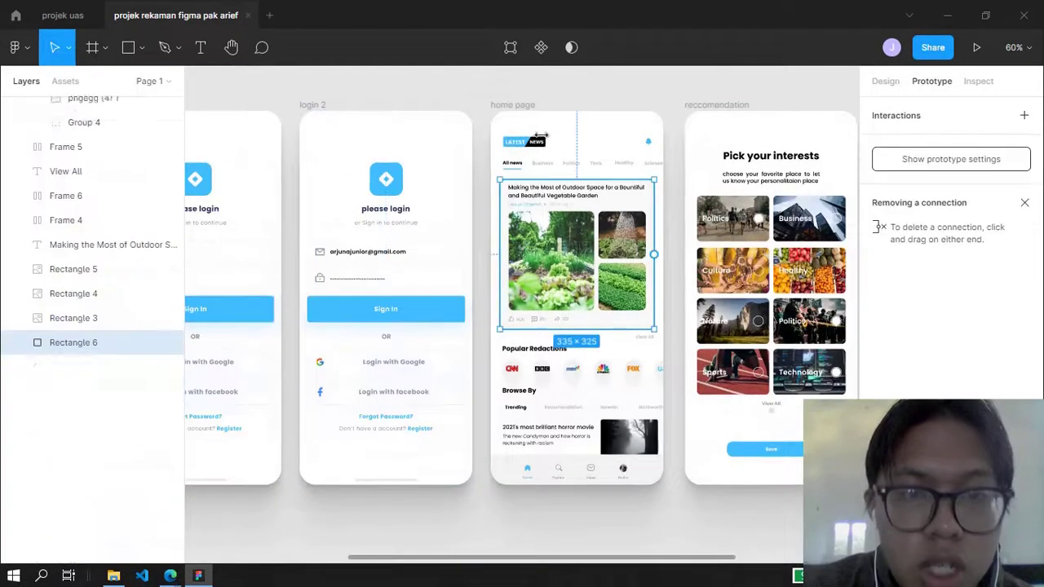
pyautogui.click(525, 104)
pyautogui.hscroll(3, 524, 105)
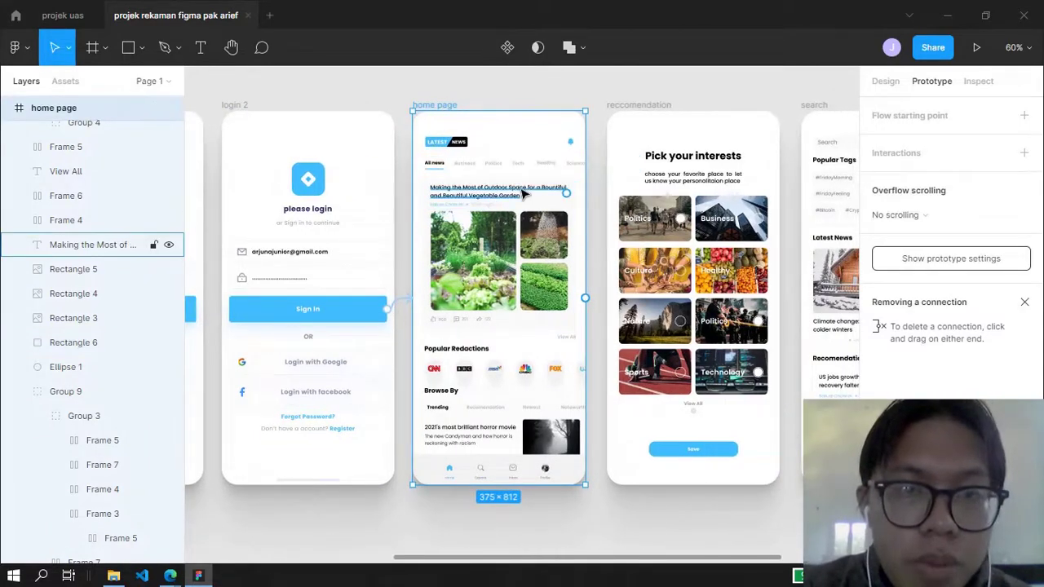
pyautogui.scroll(5, 501, 187)
pyautogui.scroll(-5, 490, 163)
pyautogui.scroll(2, 417, 88)
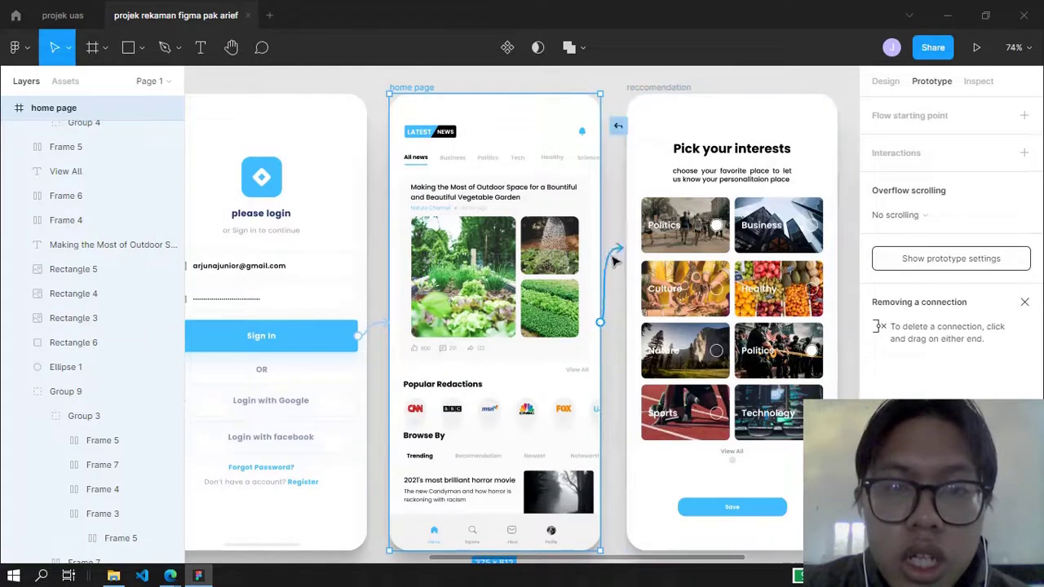
pyautogui.click(585, 324)
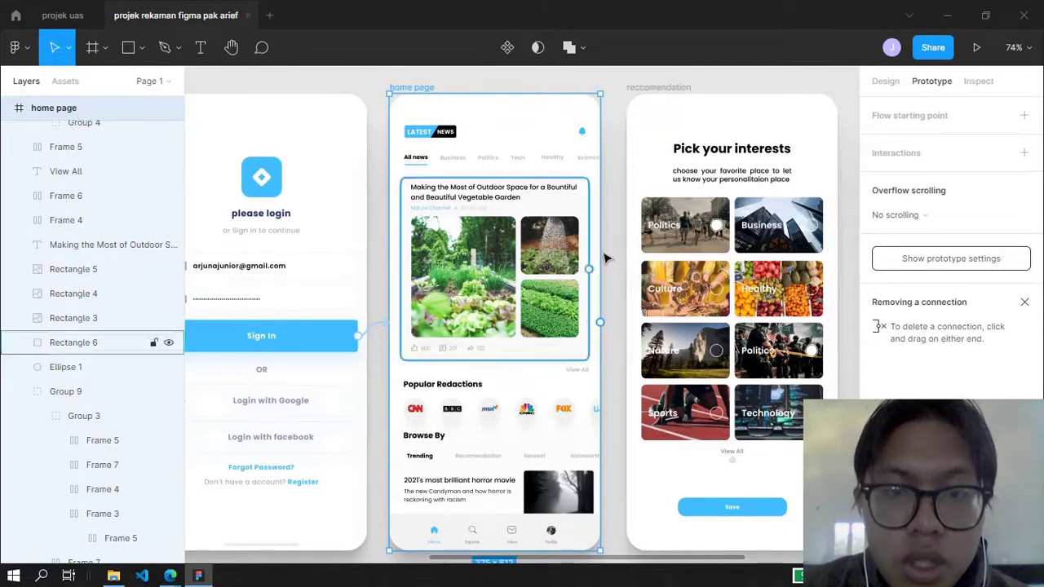
pyautogui.click(597, 322)
pyautogui.click(425, 114)
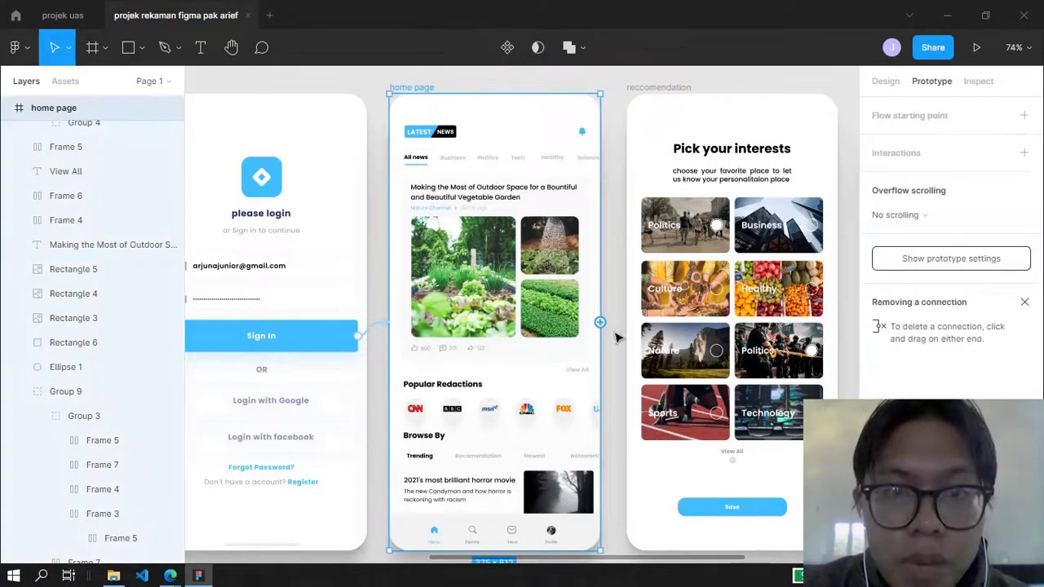
pyautogui.click(619, 274)
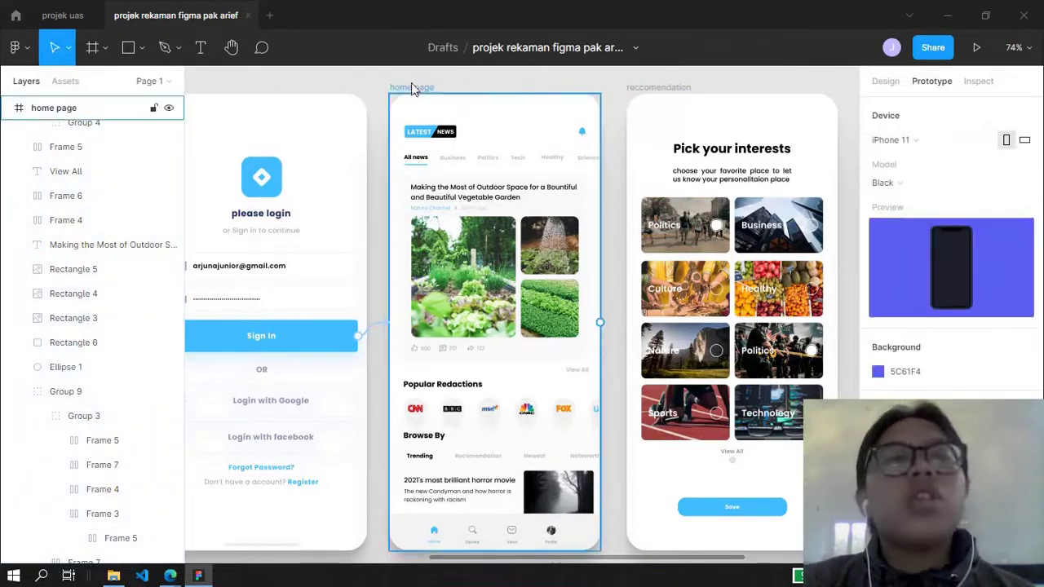
# Examine the Home, Explore, Inbox and Profile icons in the home page's navigation bar.
pyautogui.click(414, 88)
pyautogui.scroll(-3, 506, 243)
pyautogui.scroll(5, 504, 243)
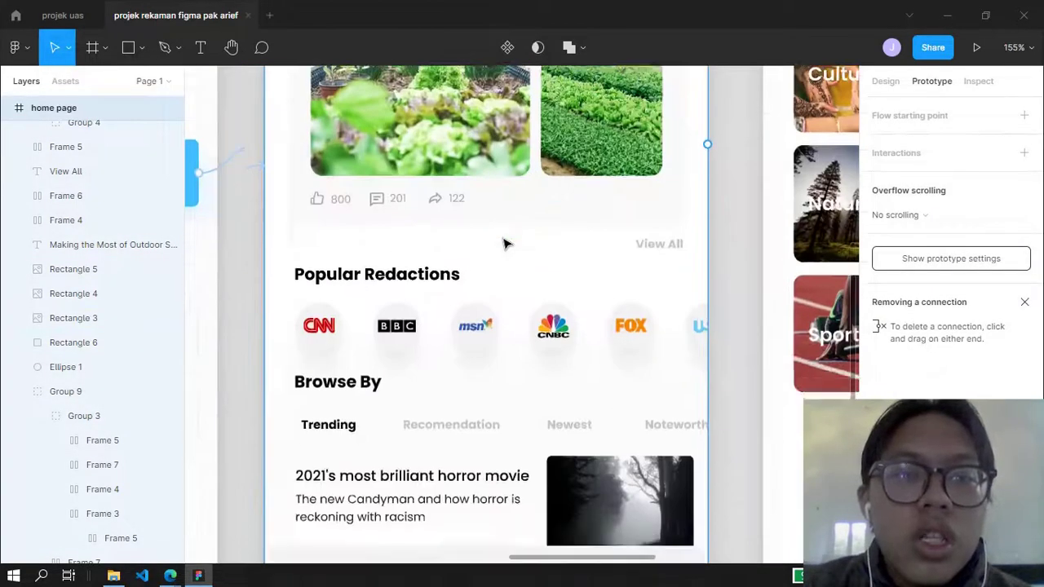
pyautogui.click(441, 275)
pyautogui.click(519, 268)
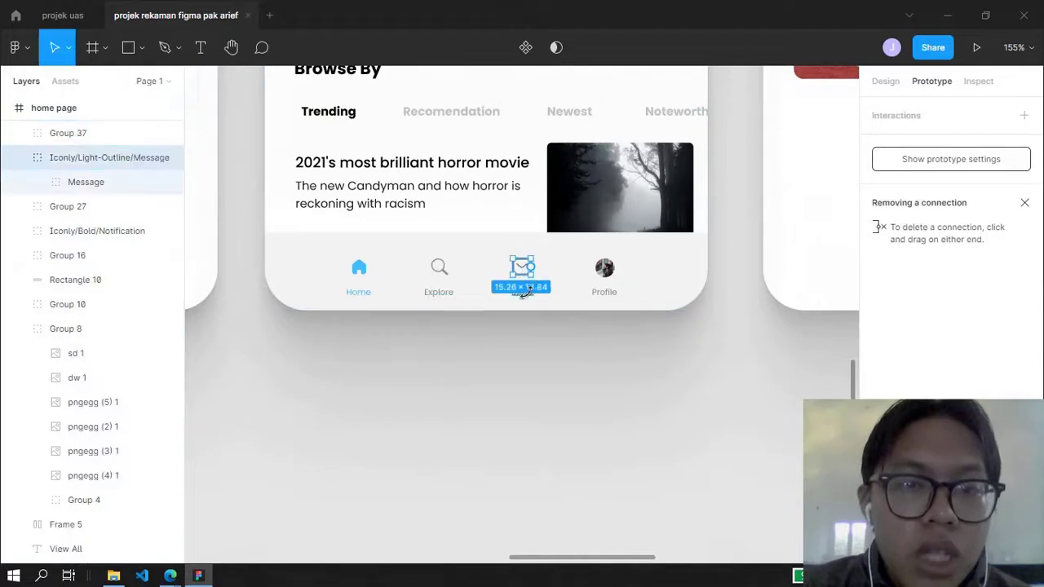
pyautogui.click(364, 267)
pyautogui.click(605, 268)
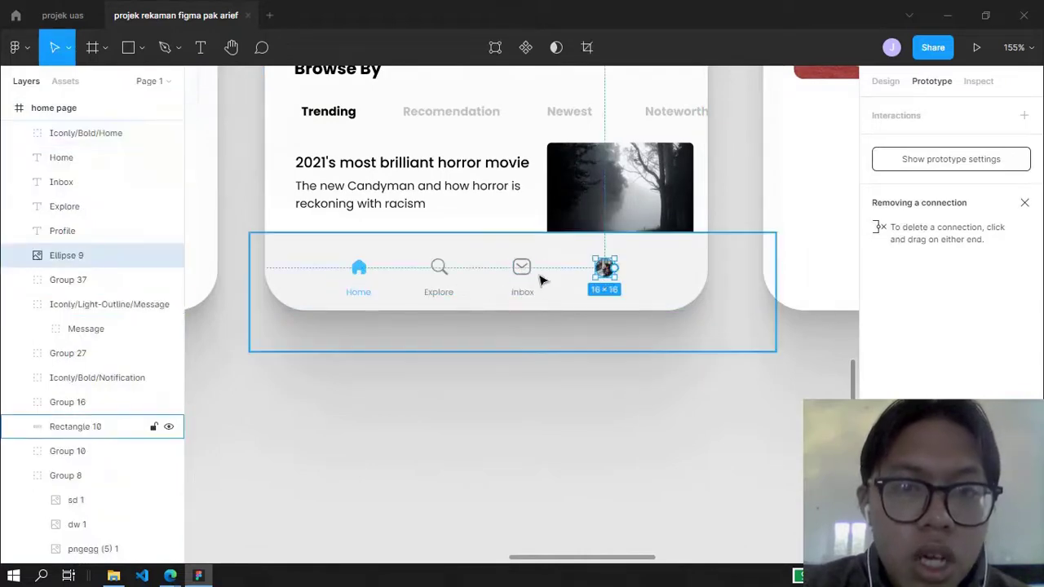
pyautogui.click(523, 268)
pyautogui.click(441, 274)
pyautogui.scroll(-5, 440, 273)
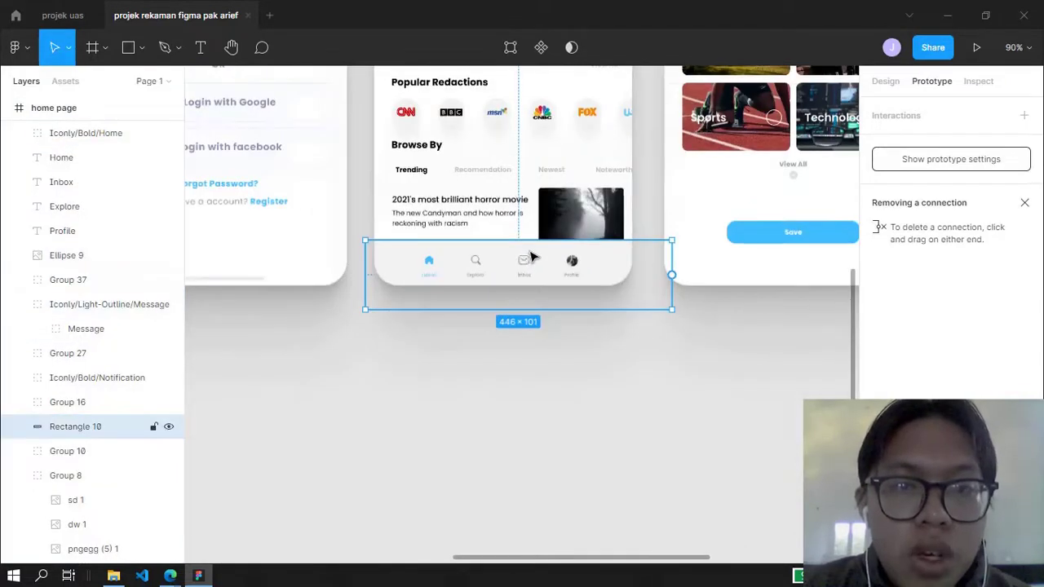
# Look over the reccomendation frame beside the home page, and reselect the home page frame.
pyautogui.hscroll(5, 531, 259)
pyautogui.scroll(5, 531, 258)
pyautogui.hscroll(-3, 522, 237)
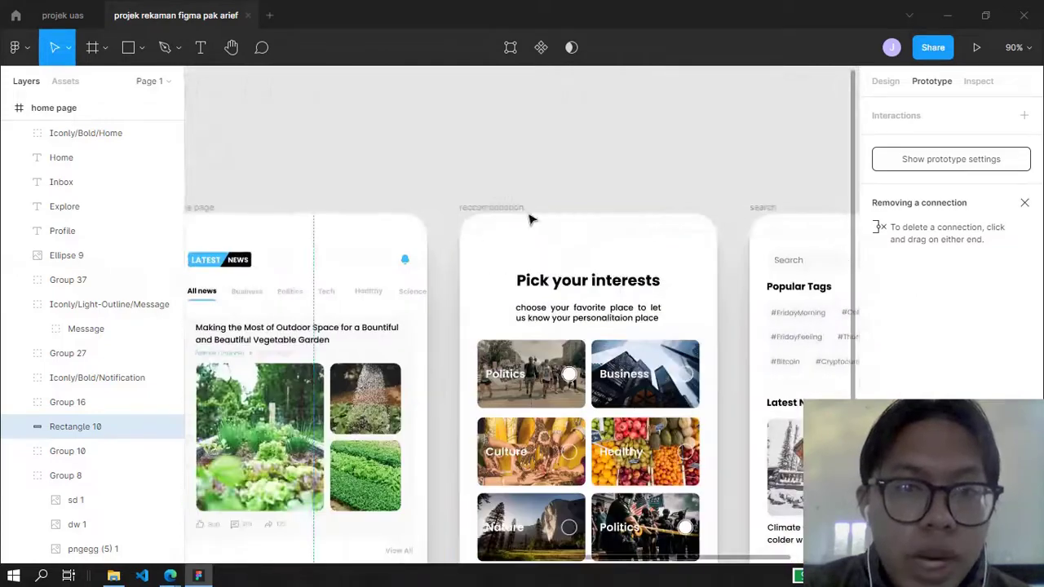
pyautogui.click(539, 240)
pyautogui.click(592, 177)
pyautogui.hscroll(-6, 514, 229)
pyautogui.hscroll(5, 504, 232)
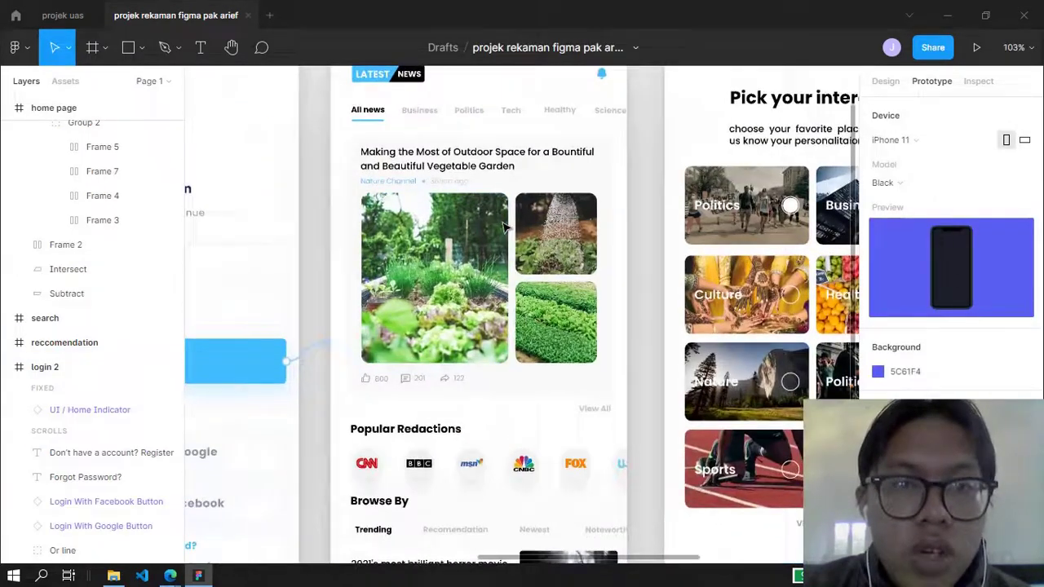
pyautogui.scroll(-2, 505, 231)
pyautogui.scroll(1, 489, 204)
pyautogui.click(416, 88)
pyautogui.click(415, 87)
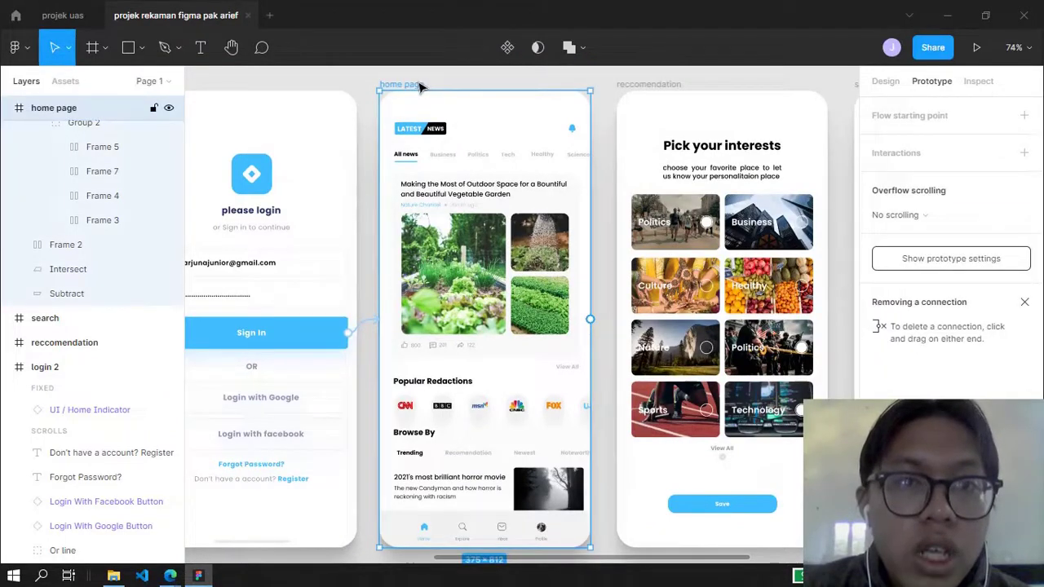
# Connect the Explore search icon in the home page's navigation bar to the reccomendation frame.
pyautogui.scroll(-4, 564, 210)
pyautogui.scroll(3, 495, 217)
pyautogui.scroll(-2, 496, 219)
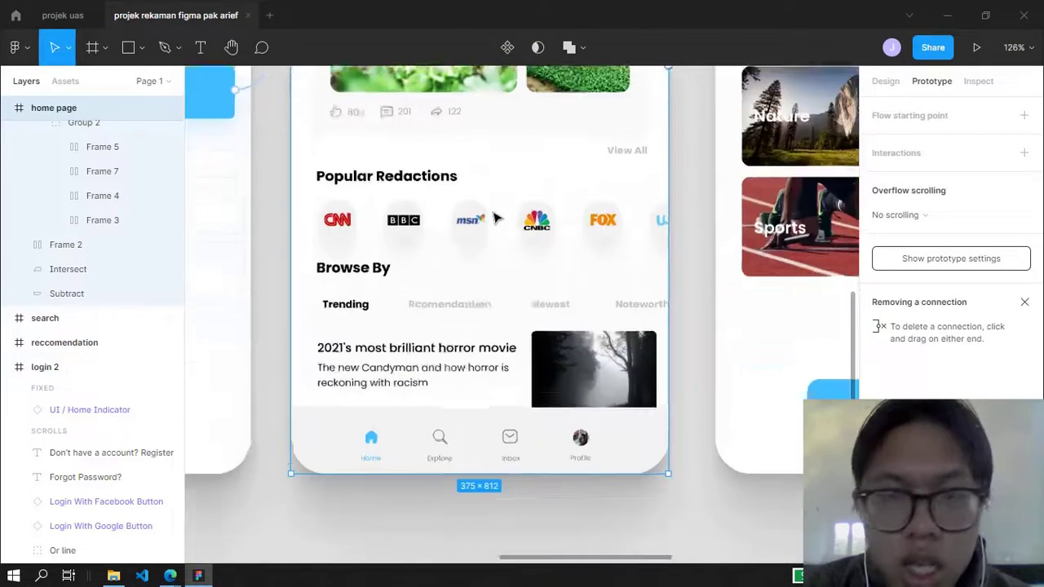
pyautogui.scroll(-4, 489, 245)
pyautogui.scroll(3, 461, 303)
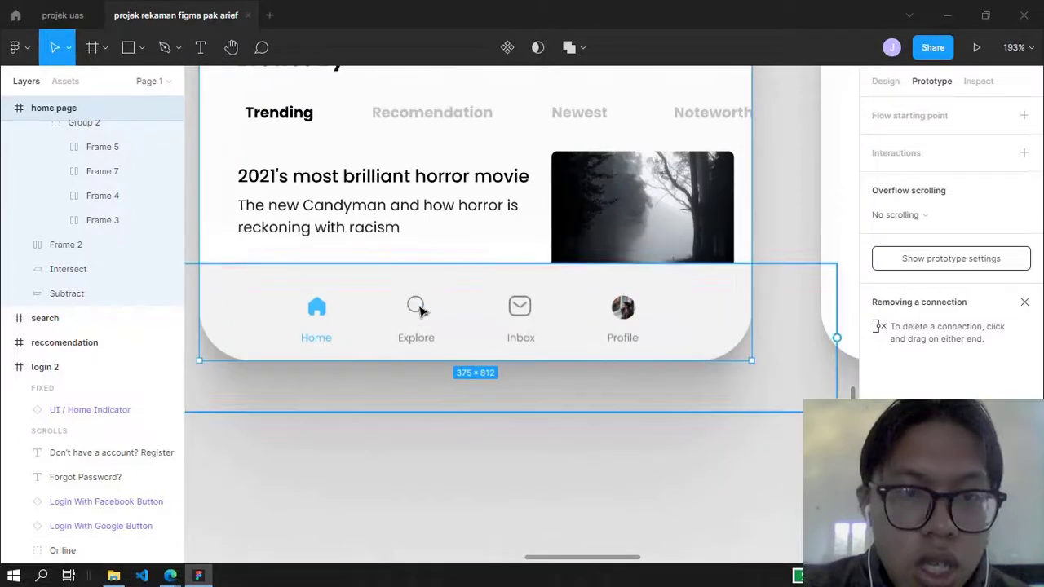
pyautogui.click(429, 310)
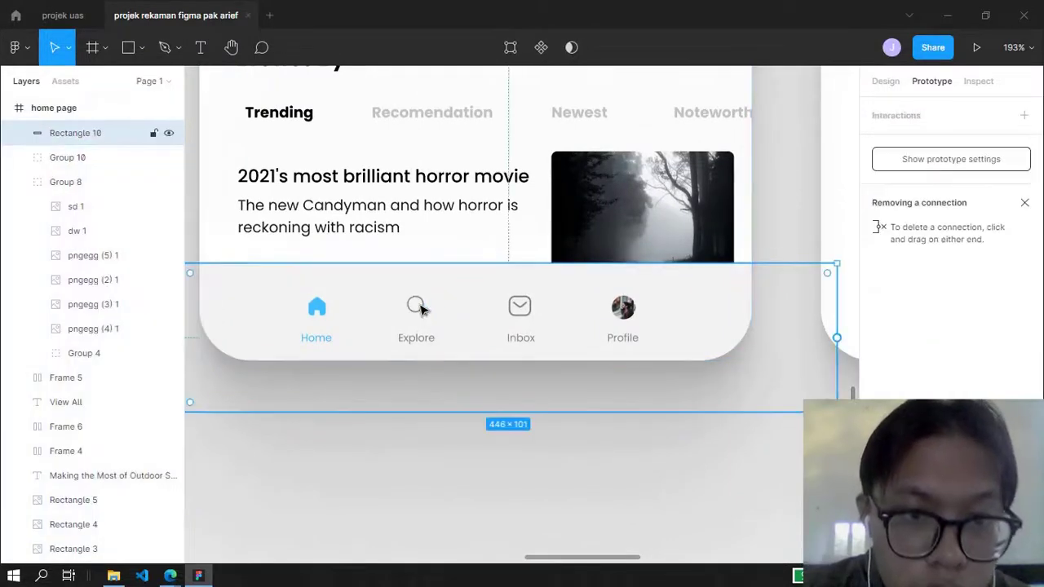
pyautogui.click(431, 314)
pyautogui.click(433, 309)
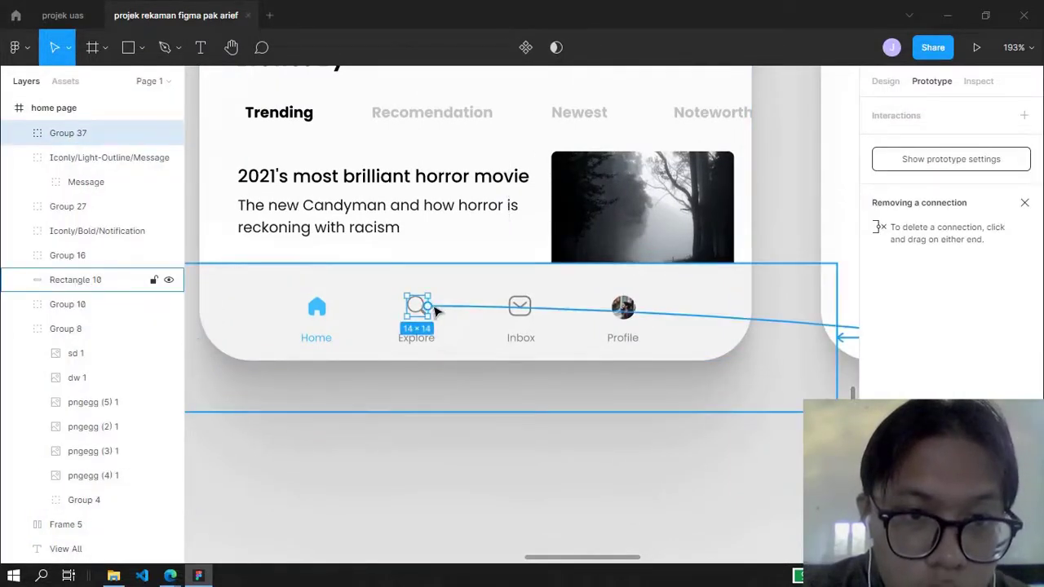
pyautogui.moveTo(435, 308); pyautogui.dragTo(603, 242)
pyautogui.scroll(-5, 518, 253)
pyautogui.scroll(-2, 514, 258)
pyautogui.scroll(5, 659, 155)
pyautogui.hscroll(3, 632, 200)
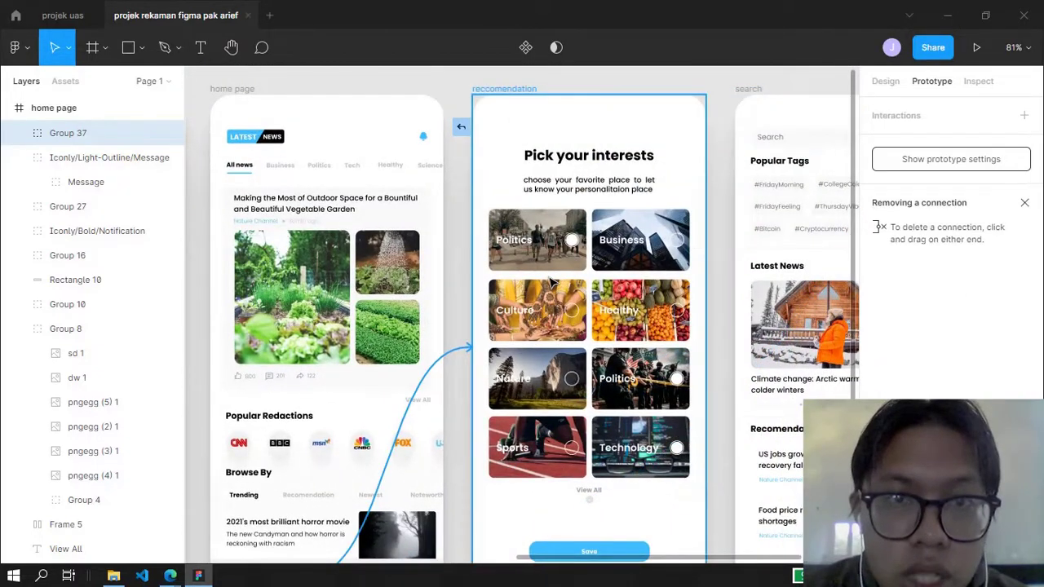
pyautogui.moveTo(551, 281); pyautogui.dragTo(551, 282)
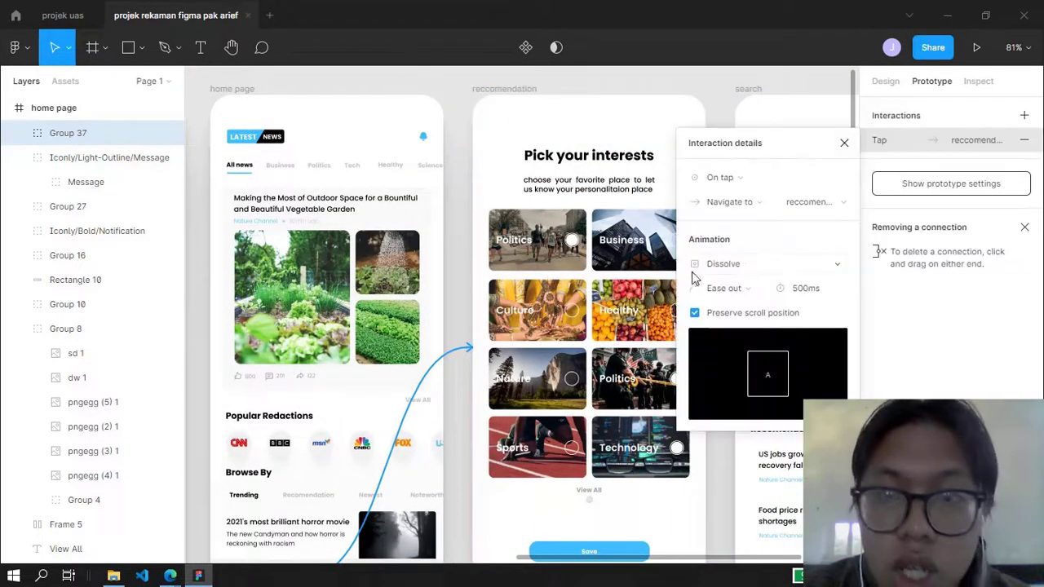
# Choose Dissolve as the Explore icon connection's animation and close the interaction details.
pyautogui.click(740, 267)
pyautogui.click(741, 265)
pyautogui.click(742, 264)
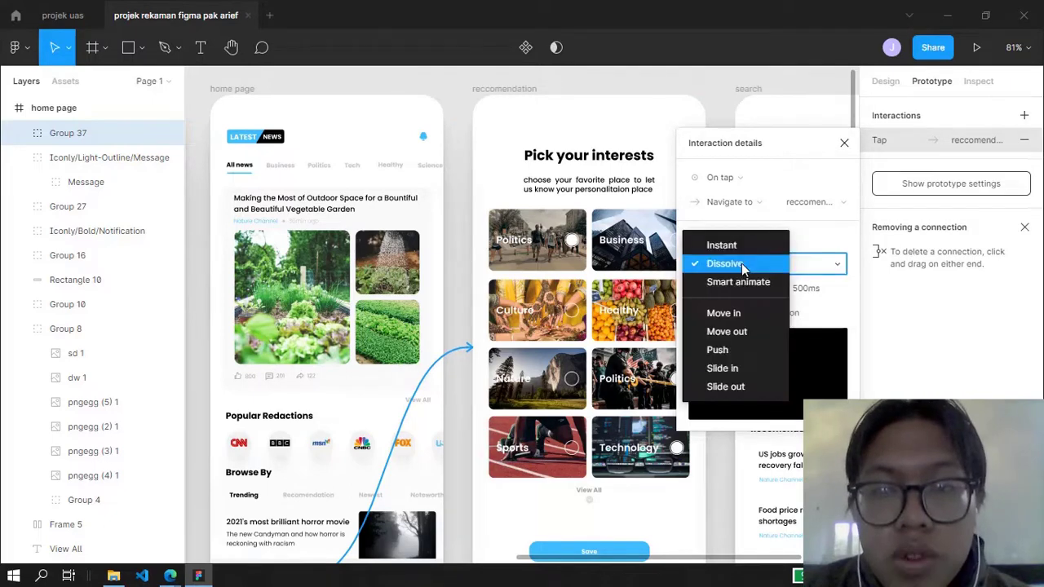
pyautogui.click(741, 264)
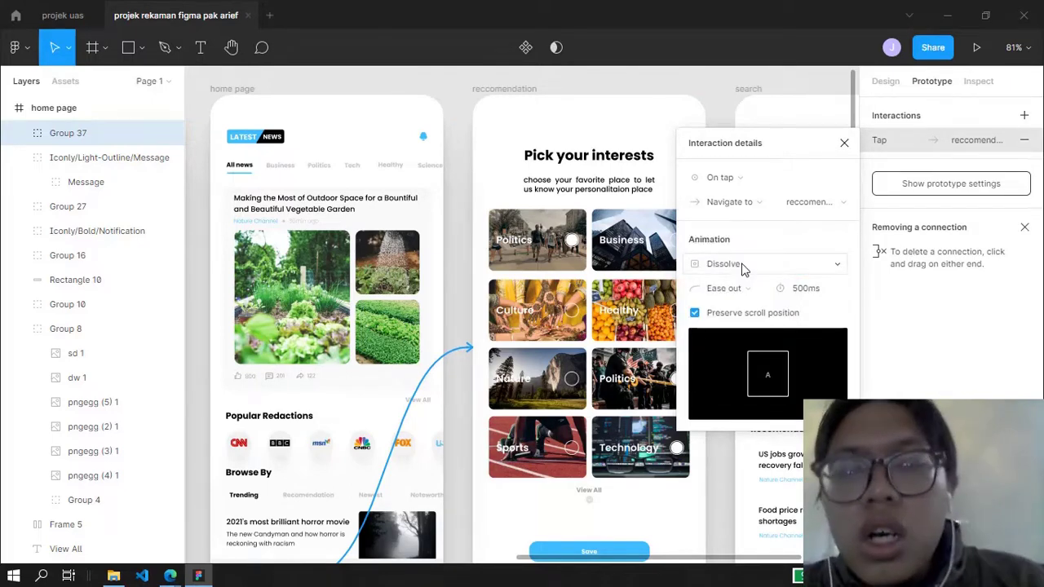
pyautogui.click(741, 264)
pyautogui.click(742, 264)
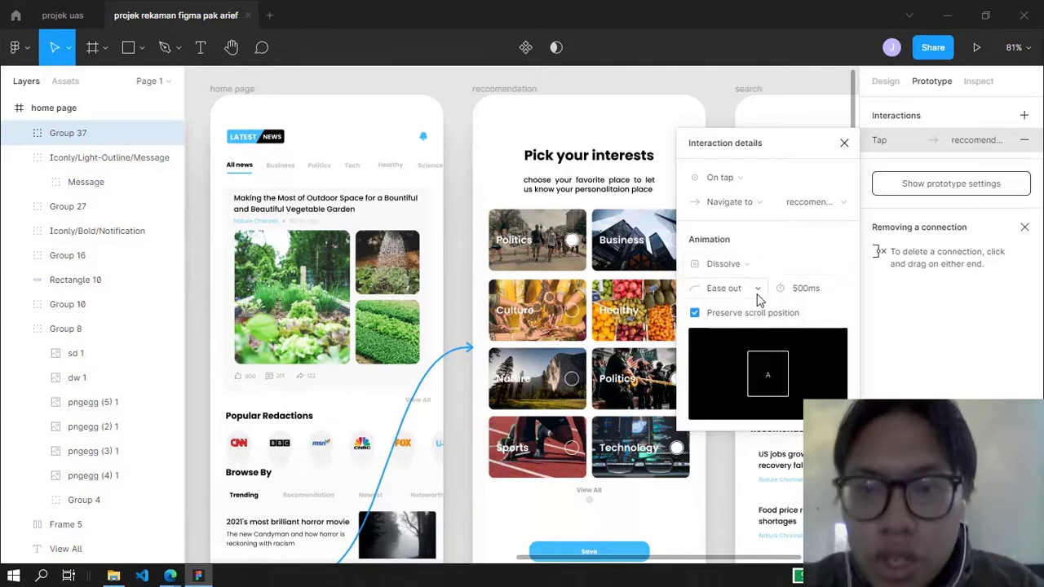
pyautogui.click(845, 143)
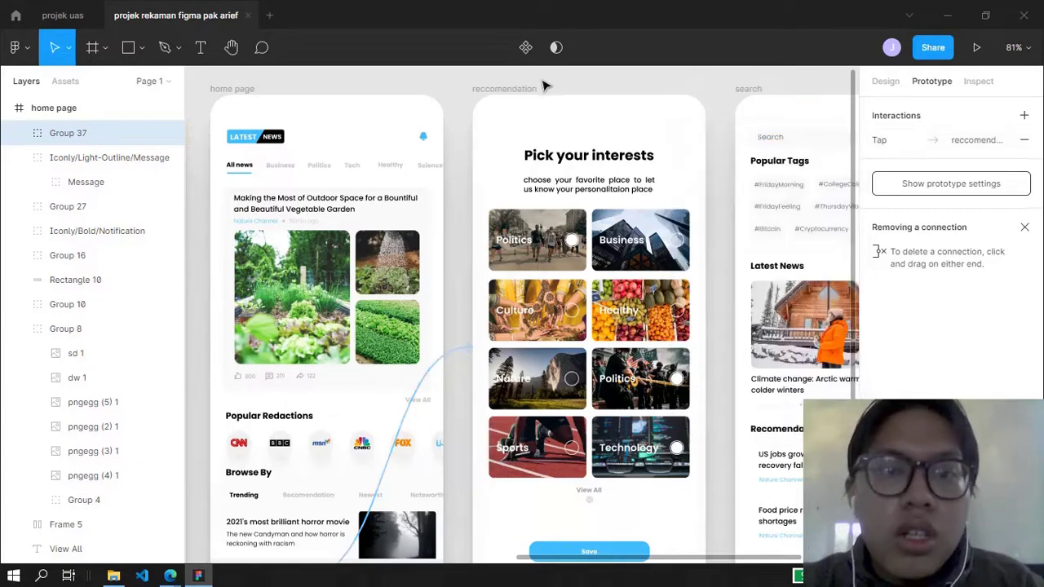
# Connect the Save button's rectangle on the reccomendation frame to the search frame.
pyautogui.click(571, 90)
pyautogui.hscroll(1, 665, 236)
pyautogui.hscroll(3, 665, 236)
pyautogui.keyDown('ctrl'); pyautogui.scroll(-3, 567, 228); pyautogui.keyUp('ctrl')
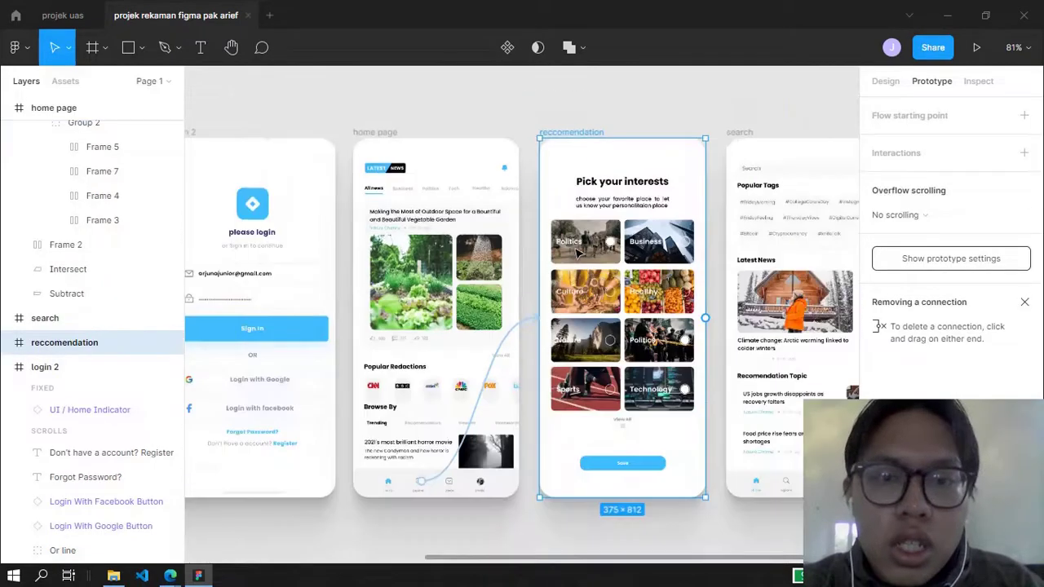
pyautogui.keyDown('ctrl'); pyautogui.scroll(8, 571, 245); pyautogui.keyUp('ctrl')
pyautogui.scroll(-5, 576, 255)
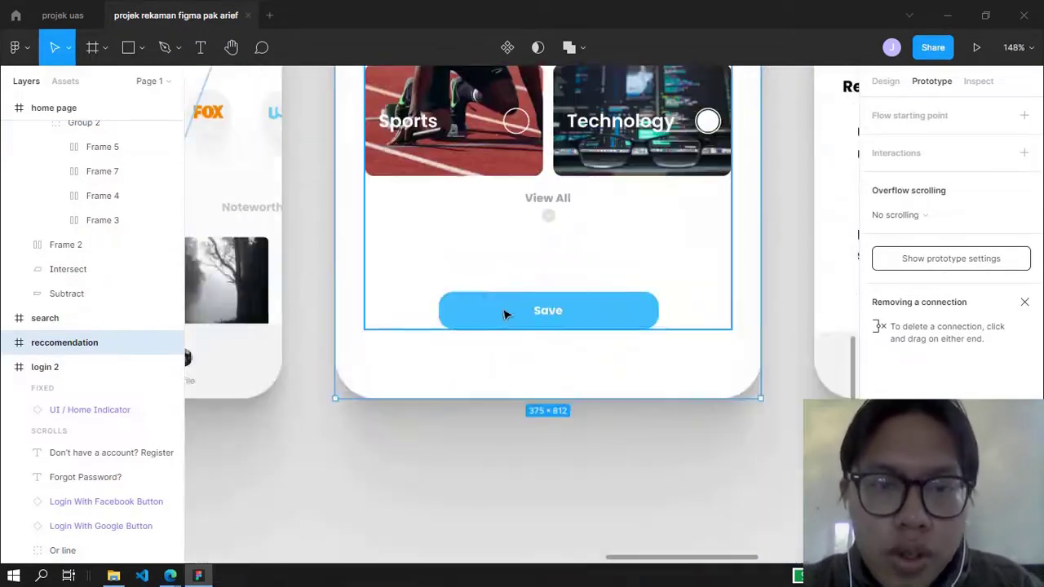
pyautogui.click(557, 308)
pyautogui.doubleClick(622, 310)
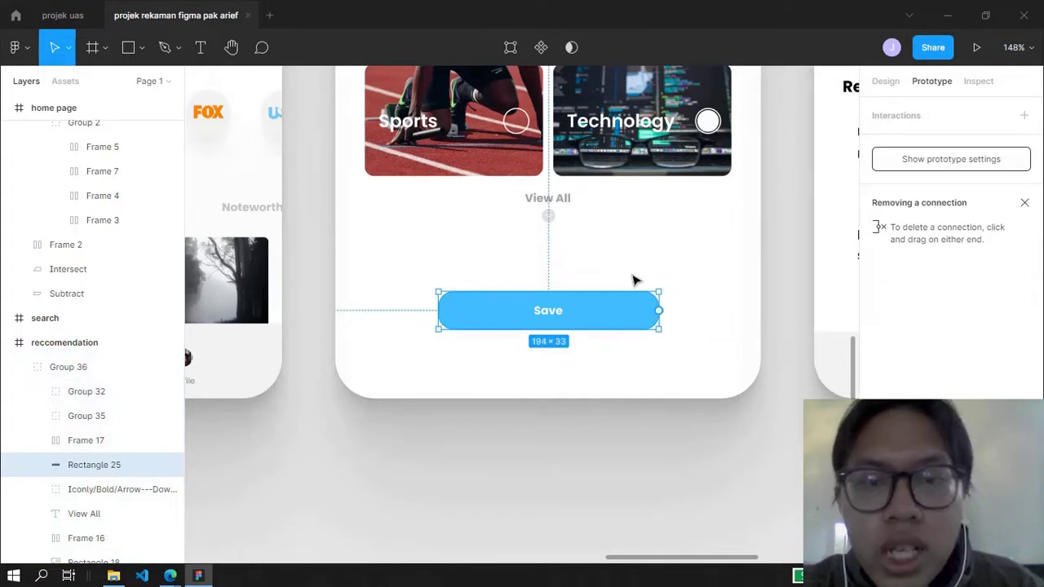
pyautogui.keyDown('ctrl'); pyautogui.scroll(-3, 665, 304); pyautogui.keyUp('ctrl')
pyautogui.scroll(3, 665, 440)
pyautogui.scroll(-1, 665, 441)
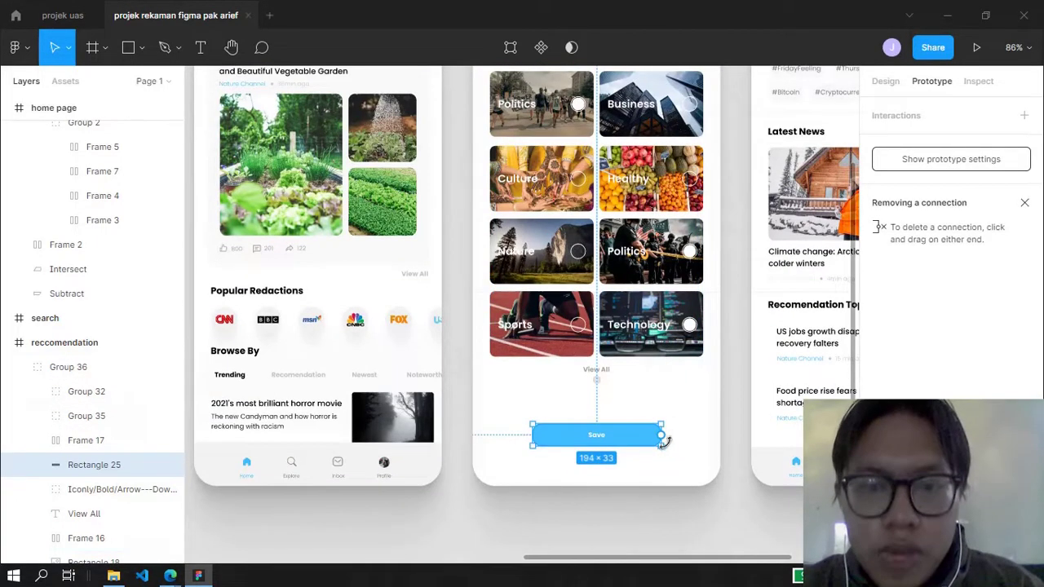
pyautogui.moveTo(660, 435); pyautogui.dragTo(767, 208)
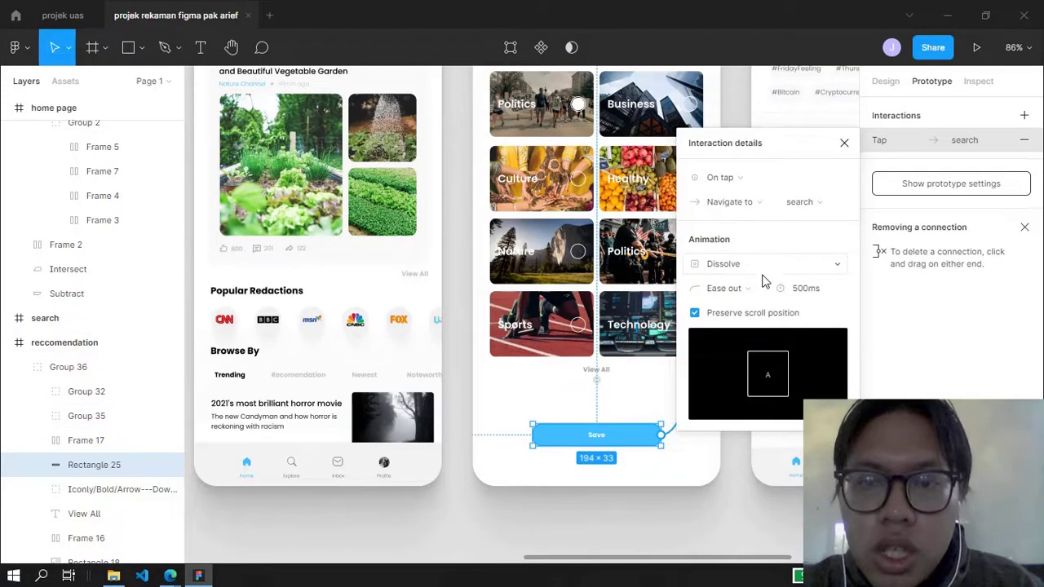
# Set the Save button connection's easing to Ease in and close the interaction details.
pyautogui.click(748, 289)
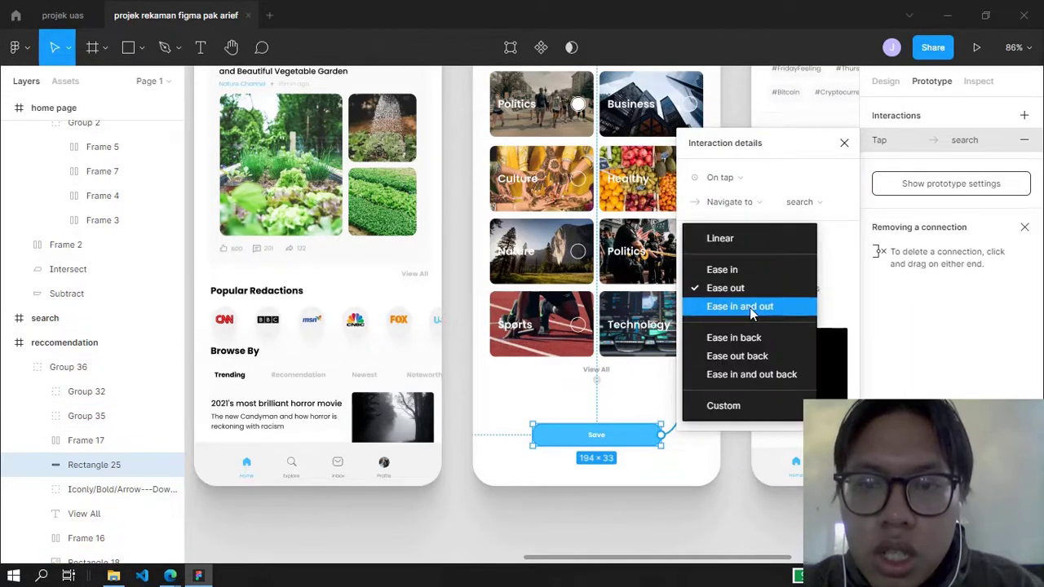
pyautogui.click(750, 308)
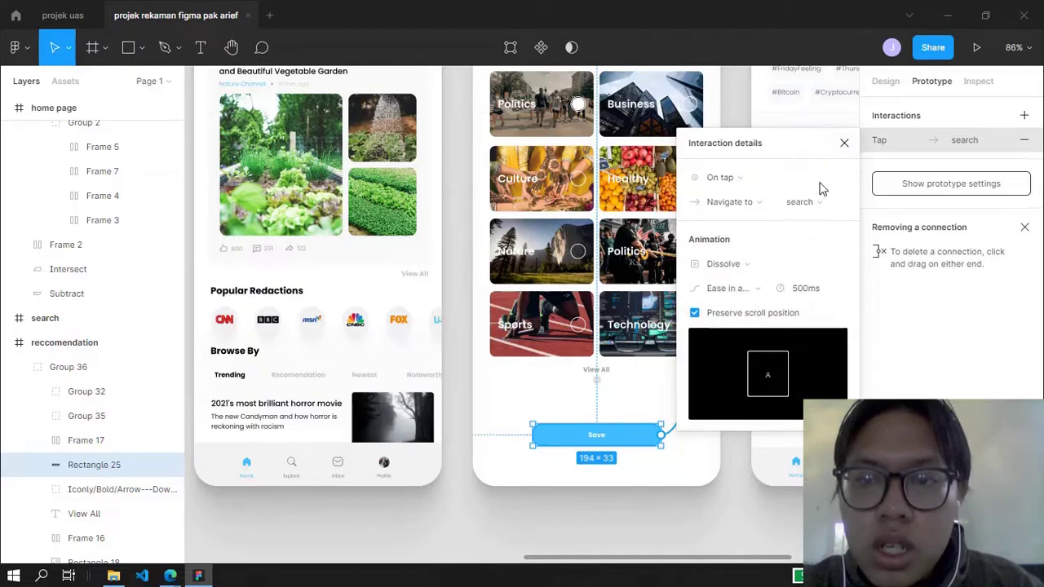
pyautogui.click(730, 291)
pyautogui.click(734, 270)
pyautogui.click(741, 289)
pyautogui.click(748, 268)
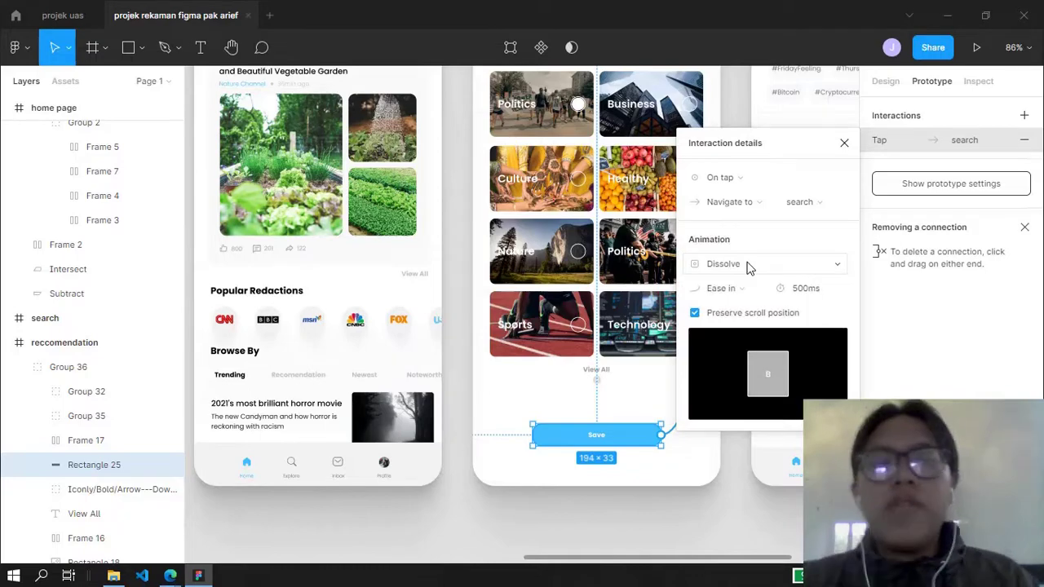
pyautogui.click(845, 143)
# Select the login 2 frame's Sign In button and check its connection to the home page.
pyautogui.scroll(3, 536, 169)
pyautogui.scroll(-1, 536, 169)
pyautogui.hscroll(-6, 485, 387)
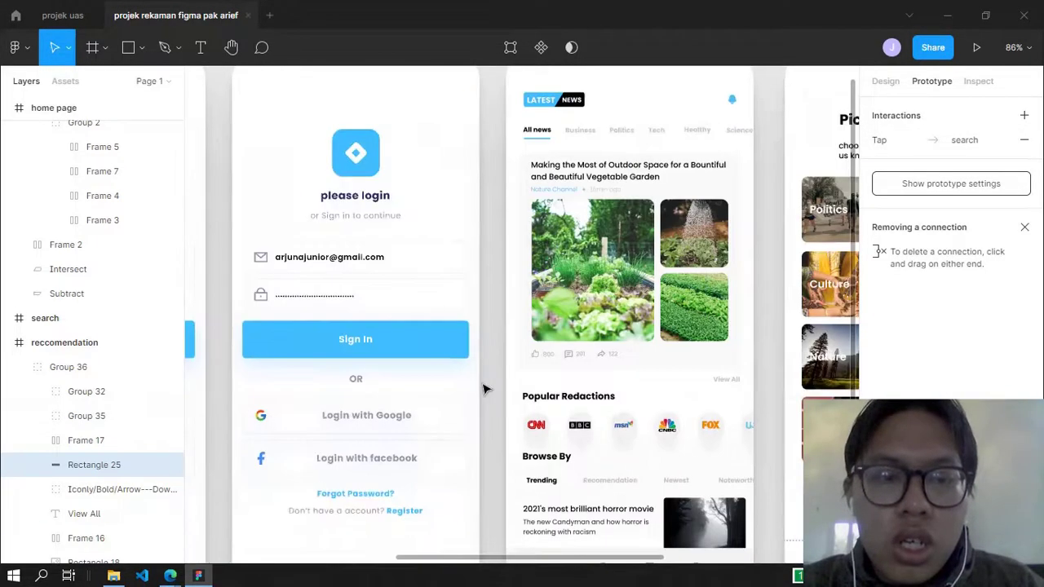
pyautogui.click(513, 343)
pyautogui.hscroll(3, 583, 289)
pyautogui.scroll(-3, 584, 290)
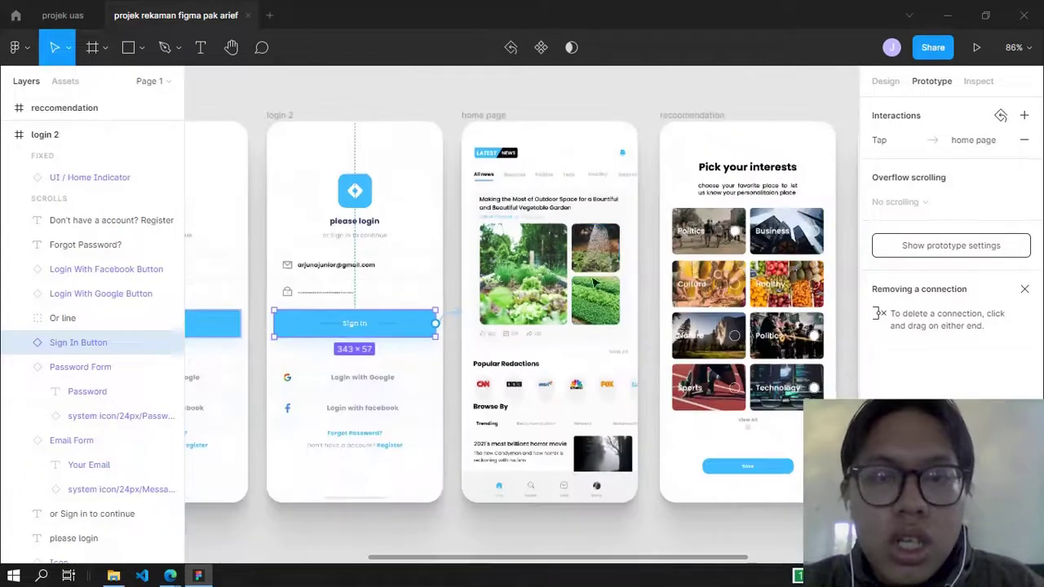
# Connect the whole home page frame to the reccomendation frame with a tap interaction.
pyautogui.scroll(1, 522, 244)
pyautogui.click(507, 143)
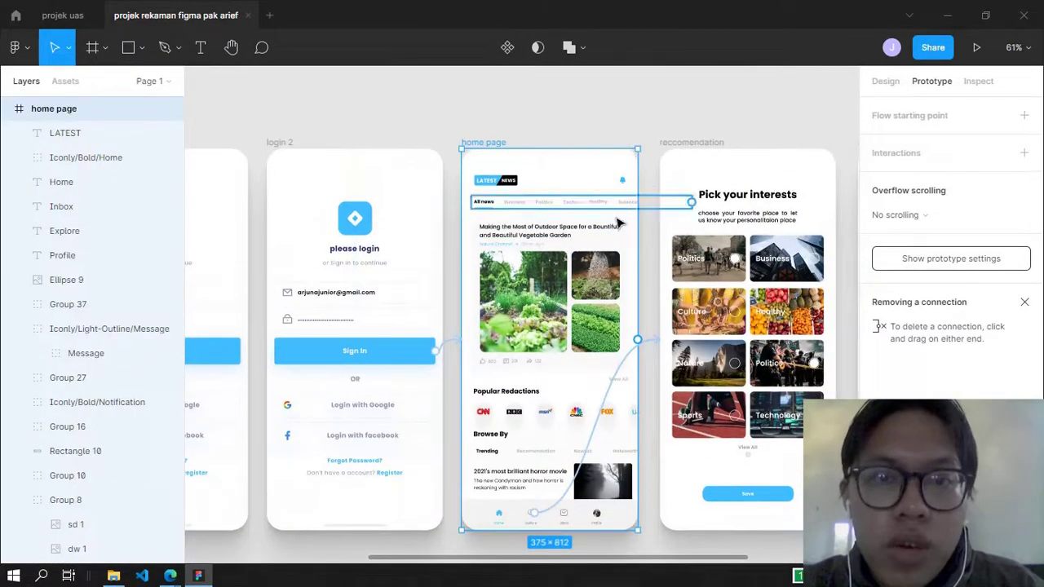
pyautogui.moveTo(638, 340); pyautogui.dragTo(683, 337)
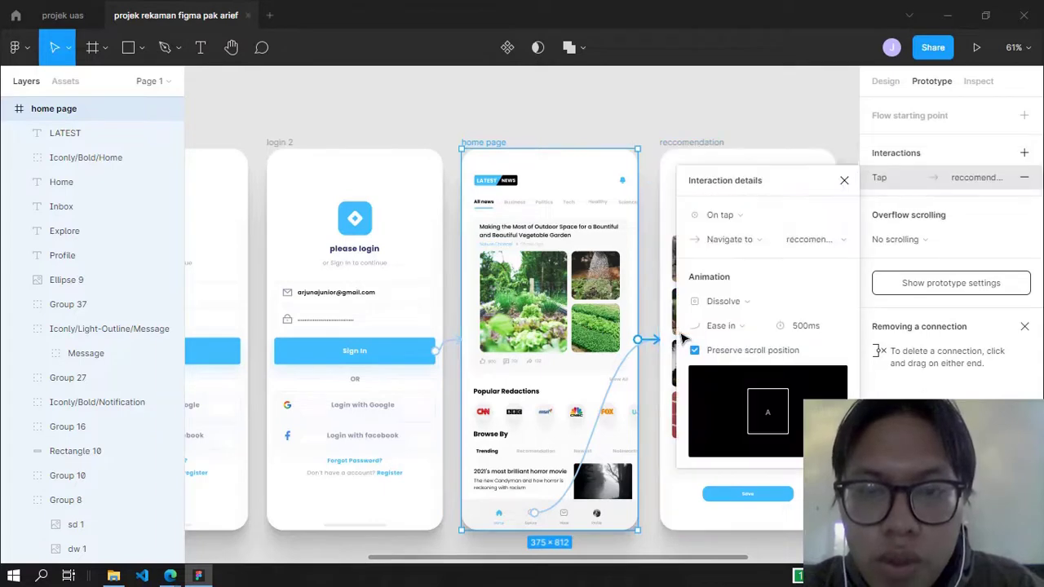
# Set the home page connection's easing to Ease out and its animation to Slide in.
pyautogui.click(743, 330)
pyautogui.click(743, 342)
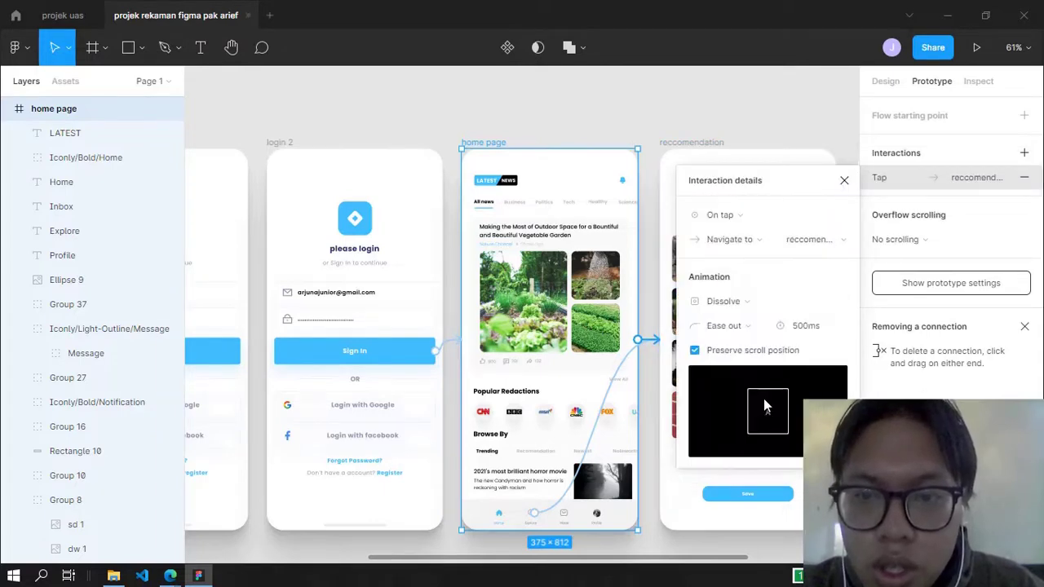
pyautogui.click(738, 301)
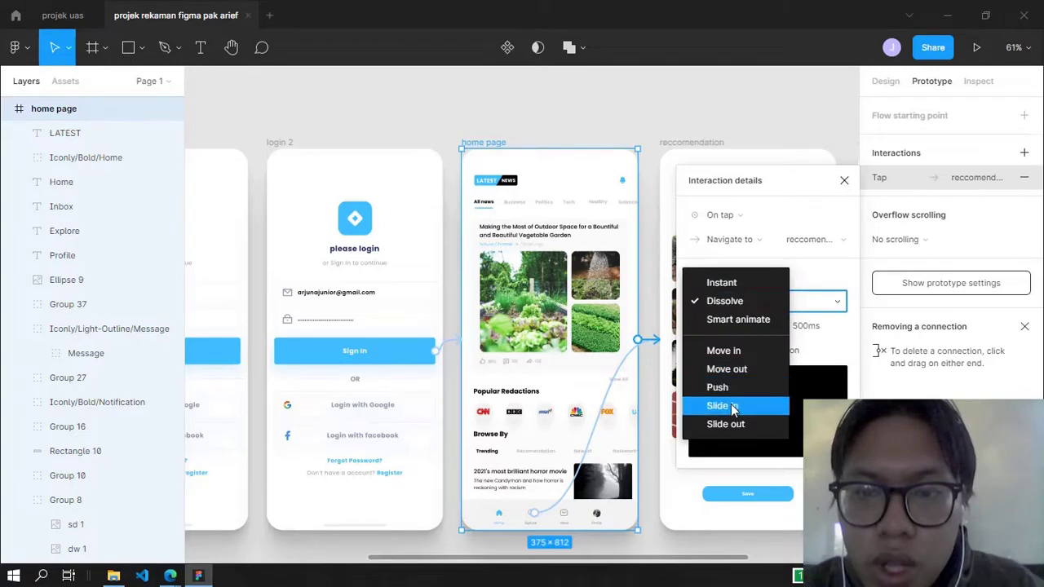
pyautogui.click(730, 404)
# Try the Slide out, Push and Move out animations on the home page connection, settle on Move in and close the interaction details.
pyautogui.click(741, 304)
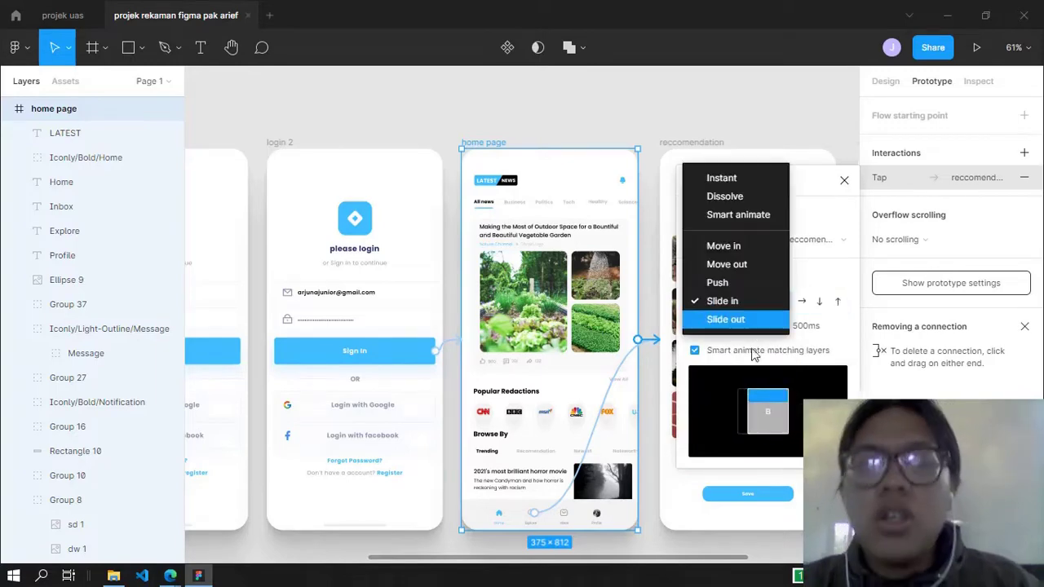
pyautogui.click(753, 319)
pyautogui.click(734, 302)
pyautogui.click(726, 282)
pyautogui.click(738, 301)
pyautogui.click(726, 265)
pyautogui.click(726, 301)
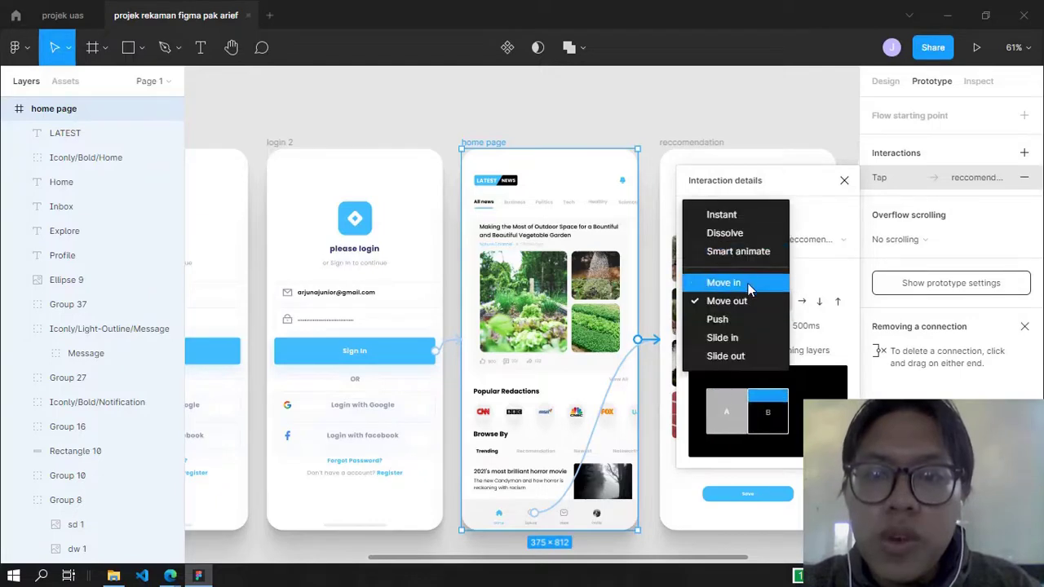
pyautogui.click(724, 280)
pyautogui.click(845, 181)
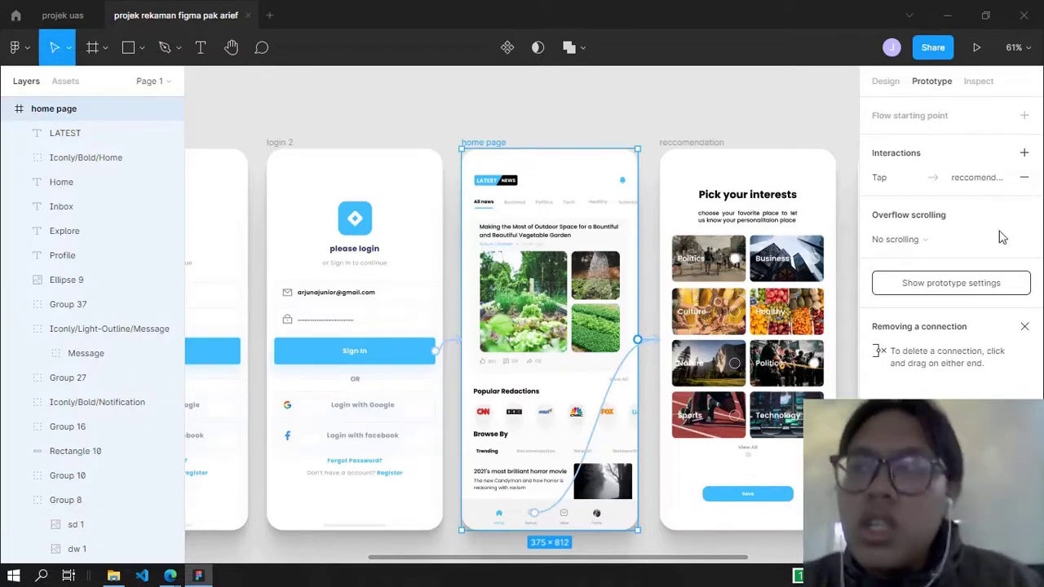
# Remove the whole home page frame's tap interaction to the reccomendation frame and deselect the frame.
pyautogui.click(1025, 187)
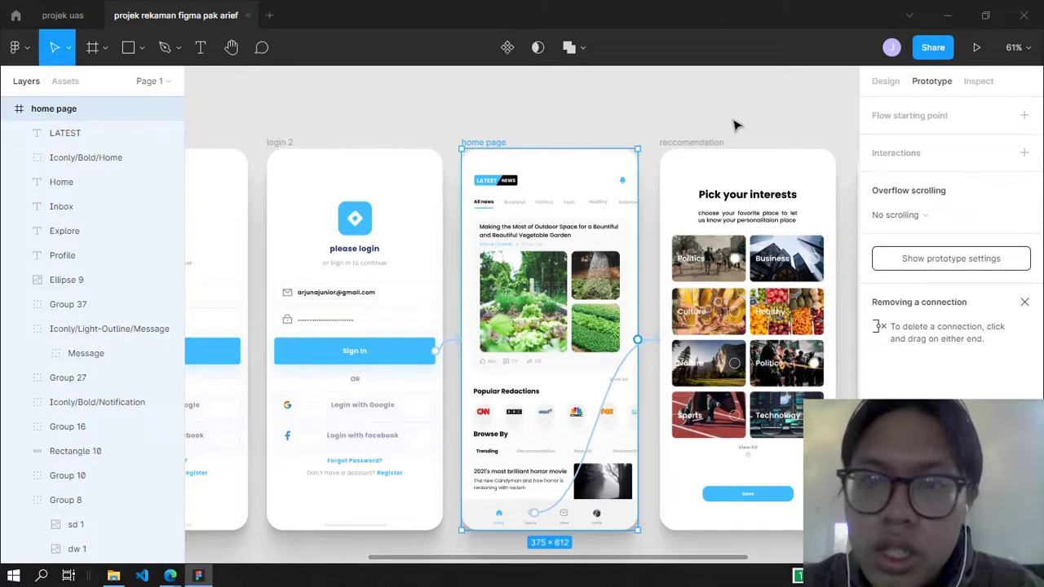
pyautogui.click(737, 126)
# Connect the whole search frame back to the logo intro frame with a tap interaction.
pyautogui.hscroll(6, 736, 131)
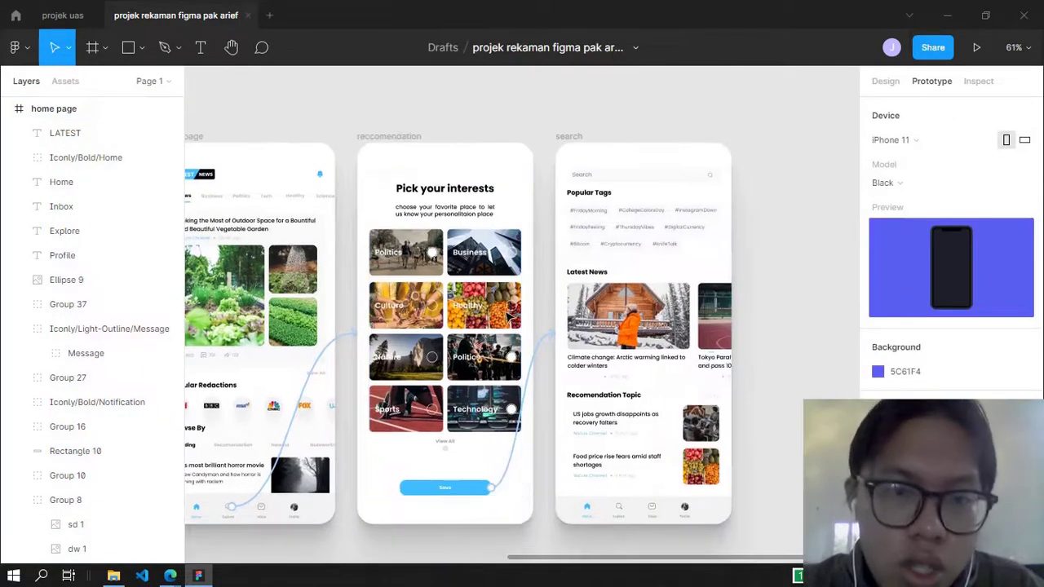
pyautogui.hscroll(2, 503, 168)
pyautogui.click(550, 137)
pyautogui.hscroll(2, 622, 259)
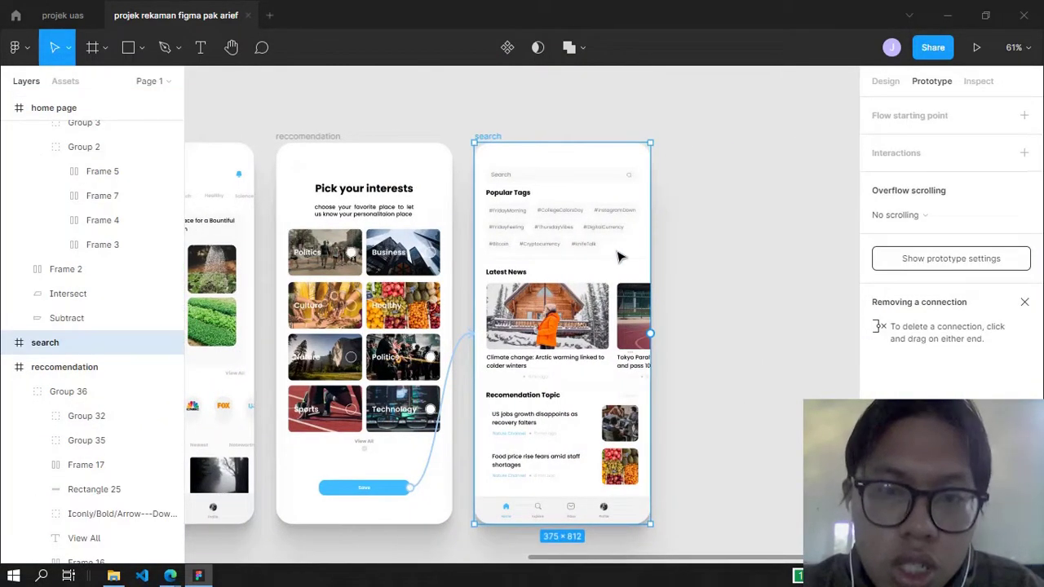
pyautogui.scroll(-1, 488, 167)
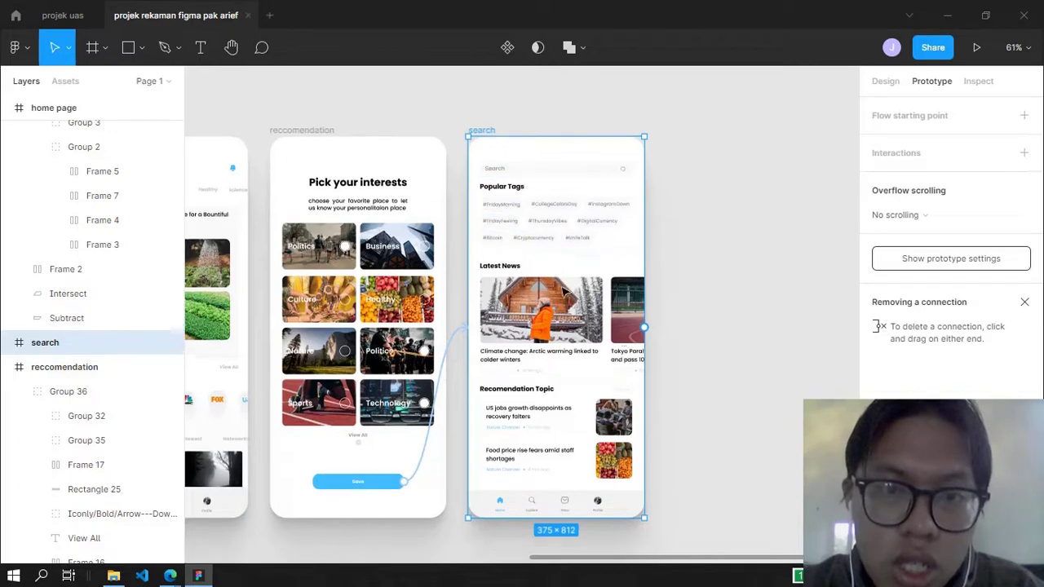
pyautogui.scroll(3, 620, 291)
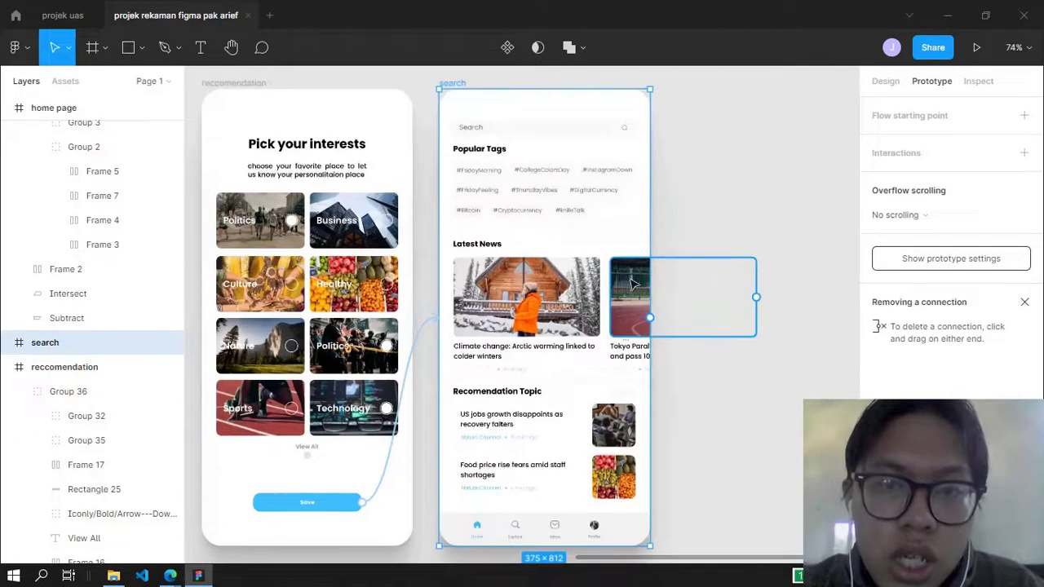
pyautogui.scroll(3, 534, 261)
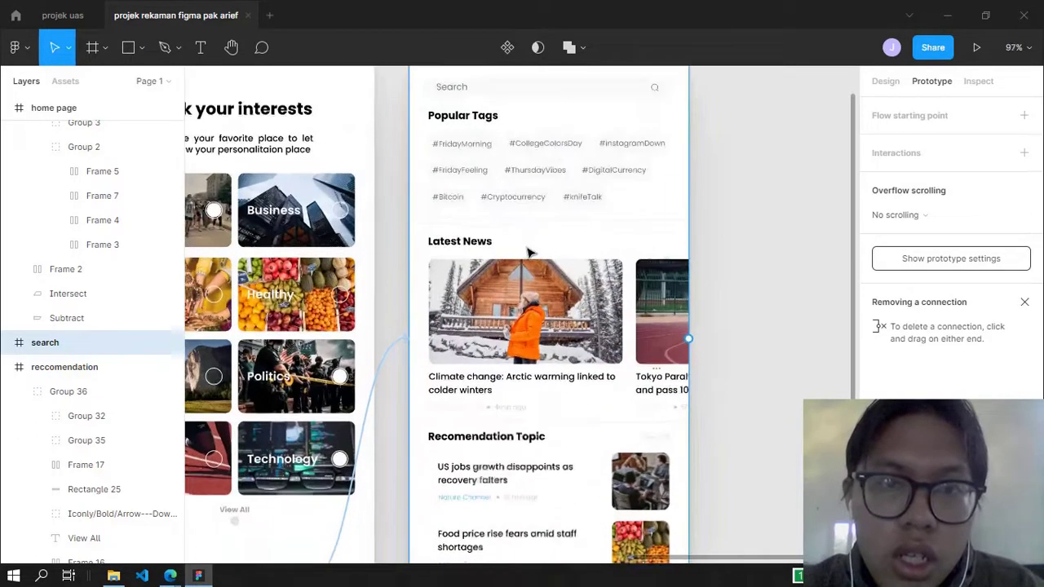
pyautogui.scroll(2, 511, 240)
pyautogui.scroll(-2, 461, 155)
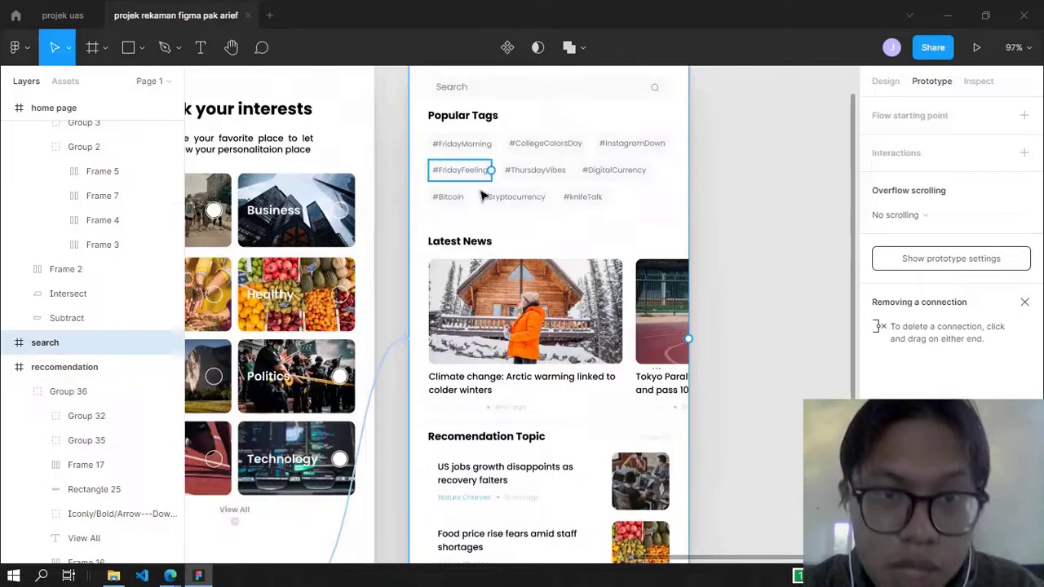
pyautogui.scroll(-3, 506, 213)
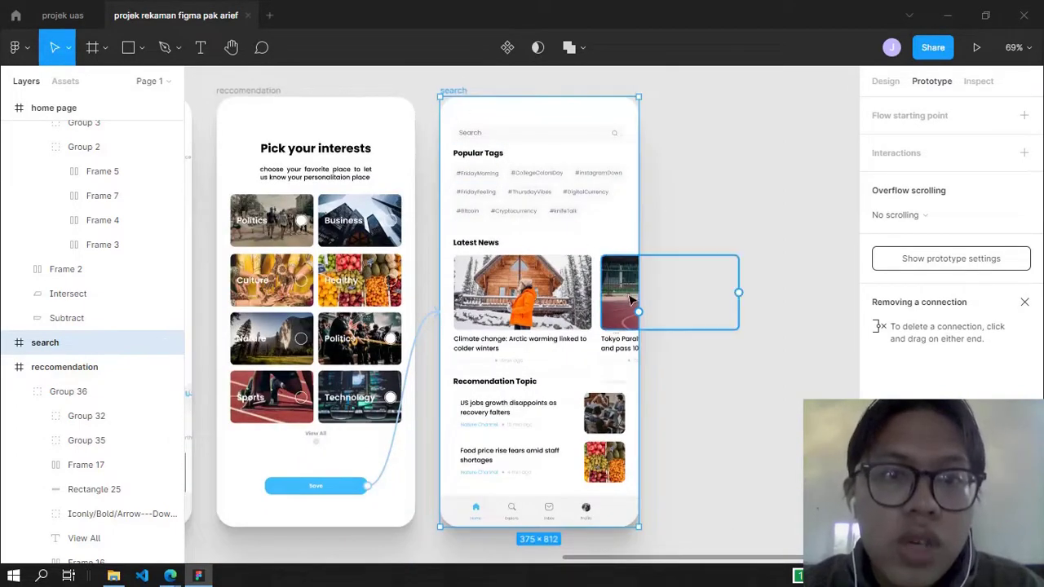
pyautogui.scroll(-1, 625, 300)
pyautogui.moveTo(715, 314); pyautogui.dragTo(315, 226)
pyautogui.scroll(-2, 788, 187)
pyautogui.scroll(-3, 789, 188)
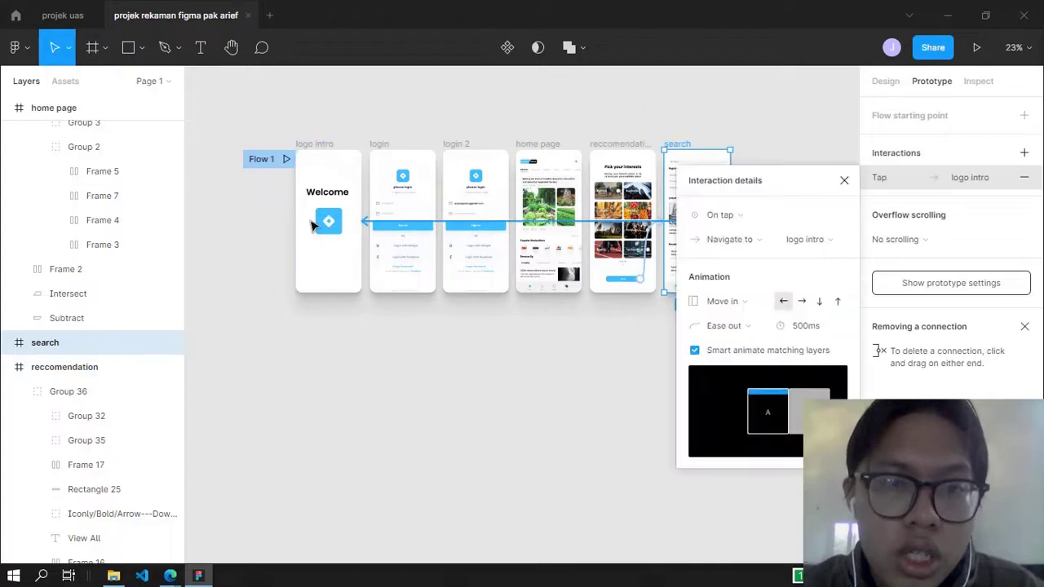
# Set the animation of the search frame's connection to Move out with the upward direction.
pyautogui.click(742, 307)
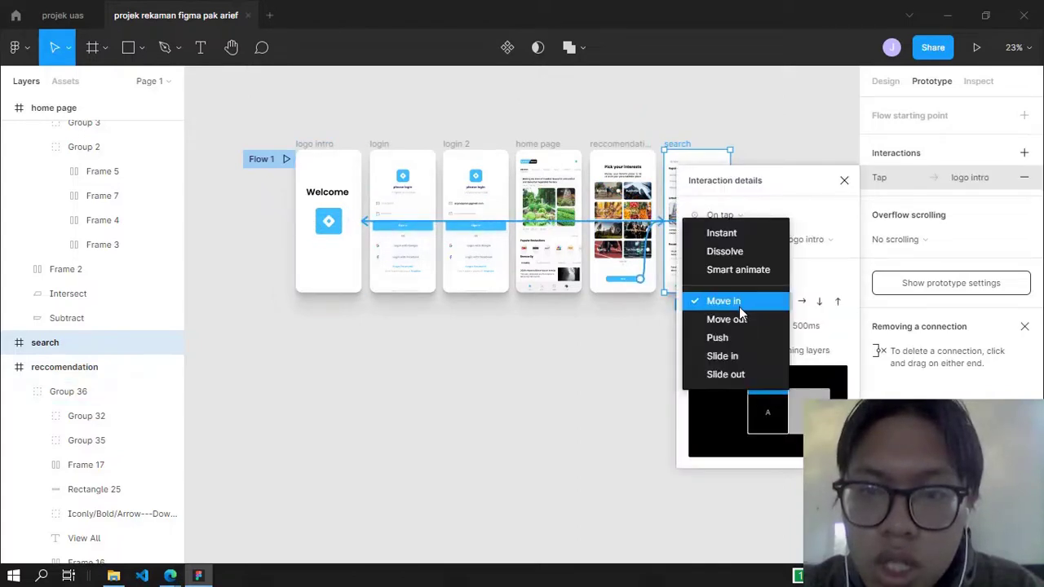
pyautogui.click(741, 320)
pyautogui.click(742, 301)
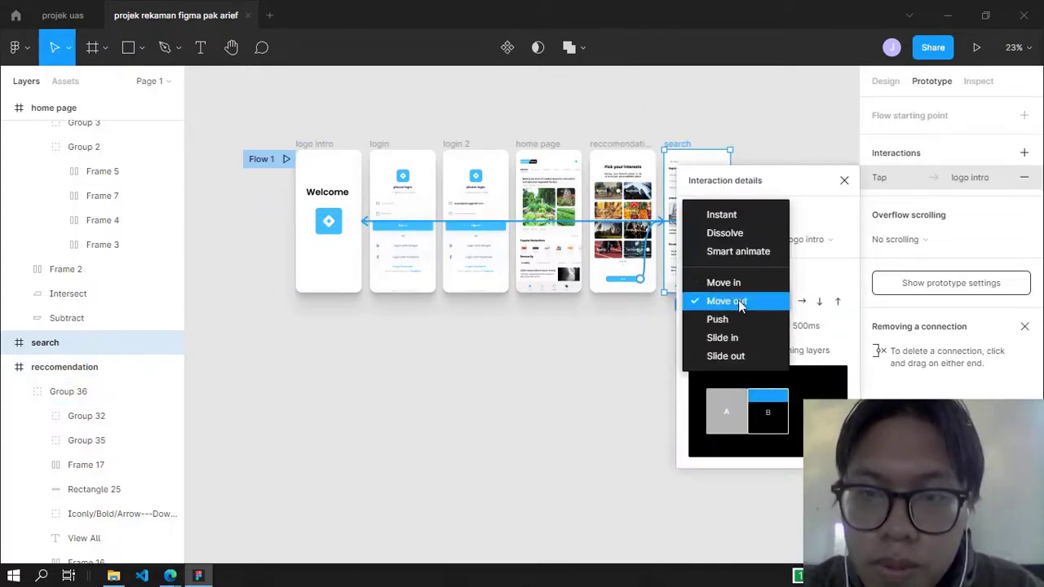
pyautogui.click(840, 318)
pyautogui.click(838, 303)
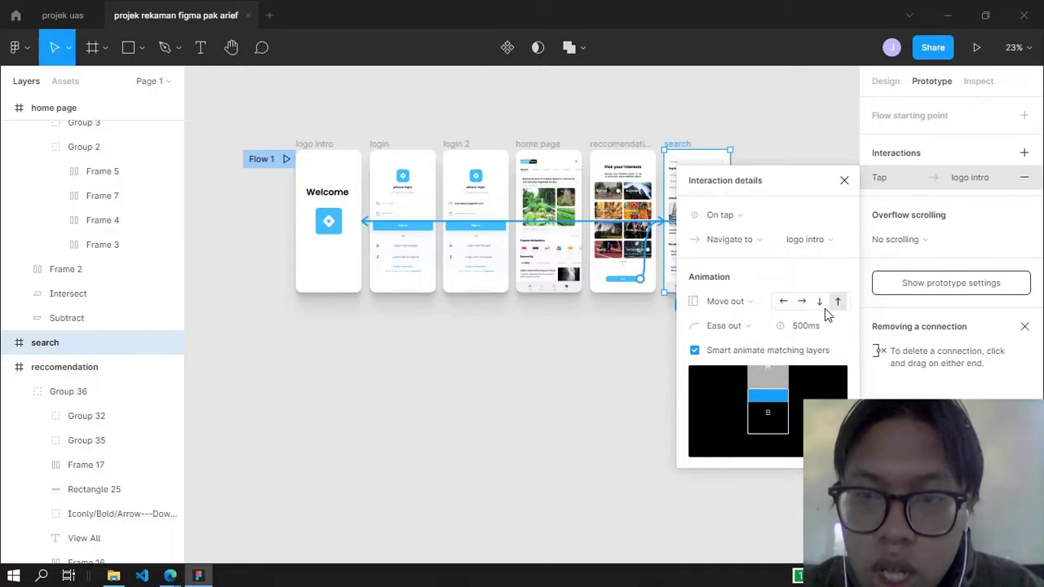
# Set the easing of the search frame's connection to Ease in and close the interaction details.
pyautogui.click(723, 305)
pyautogui.click(723, 309)
pyautogui.click(736, 325)
pyautogui.click(740, 307)
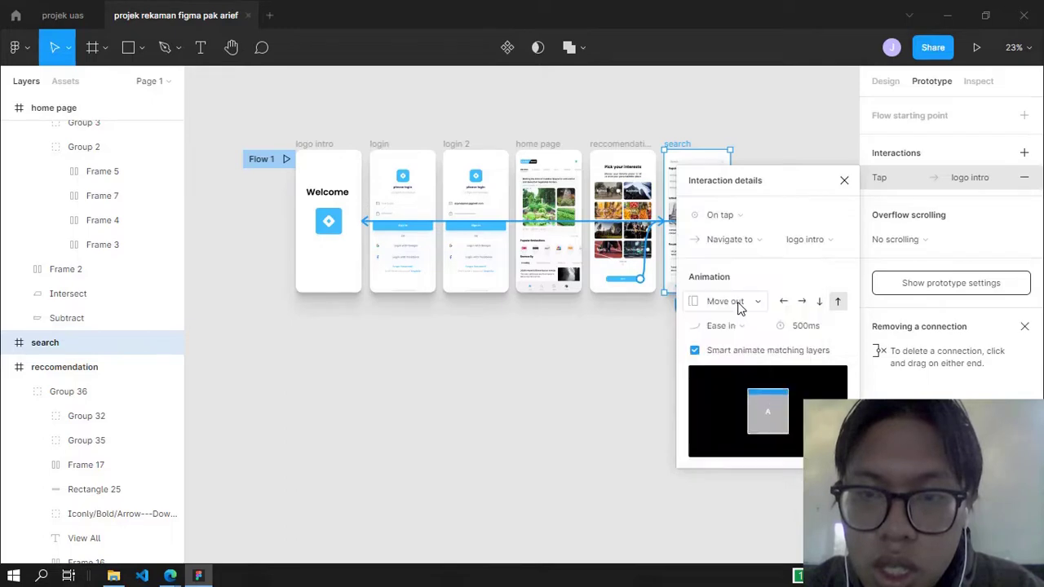
pyautogui.click(844, 180)
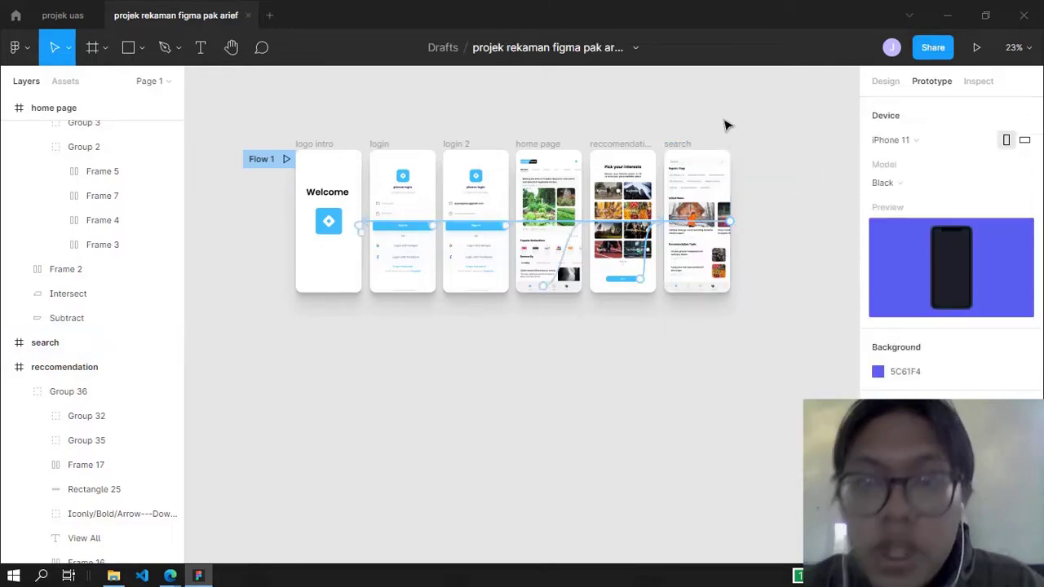
# Review the prototype connections across all six frames from logo intro to search.
pyautogui.hscroll(3, 727, 131)
pyautogui.hscroll(-2, 729, 126)
pyautogui.scroll(3, 735, 135)
pyautogui.hscroll(-3, 738, 142)
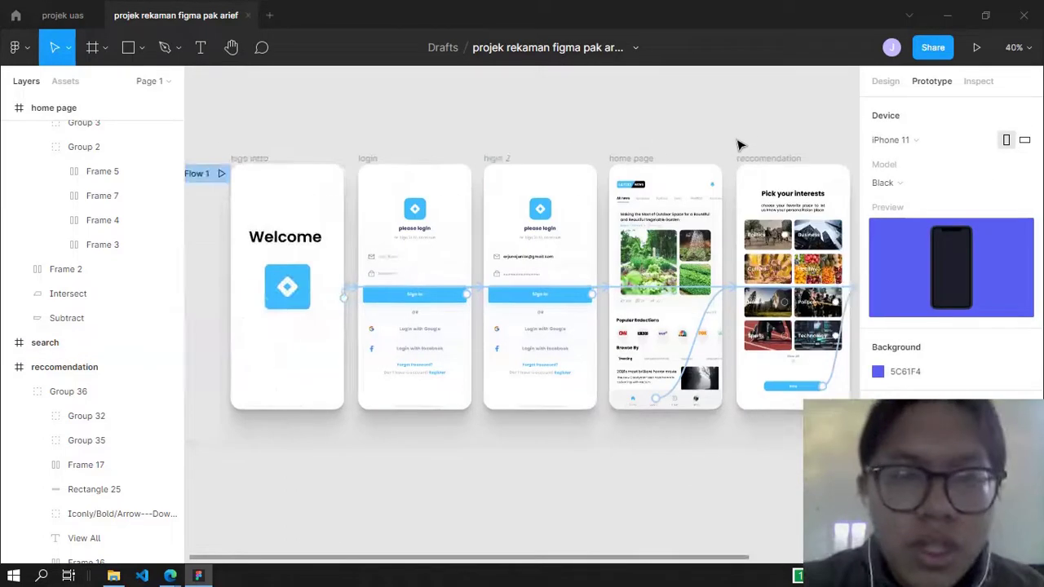
pyautogui.scroll(-4, 740, 144)
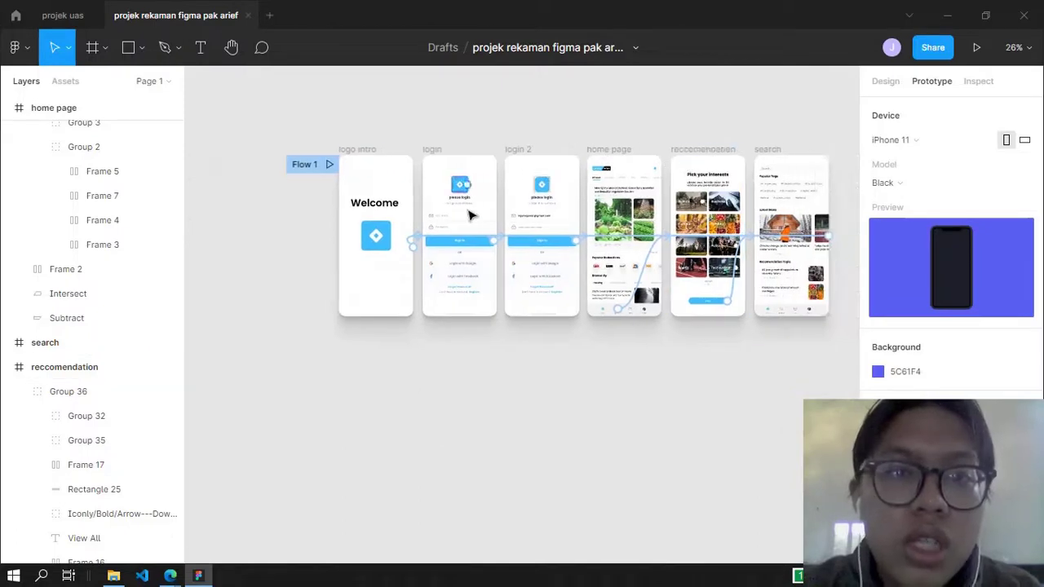
pyautogui.scroll(2, 466, 214)
pyautogui.moveTo(319, 168); pyautogui.dragTo(765, 448)
pyautogui.click(729, 429)
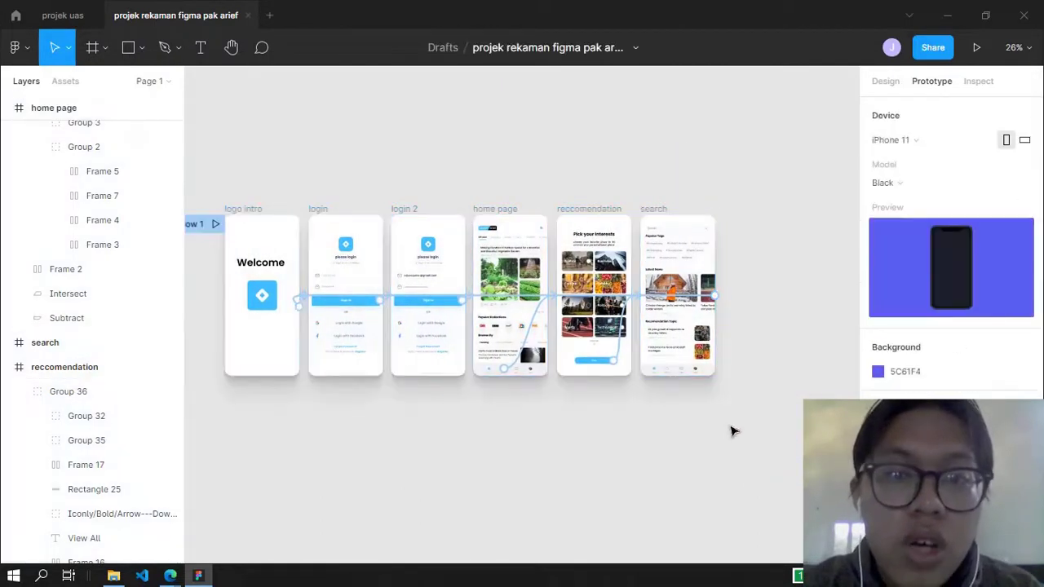
pyautogui.hscroll(-3, 522, 326)
pyautogui.hscroll(2, 523, 326)
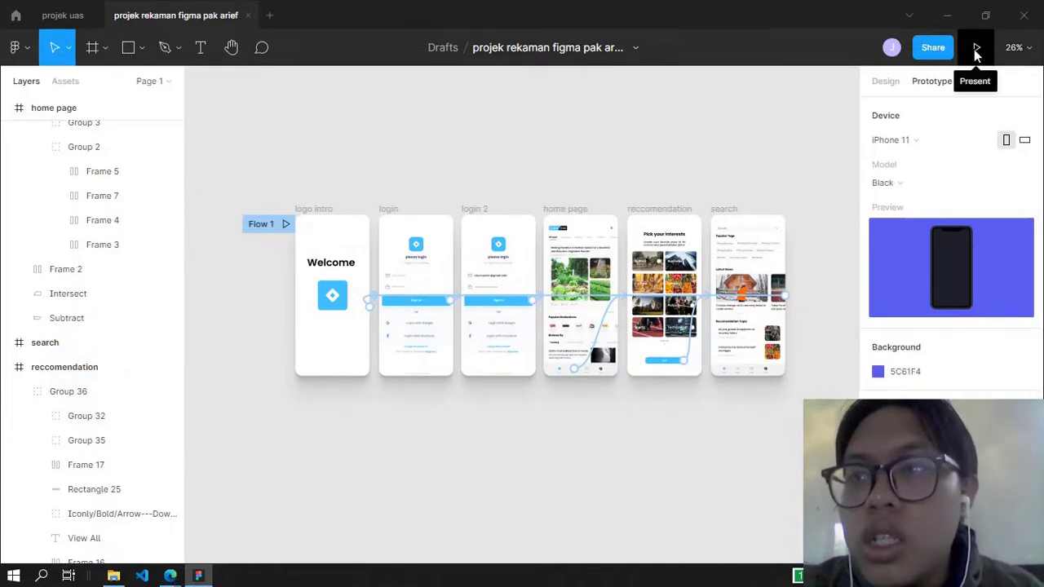
# Present the prototype to preview its flow on the device mockup.
pyautogui.click(1020, 49)
pyautogui.click(1025, 50)
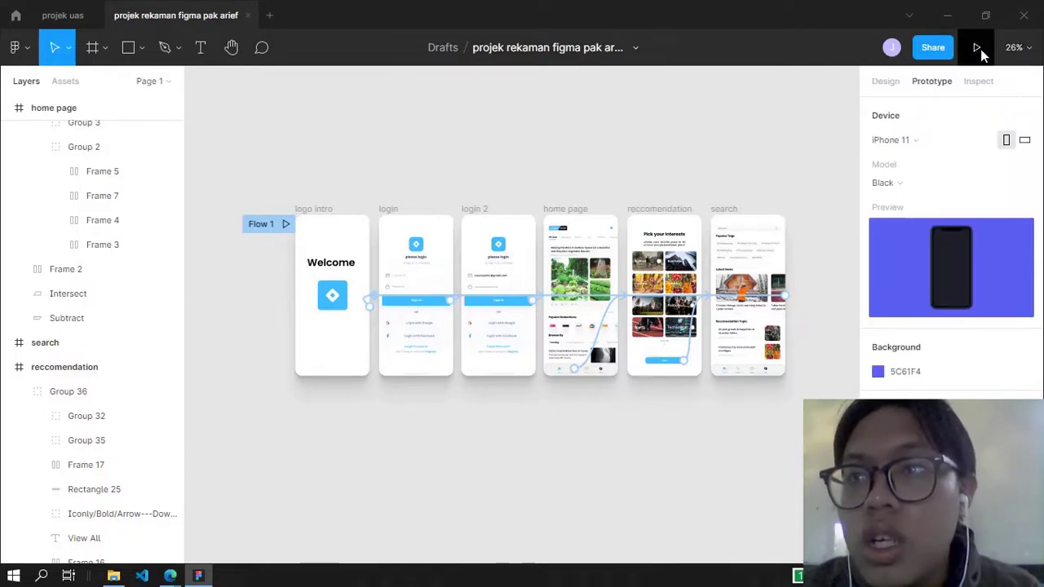
pyautogui.click(887, 81)
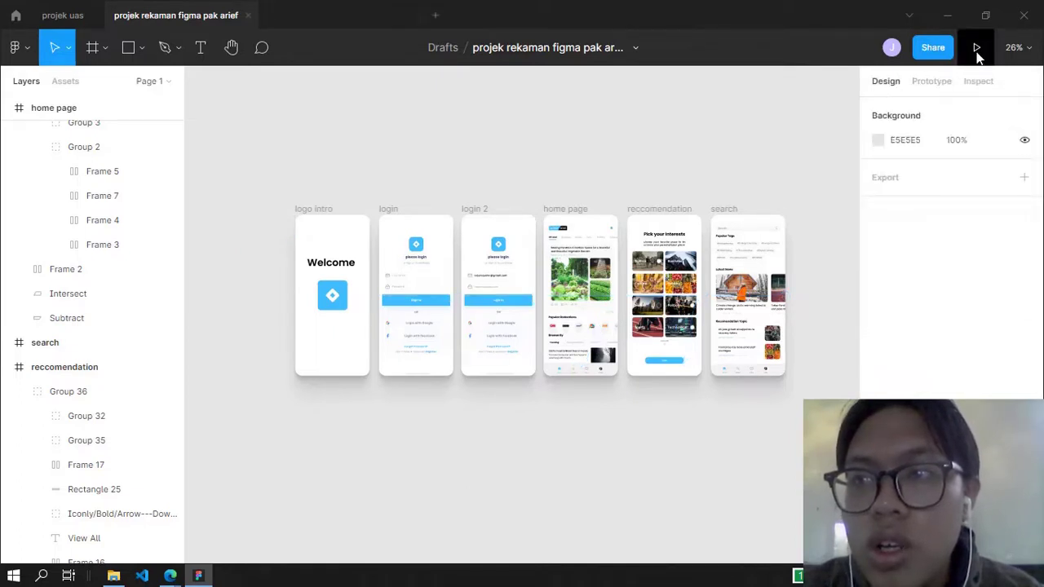
pyautogui.click(978, 49)
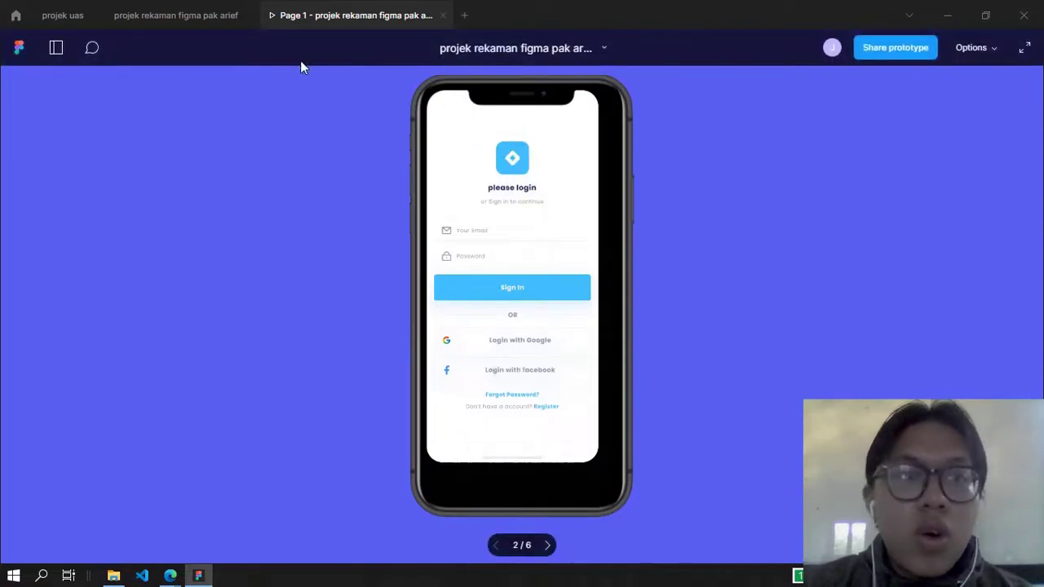
# Return to the design file and set the prototype device to iPhone 11 Pro Max.
pyautogui.click(198, 15)
pyautogui.click(934, 83)
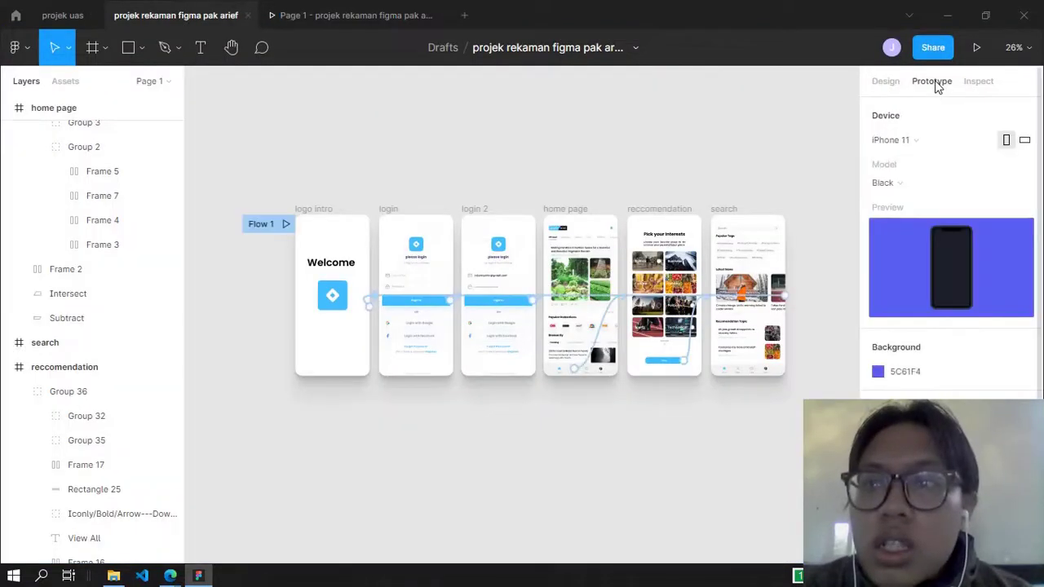
pyautogui.click(905, 142)
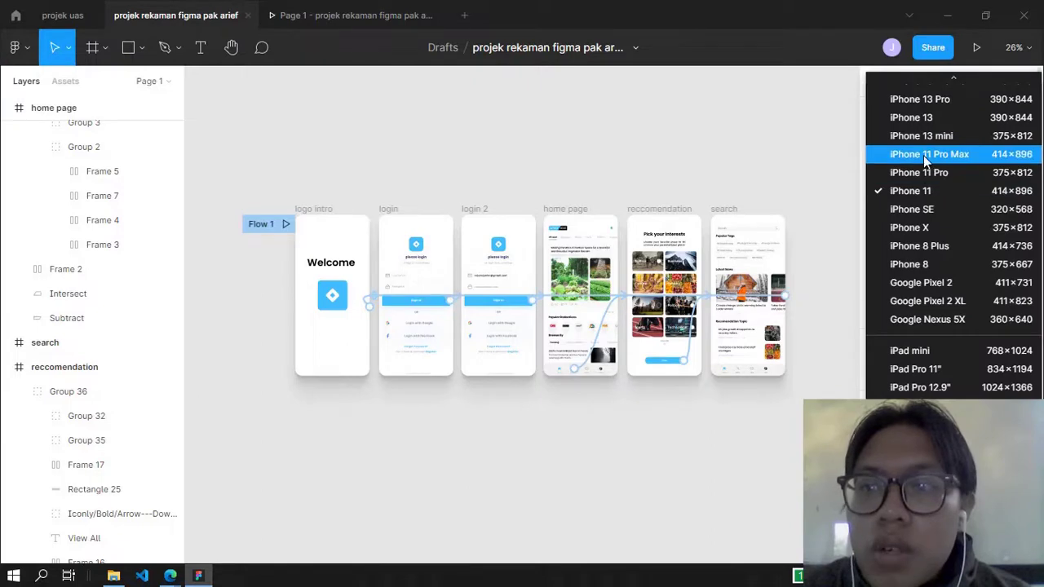
pyautogui.click(924, 155)
# Check the prototype device setting from the logo intro and login frames, then select and deselect the login 2 frame.
pyautogui.click(325, 210)
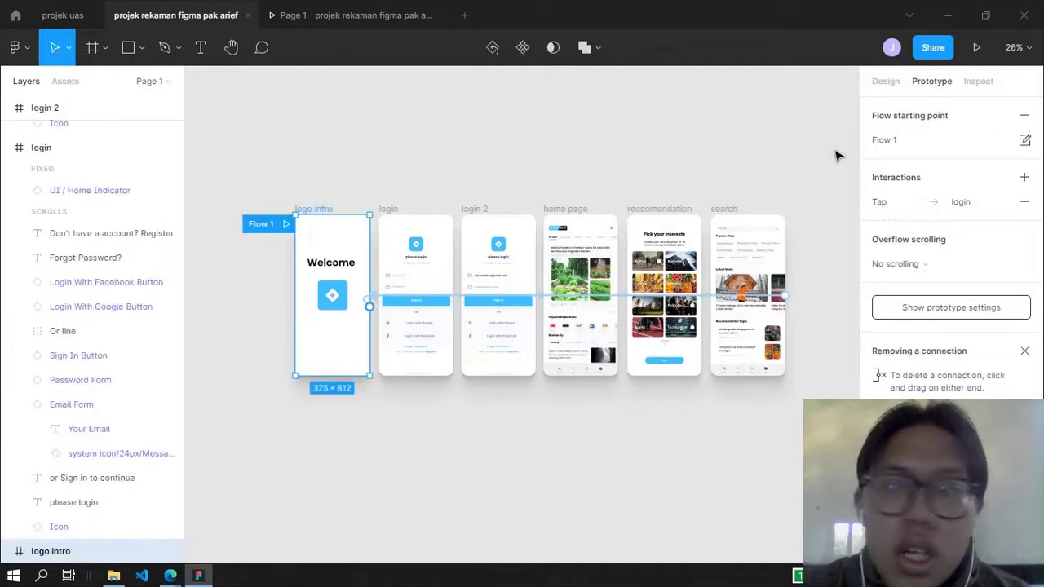
pyautogui.click(934, 308)
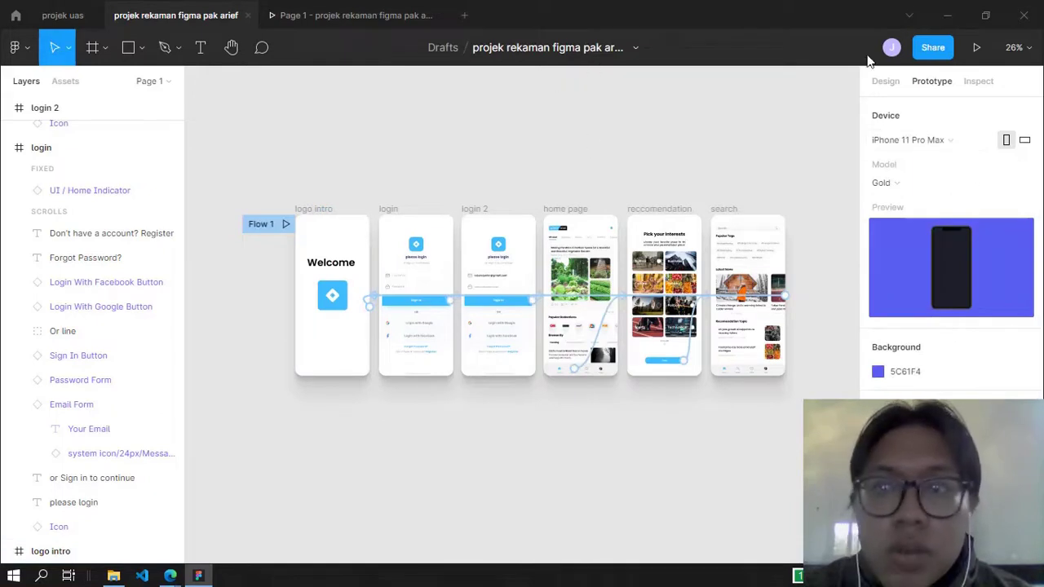
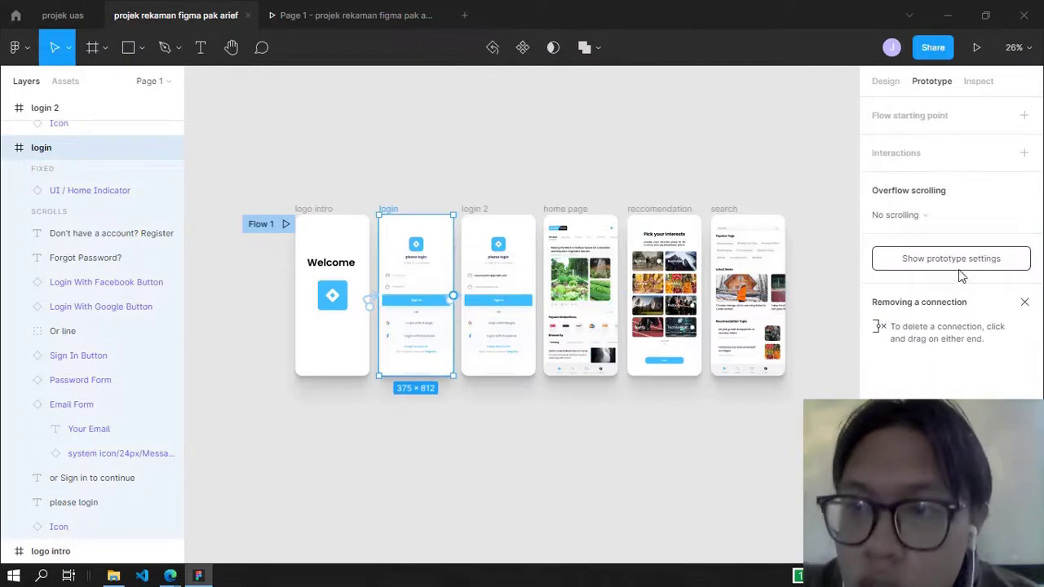
pyautogui.click(960, 273)
pyautogui.click(940, 144)
pyautogui.click(904, 155)
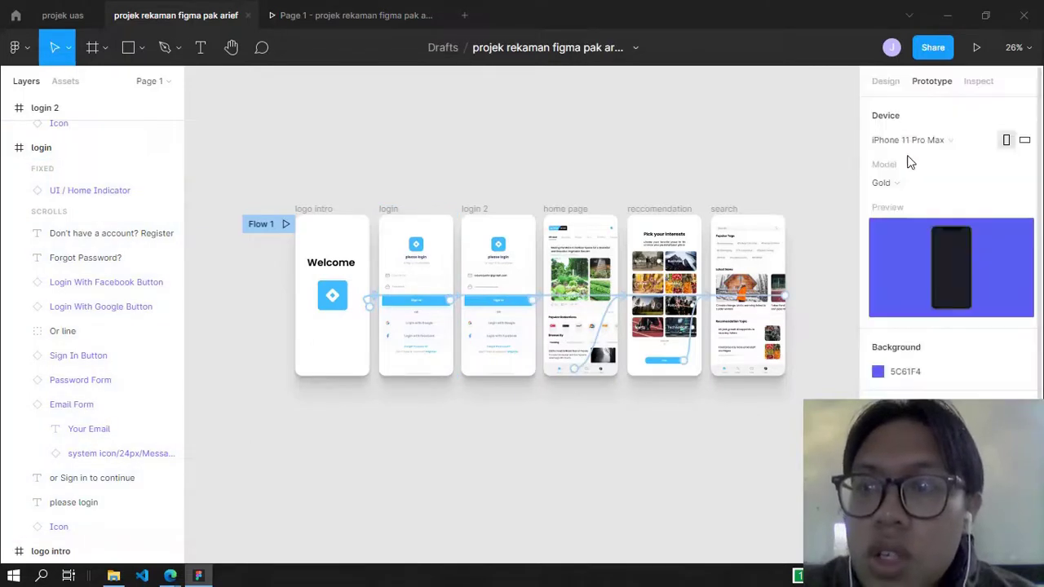
pyautogui.click(501, 219)
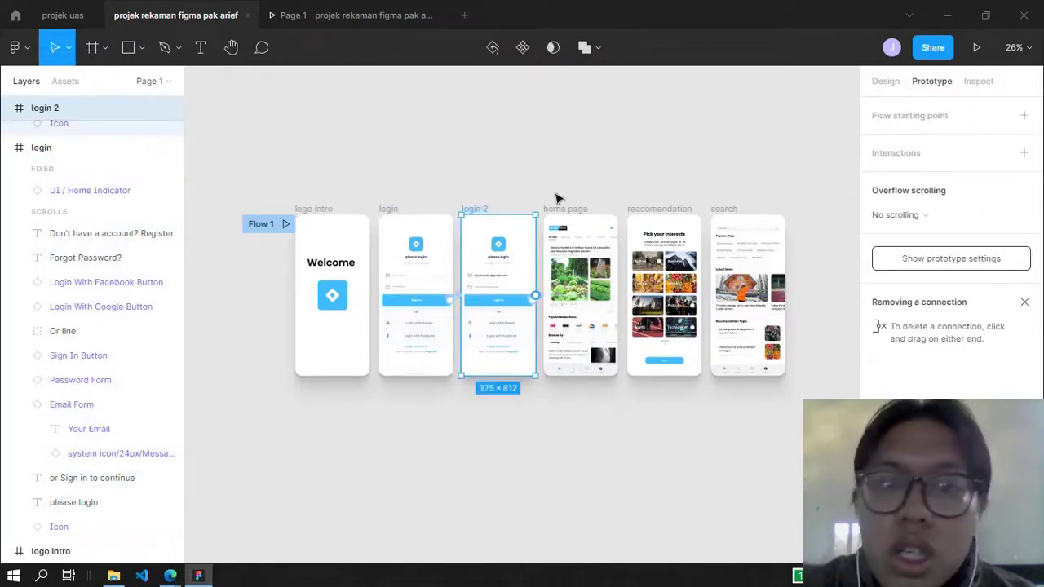
pyautogui.click(607, 167)
# Keep iPhone 11 Pro Max as the prototype device and check the presentation on its mockup before returning to the design file.
pyautogui.scroll(5, 571, 188)
pyautogui.hscroll(-3, 487, 240)
pyautogui.hscroll(1, 498, 236)
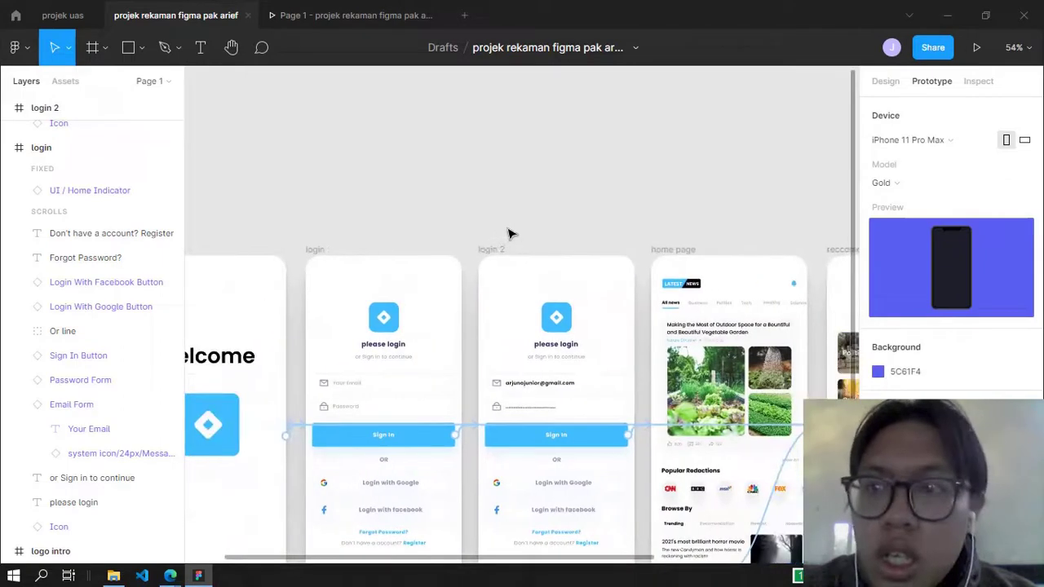
pyautogui.scroll(-2, 667, 204)
pyautogui.click(938, 143)
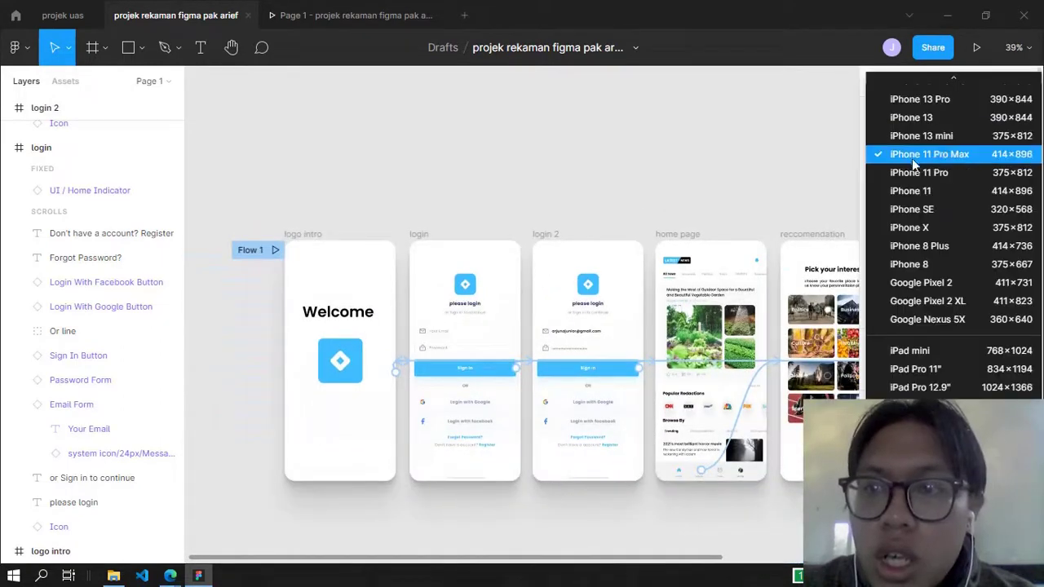
pyautogui.click(923, 153)
pyautogui.click(926, 140)
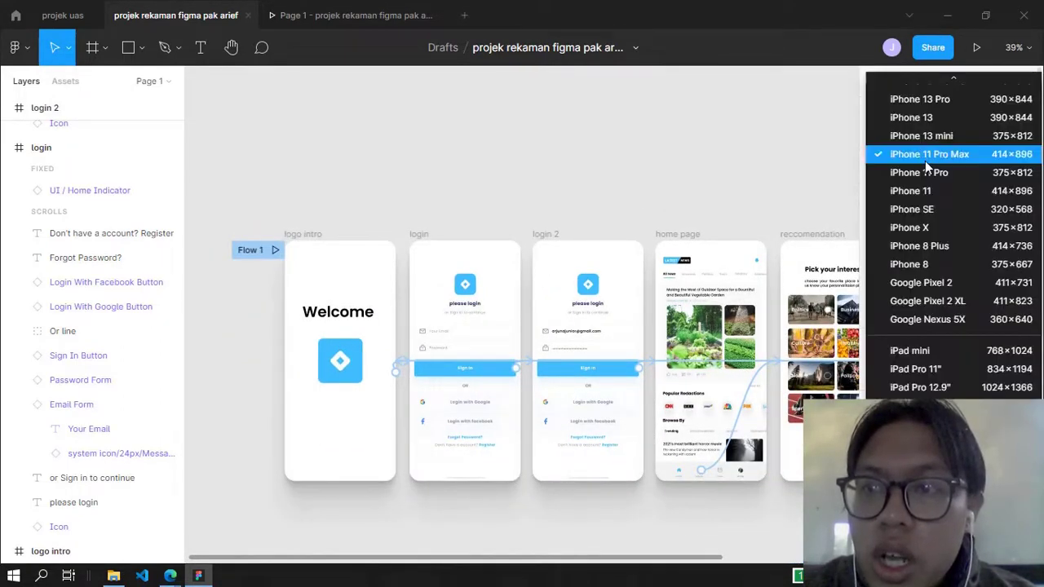
pyautogui.click(925, 159)
pyautogui.click(441, 14)
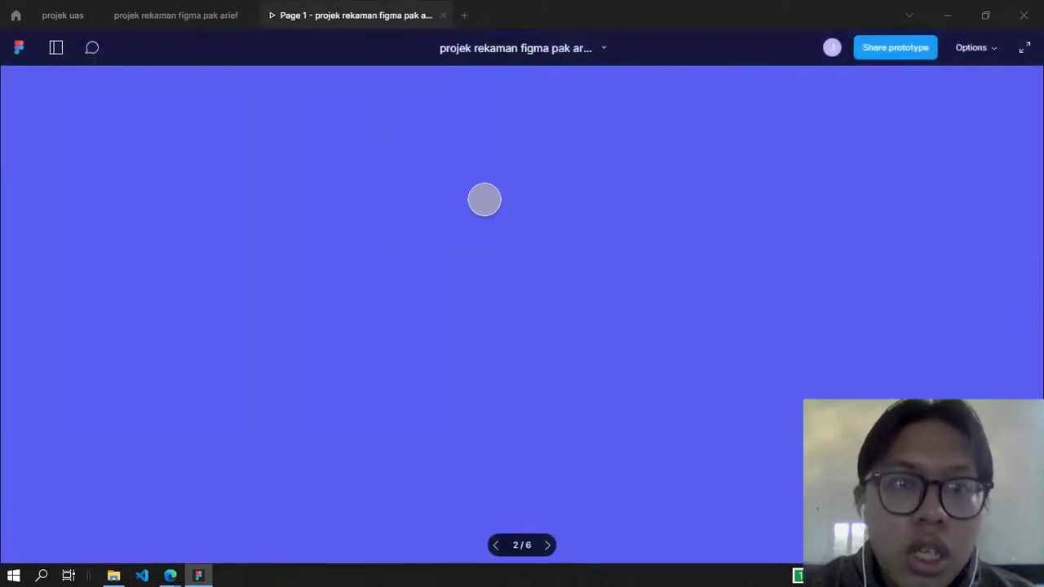
pyautogui.click(229, 12)
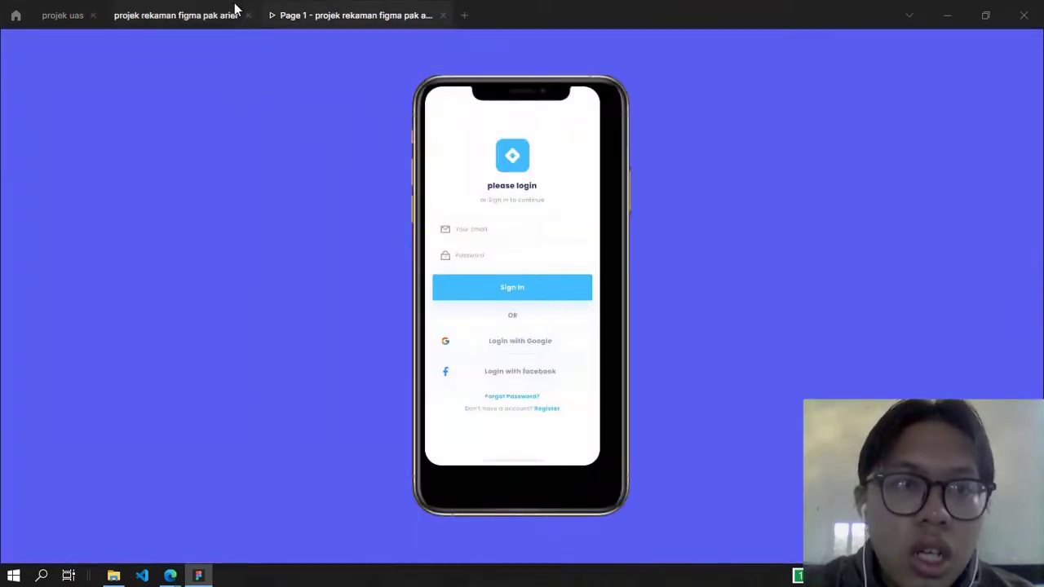
# Change the prototype background colour to black (000000).
pyautogui.click(546, 235)
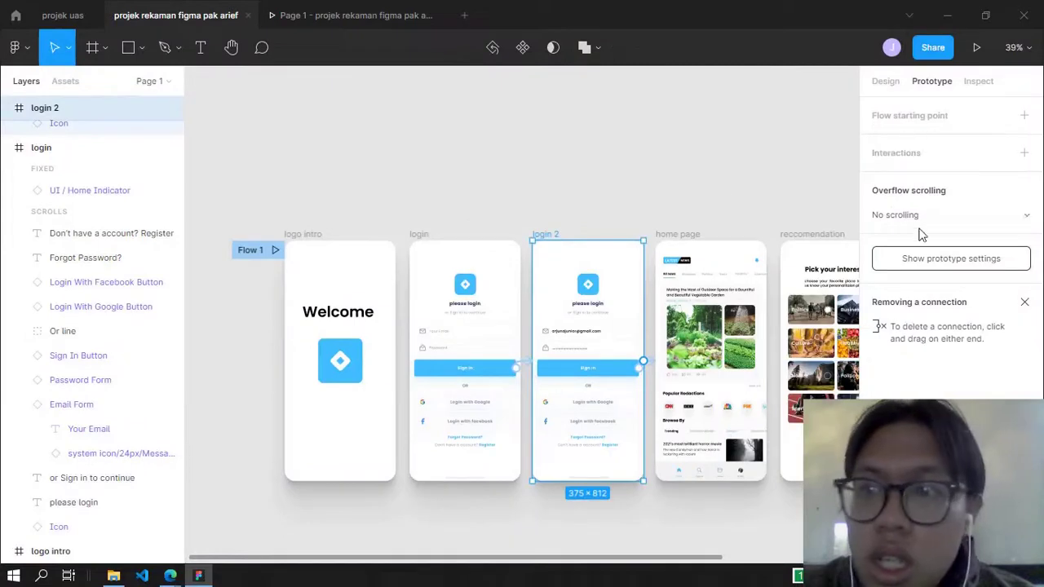
pyautogui.press('Escape')
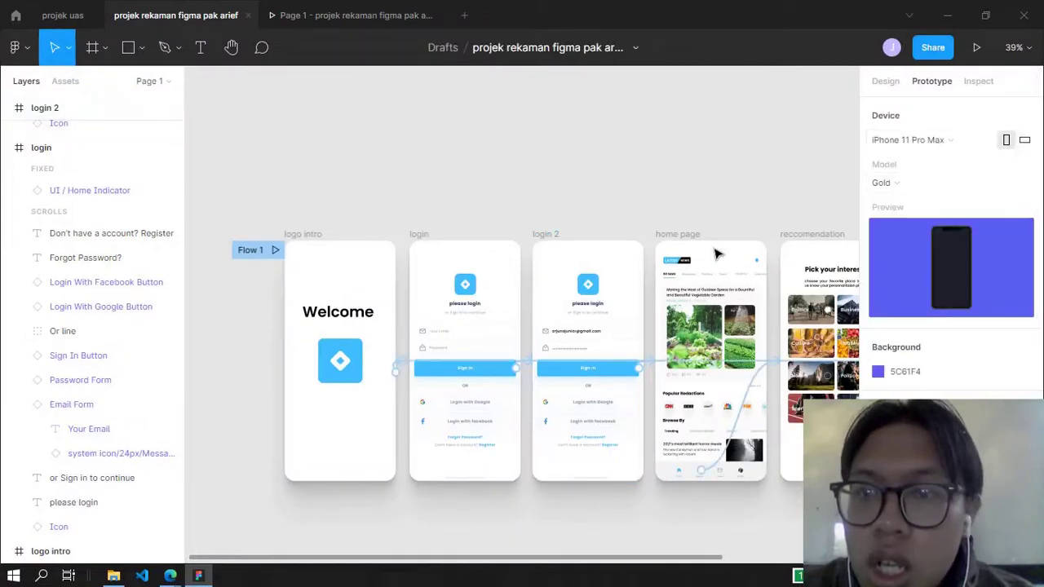
pyautogui.click(670, 235)
pyautogui.scroll(-2, 695, 190)
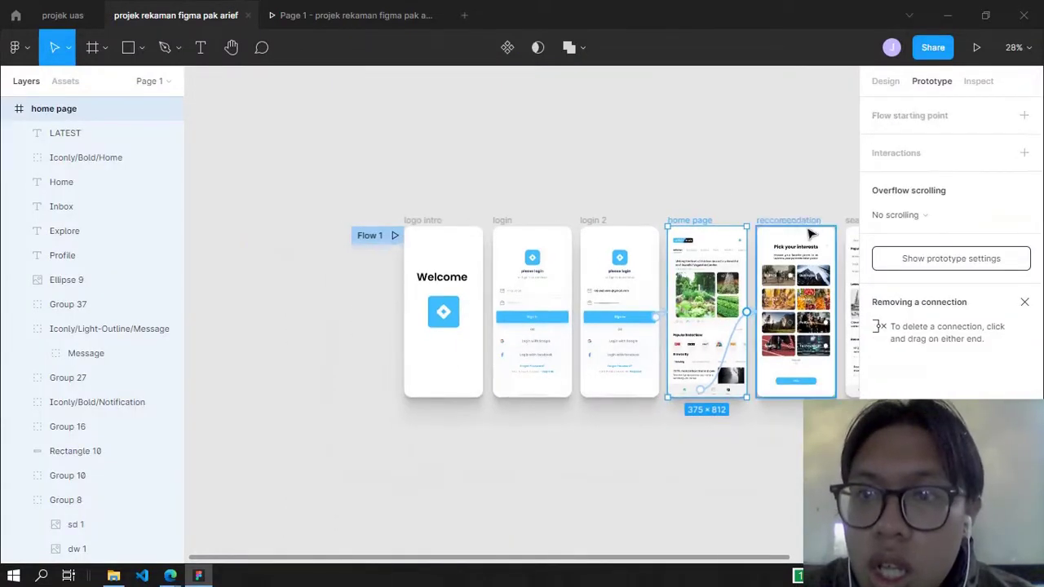
pyautogui.click(951, 258)
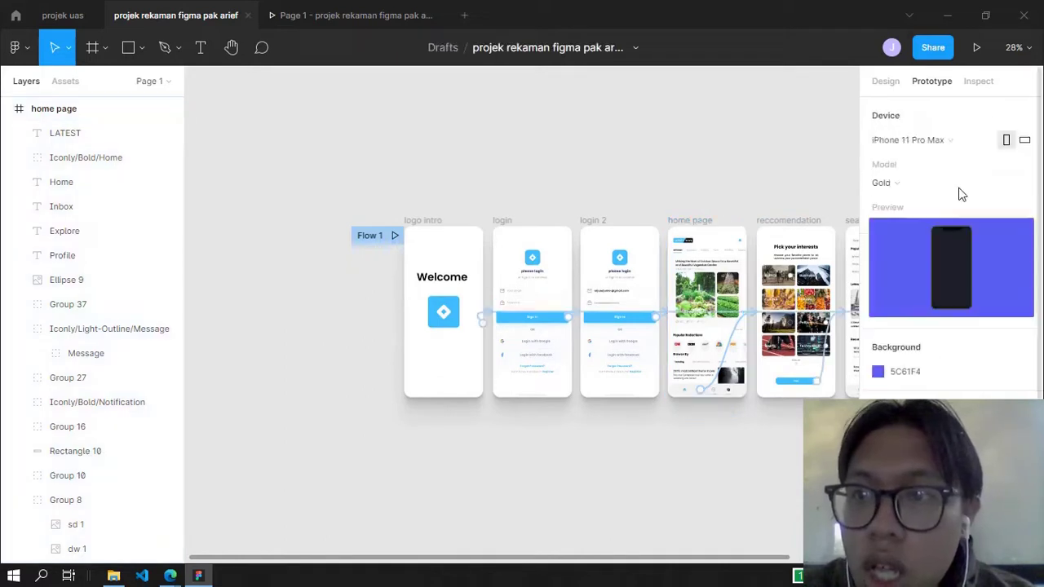
pyautogui.click(879, 373)
pyautogui.moveTo(849, 315); pyautogui.dragTo(727, 354)
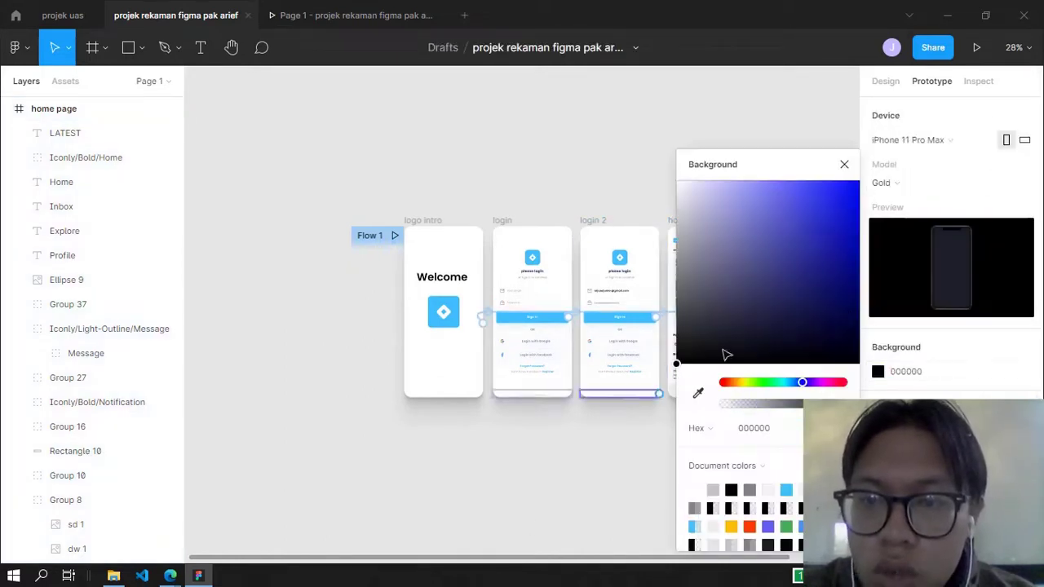
pyautogui.click(846, 164)
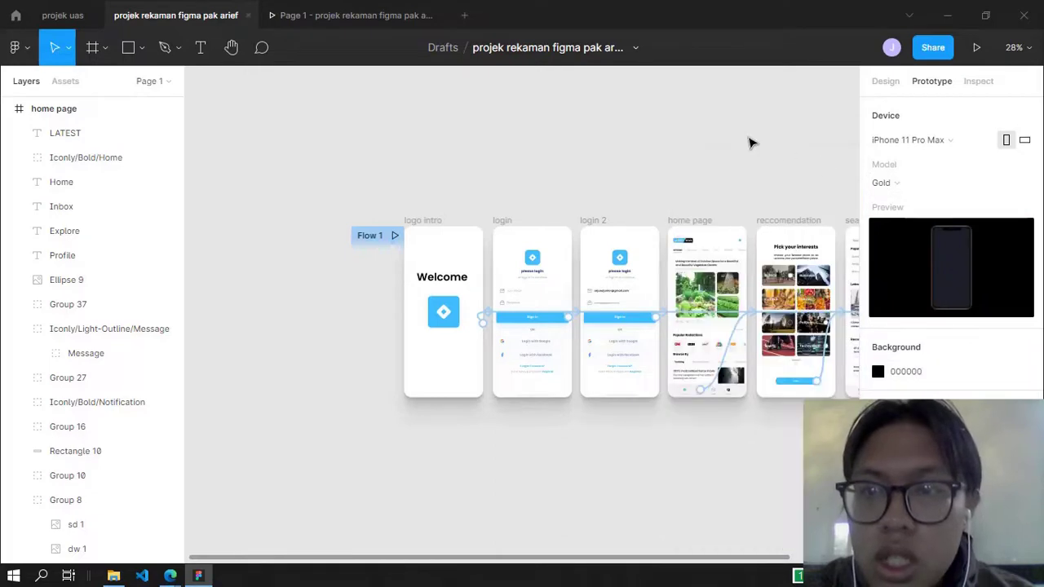
# Select the logo intro frame and collapse the layers of the login and login 2 frames.
pyautogui.click(421, 224)
pyautogui.scroll(1, 546, 196)
pyautogui.click(6, 148)
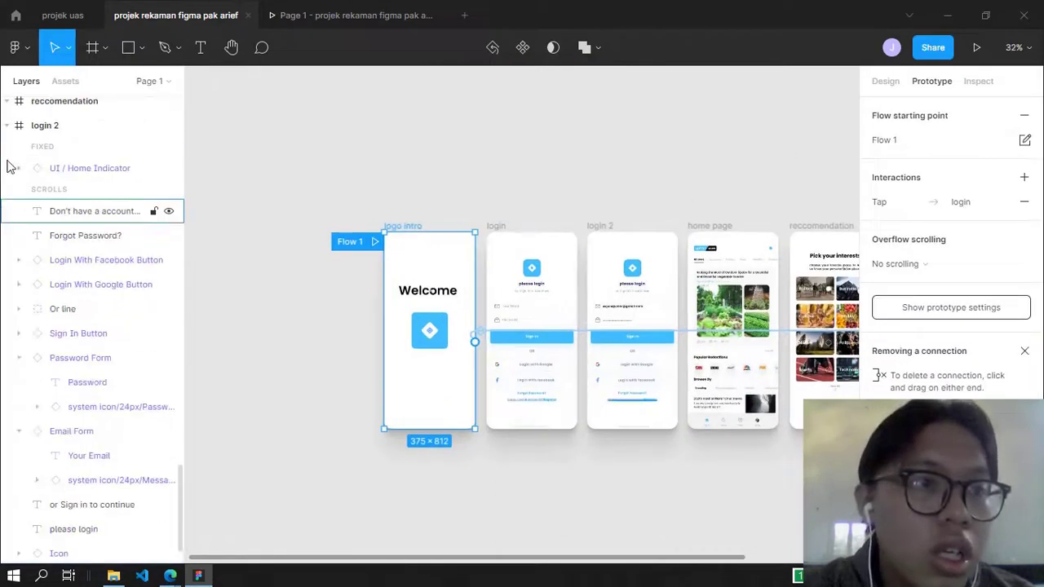
pyautogui.scroll(3, 10, 204)
pyautogui.click(8, 431)
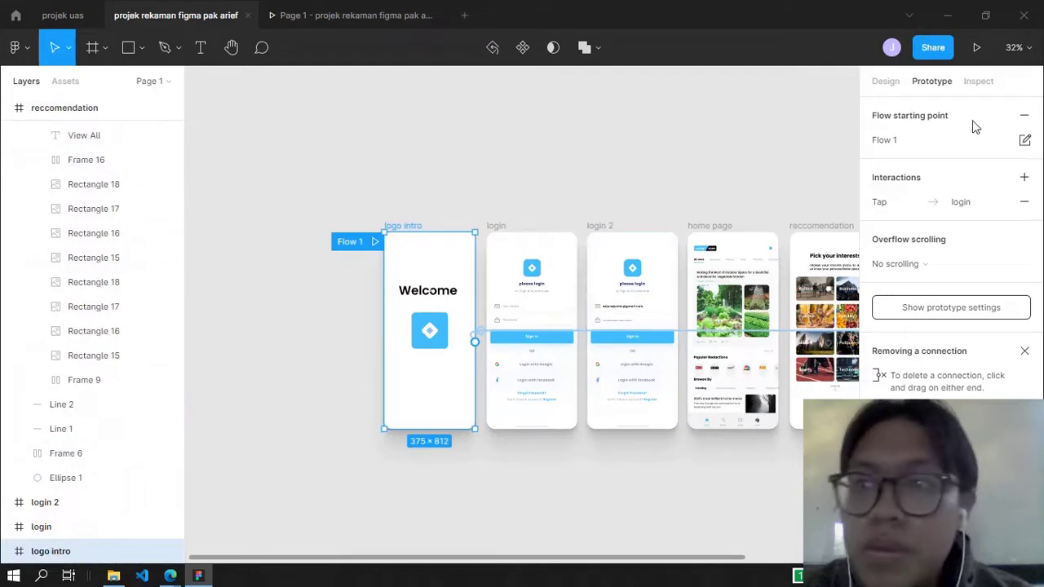
# Check the prototype's device and background settings, and test the login screen's Sign In tap in the presentation.
pyautogui.click(958, 307)
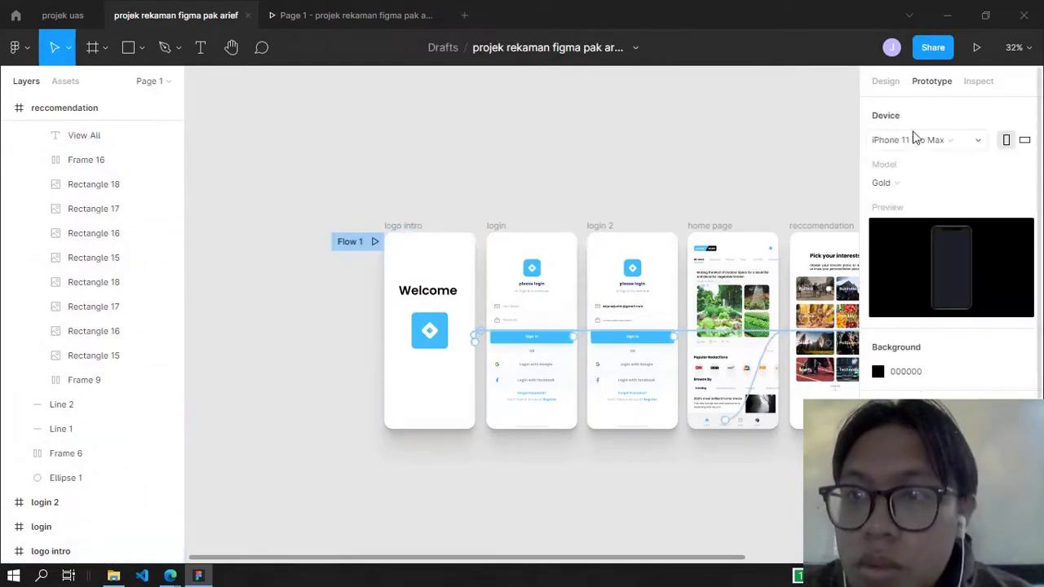
pyautogui.click(982, 143)
pyautogui.click(979, 149)
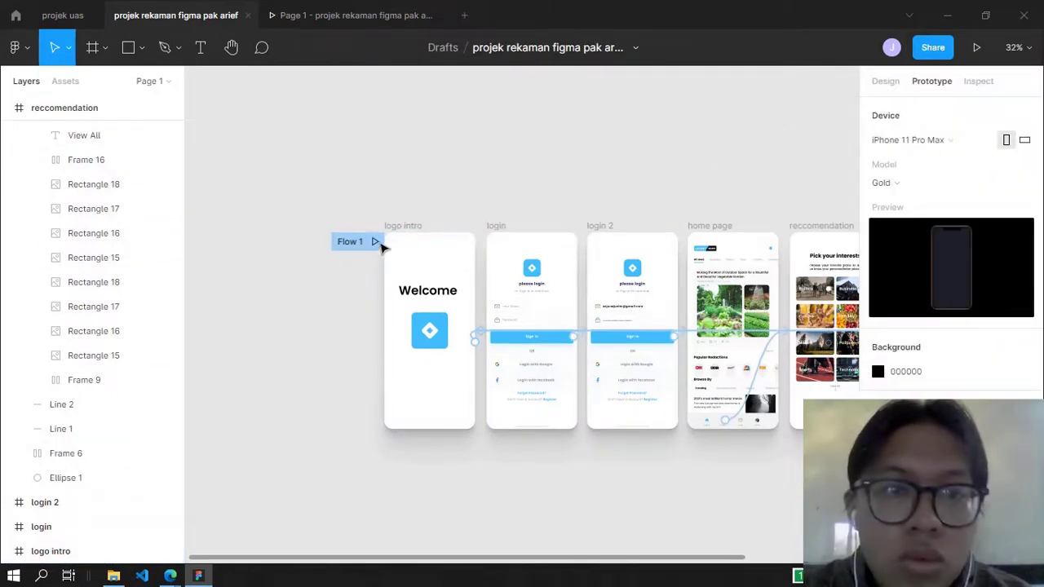
pyautogui.click(349, 242)
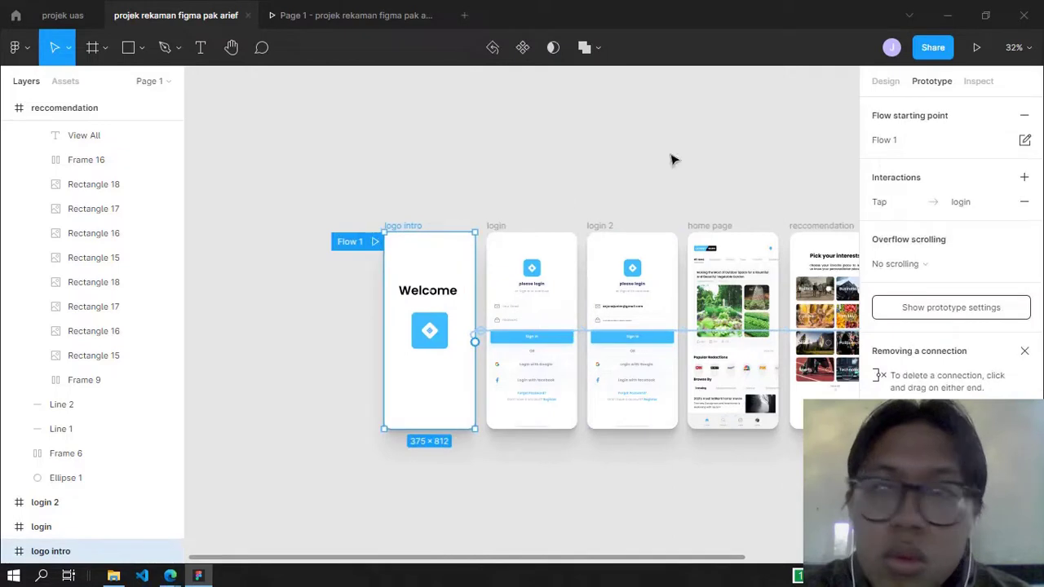
pyautogui.click(920, 304)
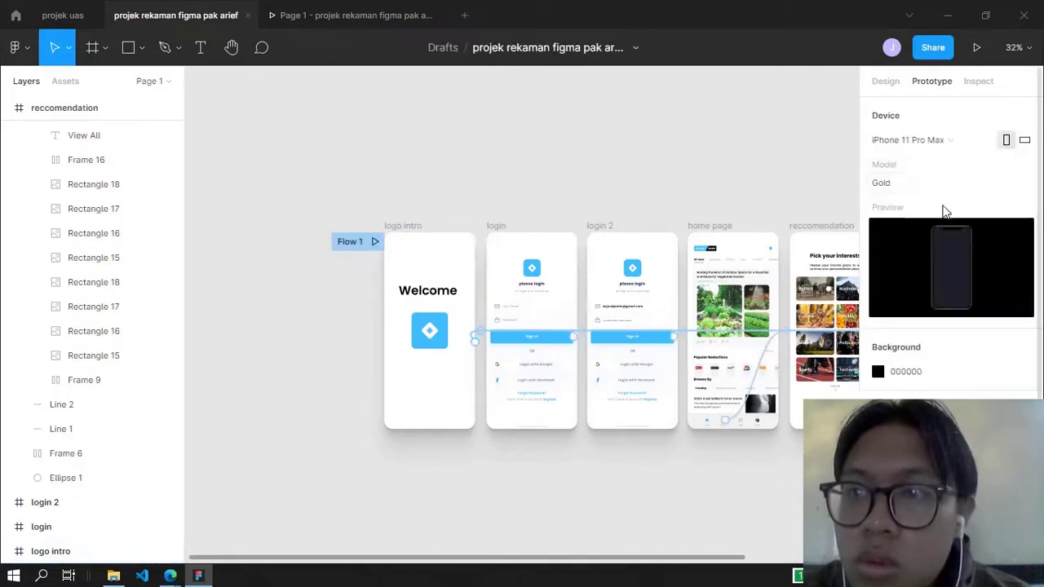
pyautogui.click(337, 18)
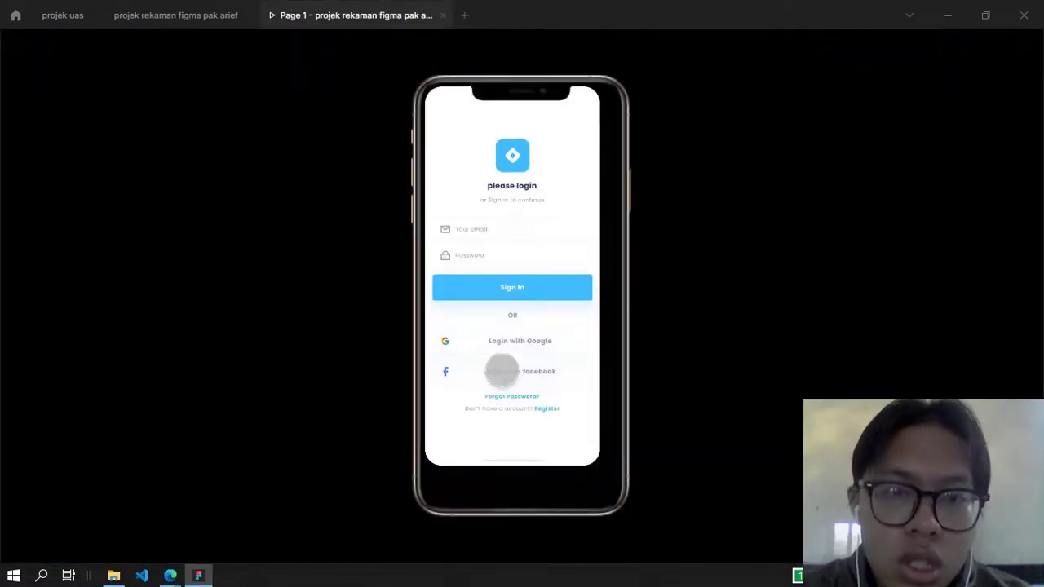
pyautogui.click(531, 295)
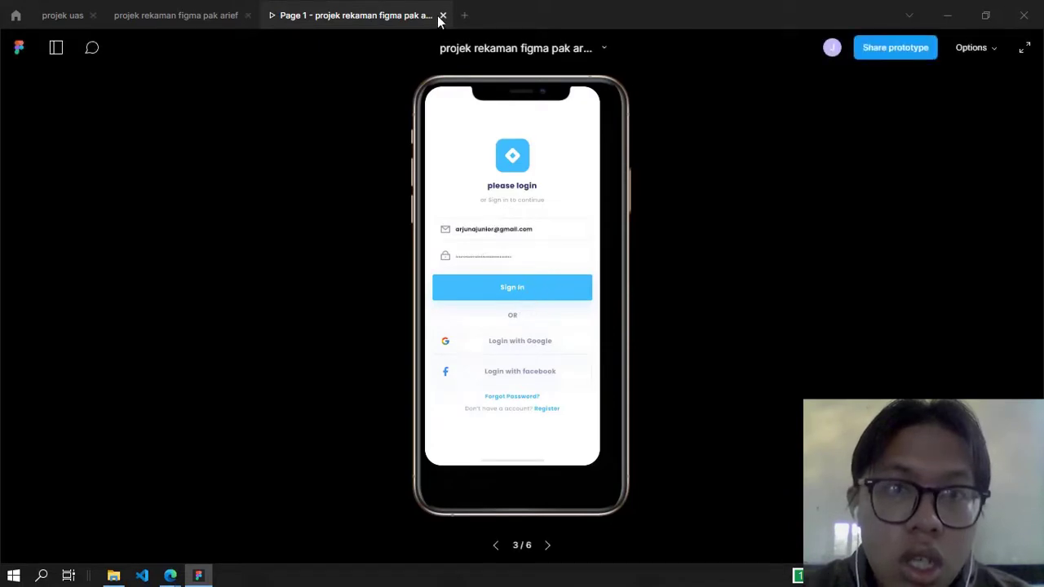
# Try full-size display in the presentation, restore scale to fit, and close the presentation.
pyautogui.click(991, 59)
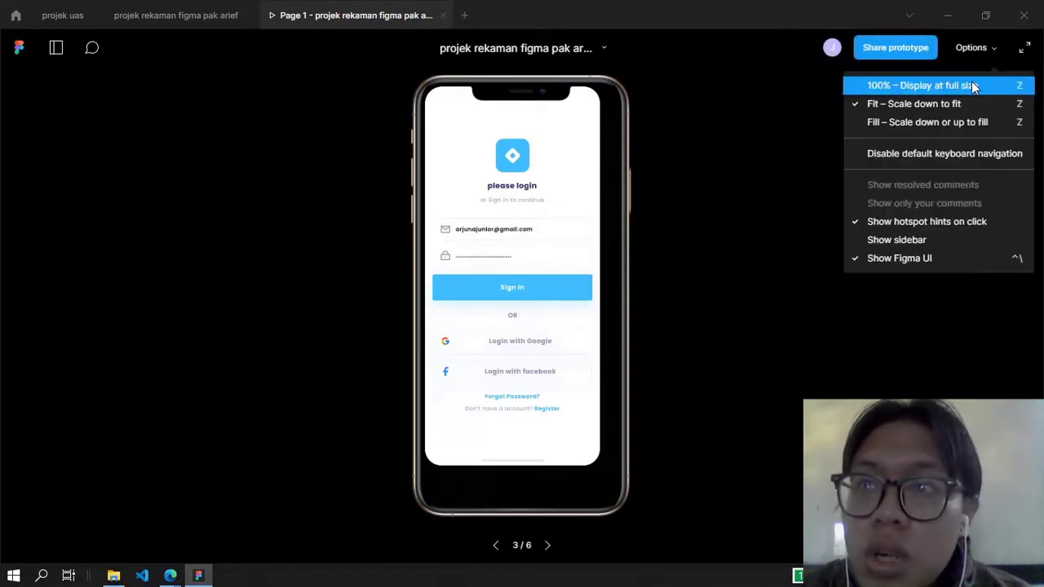
pyautogui.click(971, 82)
pyautogui.click(976, 64)
pyautogui.click(948, 101)
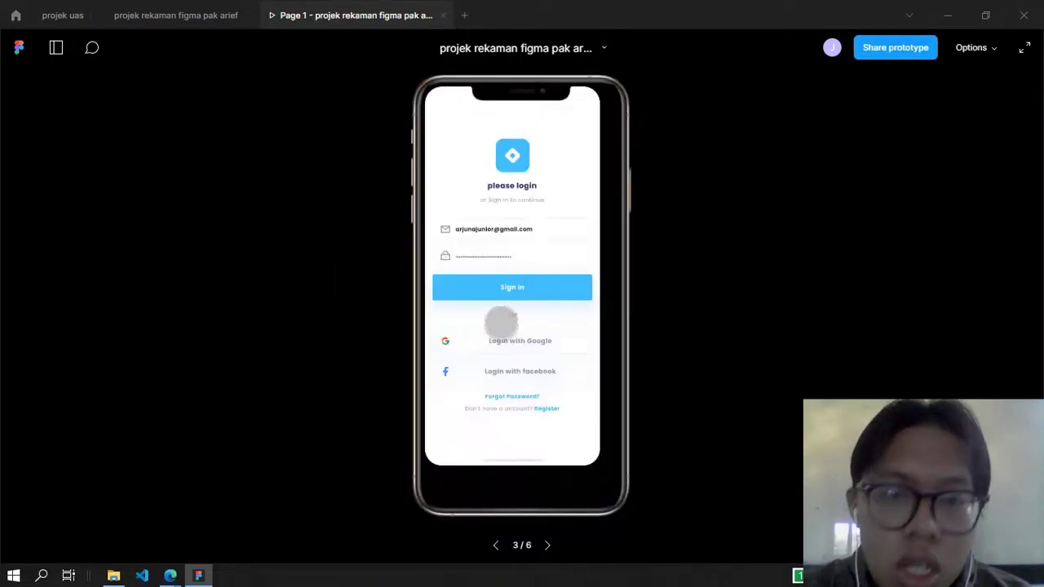
pyautogui.click(441, 15)
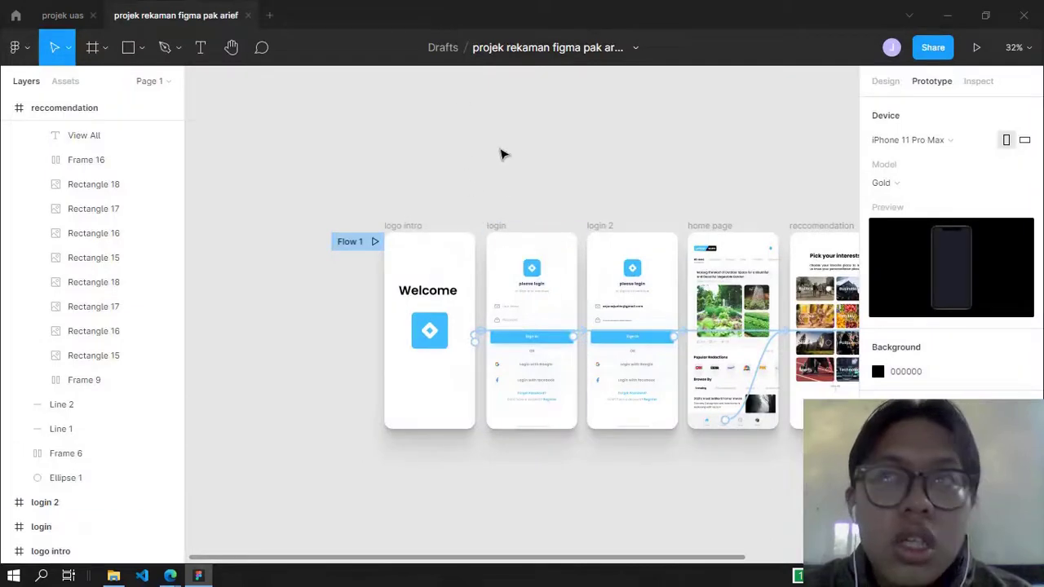
pyautogui.scroll(2, 501, 155)
pyautogui.scroll(-1, 489, 214)
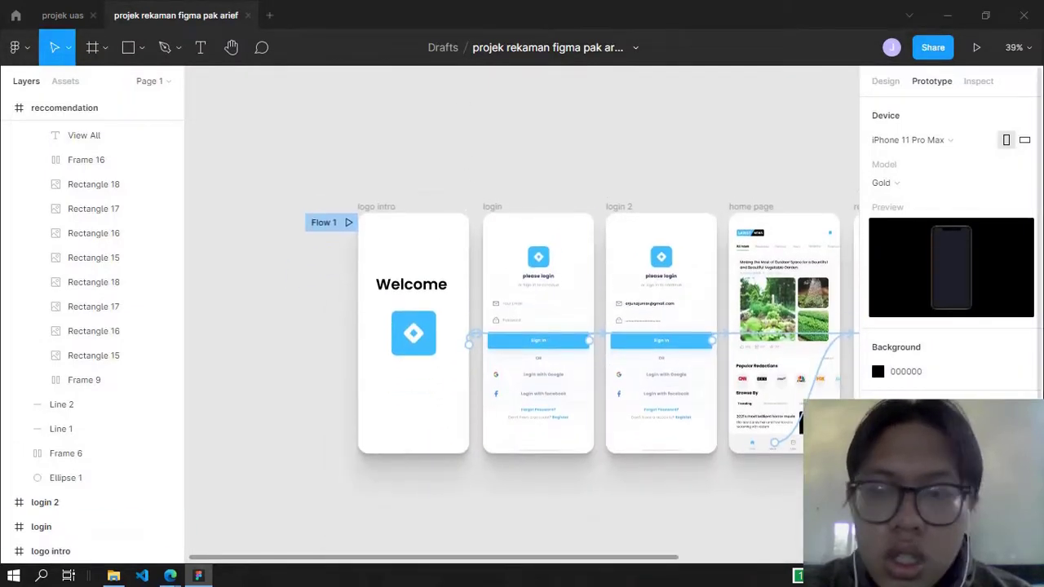
pyautogui.moveTo(800, 576)
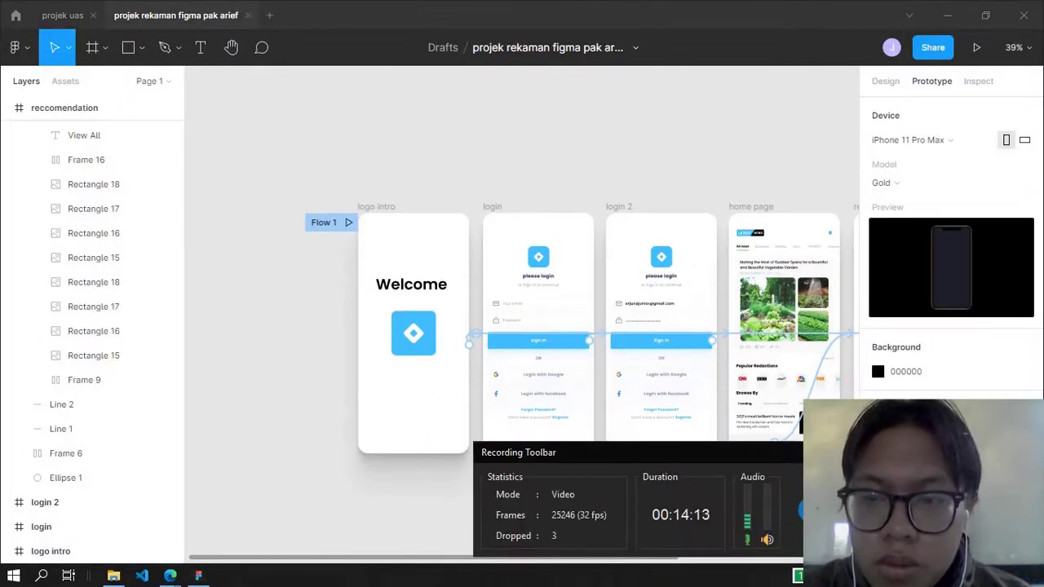
# Present Flow 1 on the device mockup, return to the design file and close the presentation.
pyautogui.hotkey('ctrl', 'alt', 'Return')
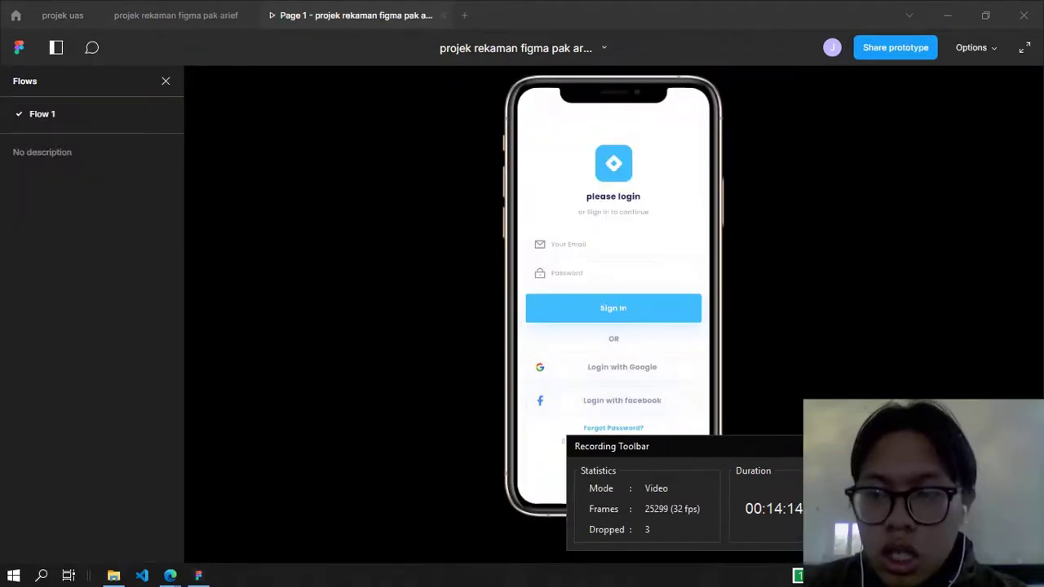
pyautogui.click(196, 13)
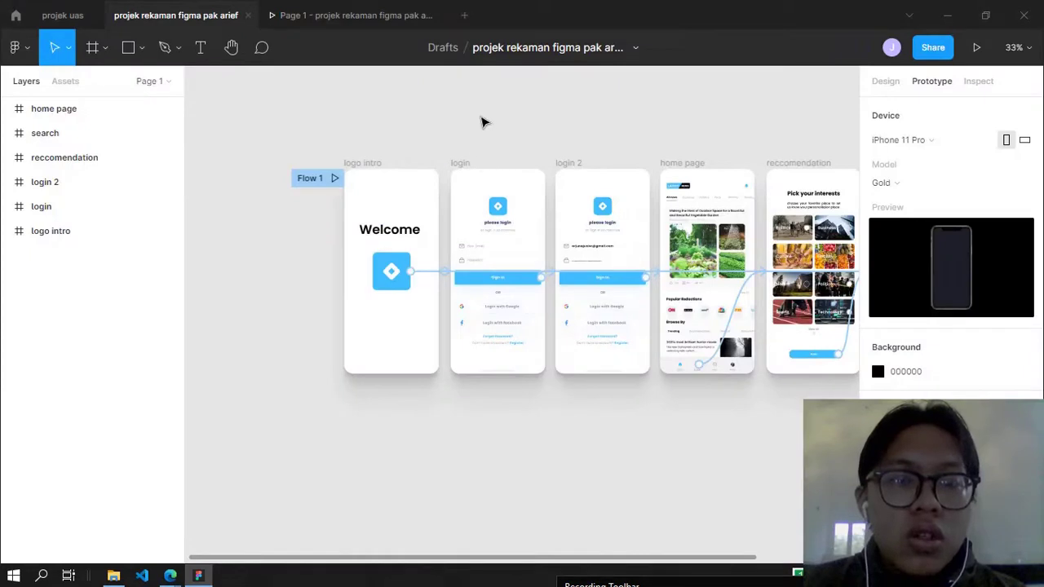
pyautogui.hscroll(1, 492, 147)
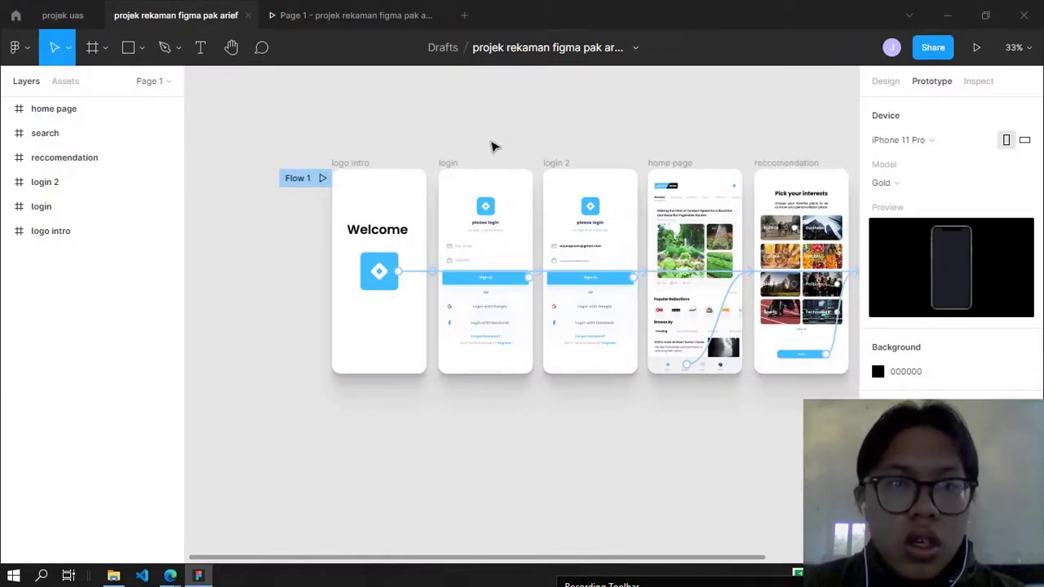
pyautogui.hscroll(3, 493, 147)
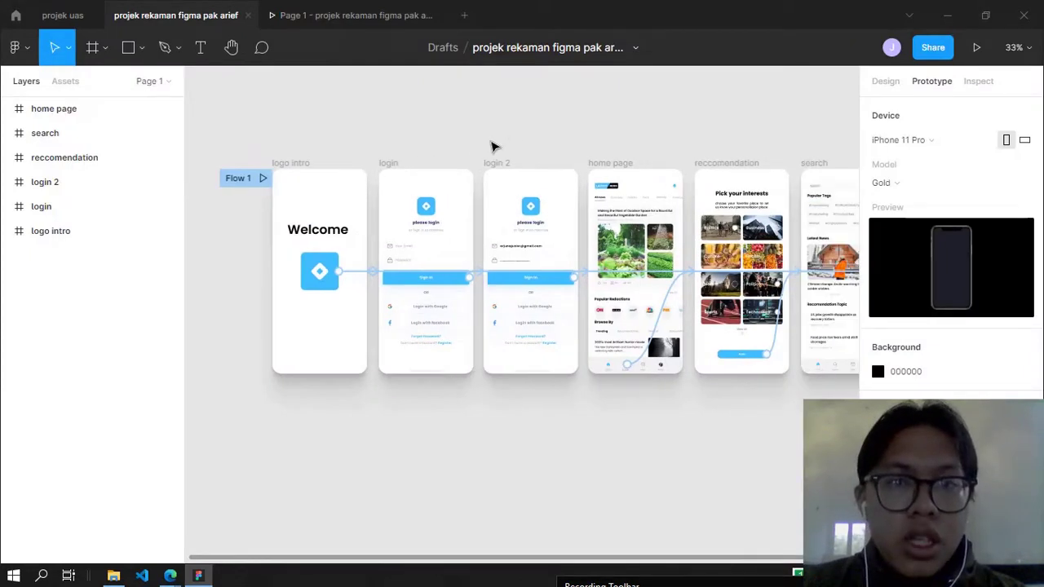
pyautogui.click(444, 16)
# Choose iPhone 11 Pro (375×812) as the prototype device to match the frame size.
pyautogui.scroll(2, 660, 133)
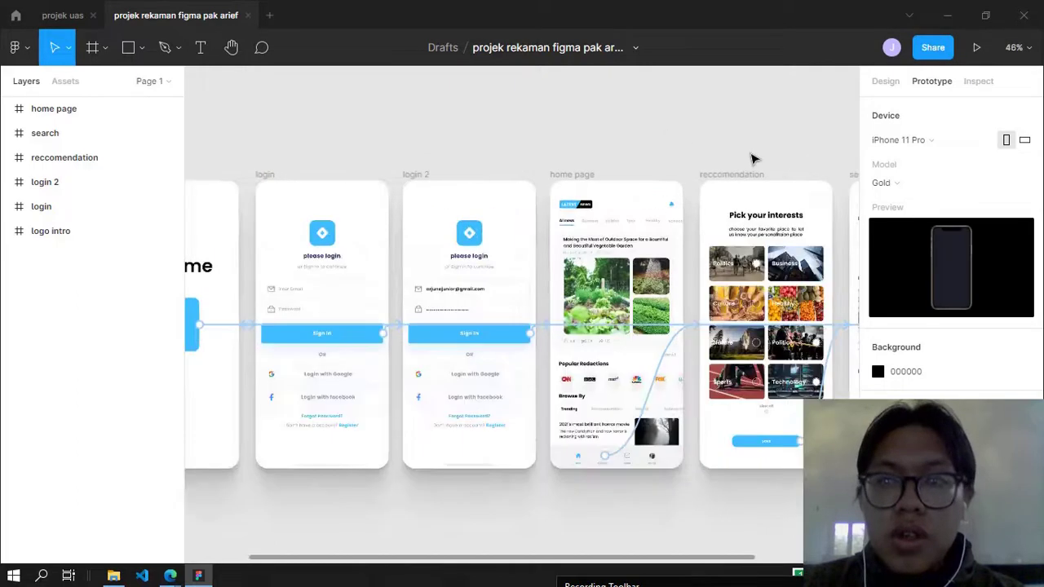
pyautogui.scroll(-2, 659, 133)
pyautogui.click(950, 145)
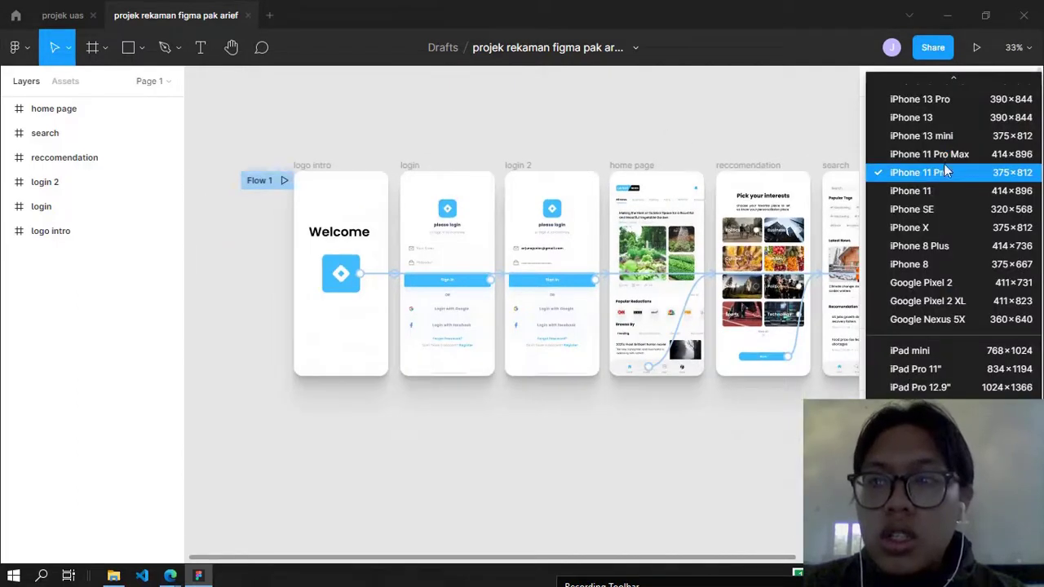
pyautogui.click(946, 174)
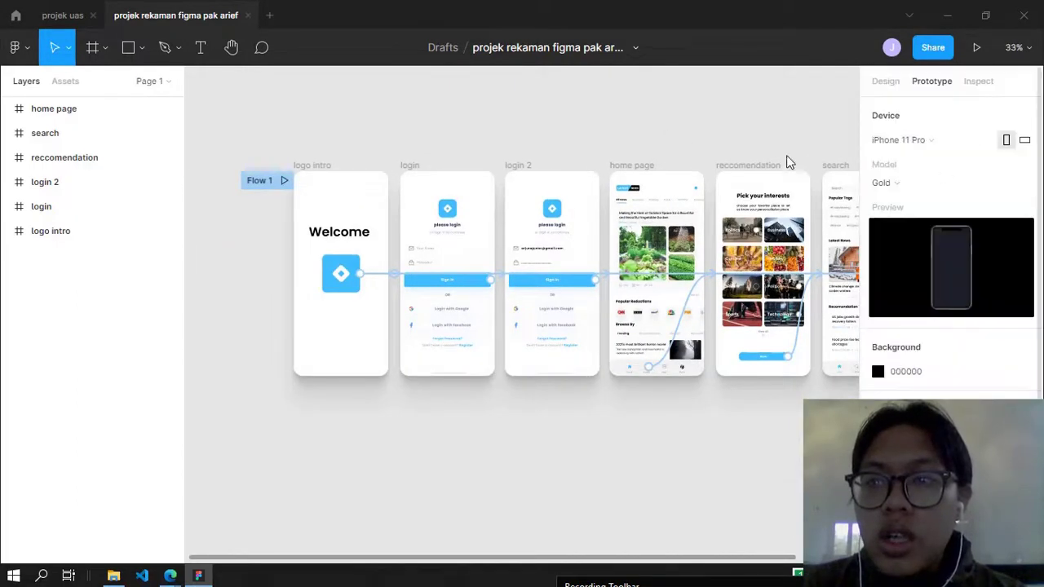
# Check the prototype settings for device, model and background from the logo intro frame, and reselect that frame.
pyautogui.click(329, 168)
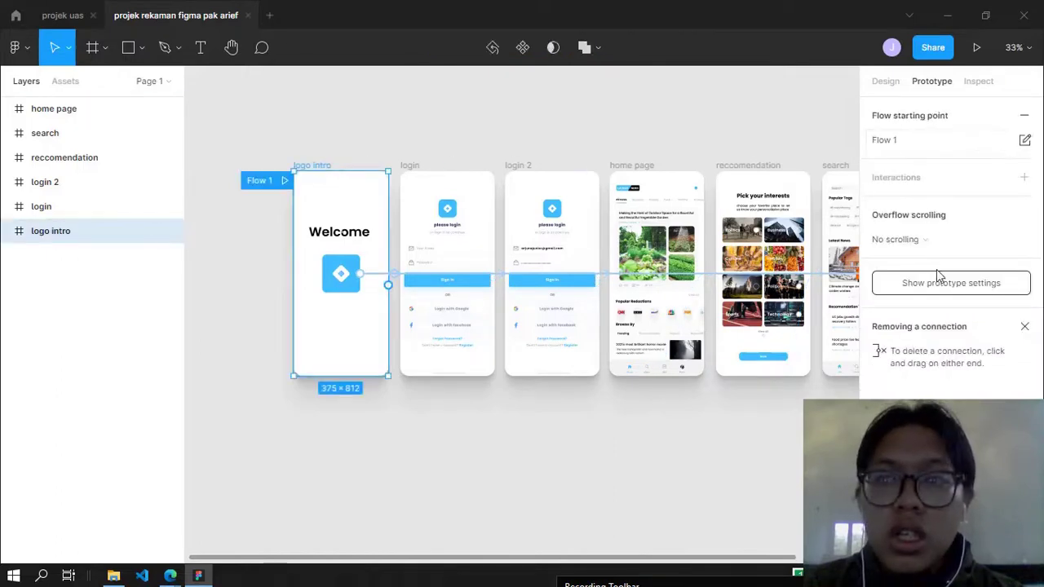
pyautogui.scroll(3, 512, 163)
pyautogui.scroll(-3, 489, 158)
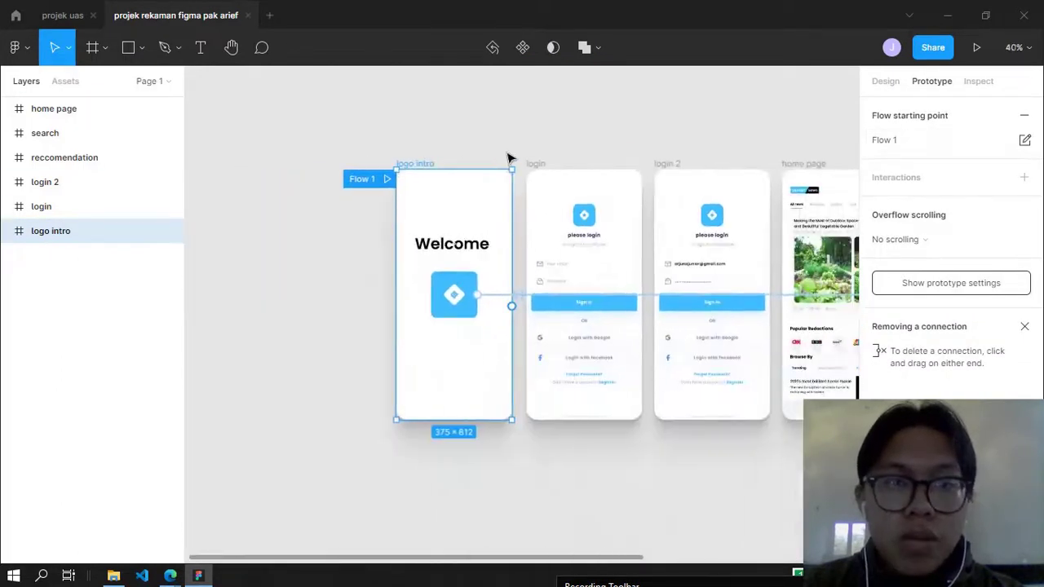
pyautogui.click(924, 282)
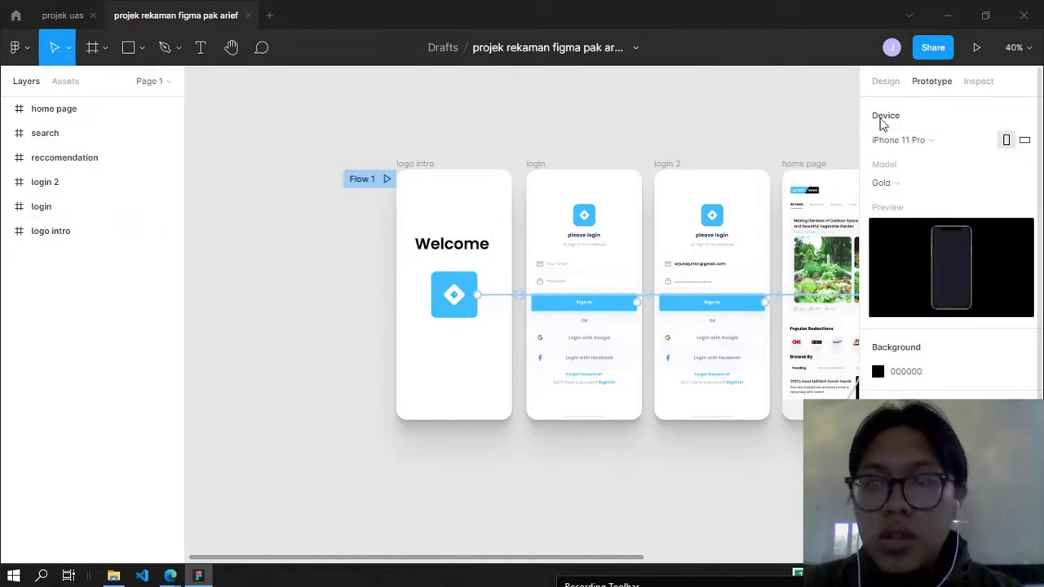
pyautogui.click(473, 196)
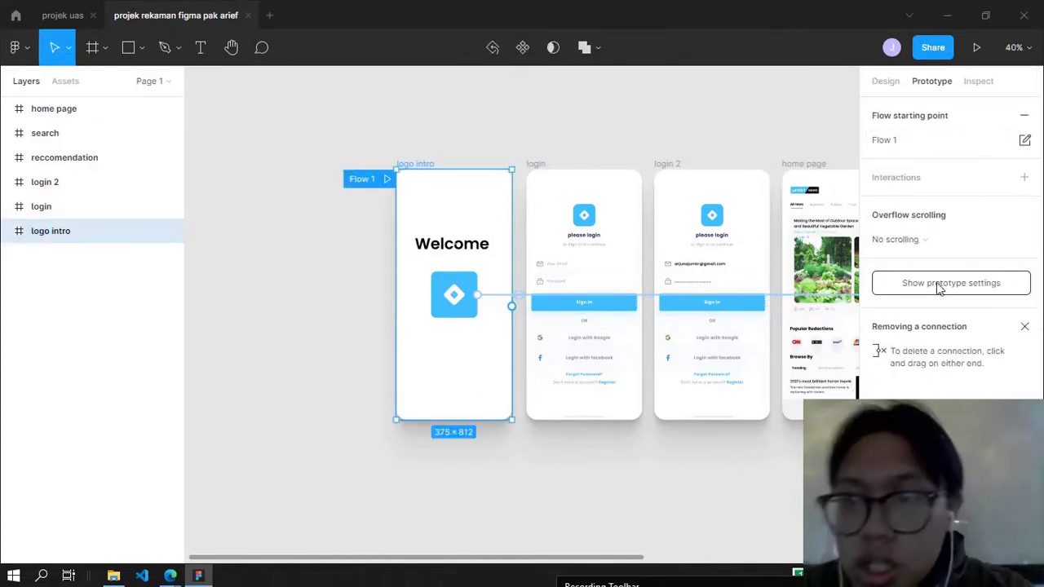
# Review the available preview devices in the prototype settings and keep iPhone 11 Pro (375×812) selected.
pyautogui.click(956, 284)
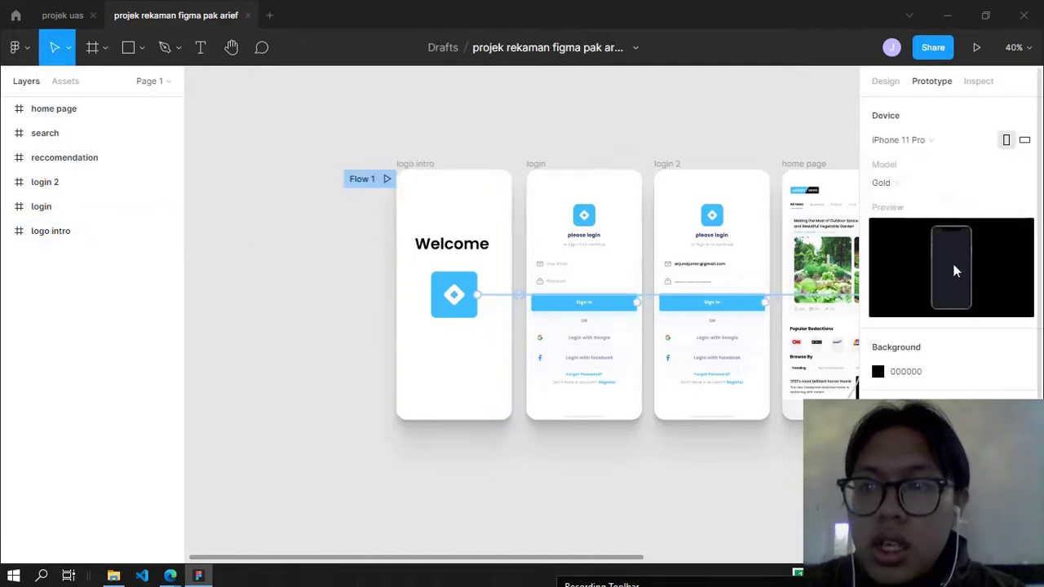
pyautogui.click(905, 142)
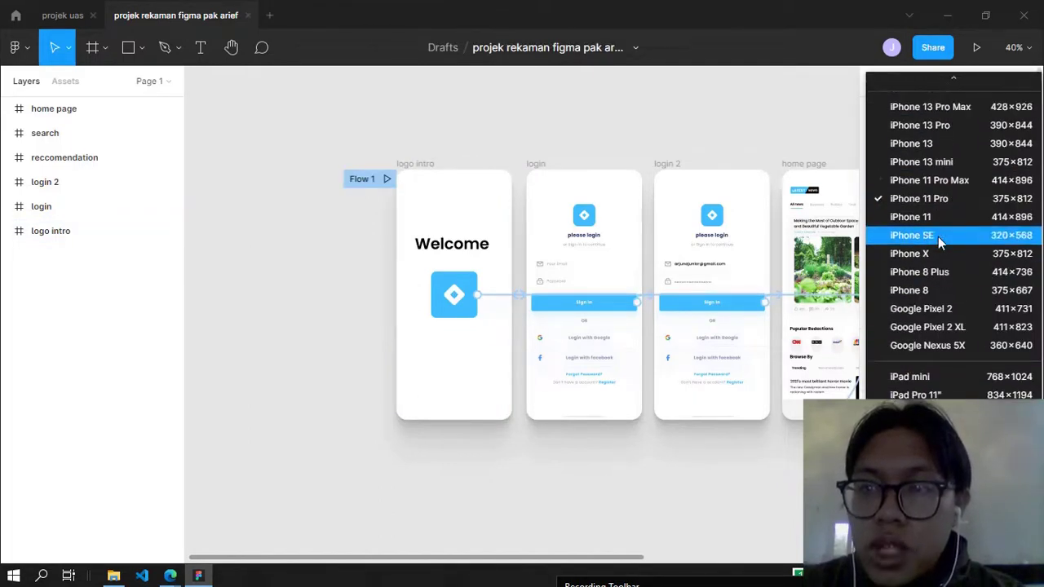
pyautogui.scroll(-1, 940, 238)
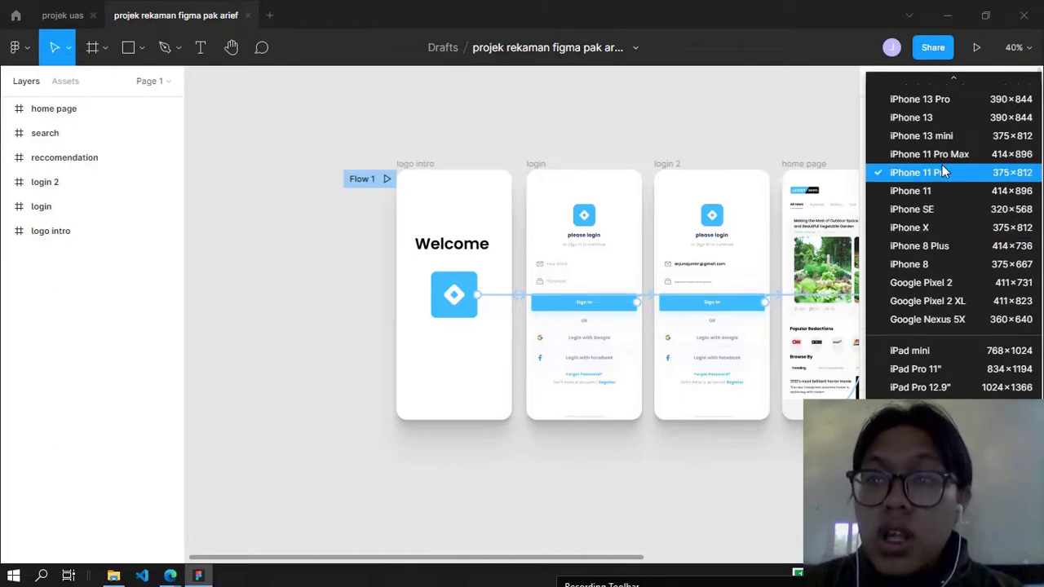
pyautogui.scroll(2, 944, 105)
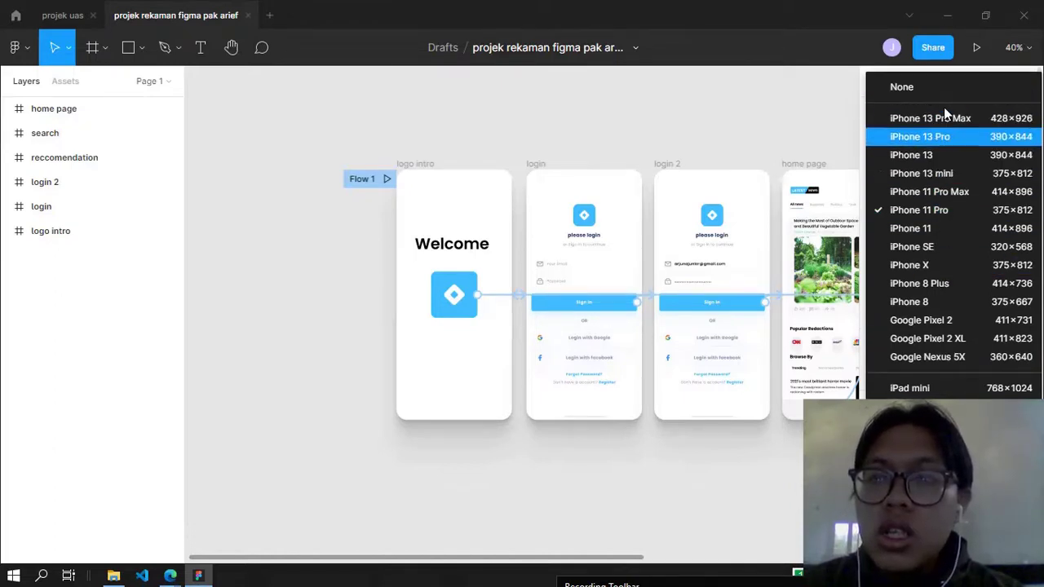
pyautogui.click(932, 214)
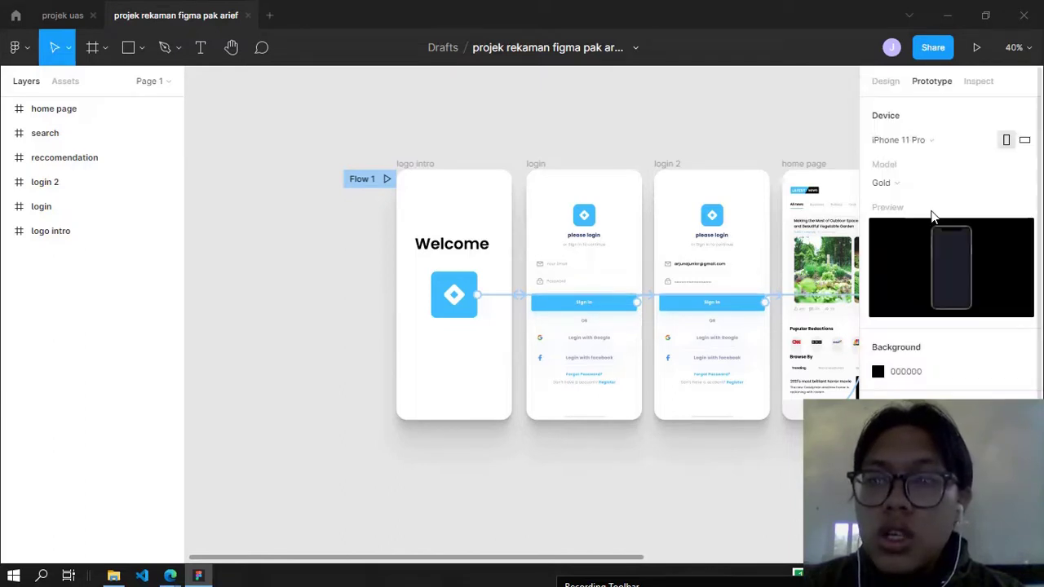
# Check the frame sizes of the logo intro, login and login 2 screens against the preview device.
pyautogui.click(431, 165)
pyautogui.click(544, 166)
pyautogui.hscroll(4, 522, 168)
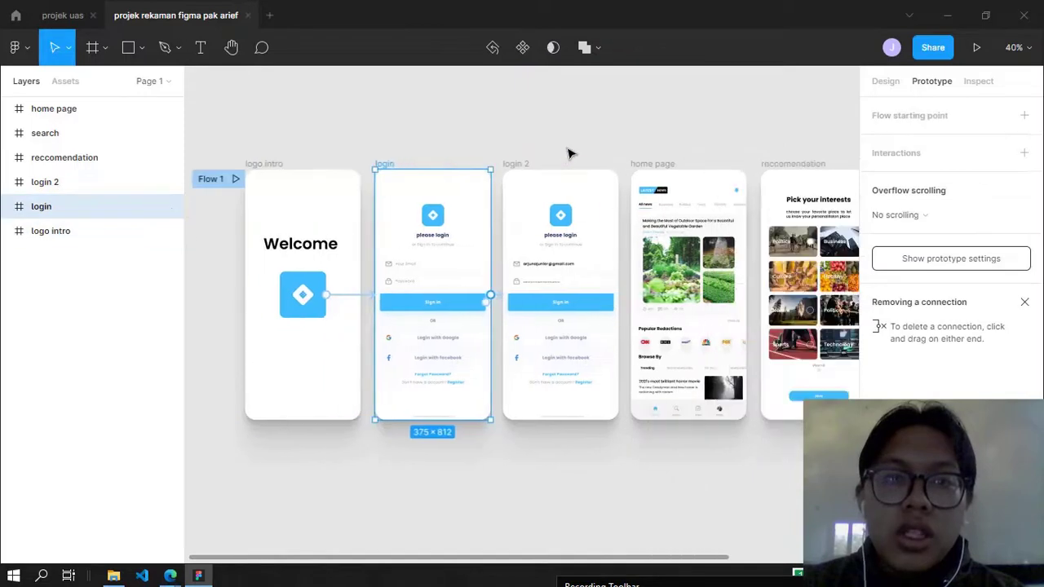
pyautogui.click(526, 166)
pyautogui.hscroll(2, 596, 134)
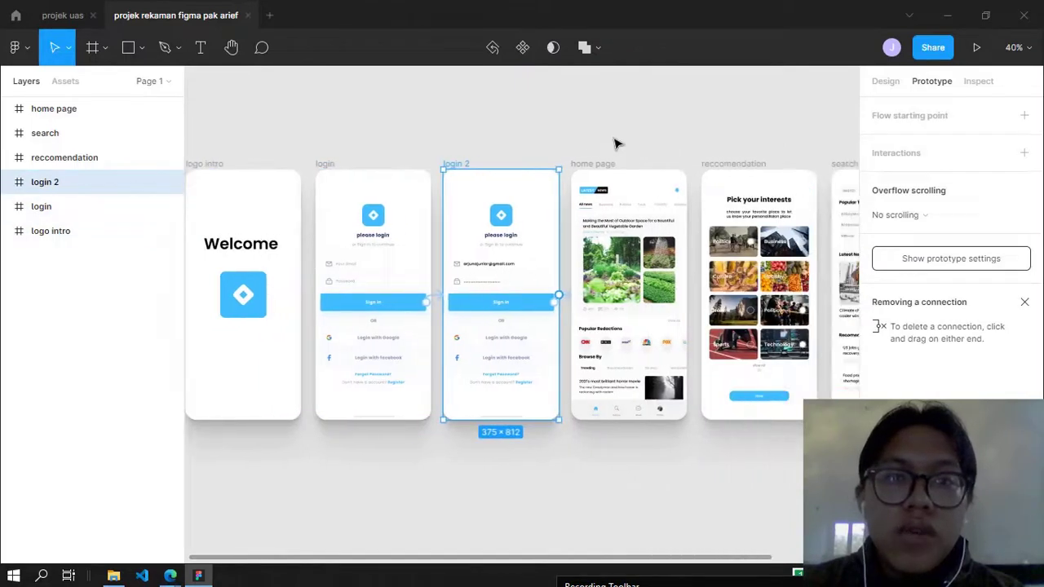
# Present the prototype starting from the login 2 frame, and return to the design file.
pyautogui.click(978, 49)
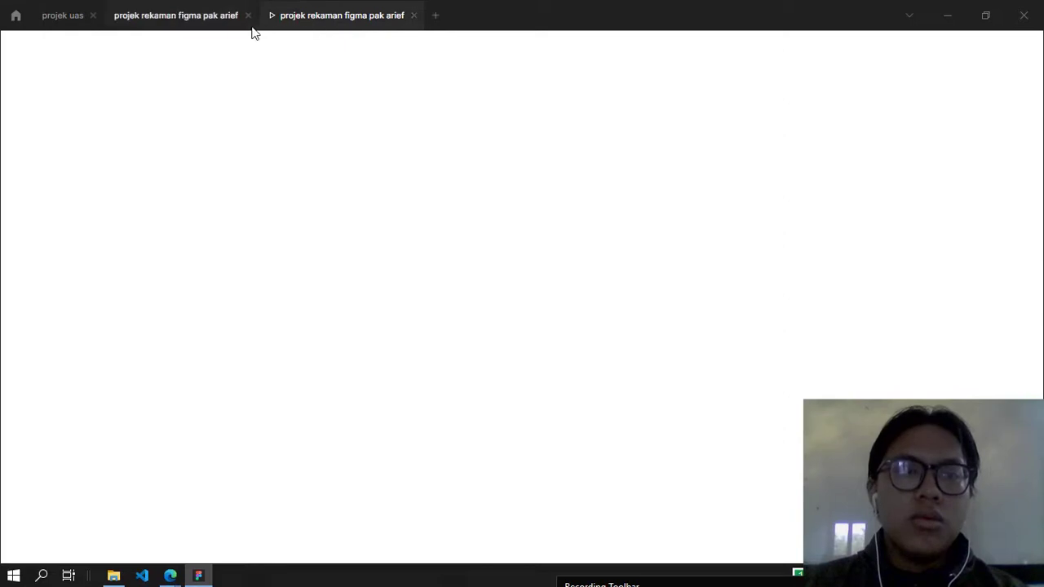
pyautogui.click(205, 20)
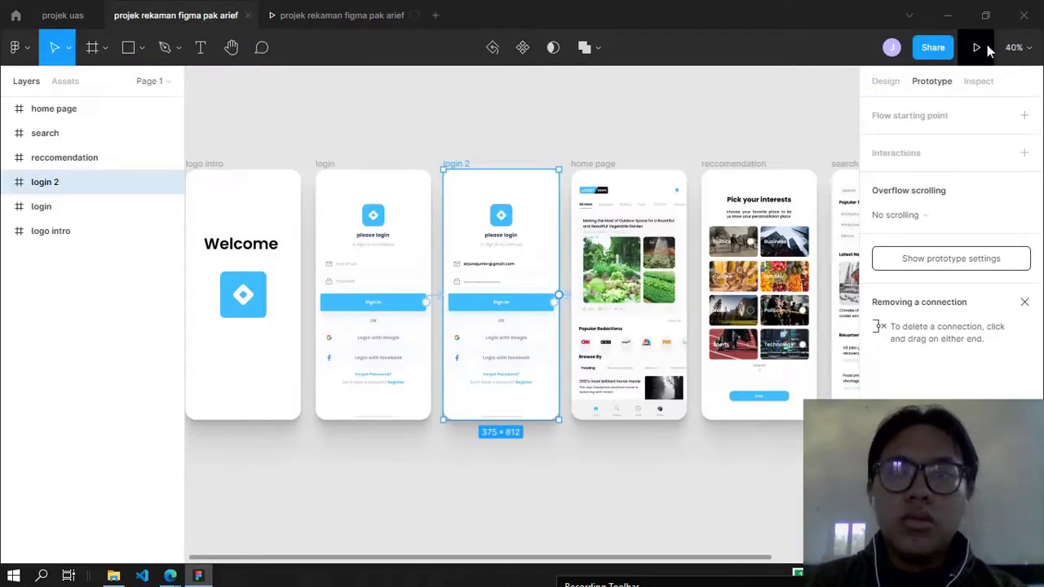
pyautogui.click(343, 15)
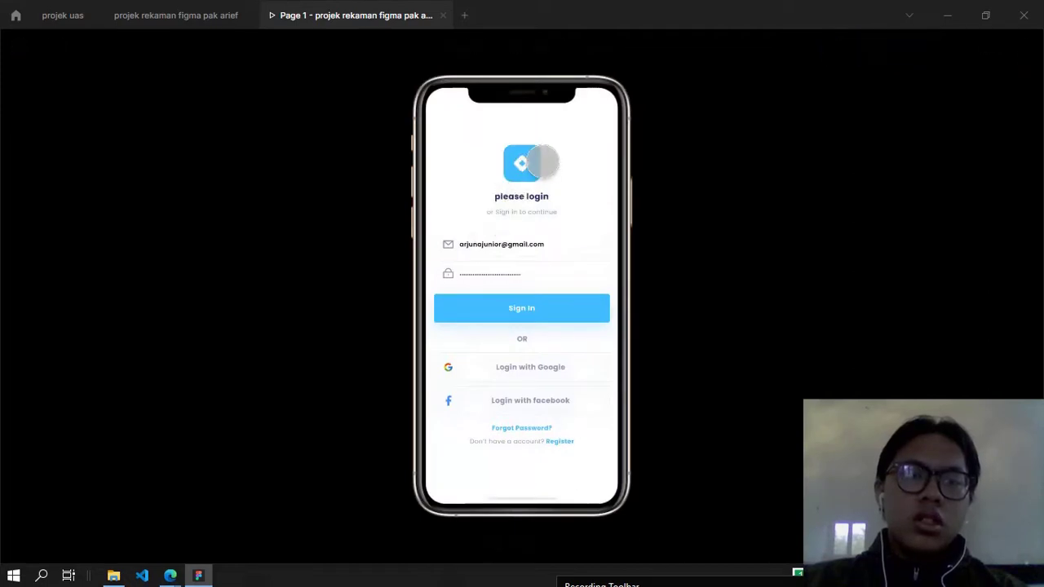
pyautogui.click(167, 20)
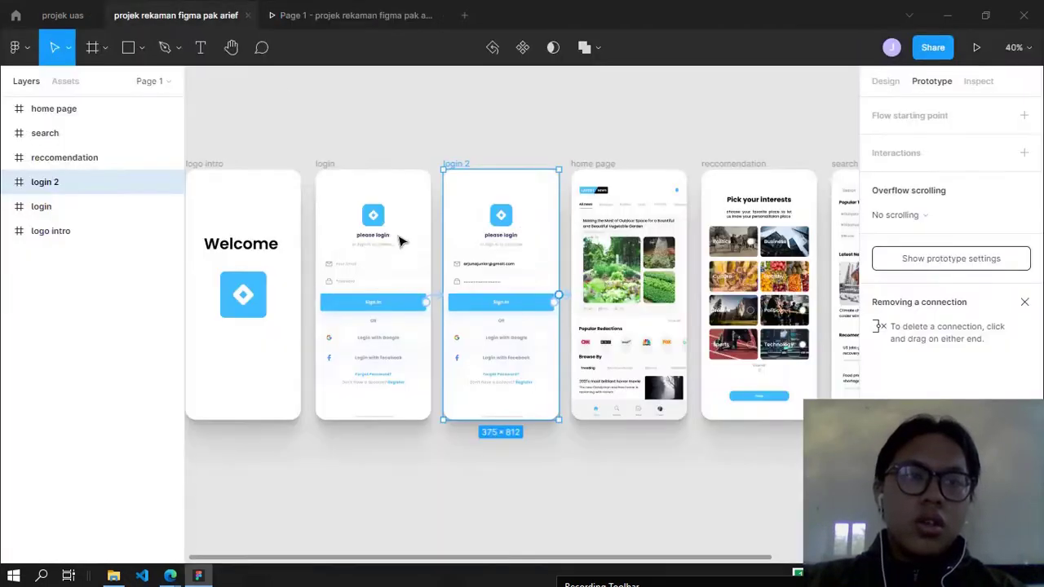
# Compare the flow starting point settings of the logo intro and login frames.
pyautogui.hscroll(-5, 367, 159)
pyautogui.click(412, 165)
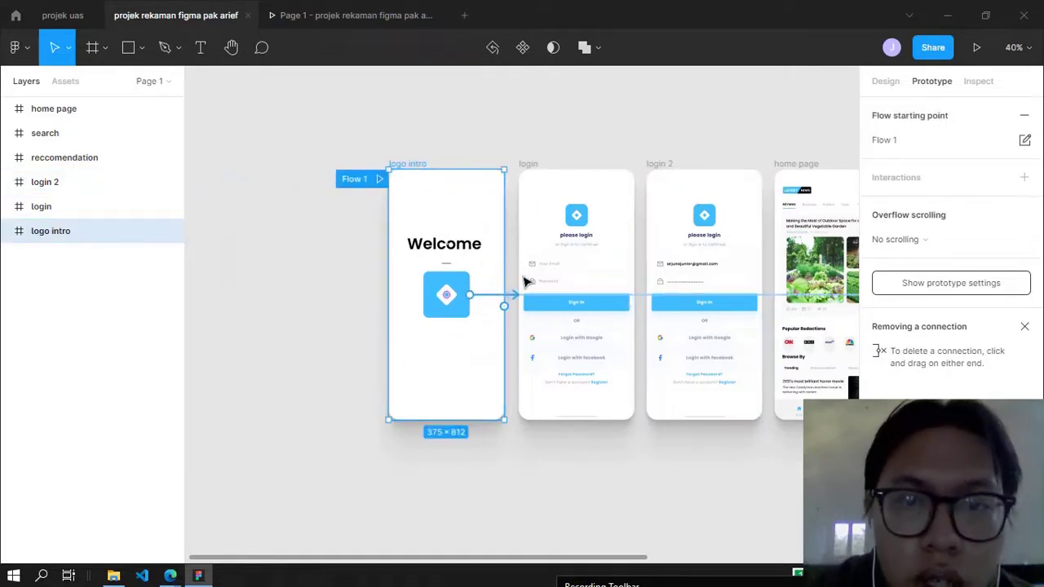
pyautogui.click(528, 168)
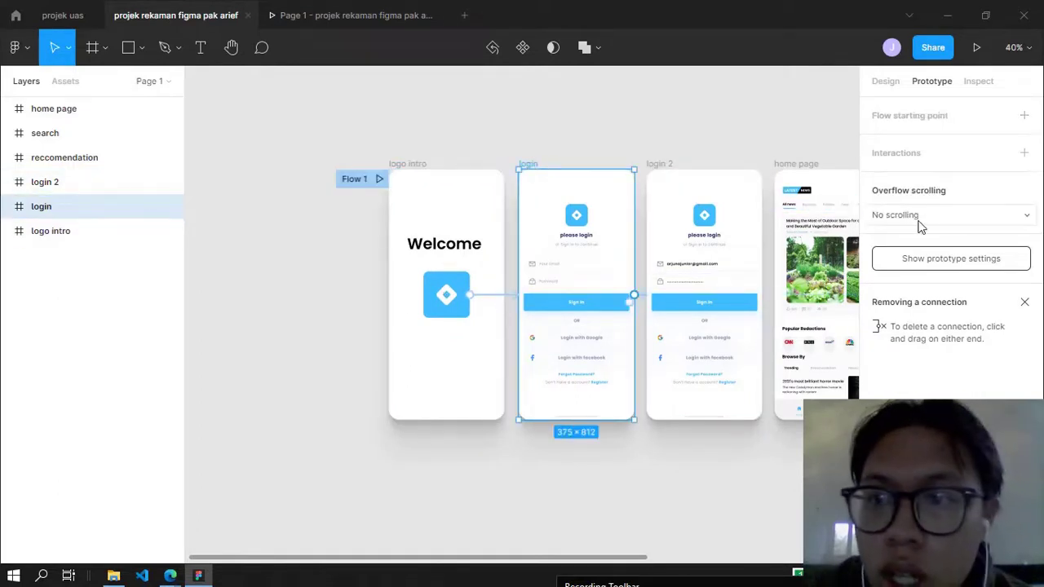
# Present Flow 1 and follow its links from the welcome logo through sign-in, home page, interests and search back to the welcome screen.
pyautogui.click(378, 178)
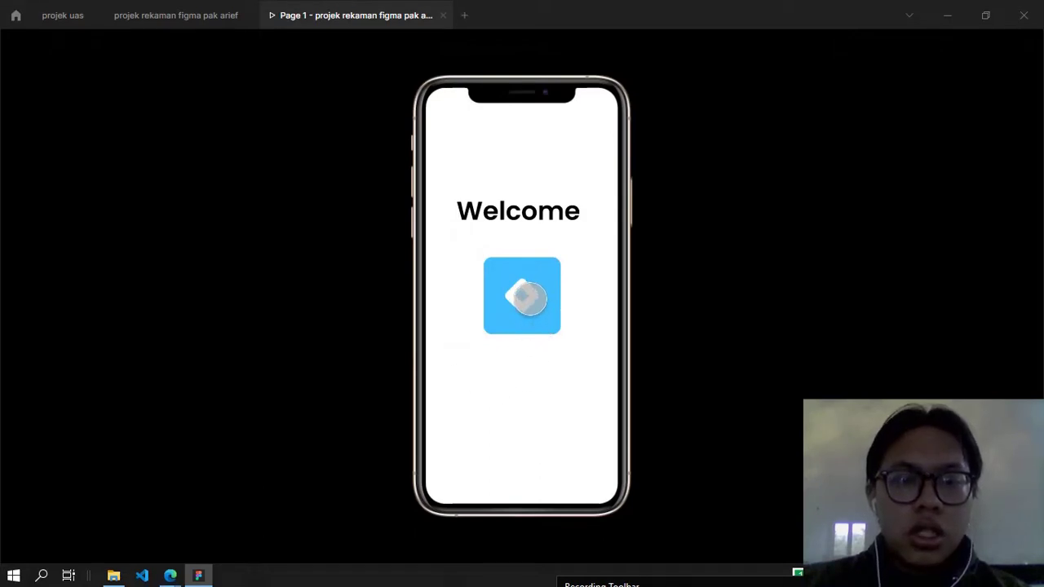
pyautogui.click(526, 298)
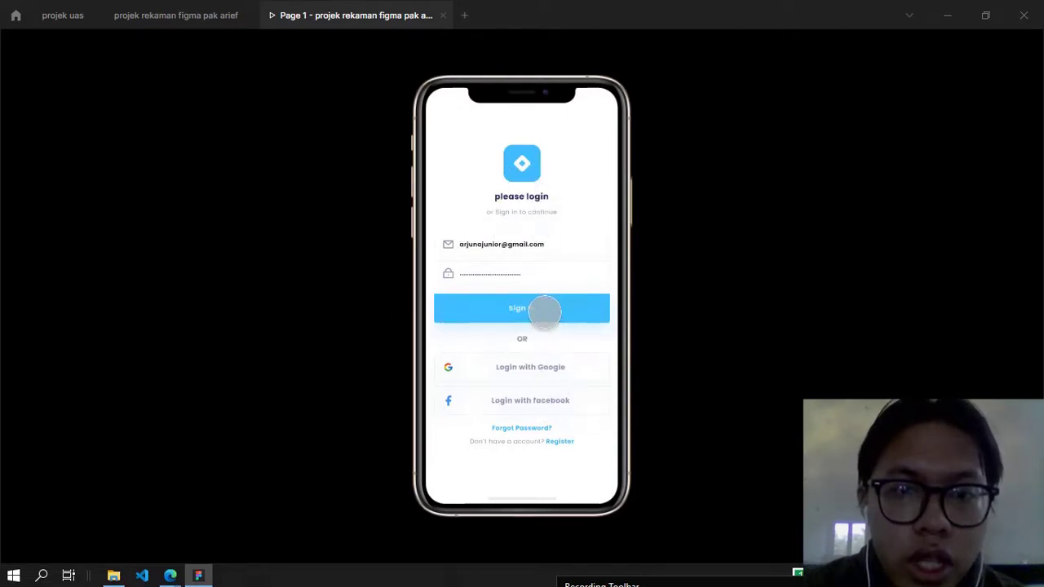
pyautogui.click(545, 310)
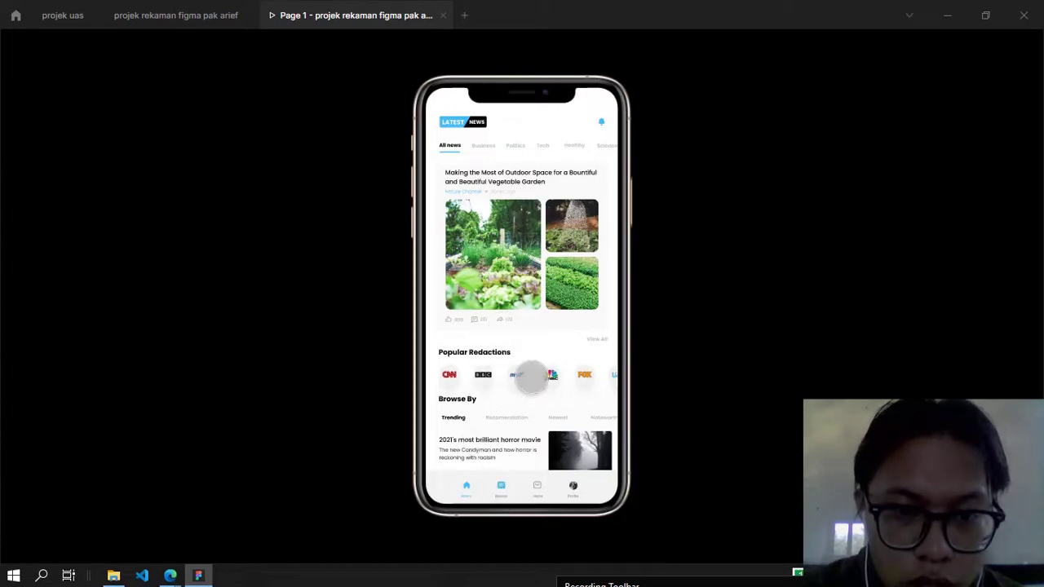
pyautogui.click(500, 486)
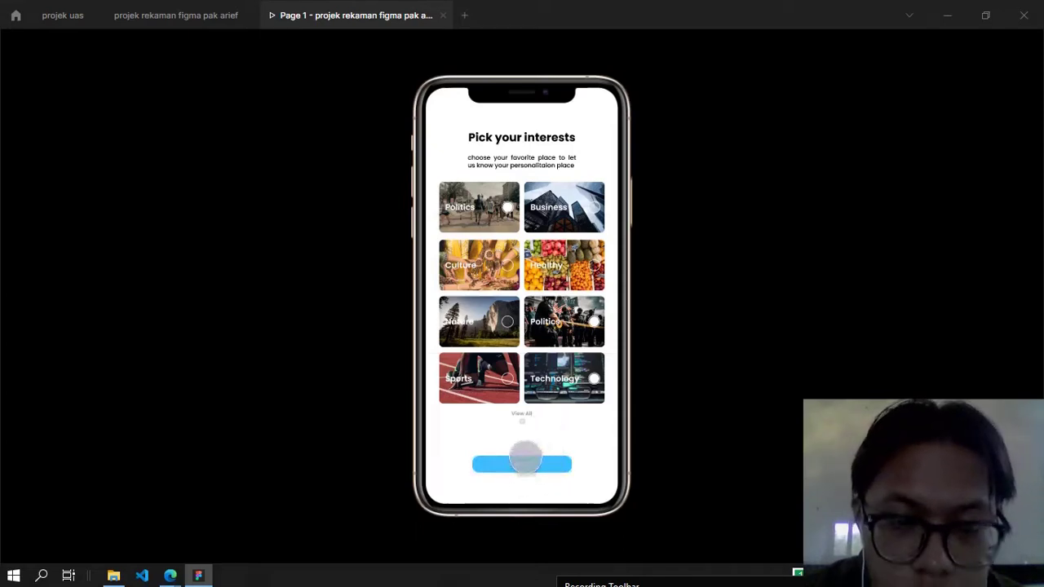
pyautogui.click(527, 465)
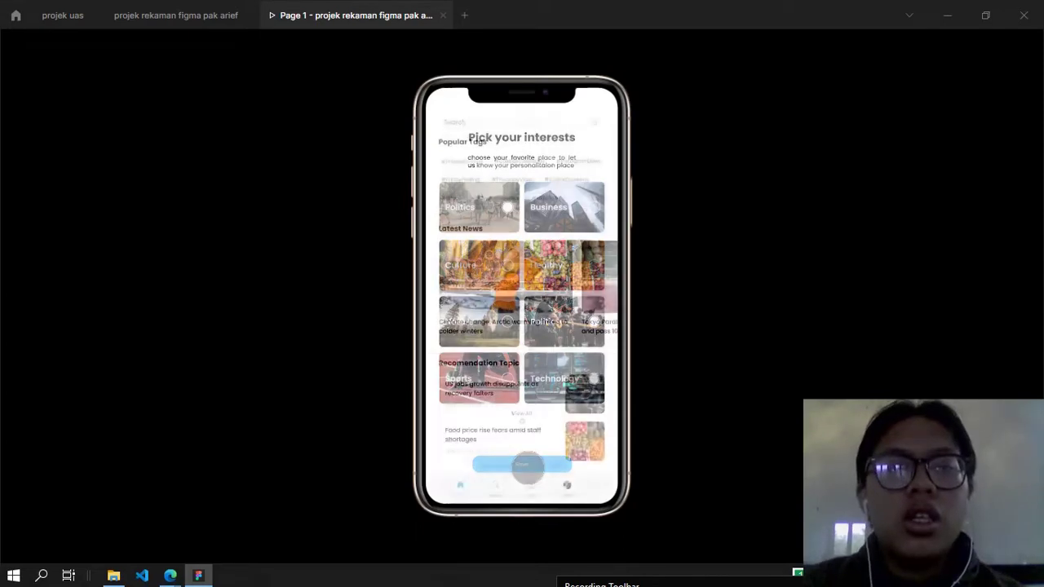
pyautogui.click(548, 310)
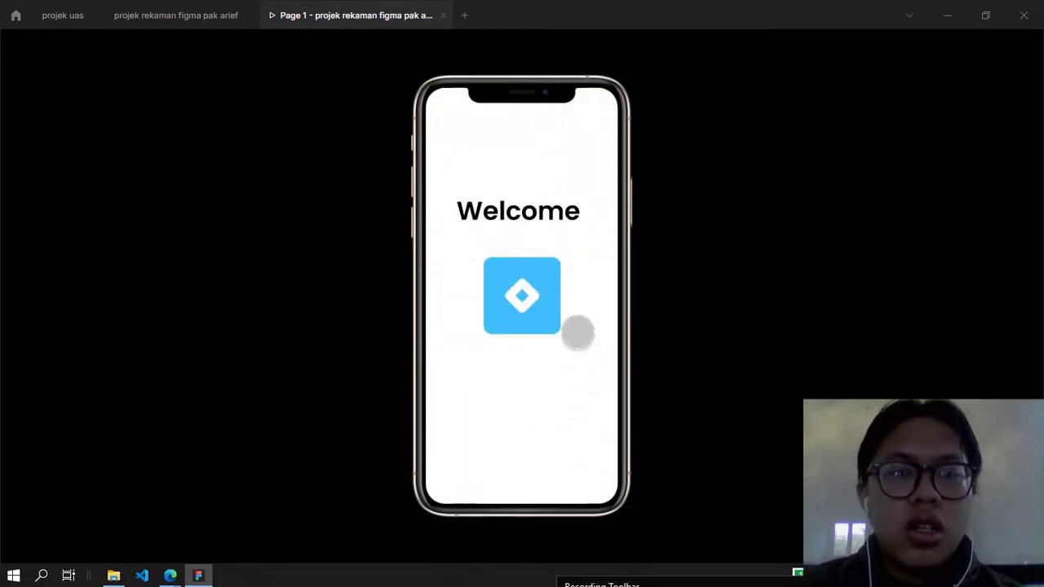
# Run through the presented flow a second time, from the welcome logo to the search screen and back to the start.
pyautogui.click(541, 316)
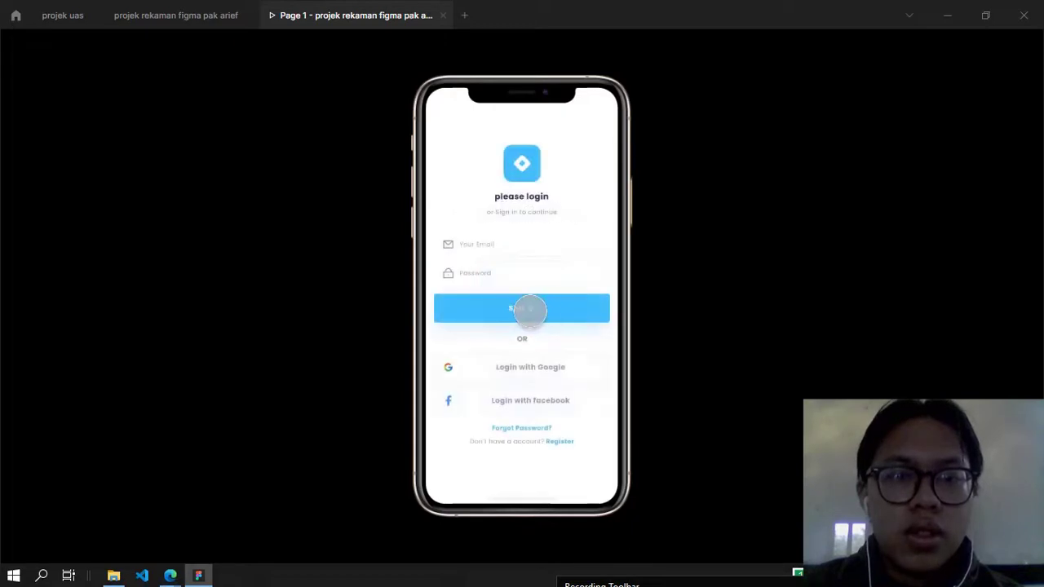
pyautogui.click(529, 310)
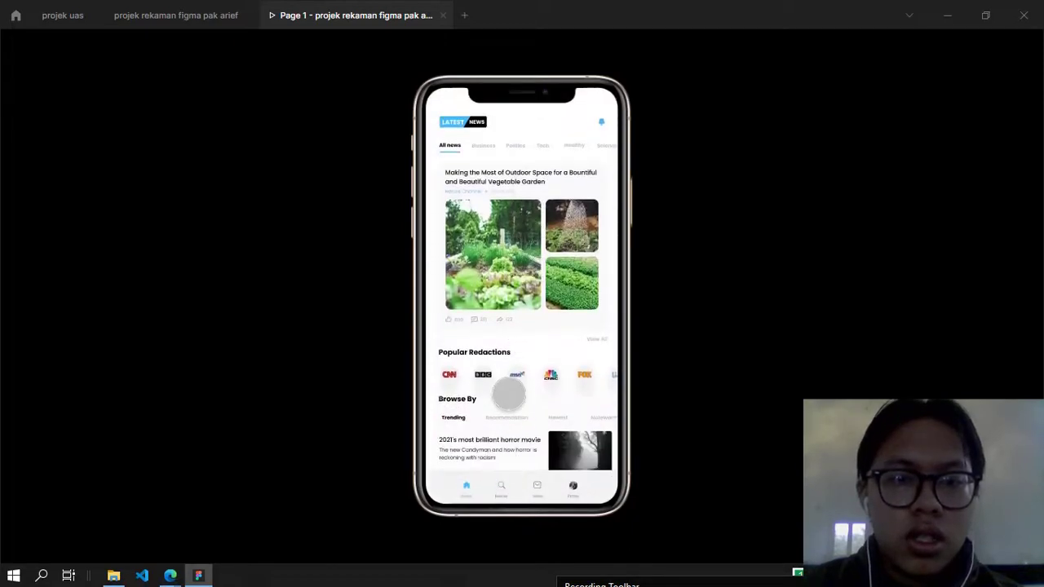
pyautogui.click(503, 483)
pyautogui.click(501, 463)
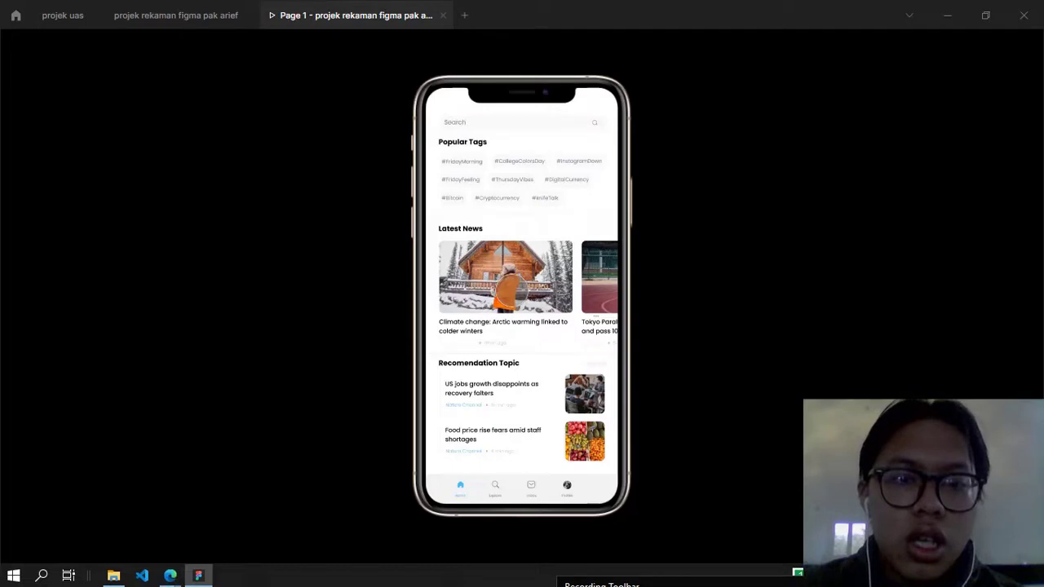
pyautogui.moveTo(506, 289); pyautogui.dragTo(560, 214)
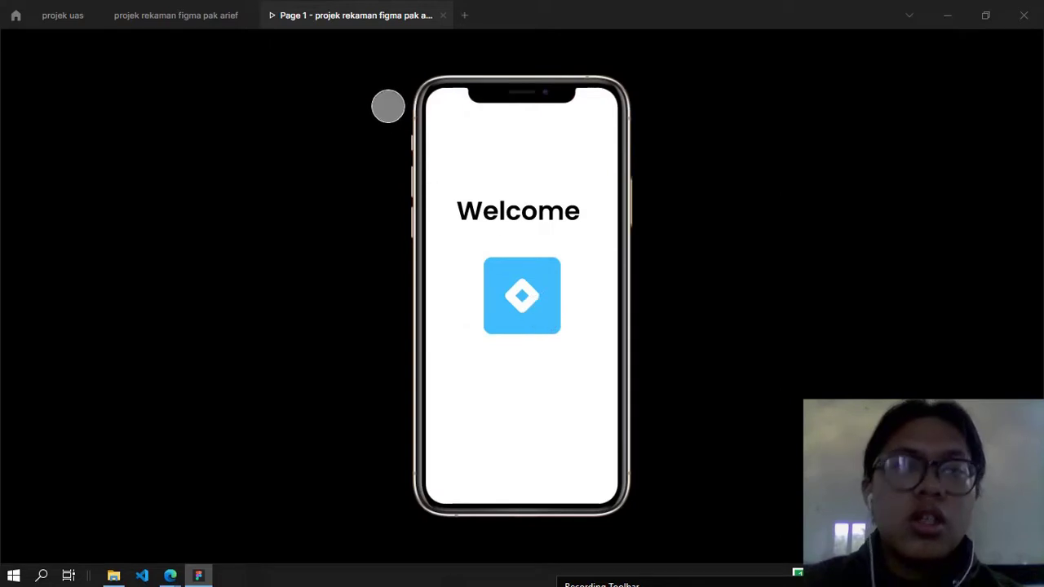
# Return to the design file, deselect the login frame and close the presentation.
pyautogui.click(203, 18)
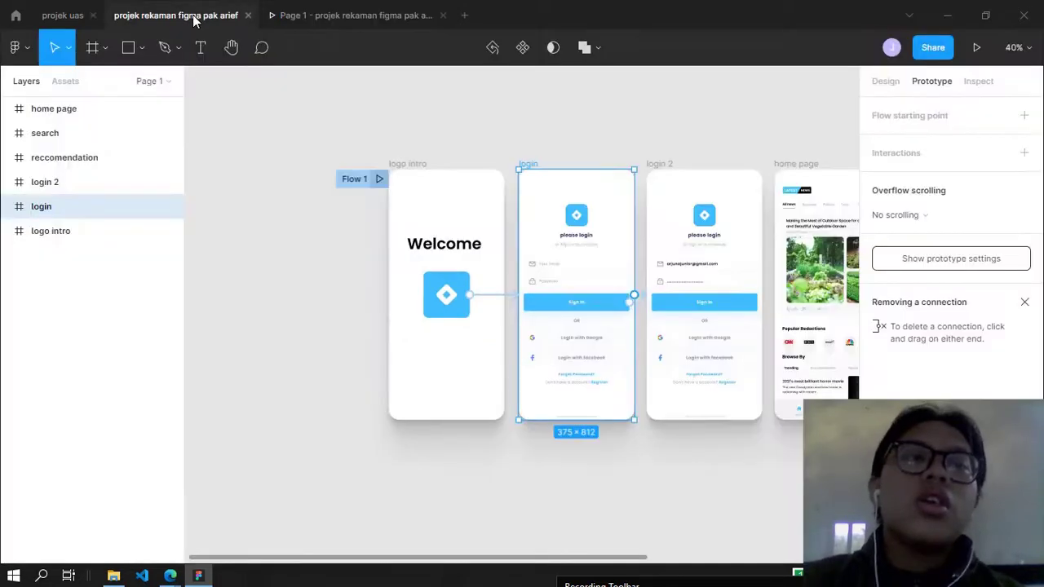
pyautogui.click(431, 117)
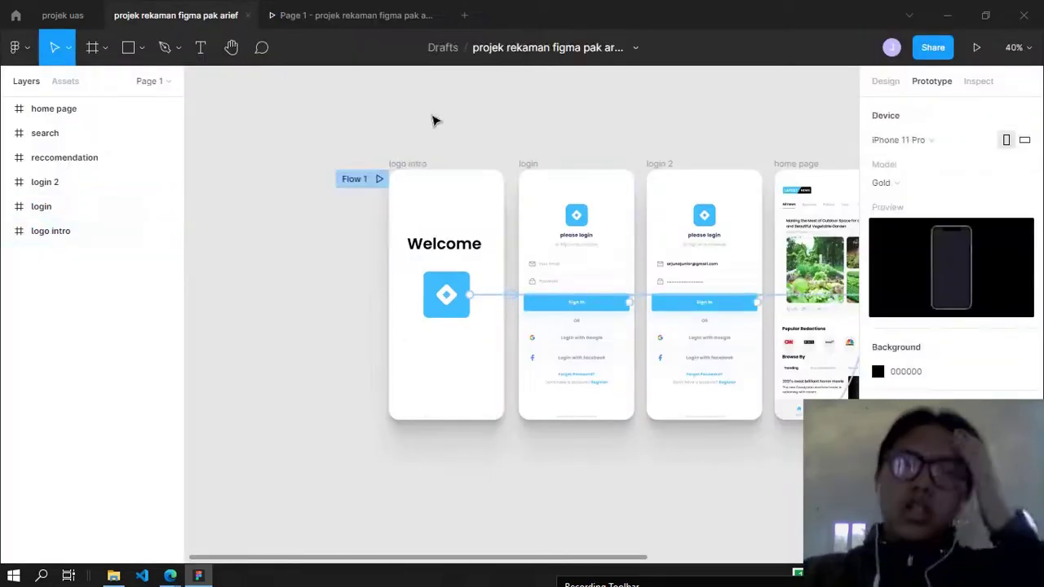
pyautogui.click(443, 16)
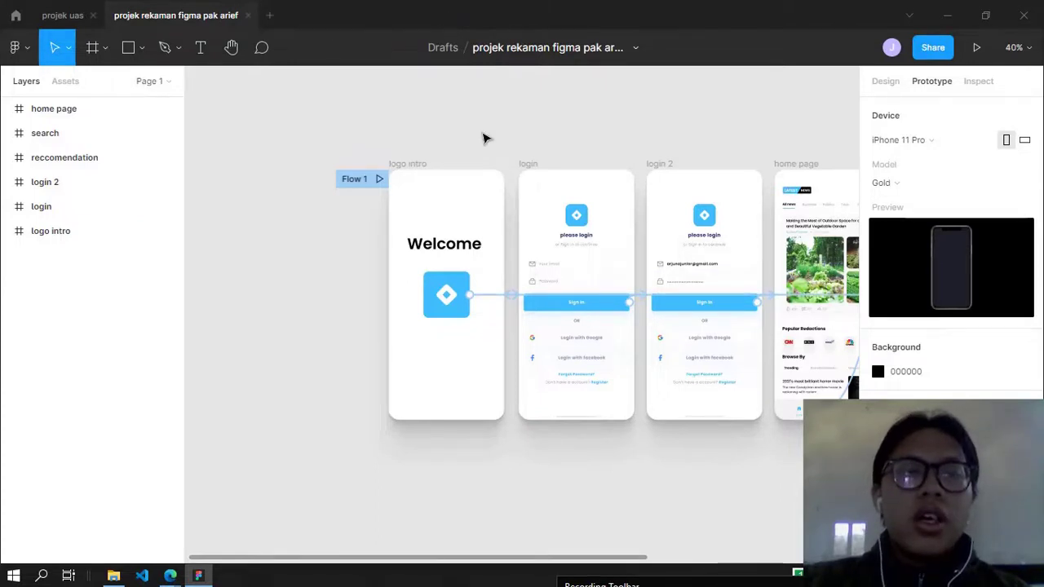
pyautogui.scroll(-2, 484, 139)
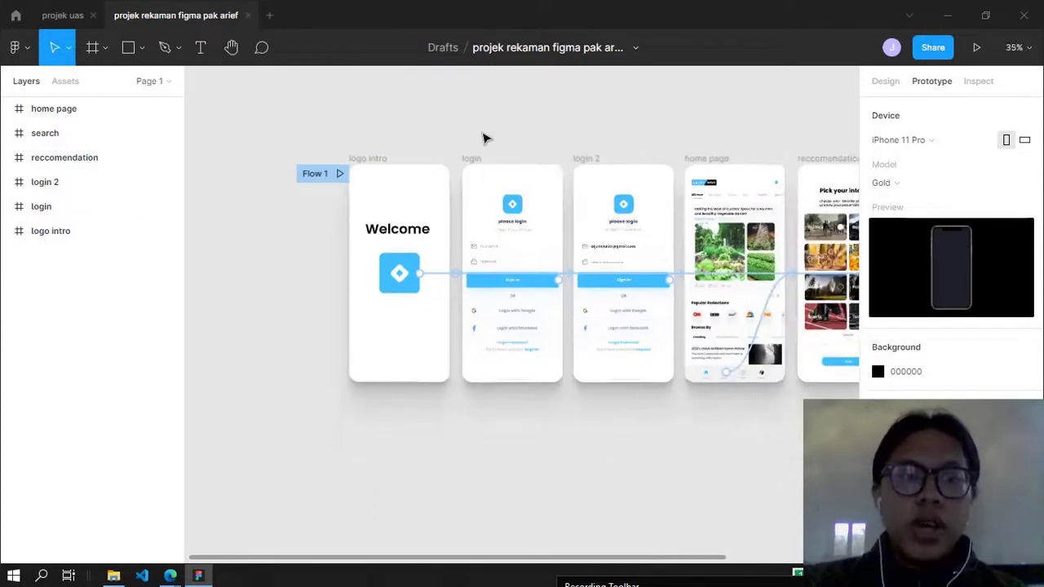
pyautogui.scroll(-1, 484, 139)
pyautogui.scroll(2, 484, 139)
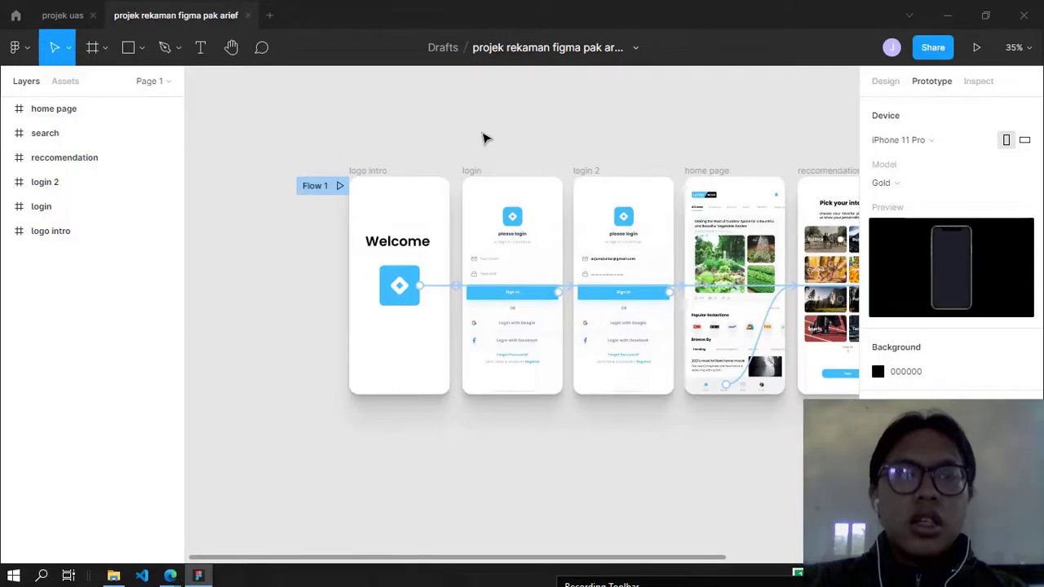
pyautogui.scroll(1, 484, 139)
pyautogui.scroll(-1, 484, 138)
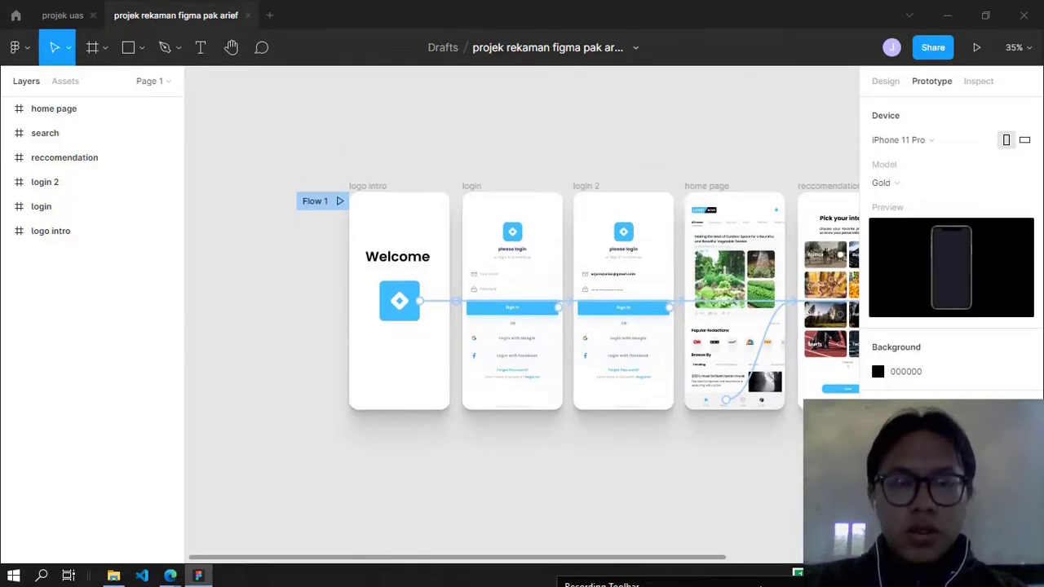
pyautogui.moveTo(759, 586); pyautogui.dragTo(704, 314)
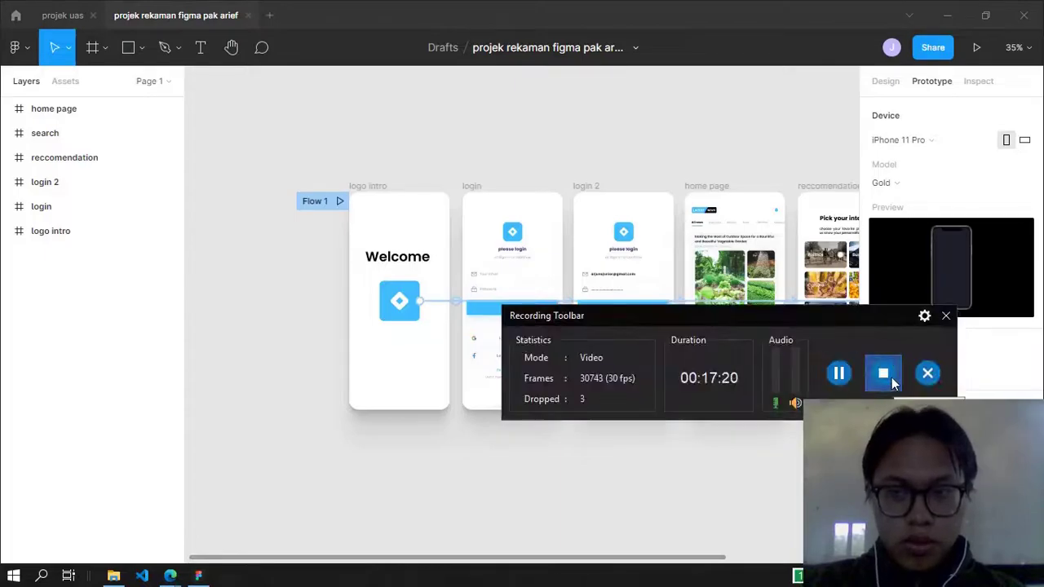